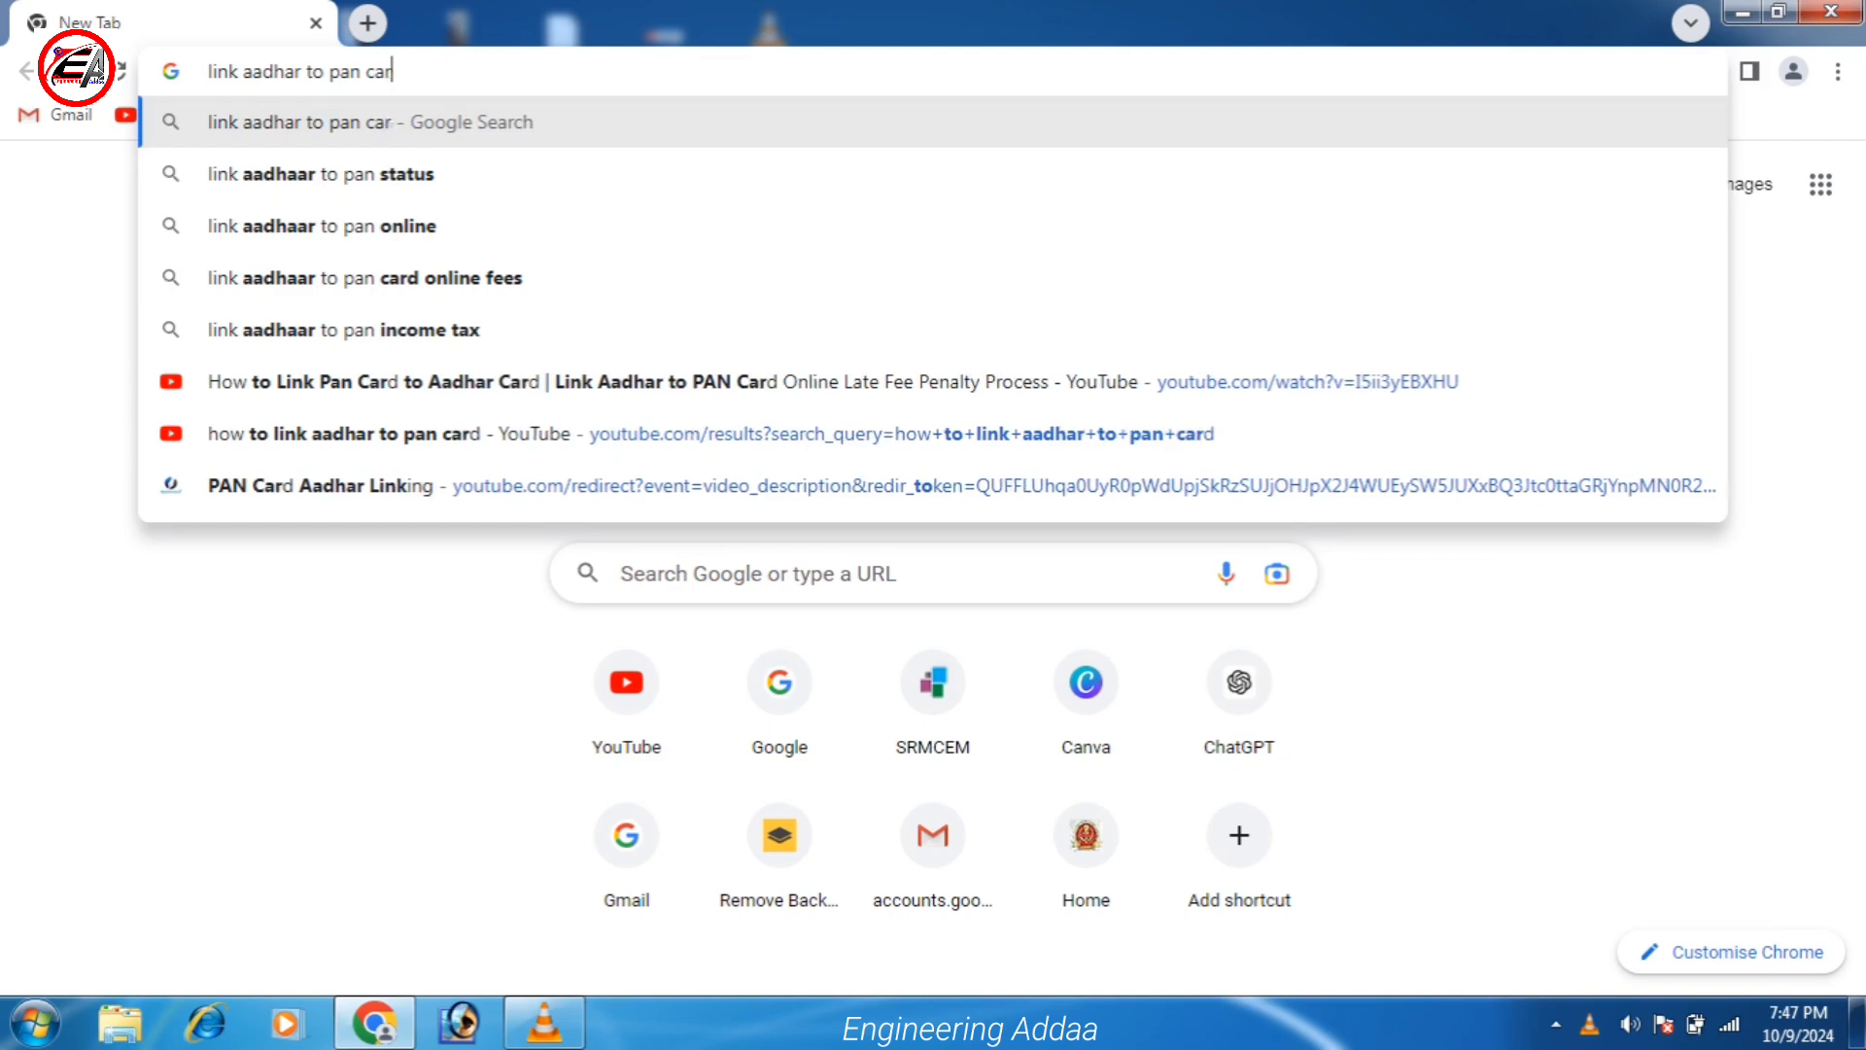
Search Google for 'link aadhar to pan card'.
{"action": "key", "text": "Return"}
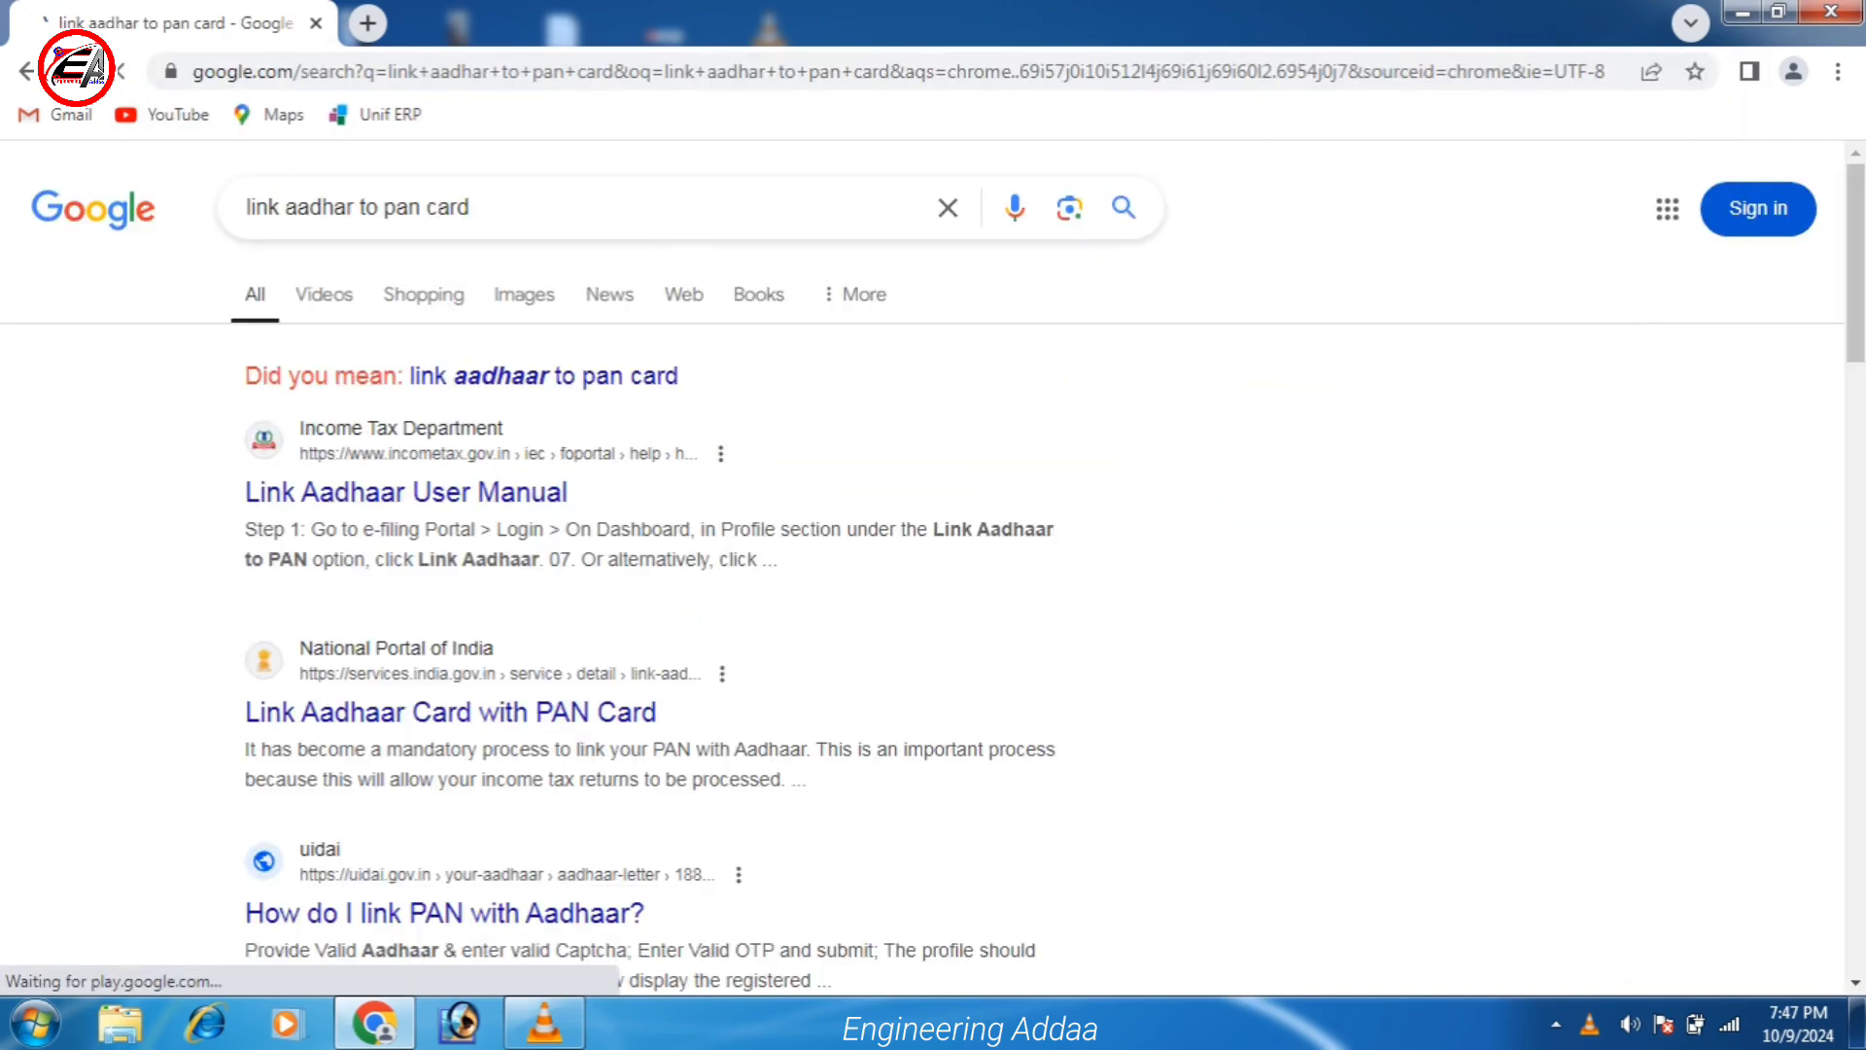
Open the incometax.gov.in Link Aadhaar User Manual and review its prerequisites and 30th June 2023 deadline.
{"action": "left_click", "coordinate": [406, 492]}
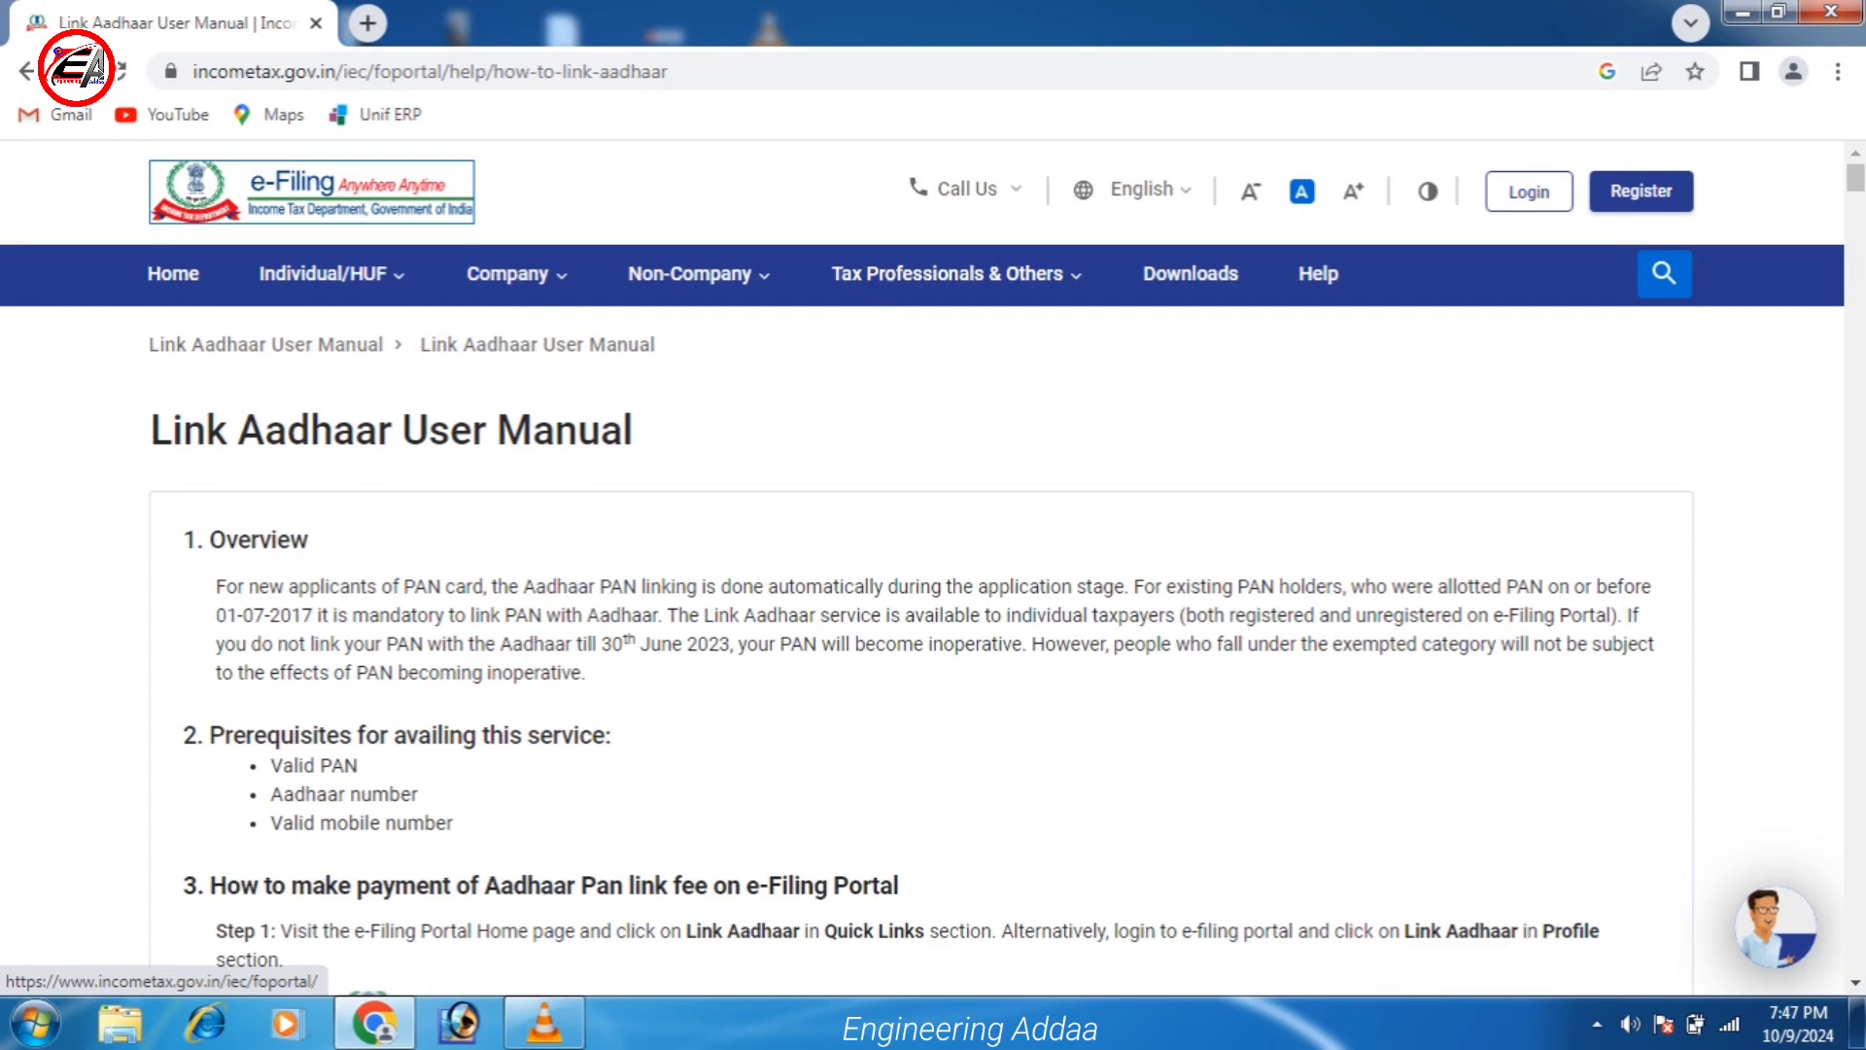
{"action": "left_click_drag", "start_coordinate": [271, 765], "coordinate": [453, 823]}
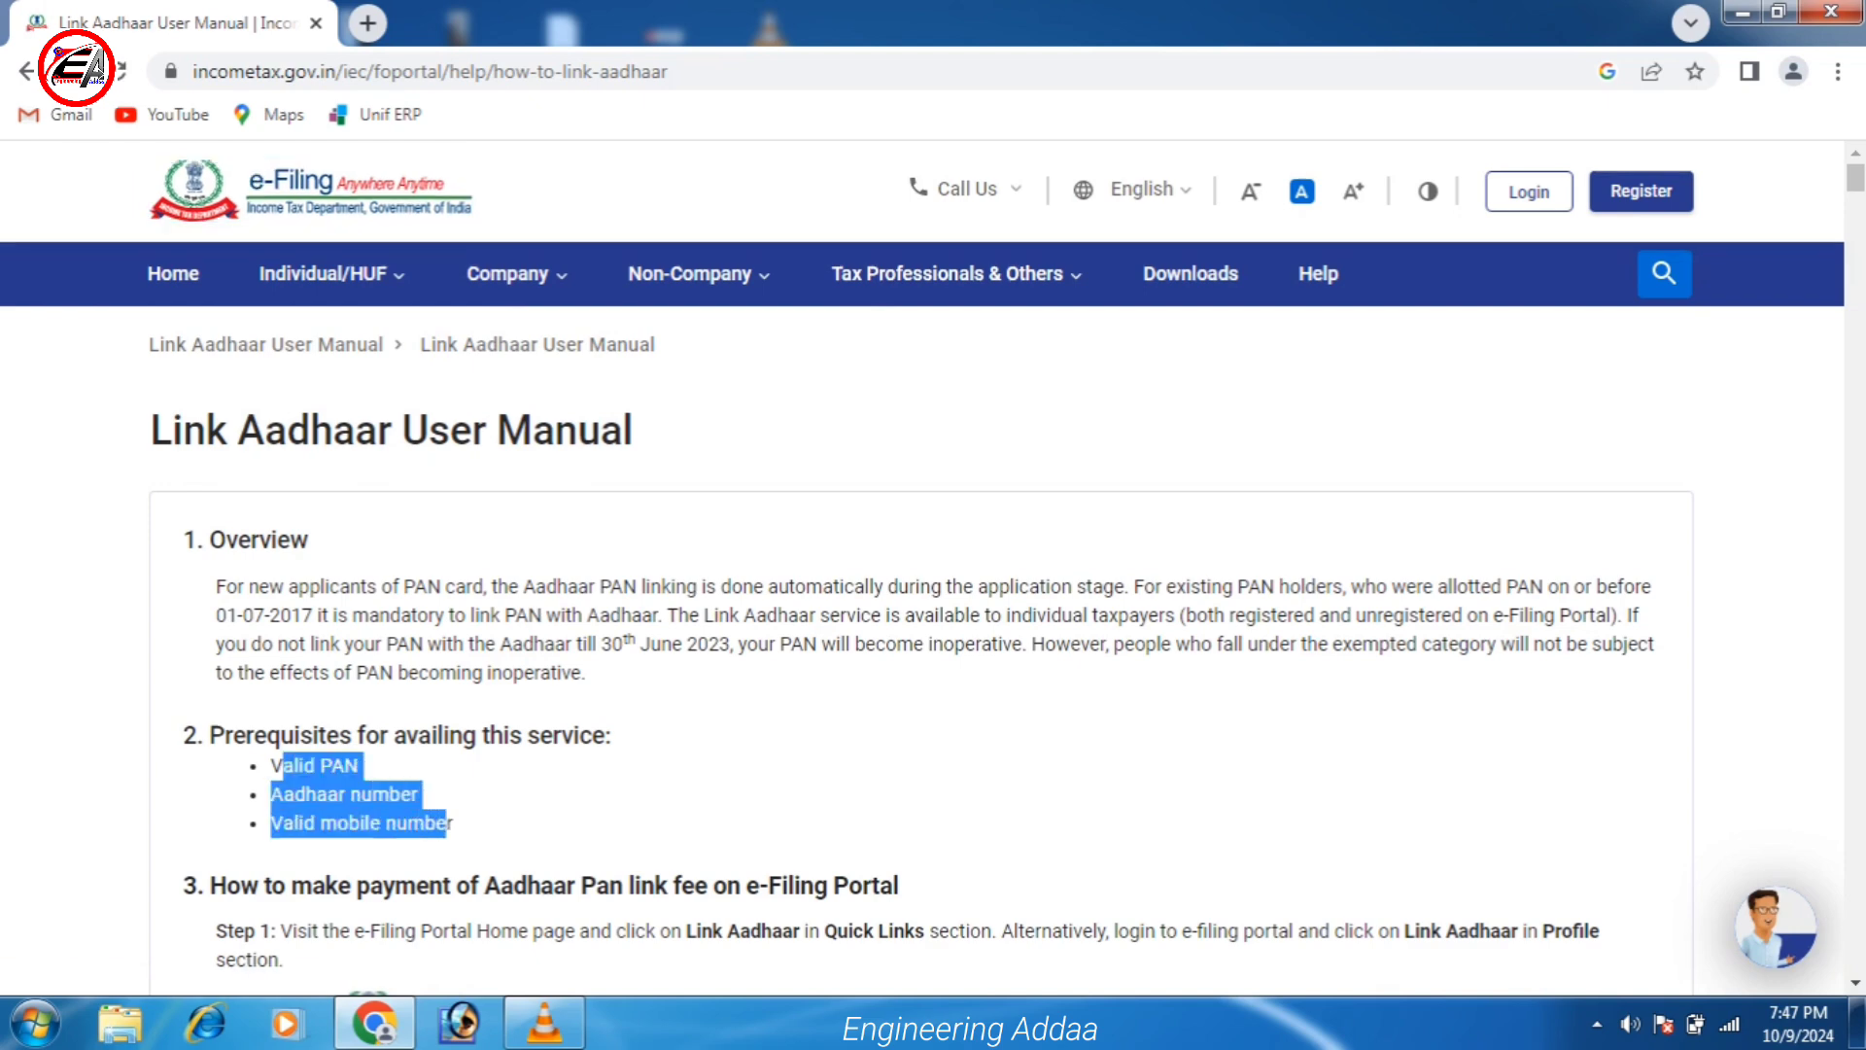
{"action": "left_click", "coordinate": [453, 823]}
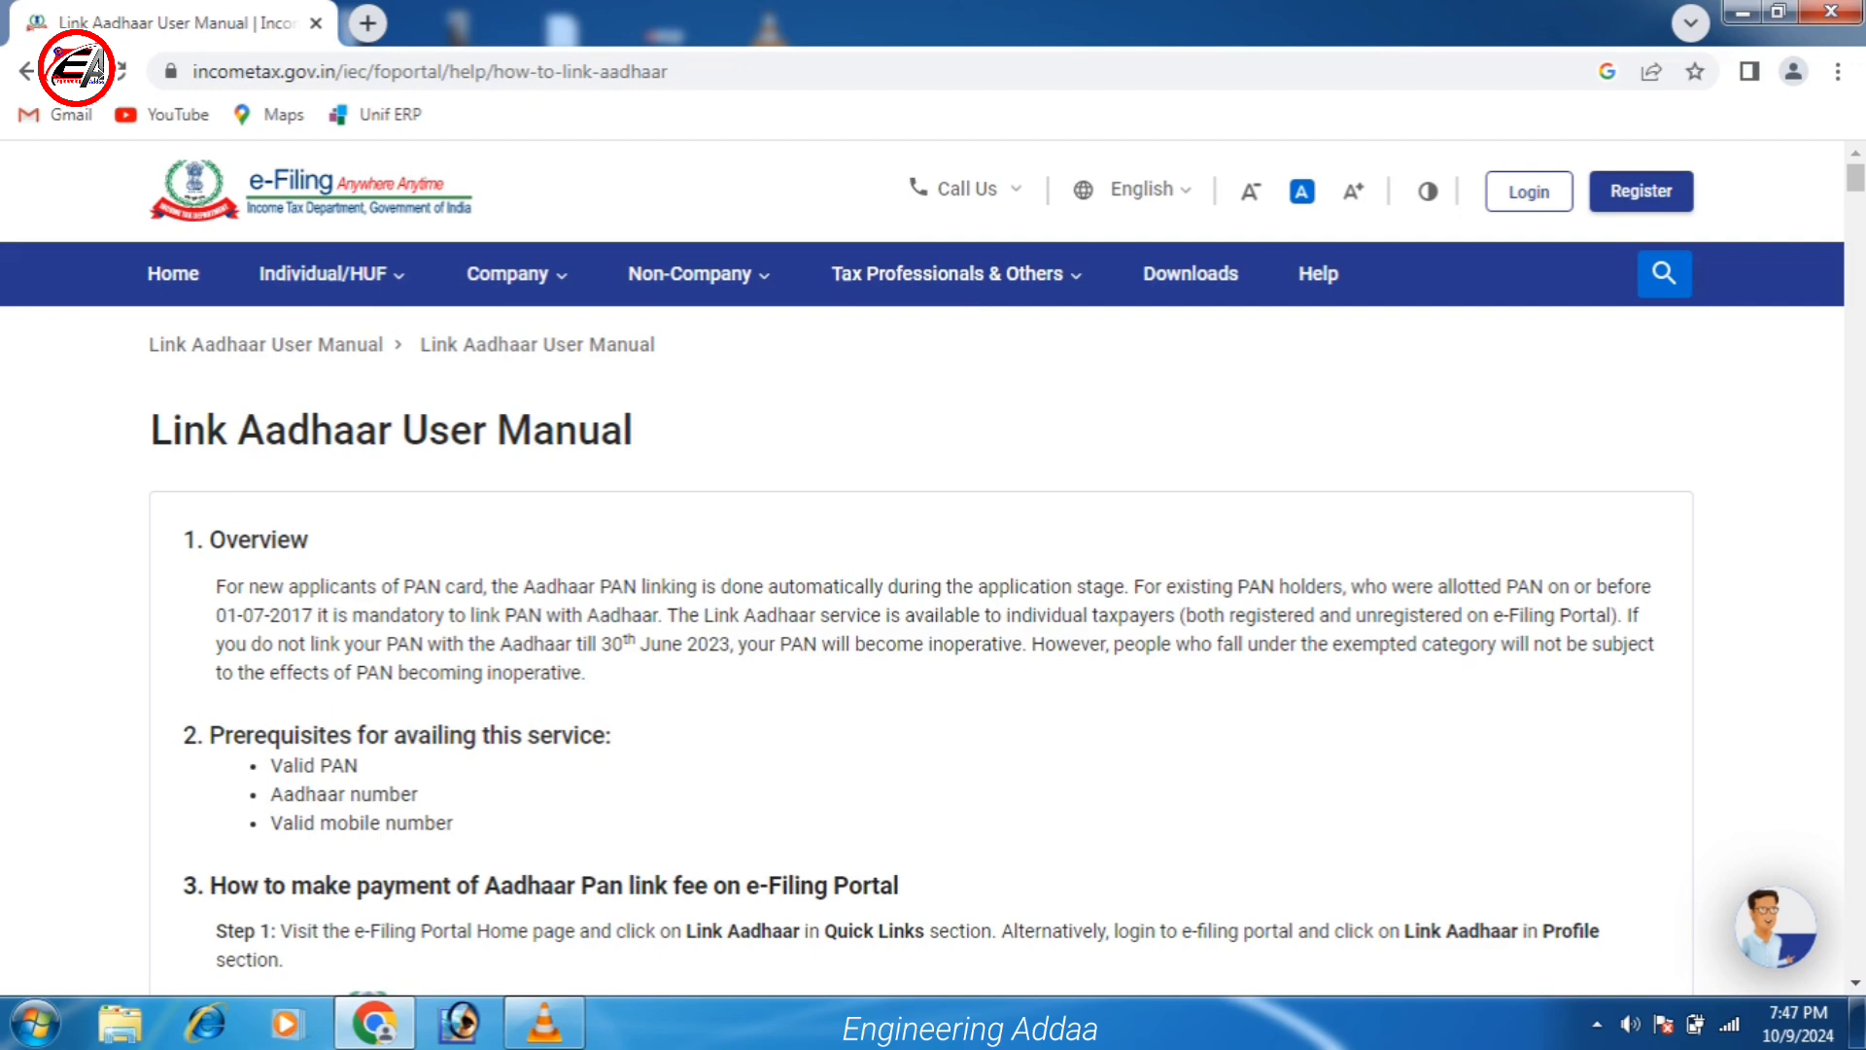
{"action": "left_click_drag", "start_coordinate": [601, 644], "coordinate": [730, 644]}
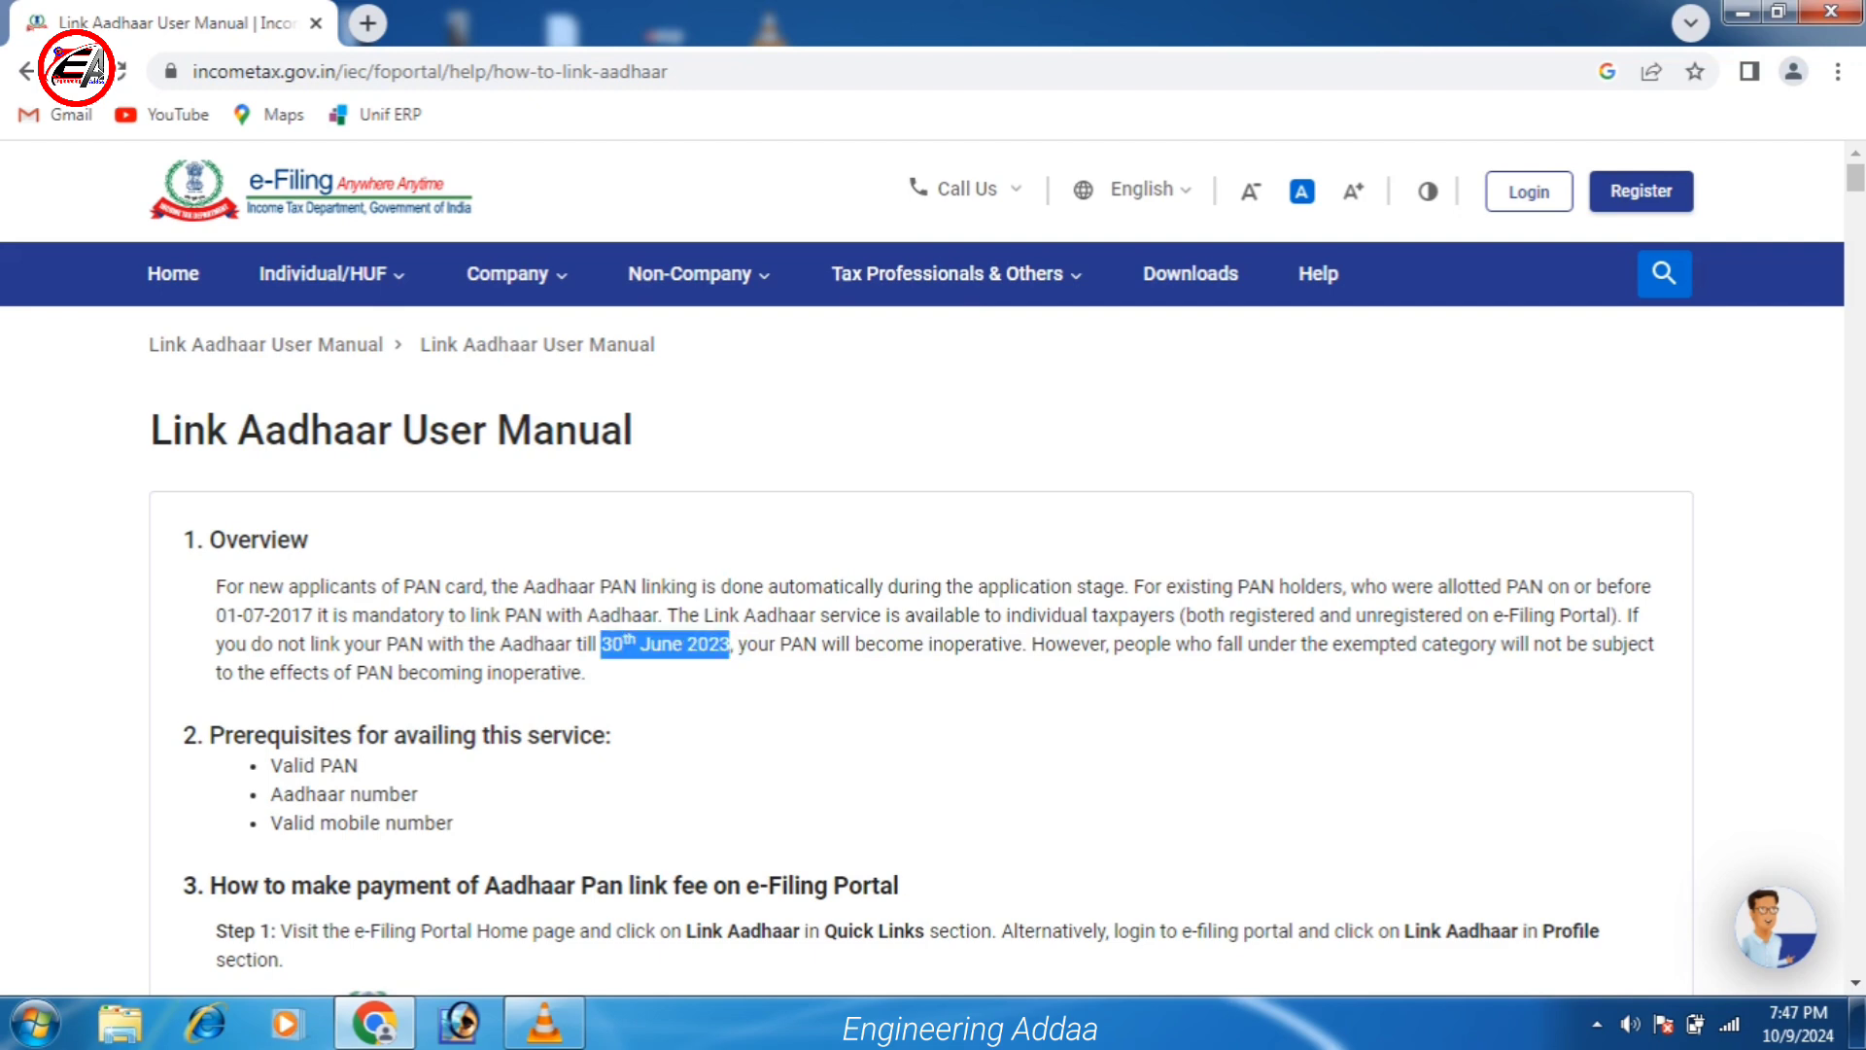
{"action": "scroll", "coordinate": [933, 583], "scroll_direction": "down", "scroll_amount": 3}
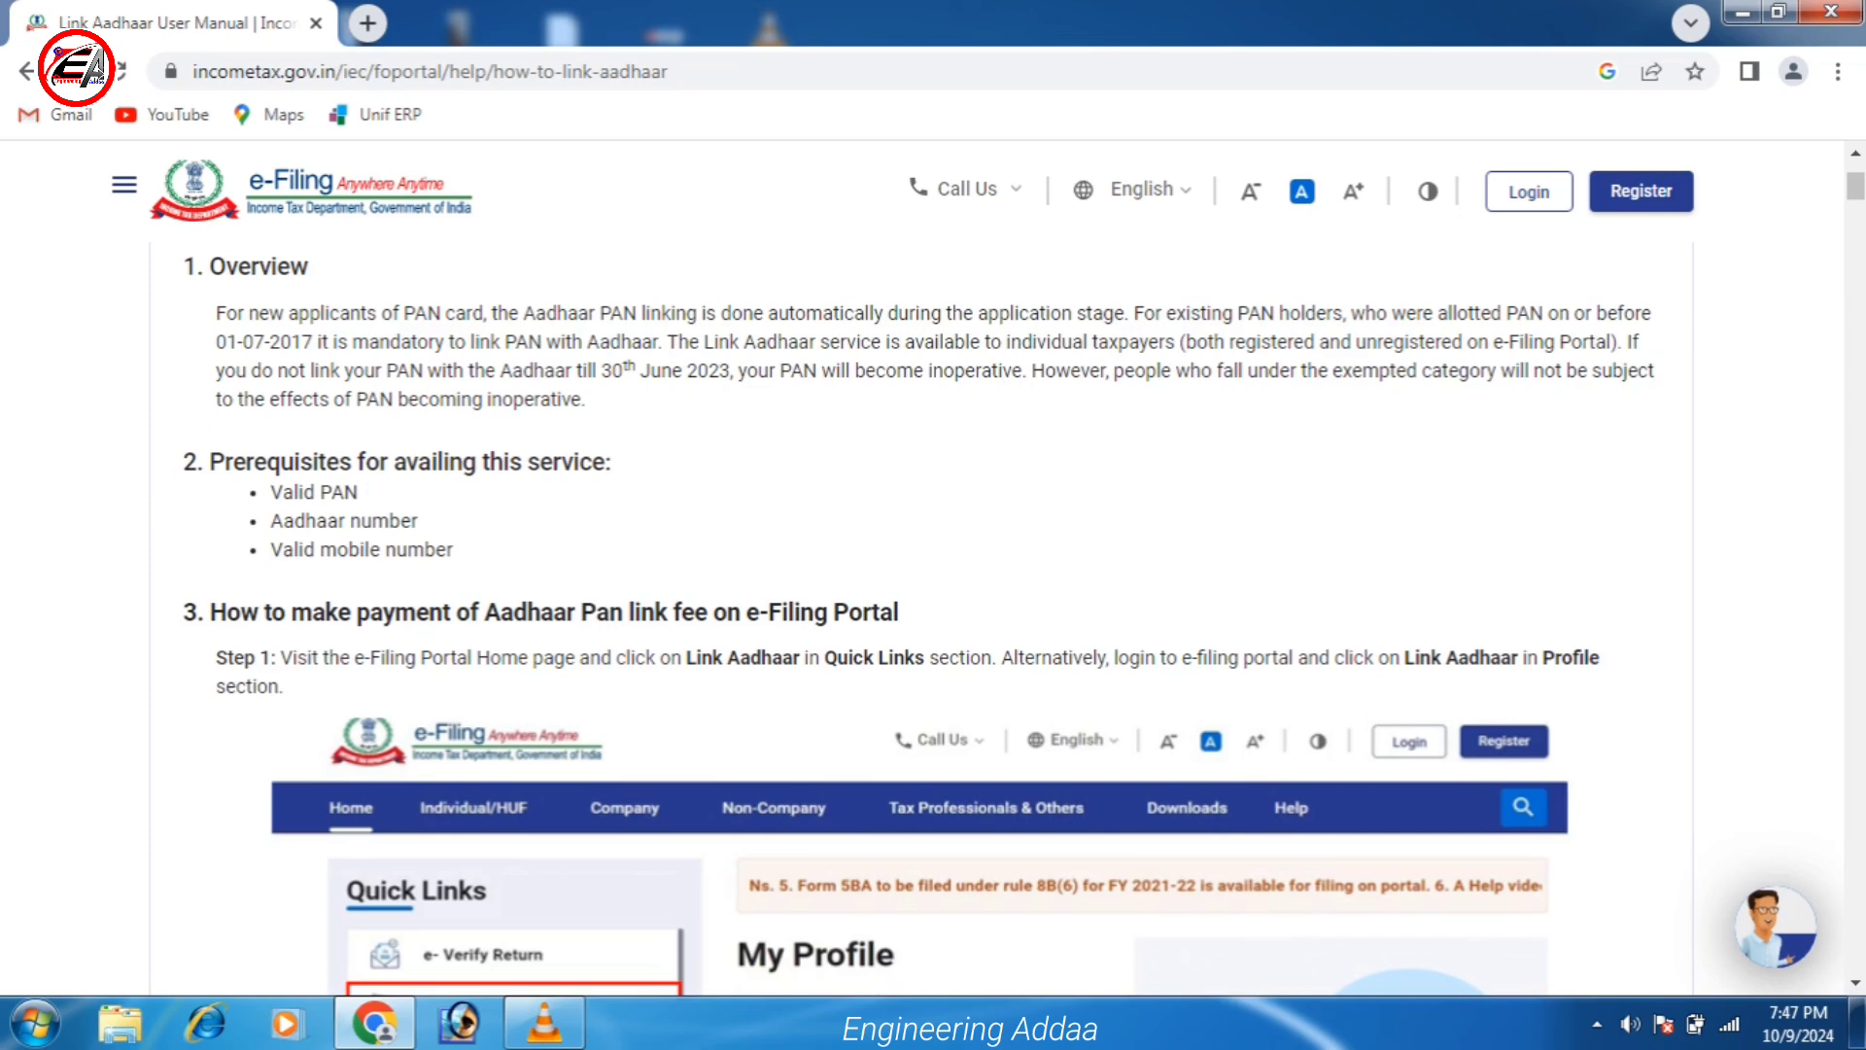
{"action": "left_click_drag", "start_coordinate": [270, 491], "coordinate": [453, 550]}
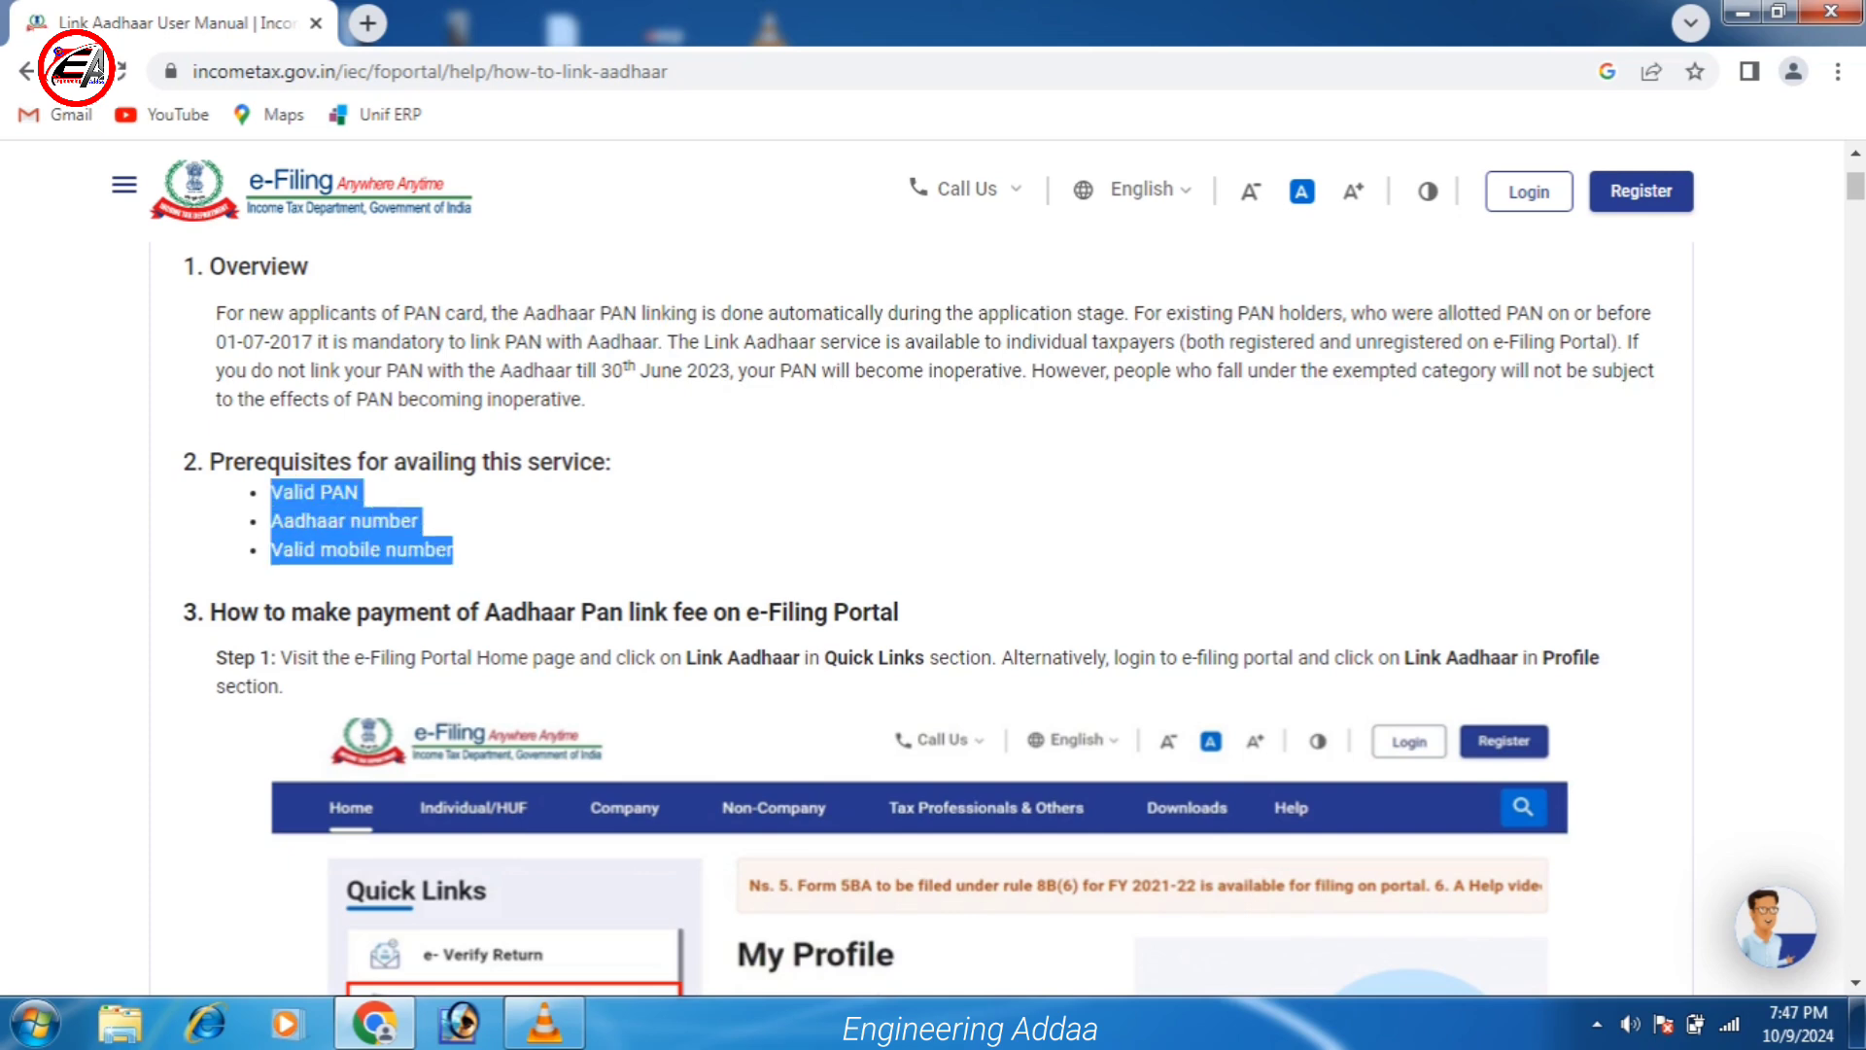
{"action": "scroll", "coordinate": [933, 618], "scroll_direction": "down", "scroll_amount": 3}
{"action": "scroll", "coordinate": [933, 610], "scroll_direction": "down", "scroll_amount": 2}
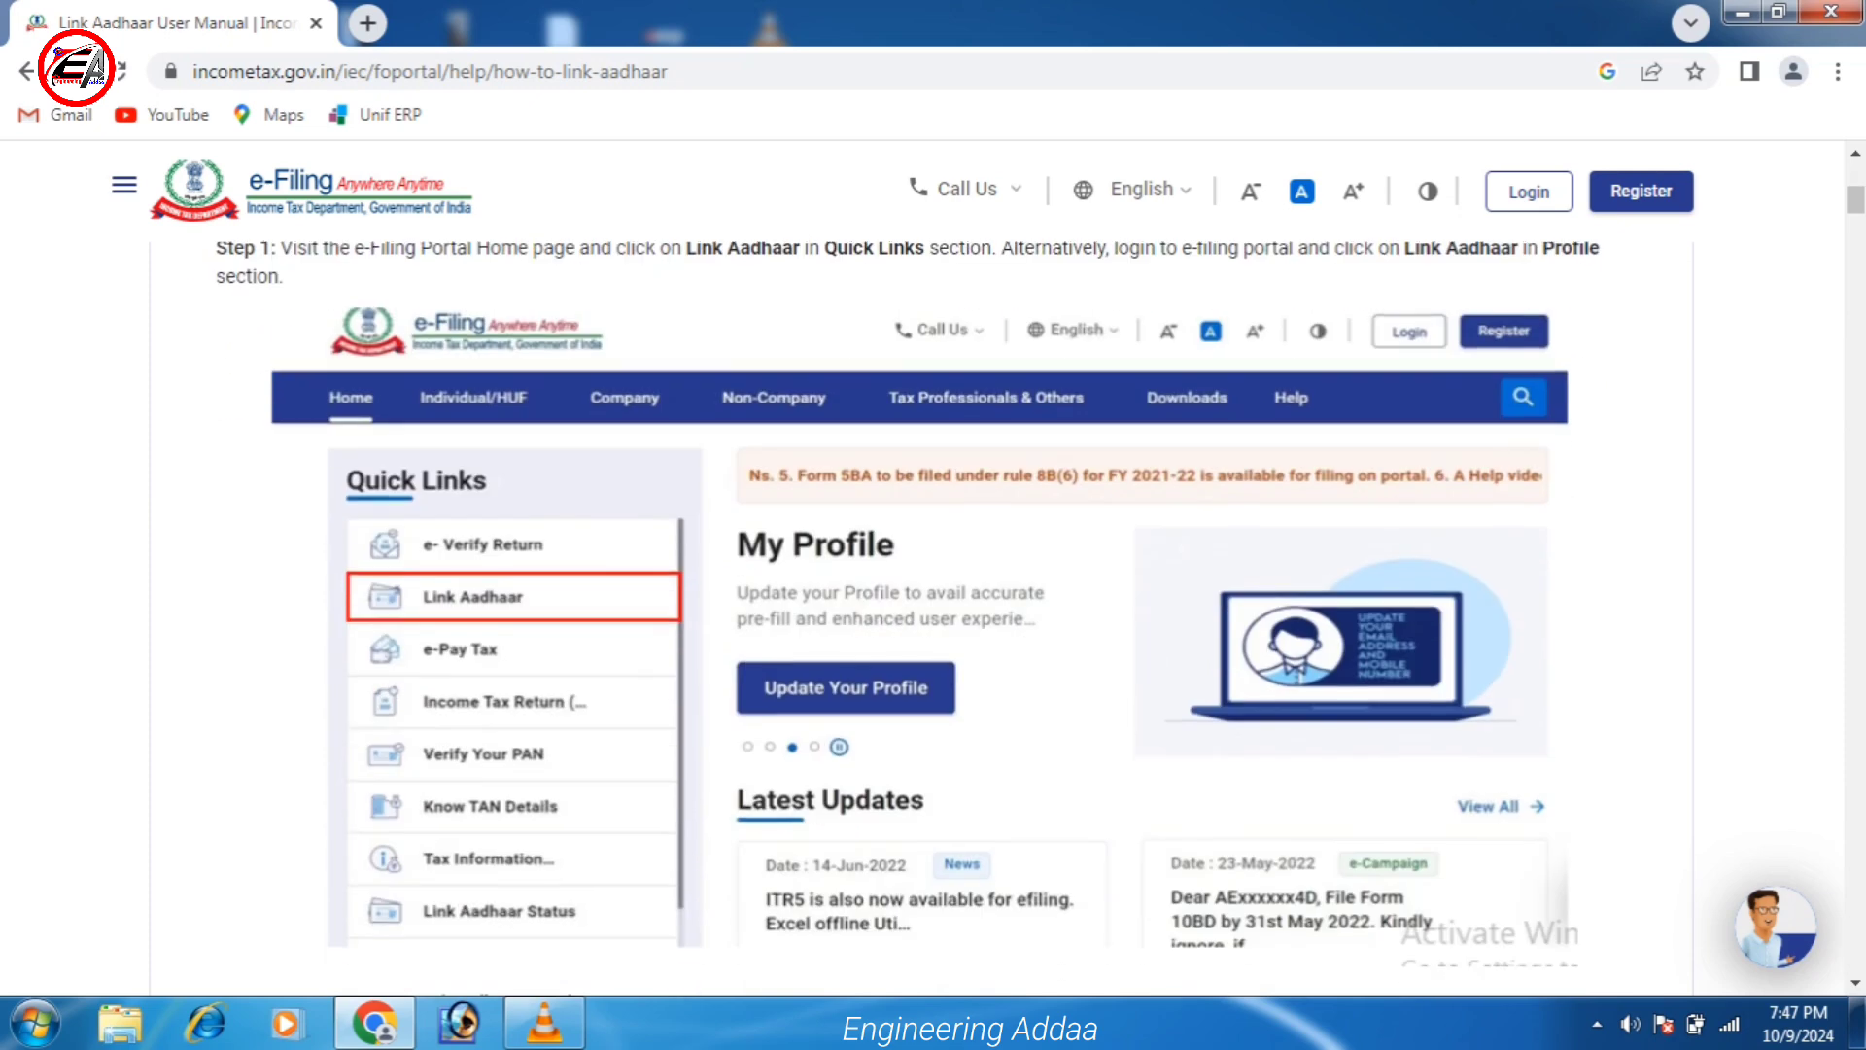
{"action": "scroll", "coordinate": [933, 618], "scroll_direction": "down", "scroll_amount": 2}
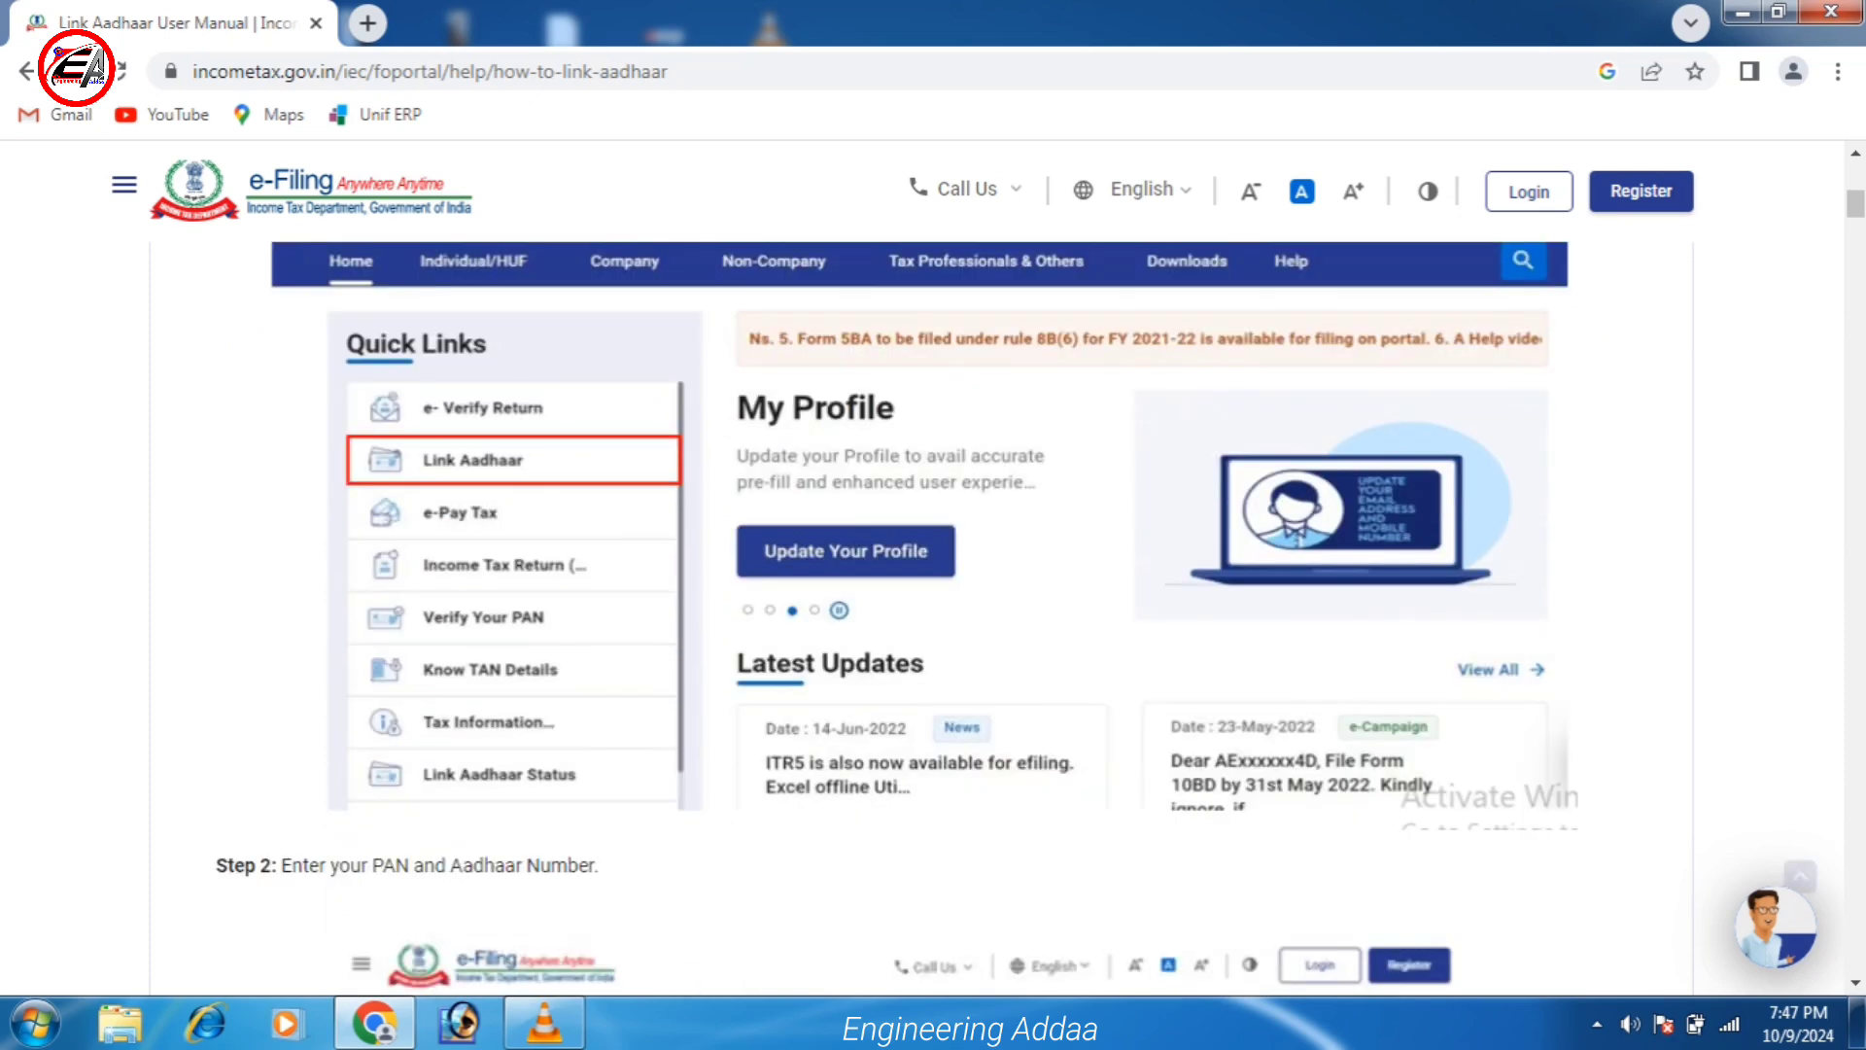
{"action": "scroll", "coordinate": [933, 618], "scroll_direction": "up", "scroll_amount": 2}
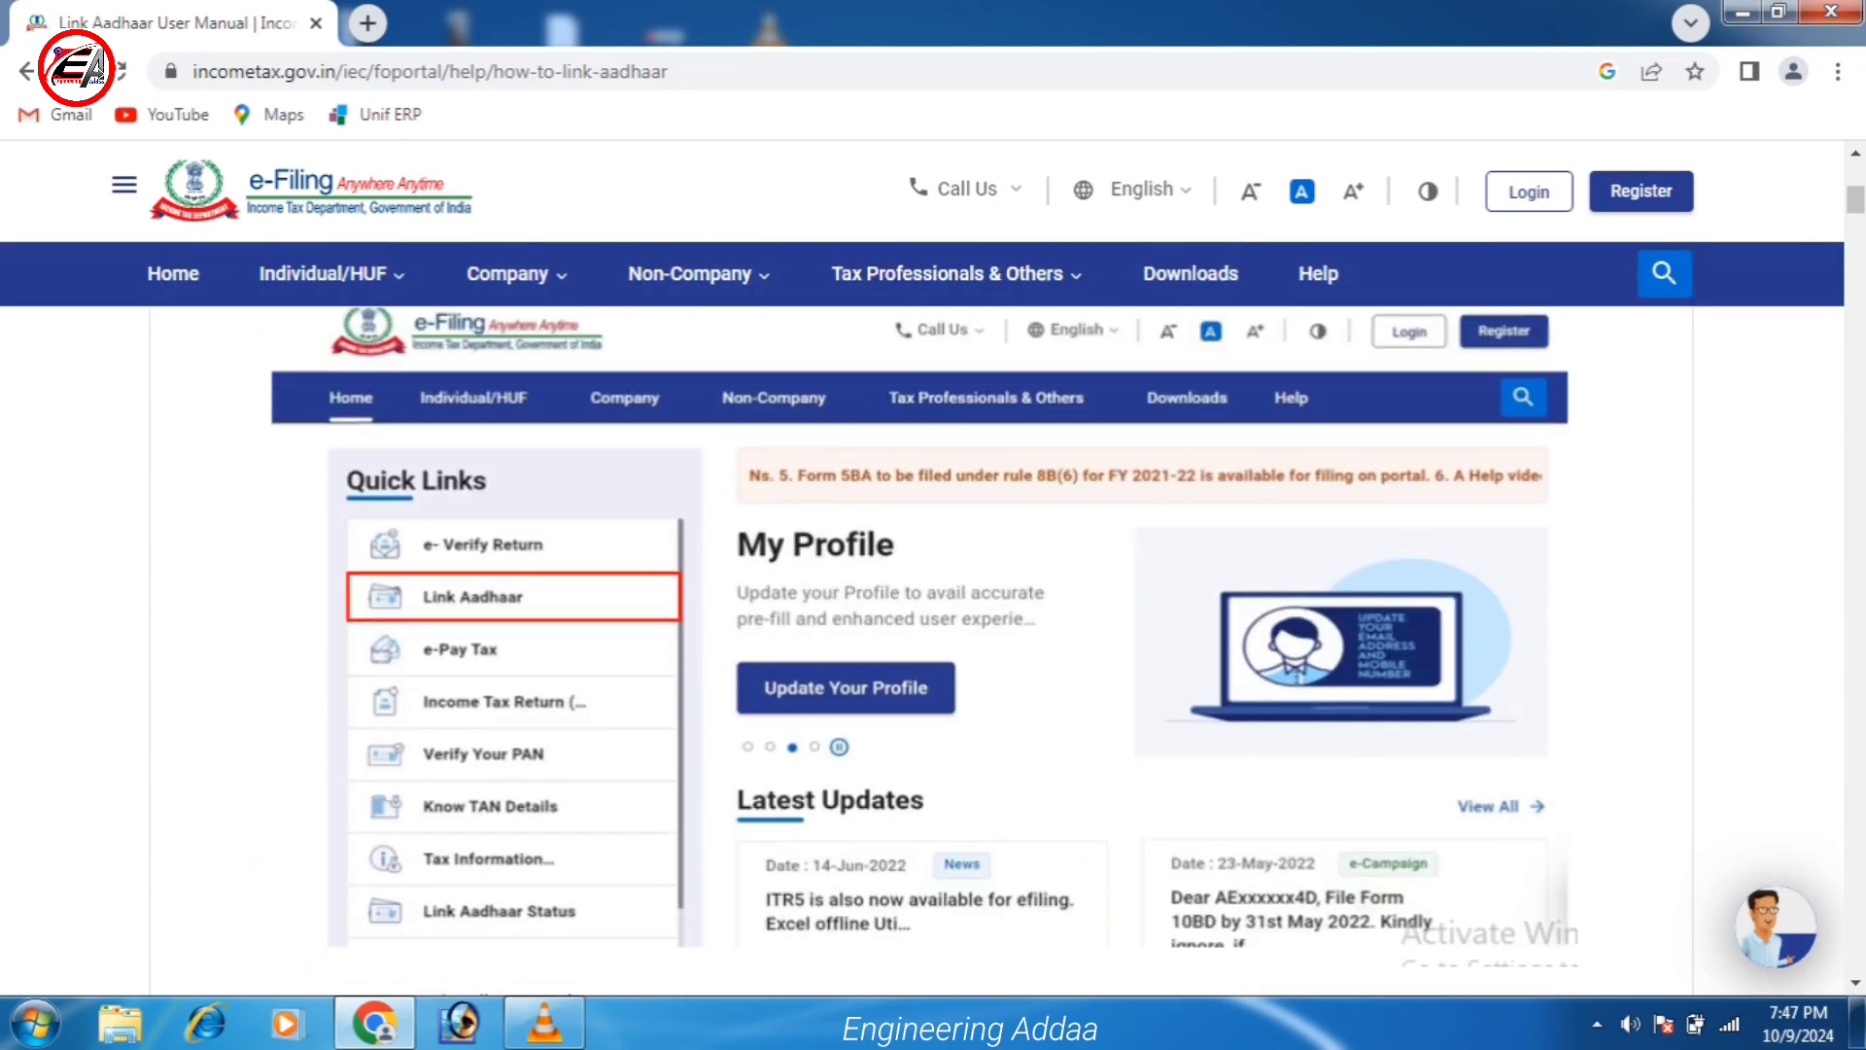
{"action": "scroll", "coordinate": [933, 618], "scroll_direction": "down", "scroll_amount": 5}
{"action": "scroll", "coordinate": [933, 619], "scroll_direction": "down", "scroll_amount": 4}
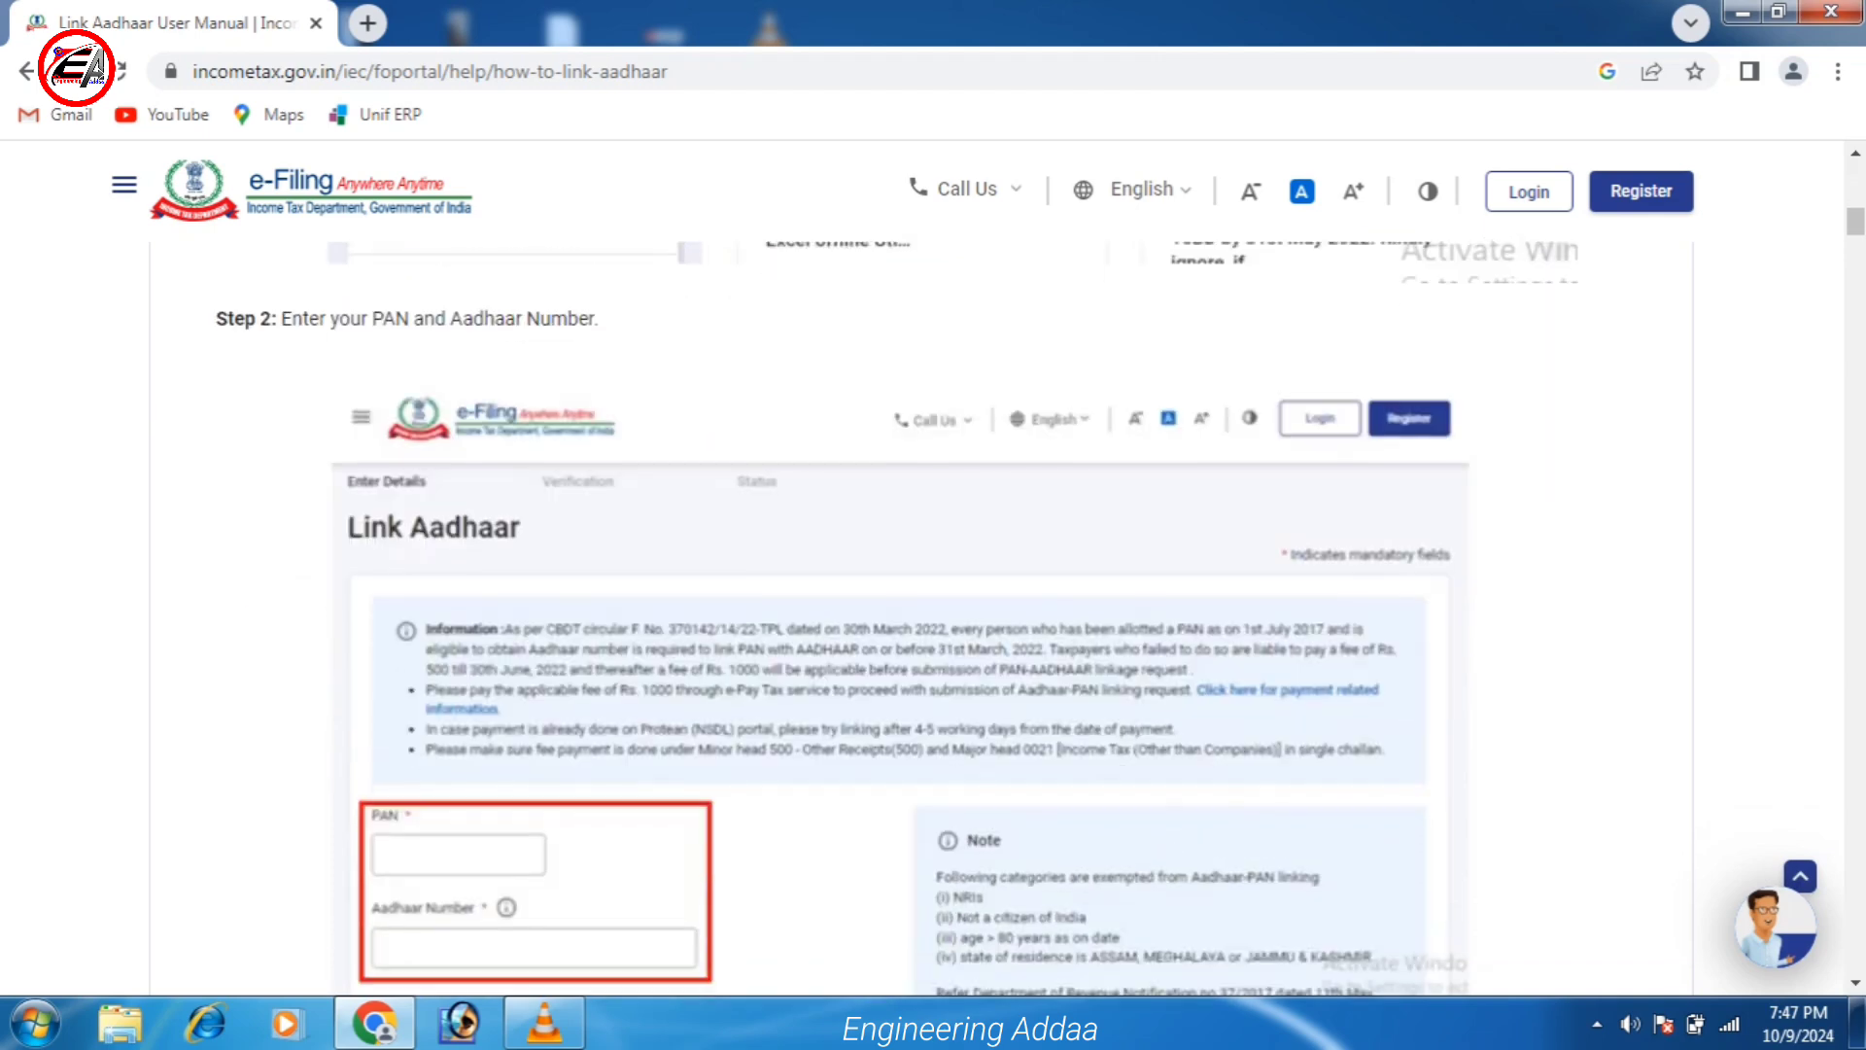
{"action": "scroll", "coordinate": [933, 618], "scroll_direction": "up", "scroll_amount": 4}
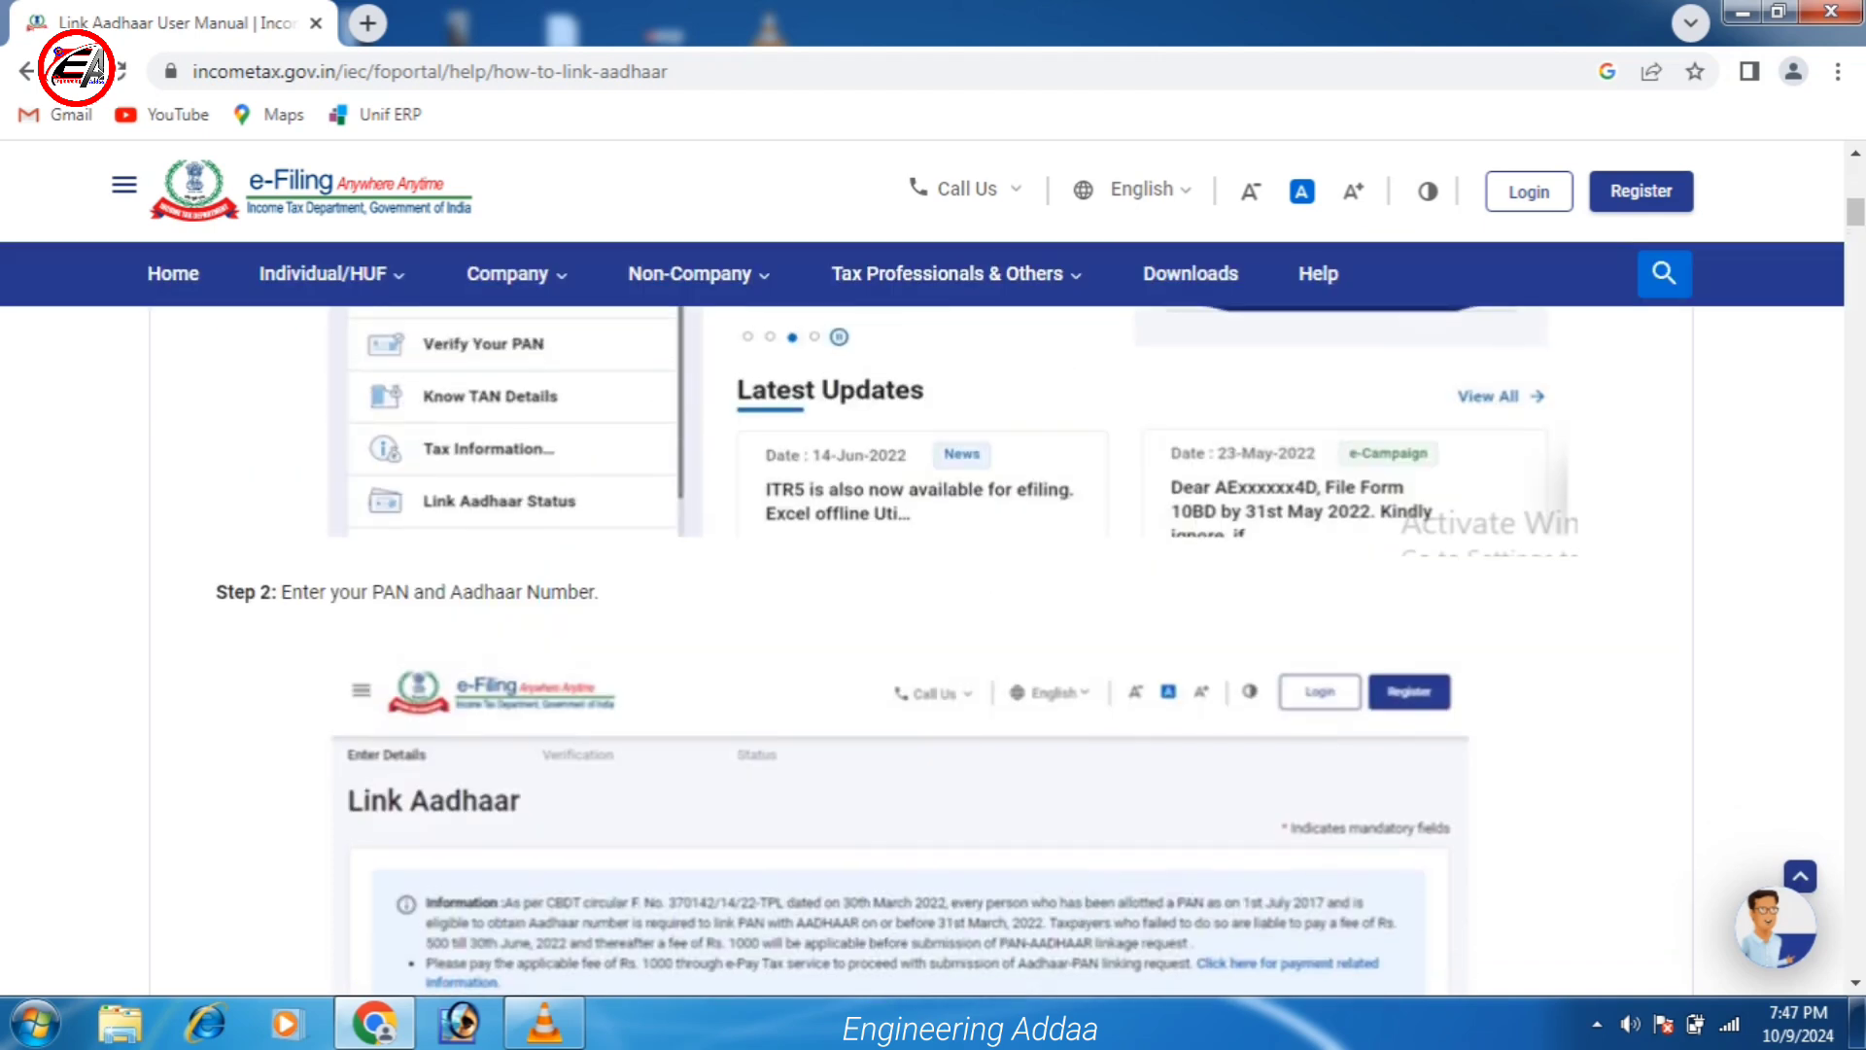
{"action": "scroll", "coordinate": [933, 618], "scroll_direction": "up", "scroll_amount": 4}
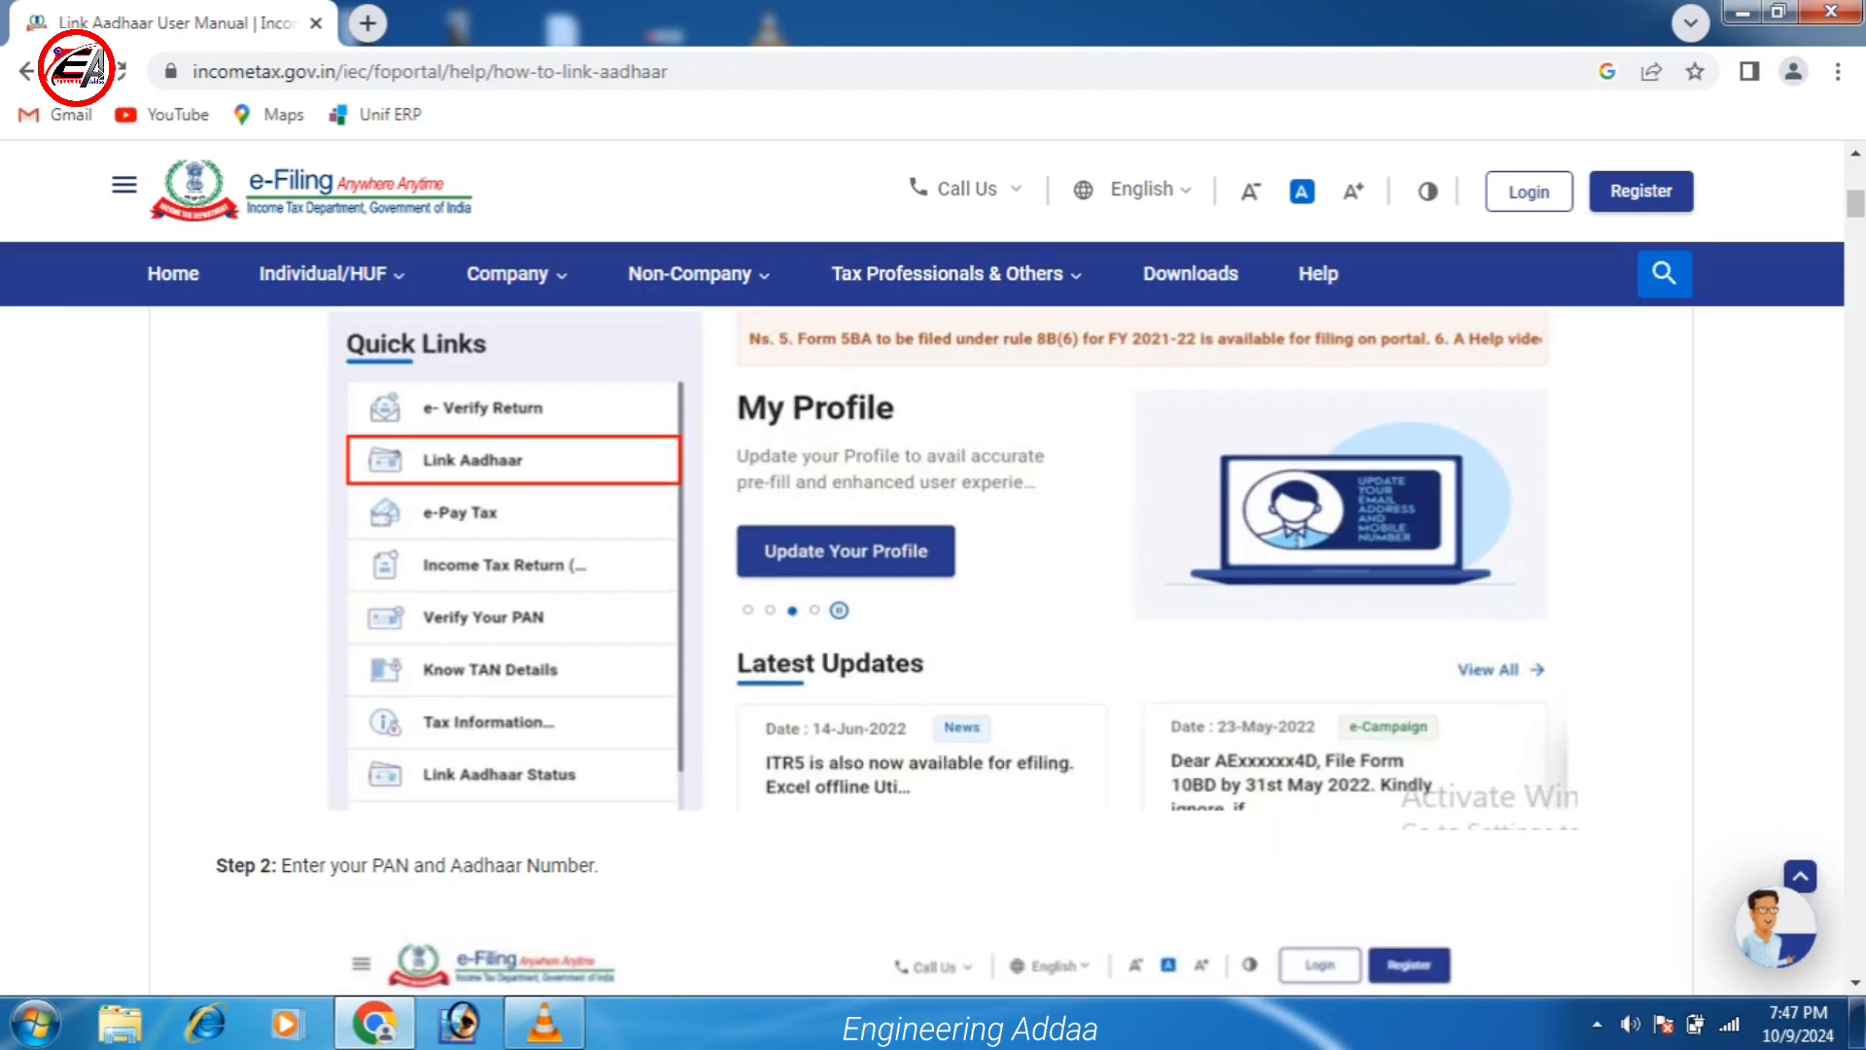
{"action": "scroll", "coordinate": [933, 618], "scroll_direction": "down", "scroll_amount": 20}
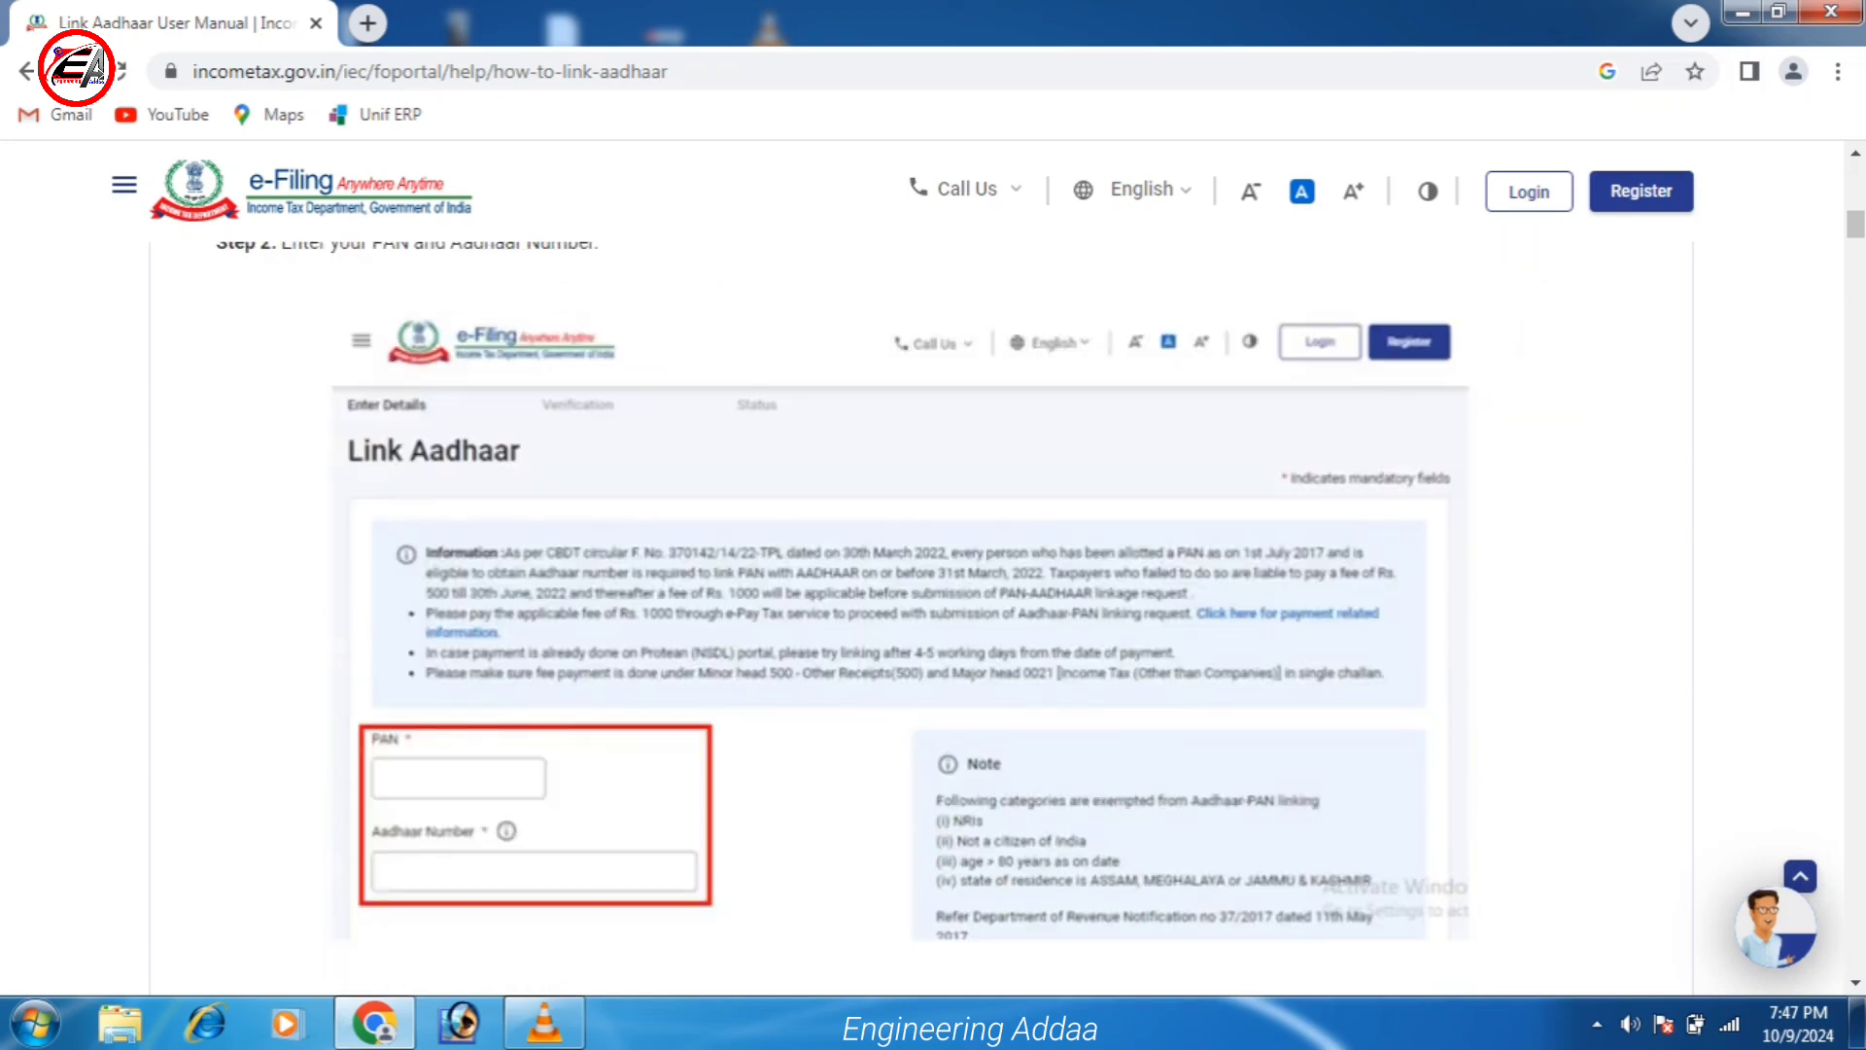
{"action": "scroll", "coordinate": [933, 618], "scroll_direction": "down", "scroll_amount": 4}
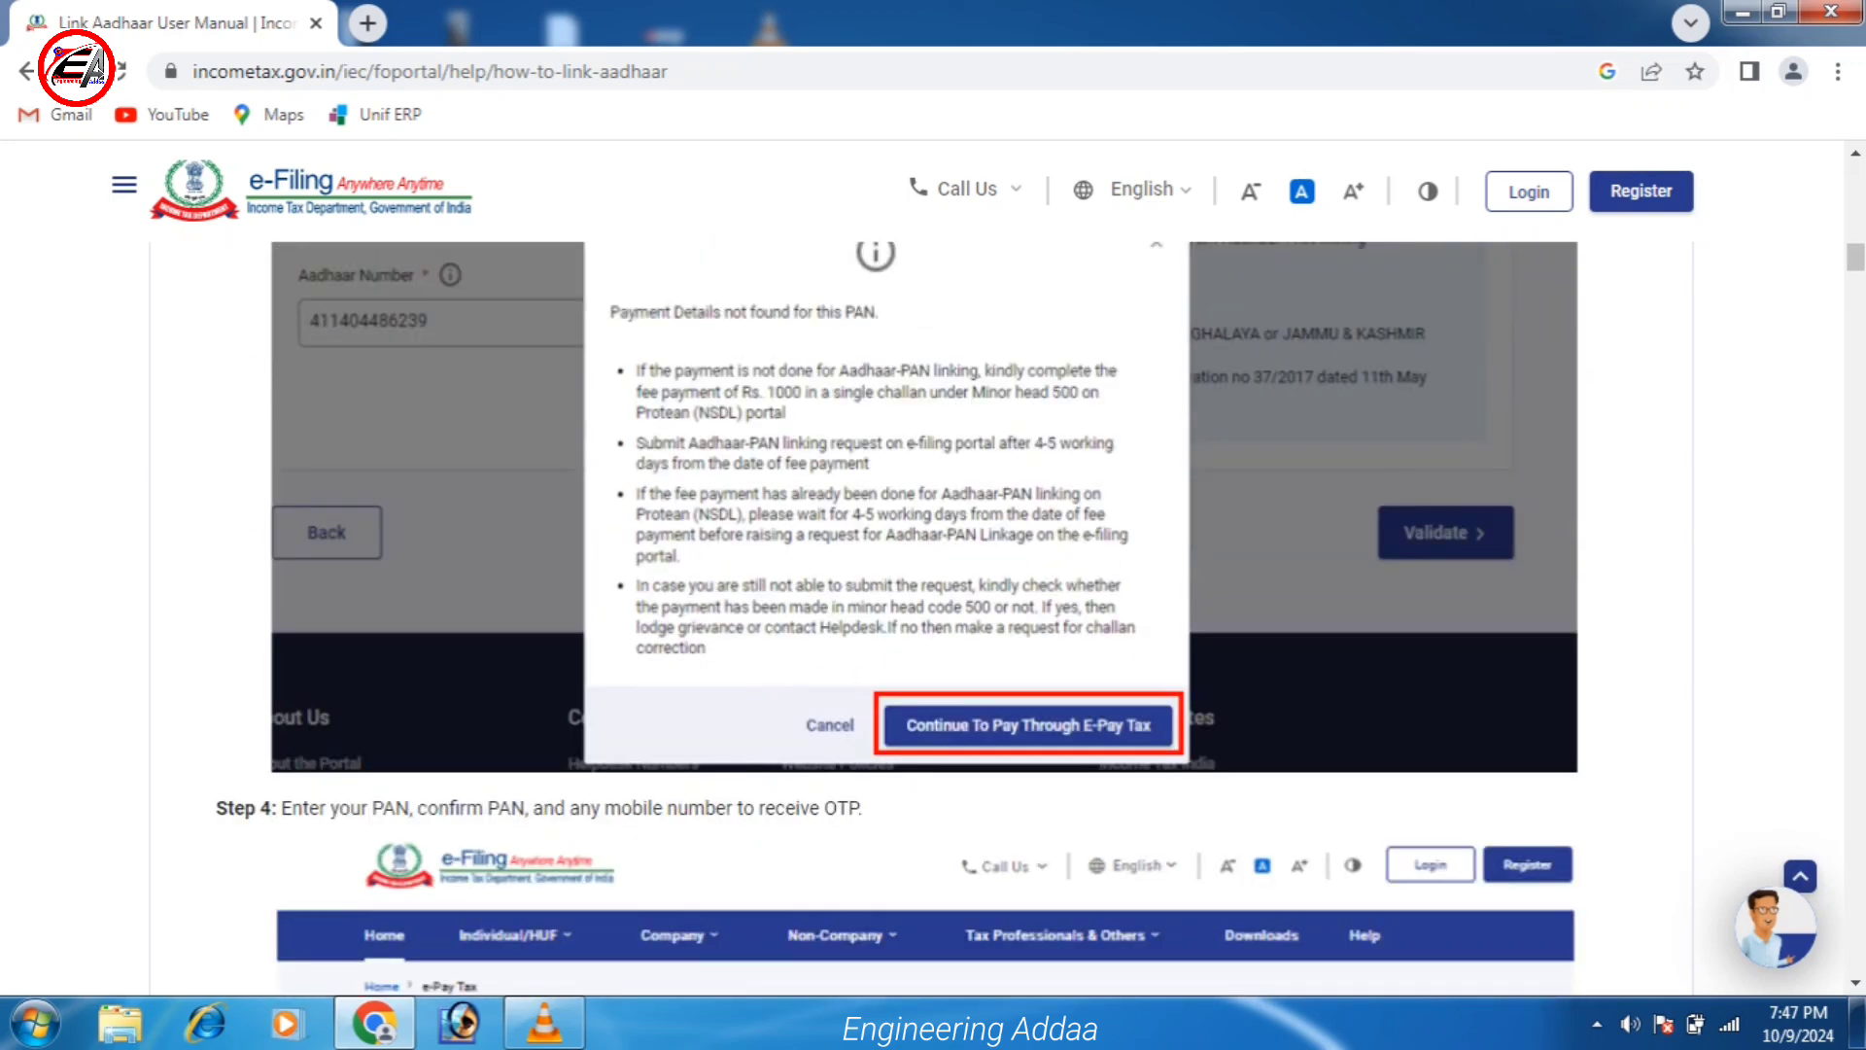
{"action": "scroll", "coordinate": [933, 618], "scroll_direction": "down", "scroll_amount": 12}
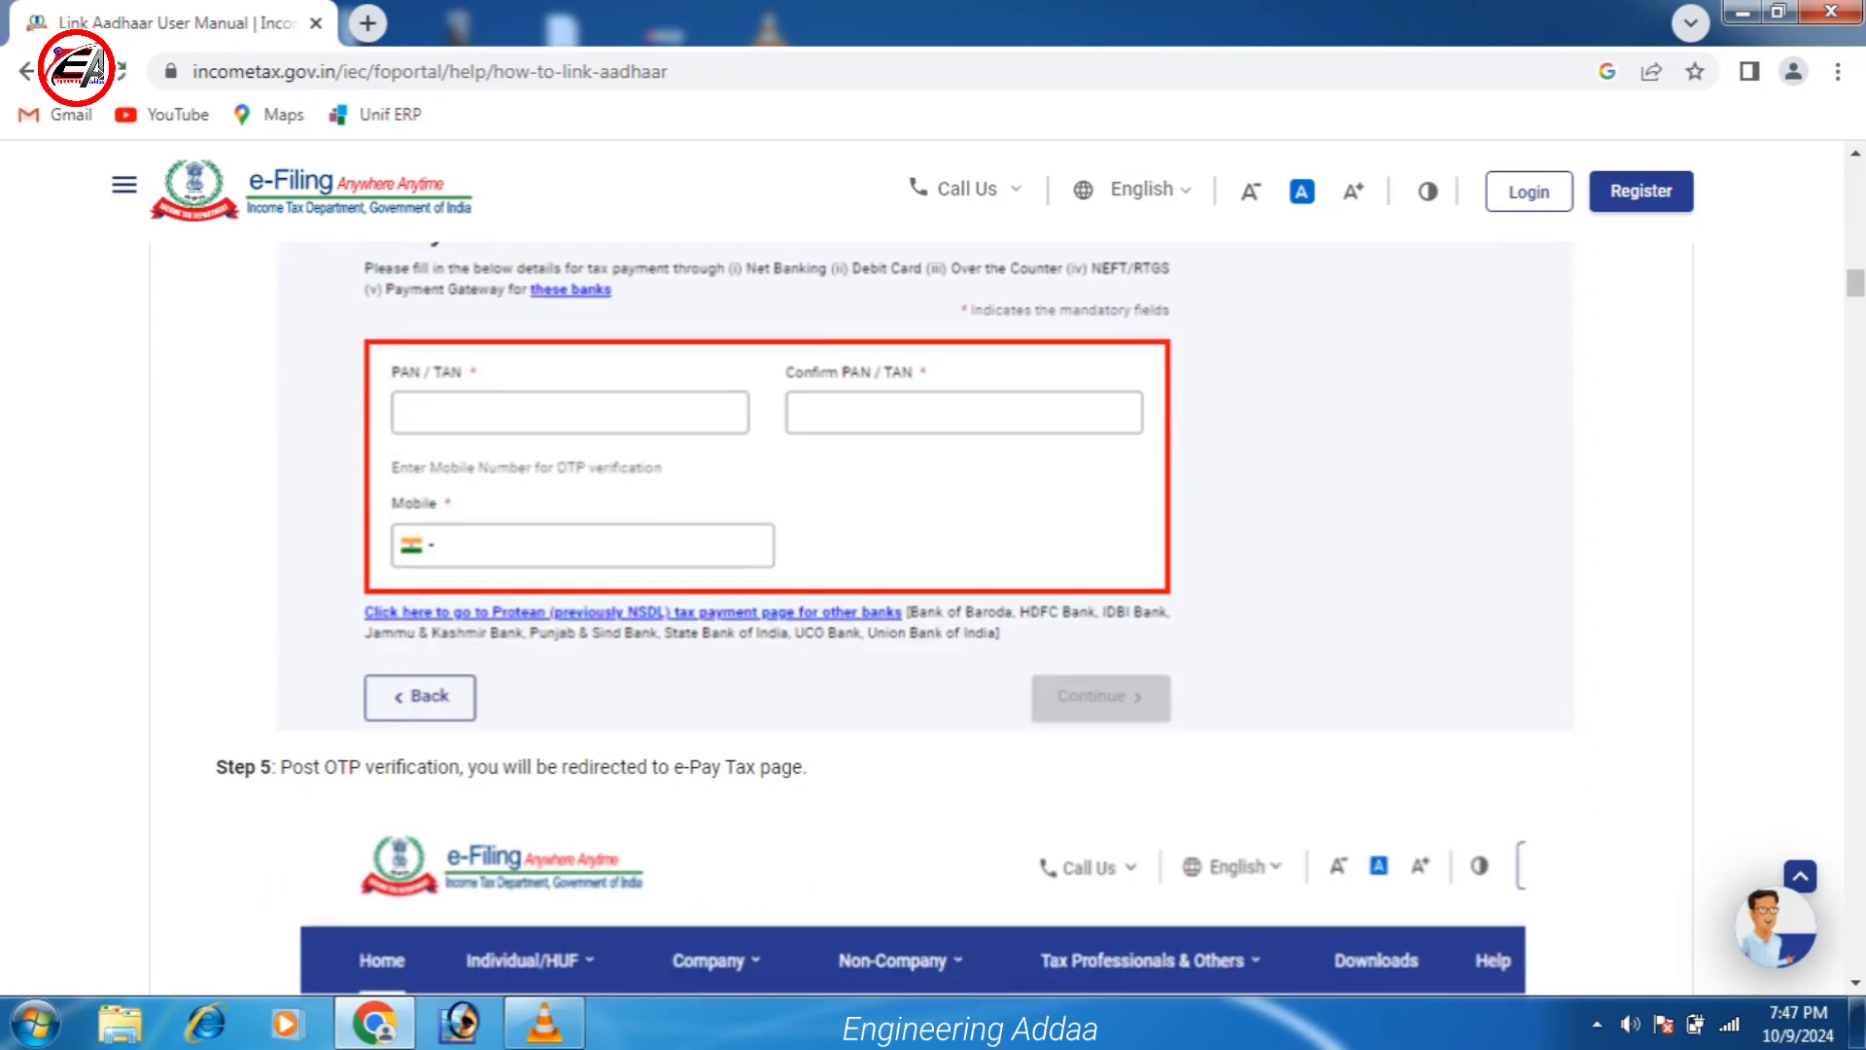
{"action": "scroll", "coordinate": [933, 618], "scroll_direction": "down", "scroll_amount": 10}
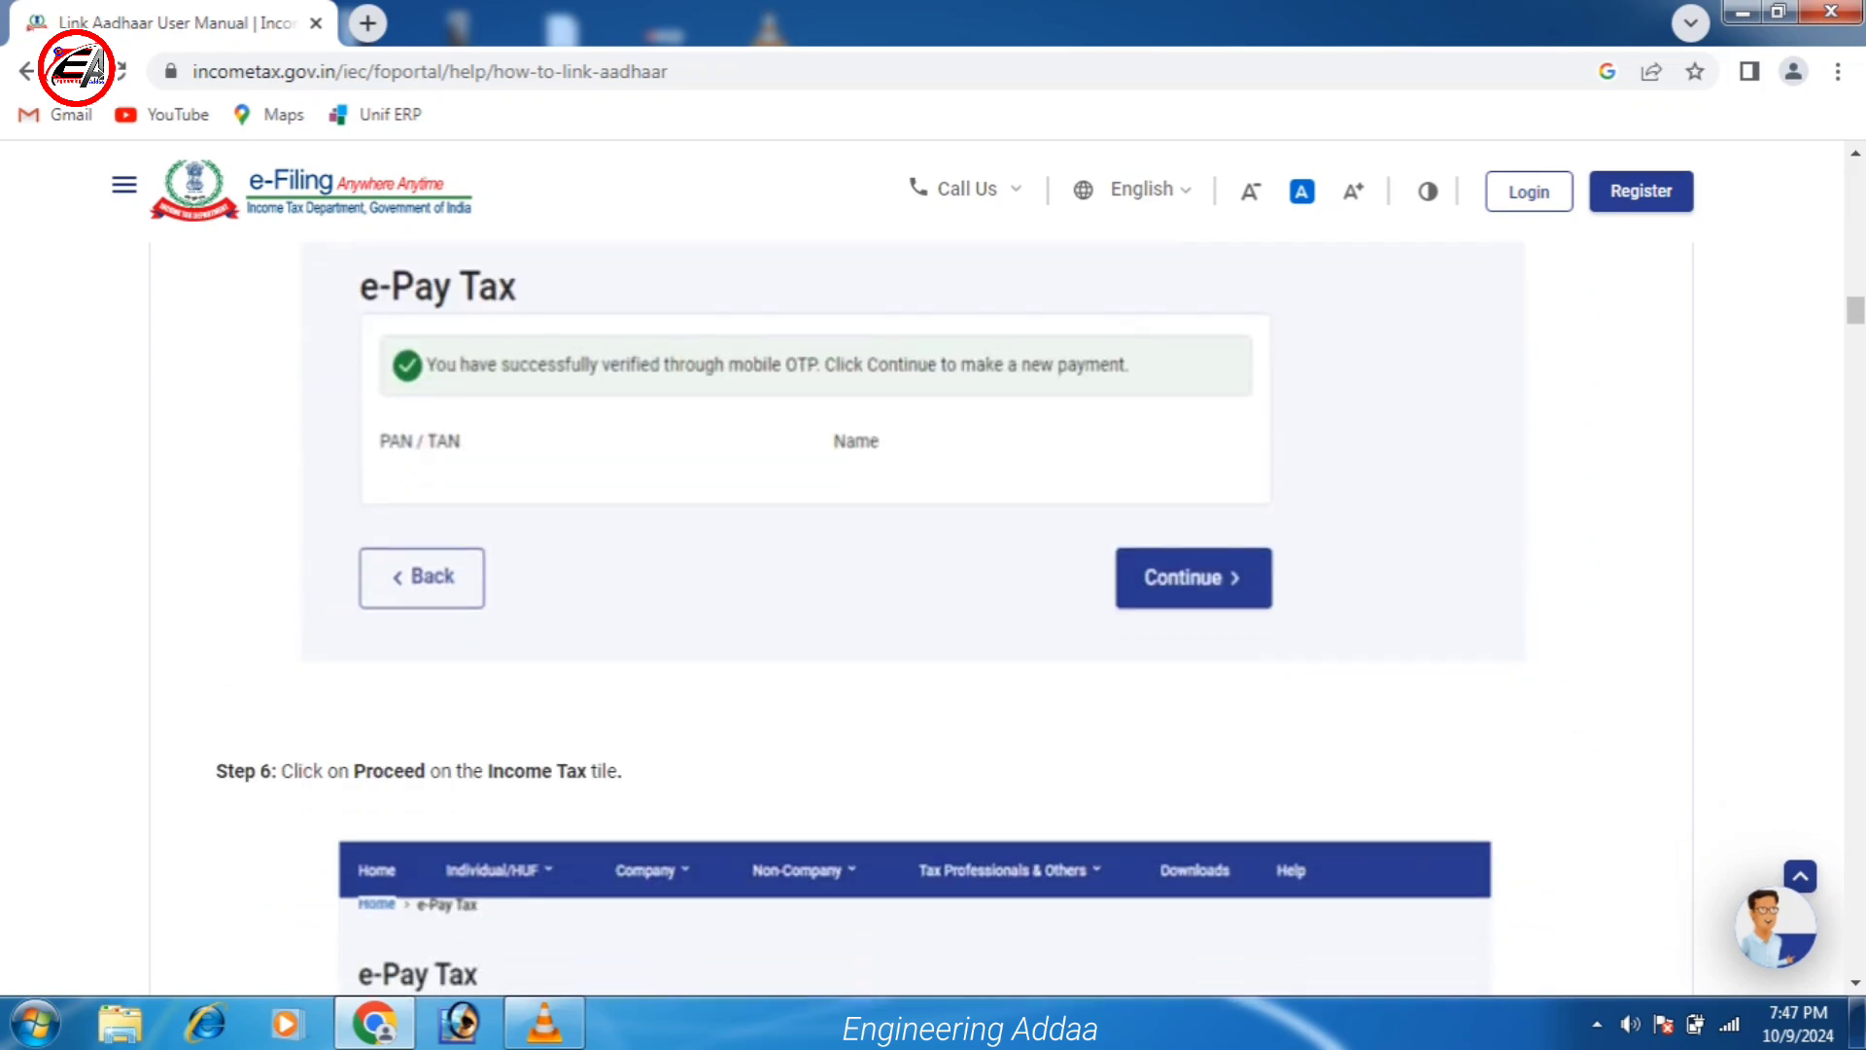
{"action": "scroll", "coordinate": [934, 618], "scroll_direction": "down", "scroll_amount": 5}
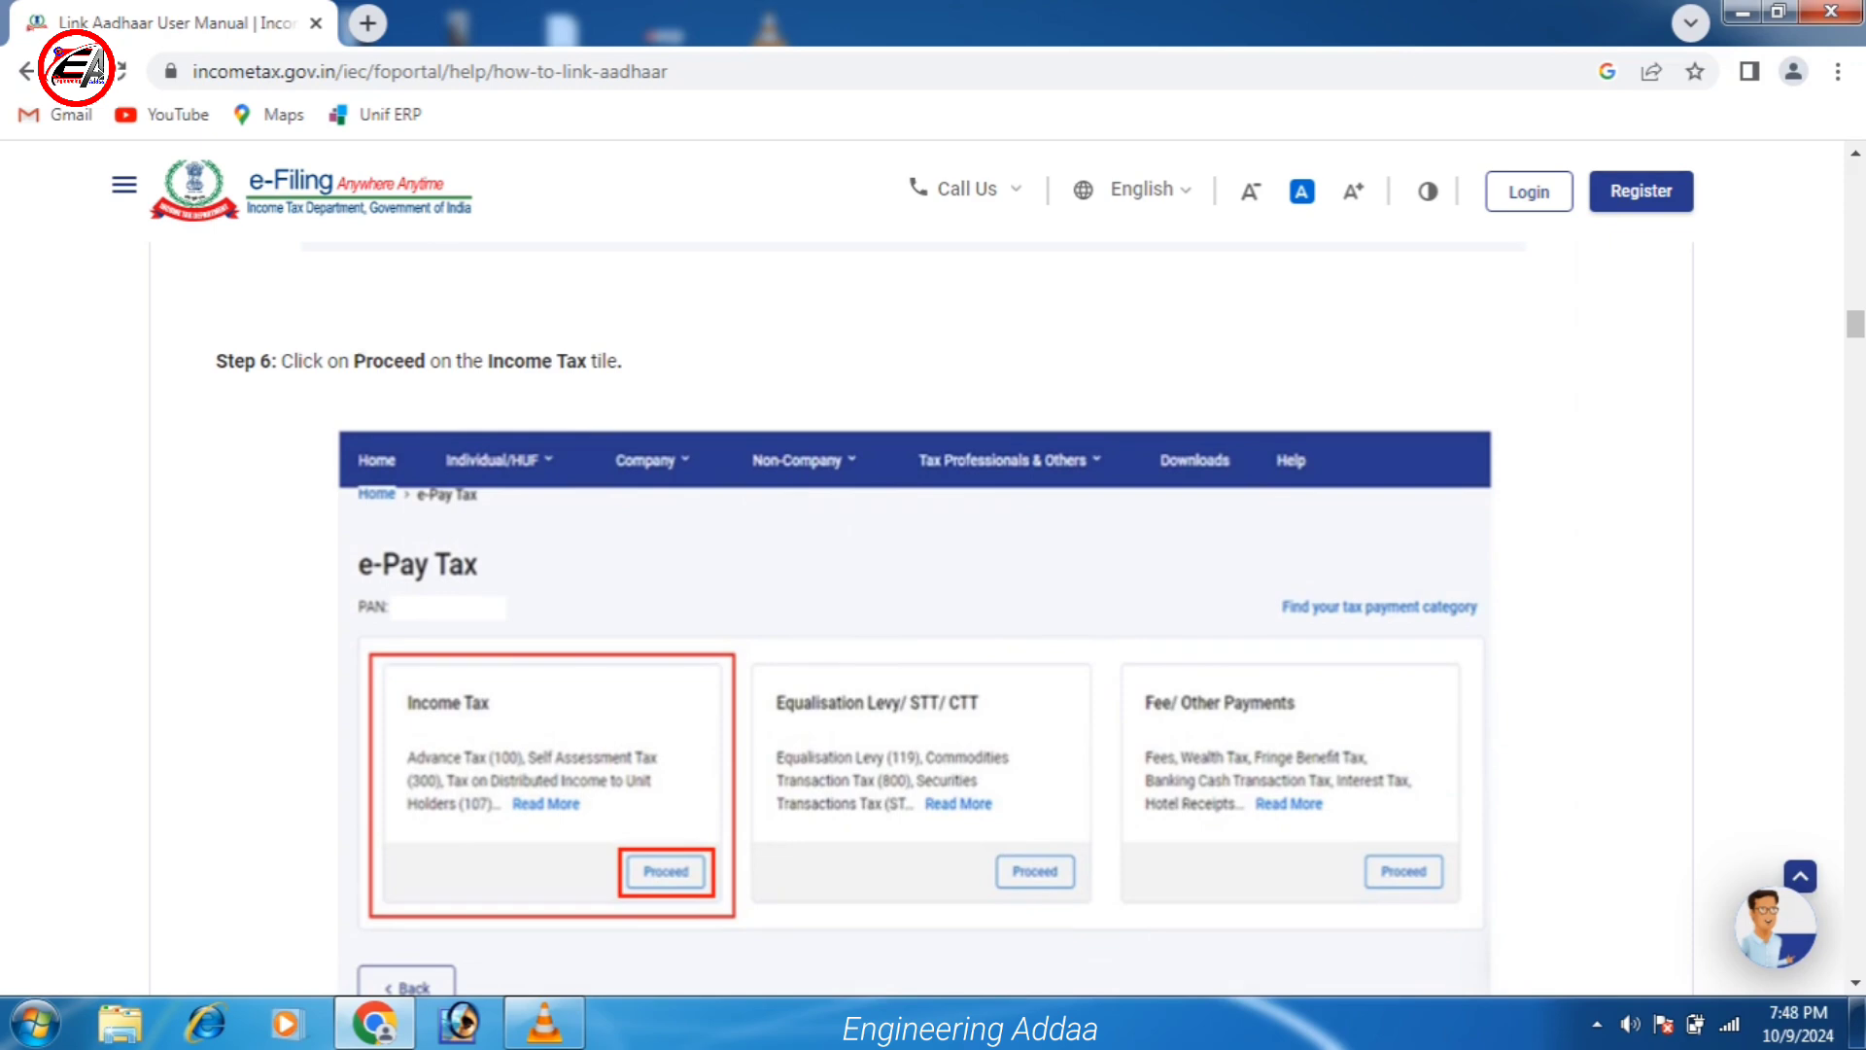
{"action": "scroll", "coordinate": [933, 618], "scroll_direction": "down", "scroll_amount": 11}
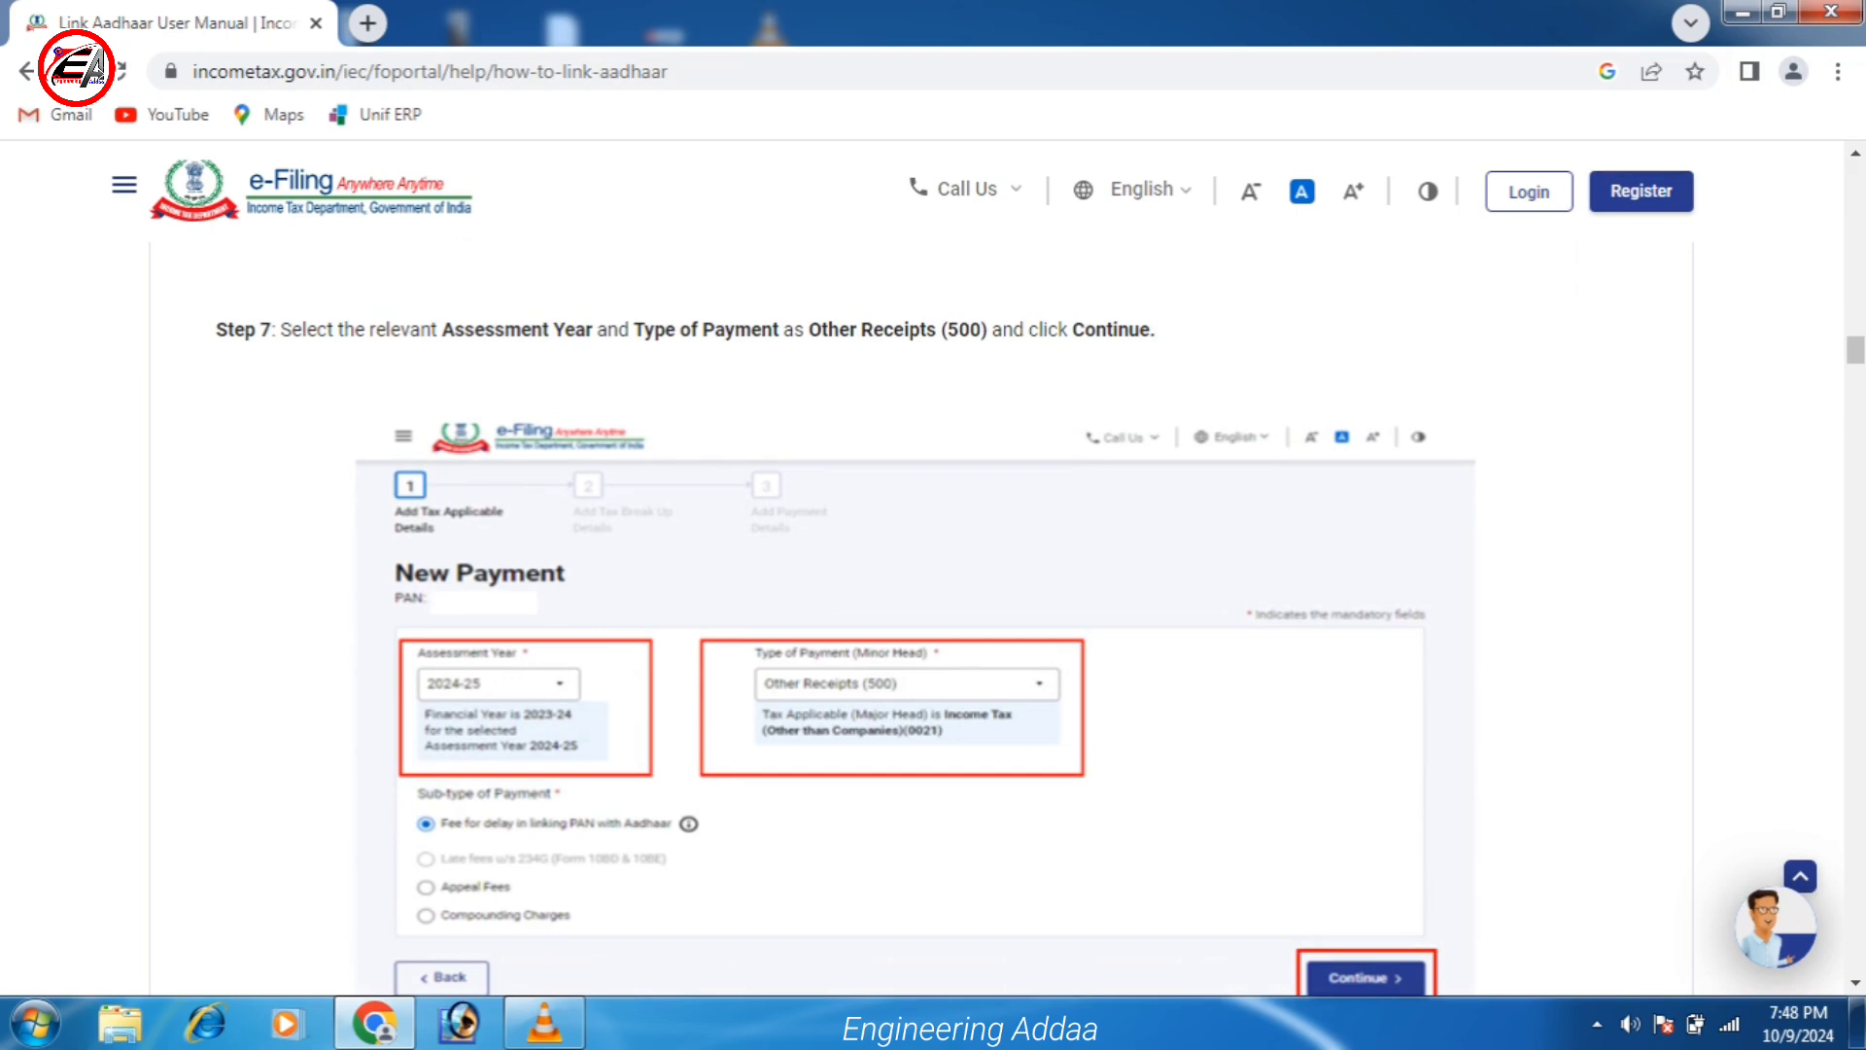
{"action": "scroll", "coordinate": [933, 618], "scroll_direction": "down", "scroll_amount": 4}
{"action": "scroll", "coordinate": [933, 618], "scroll_direction": "down", "scroll_amount": 8}
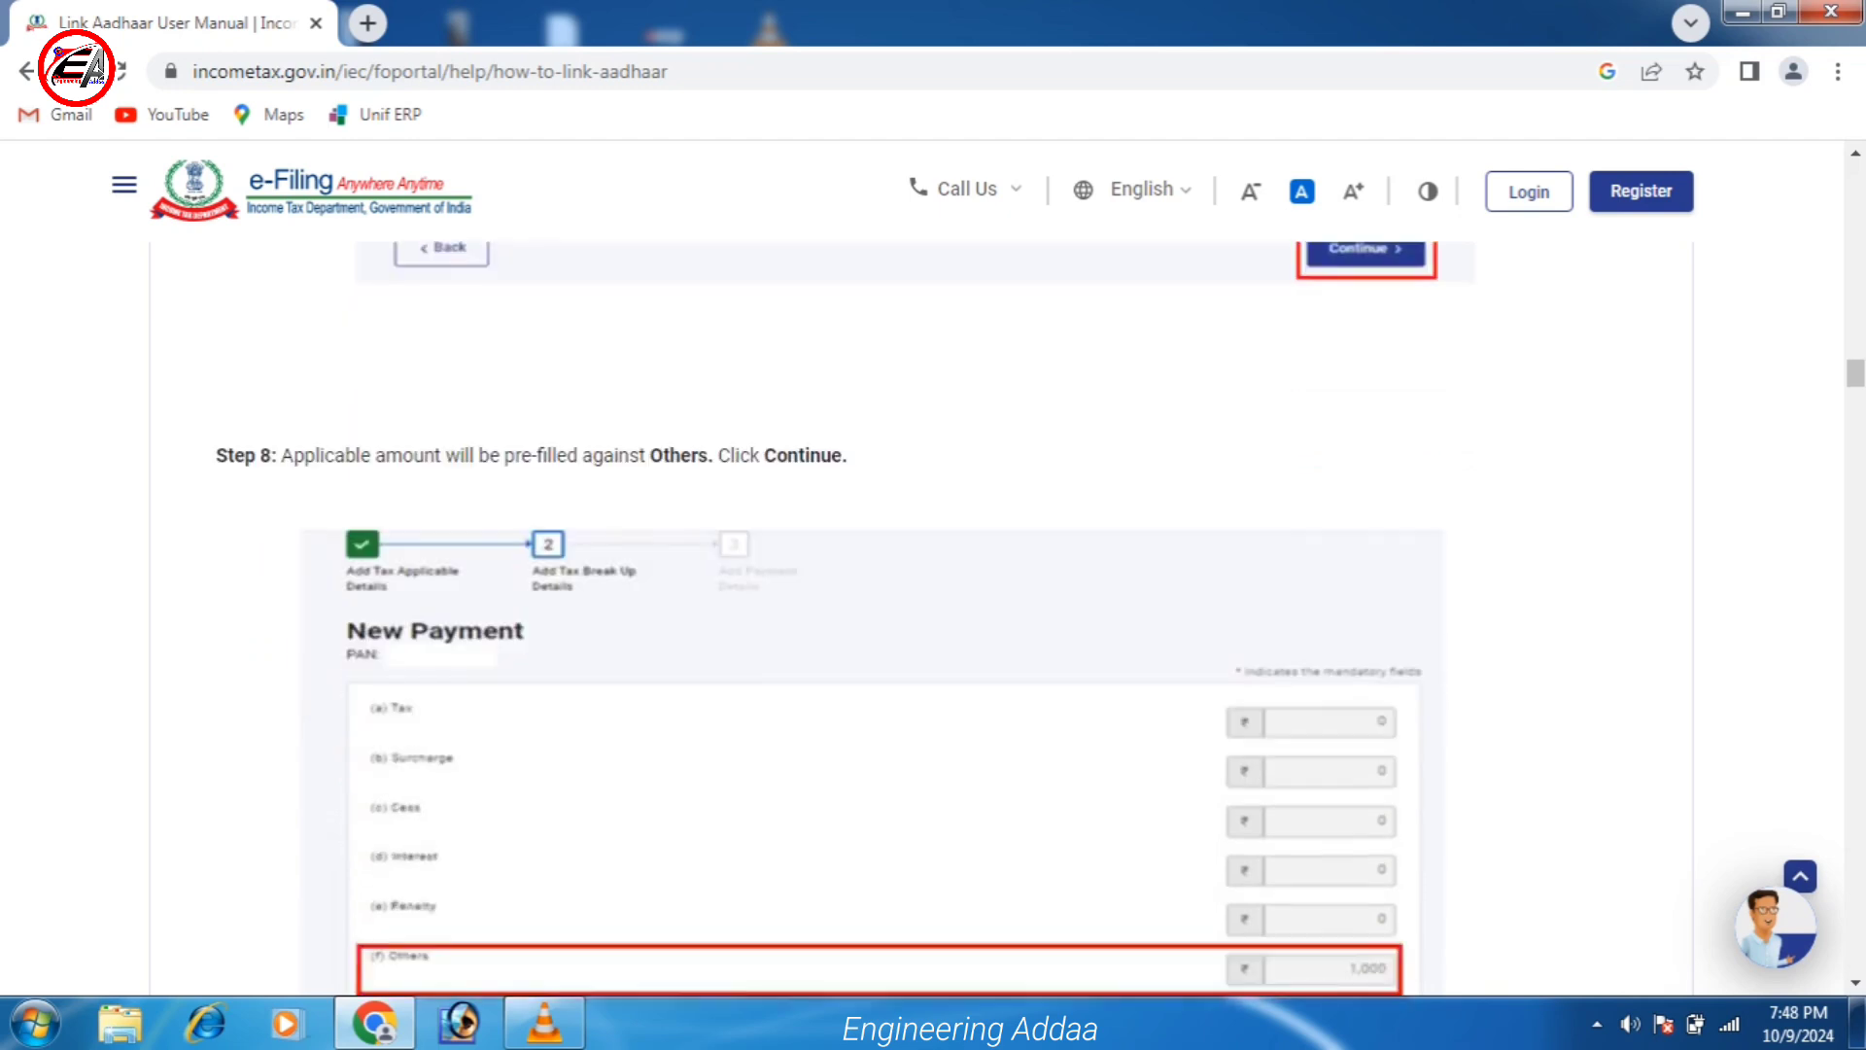
{"action": "scroll", "coordinate": [933, 618], "scroll_direction": "down", "scroll_amount": 2}
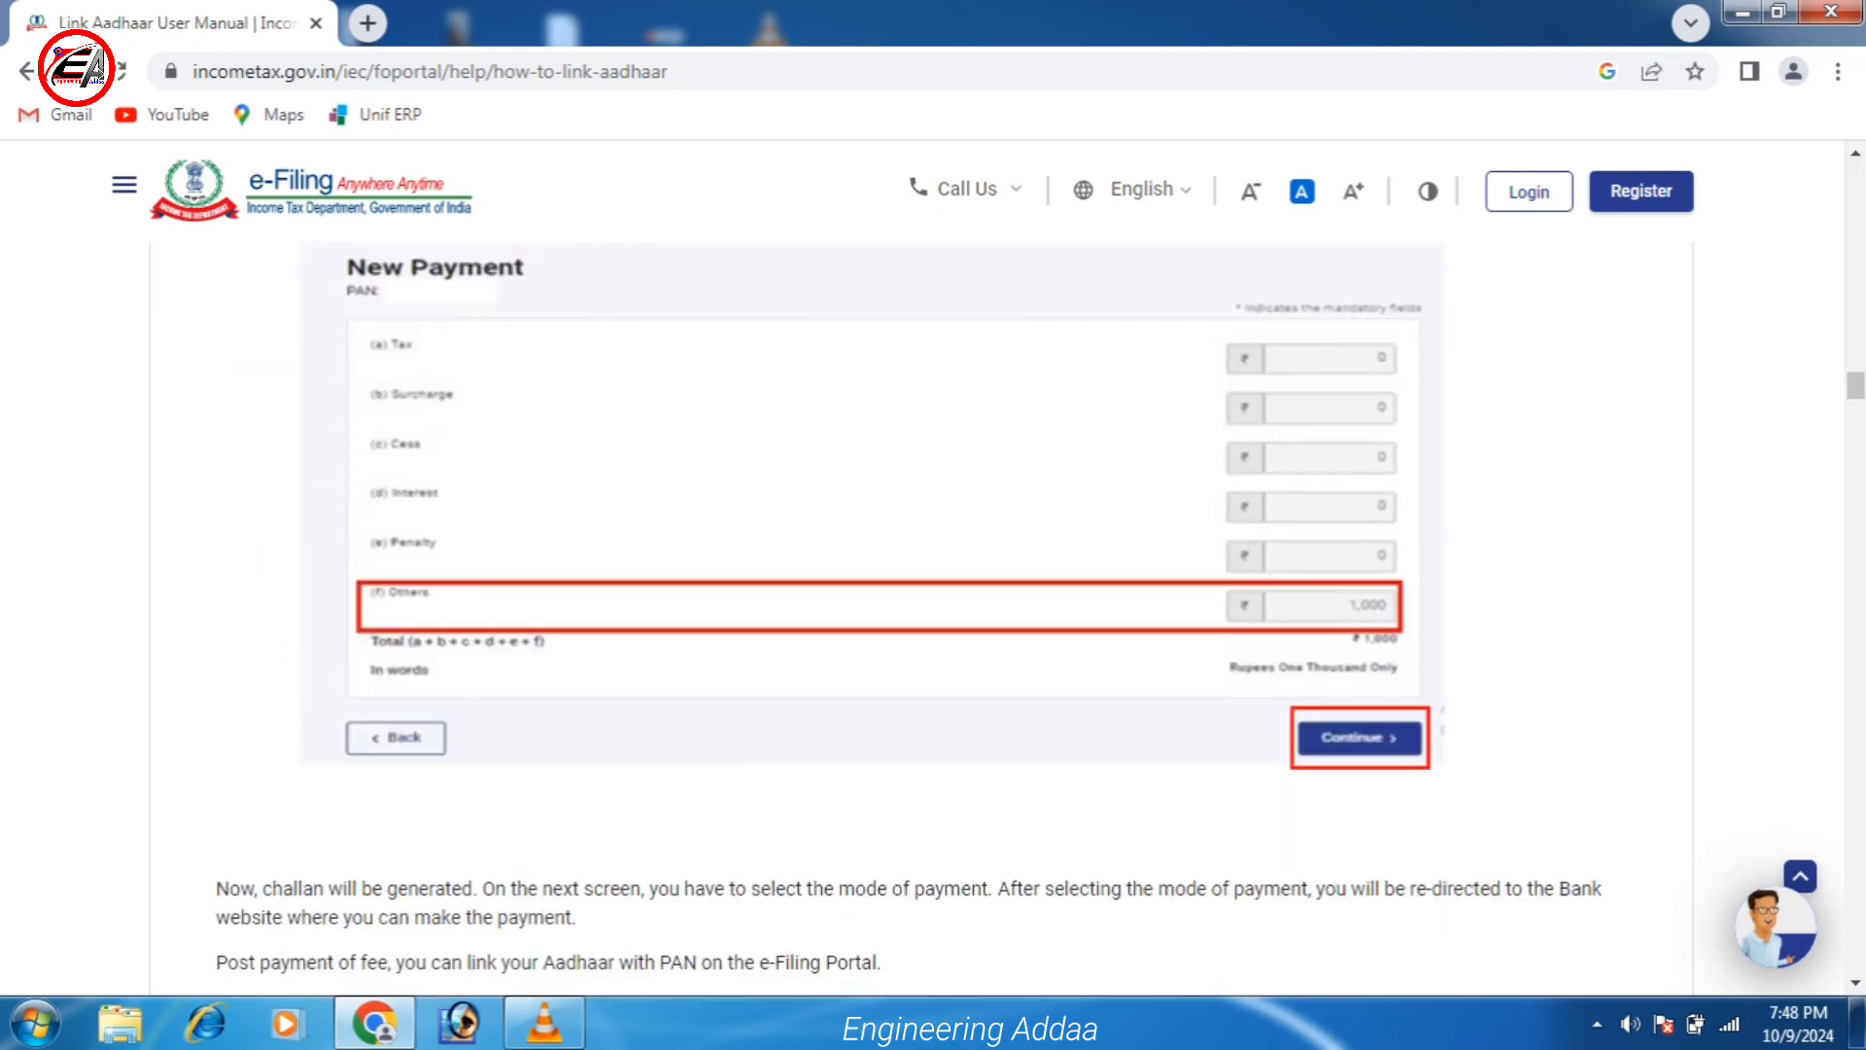
{"action": "scroll", "coordinate": [933, 618], "scroll_direction": "down", "scroll_amount": 8}
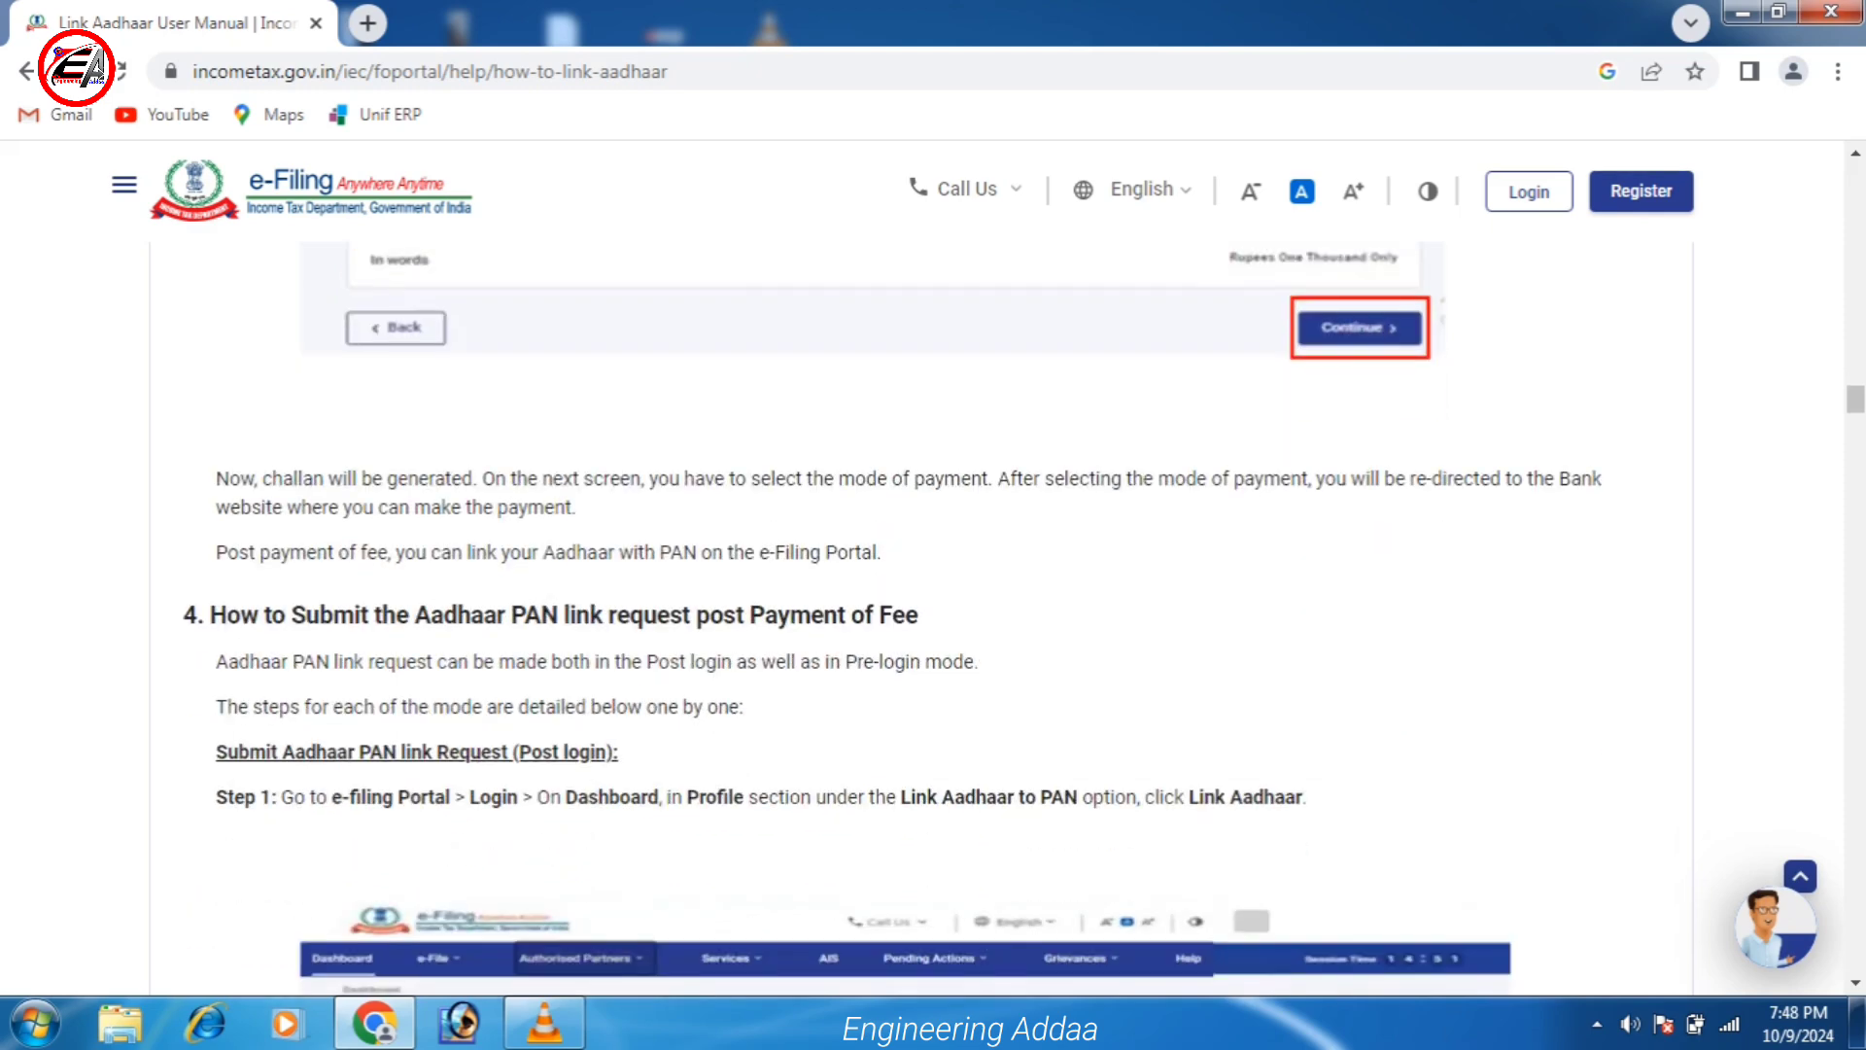
{"action": "scroll", "coordinate": [933, 618], "scroll_direction": "down", "scroll_amount": 2}
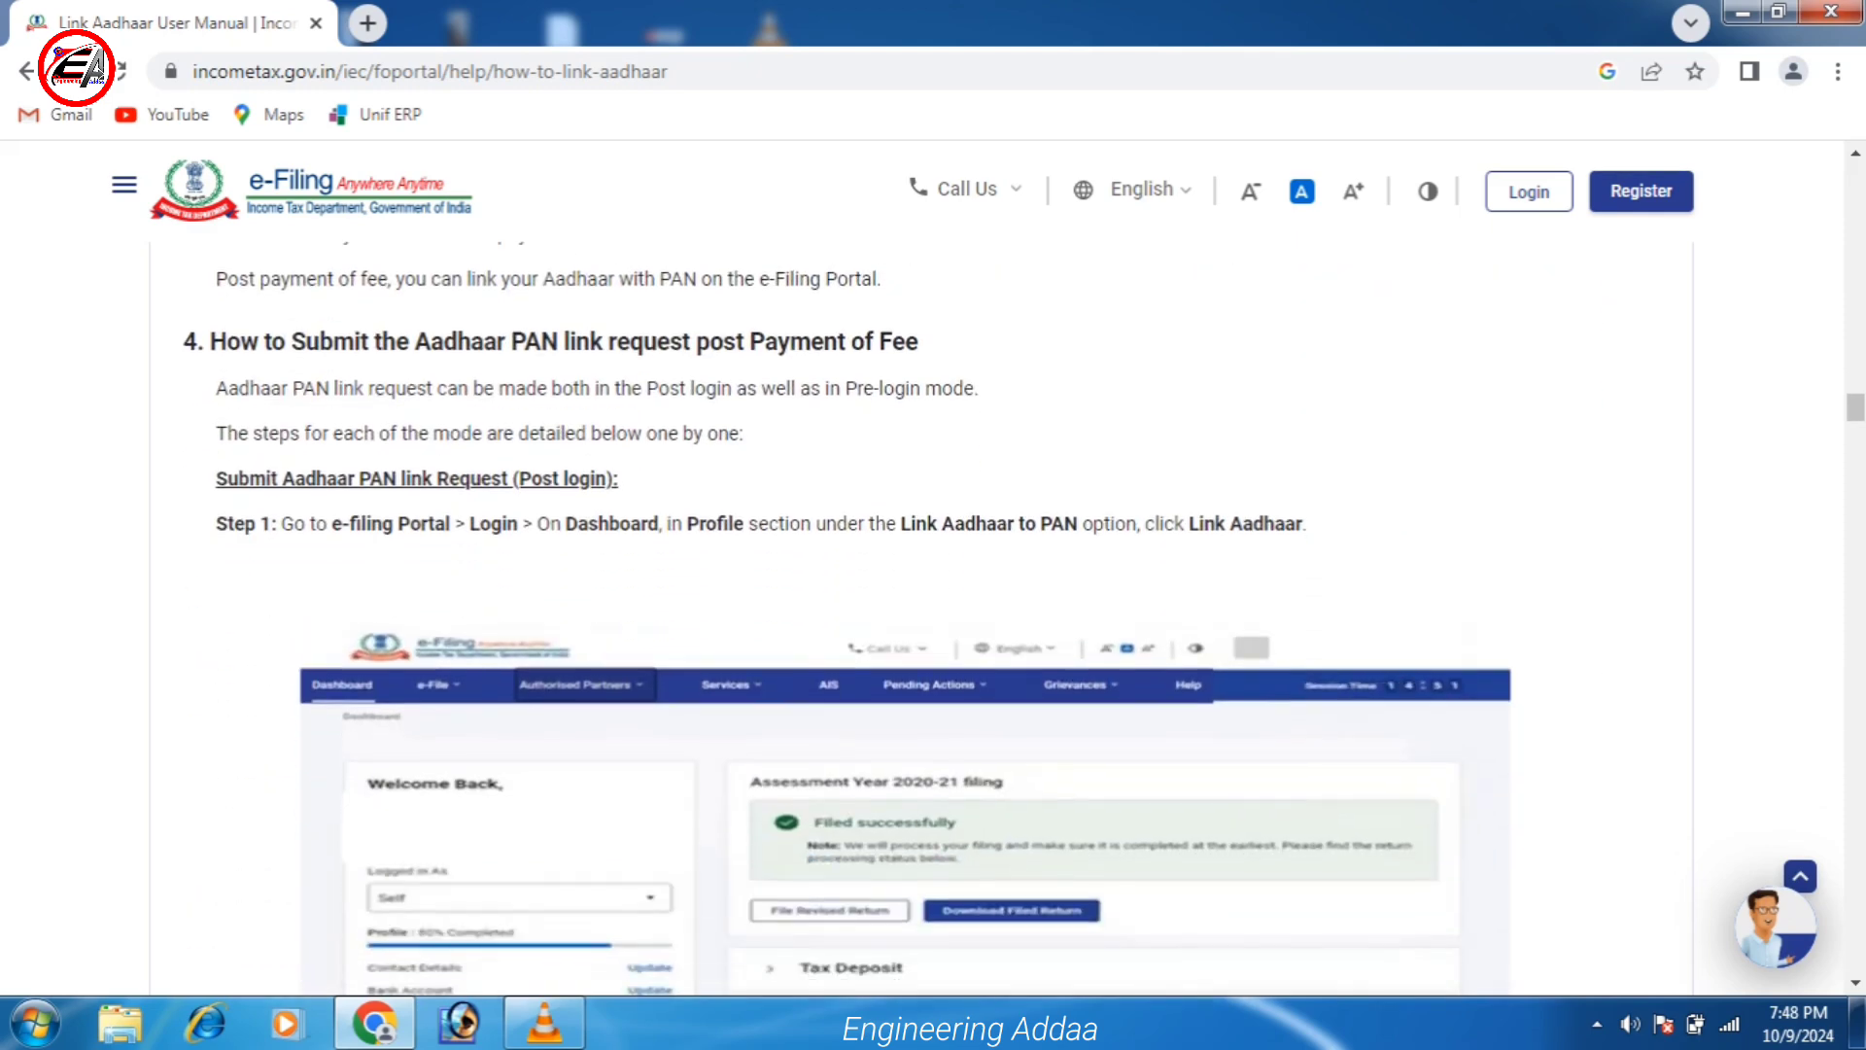
{"action": "scroll", "coordinate": [933, 618], "scroll_direction": "down", "scroll_amount": 6}
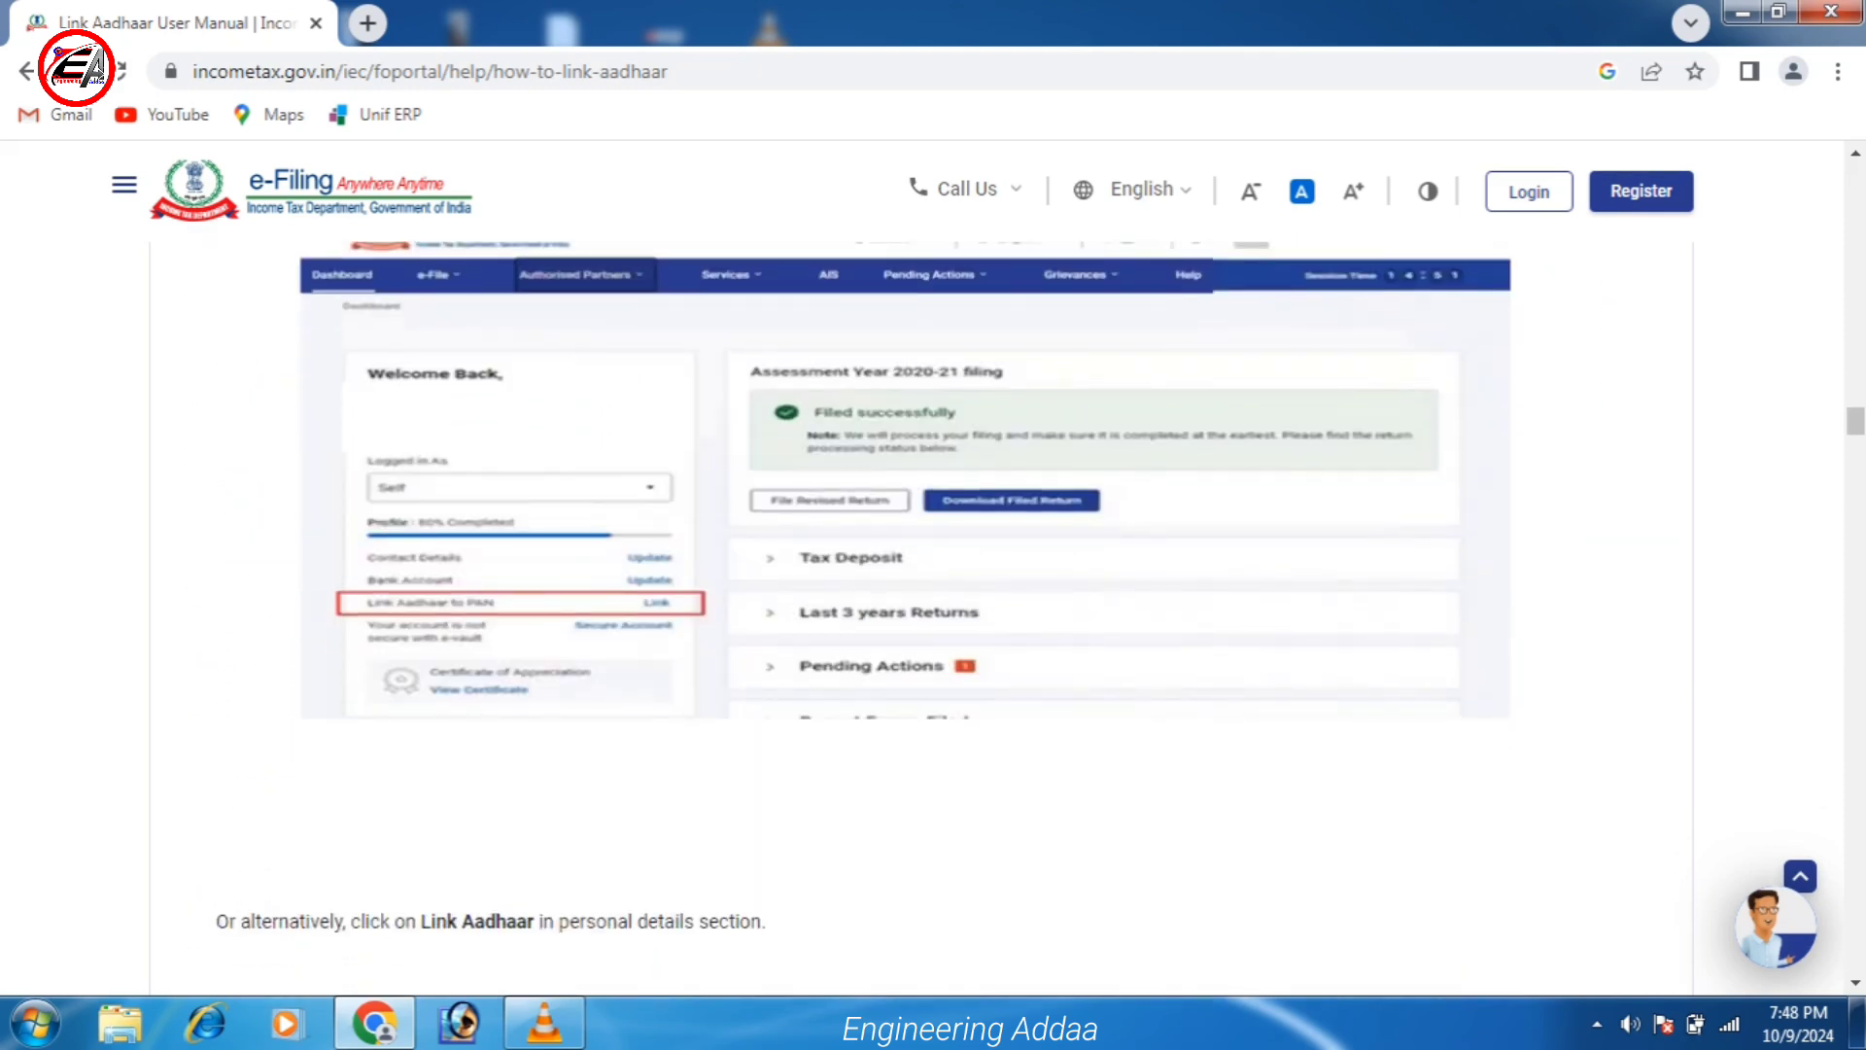
{"action": "scroll", "coordinate": [933, 619], "scroll_direction": "down", "scroll_amount": 13}
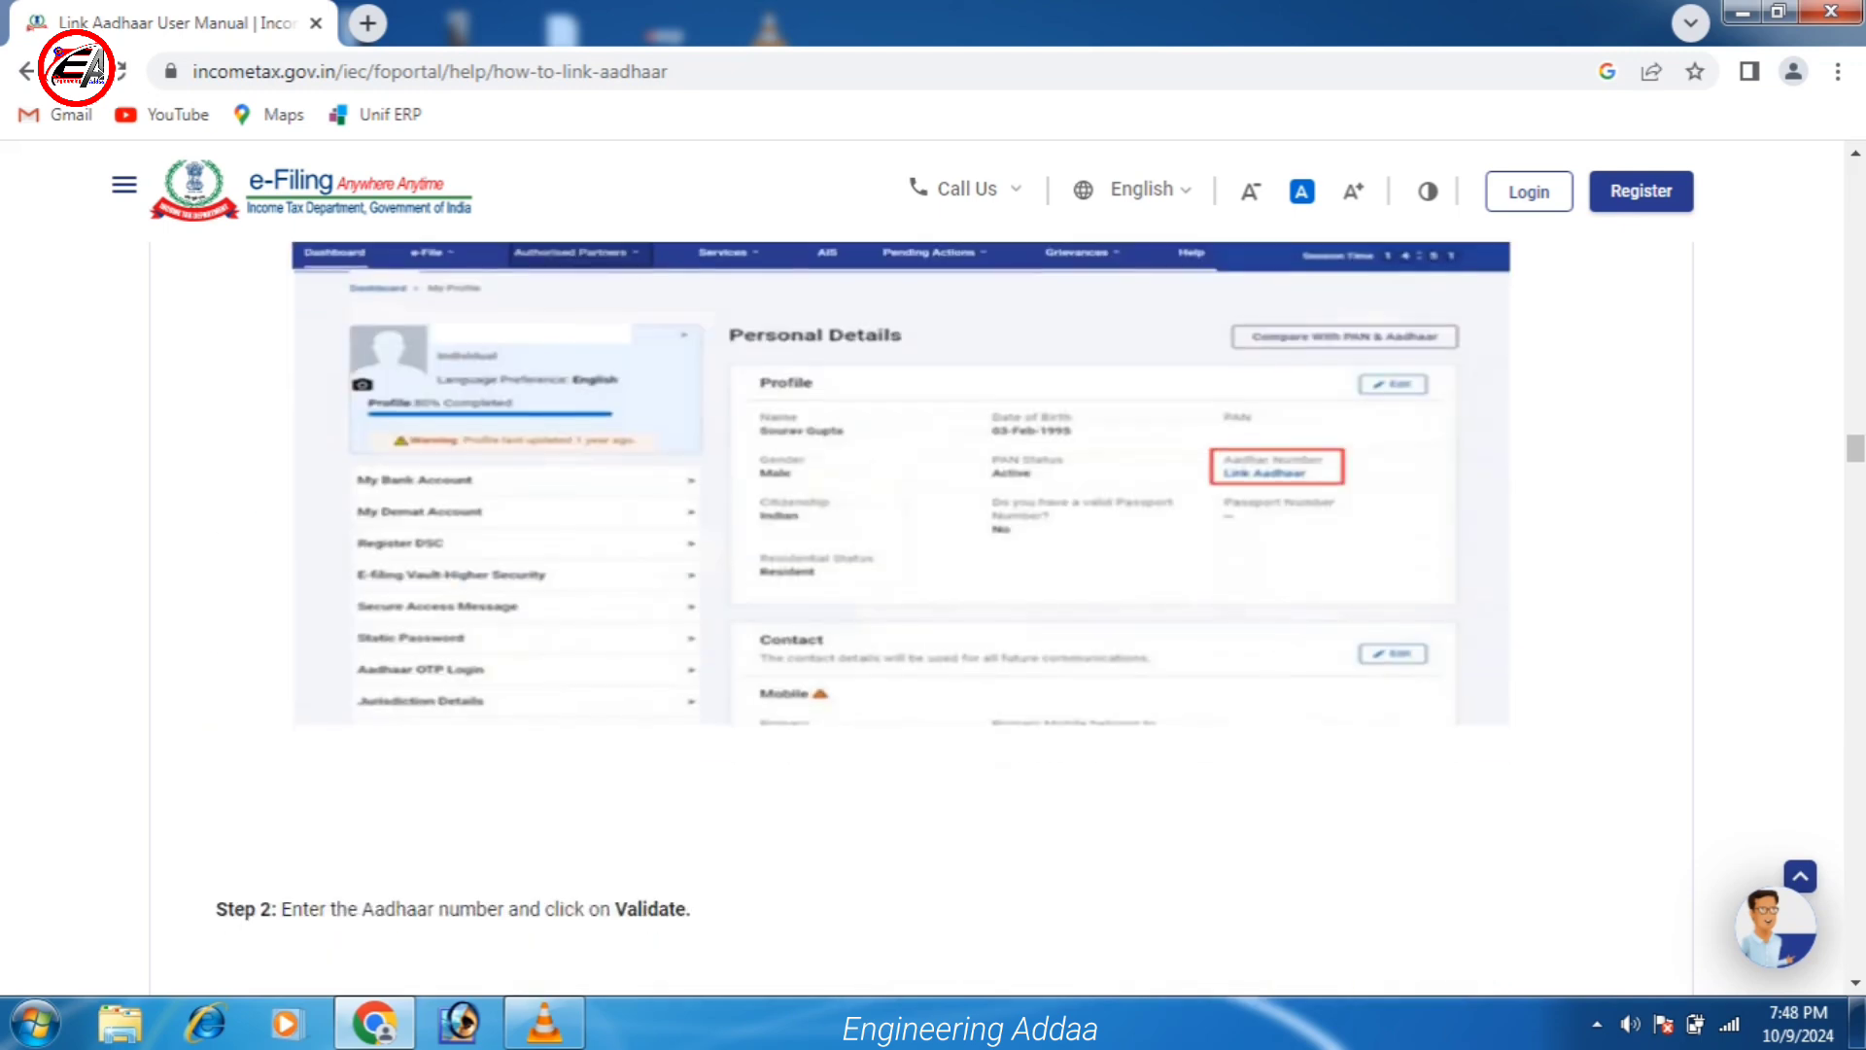
{"action": "scroll", "coordinate": [933, 618], "scroll_direction": "down", "scroll_amount": 20}
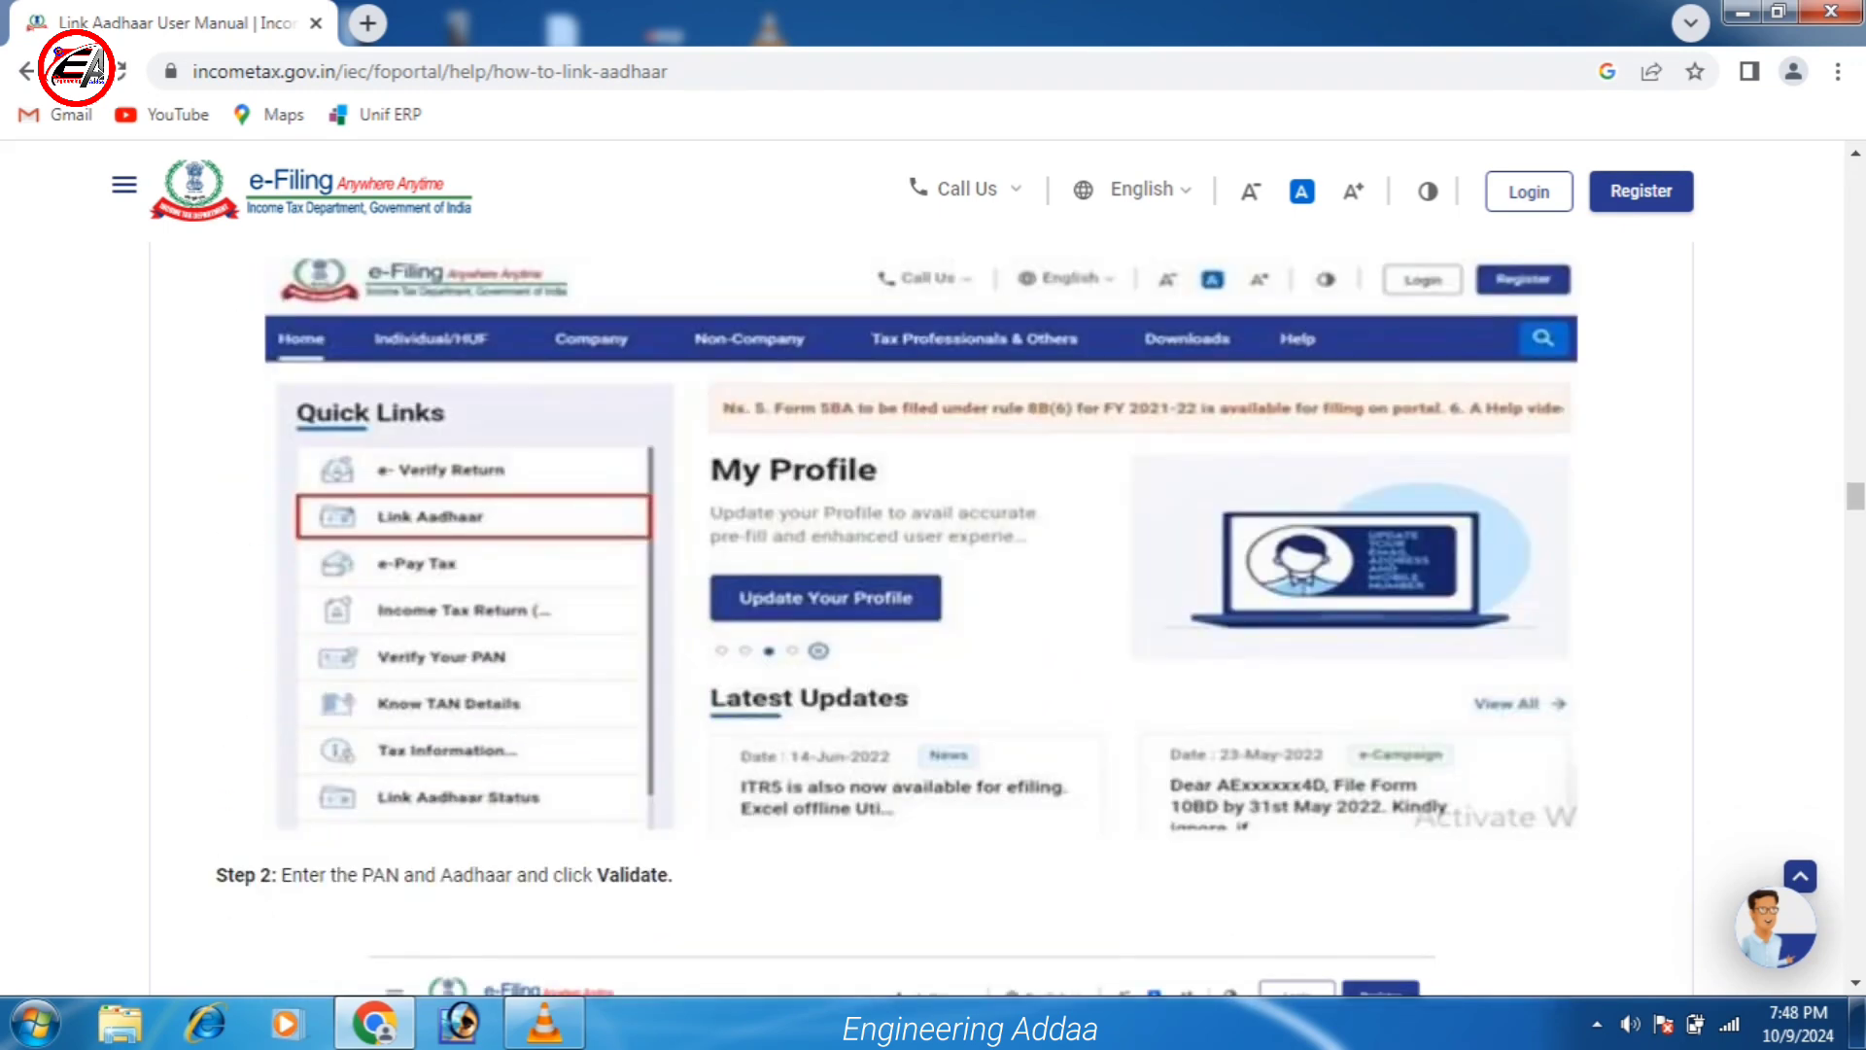
{"action": "scroll", "coordinate": [934, 619], "scroll_direction": "down", "scroll_amount": 20}
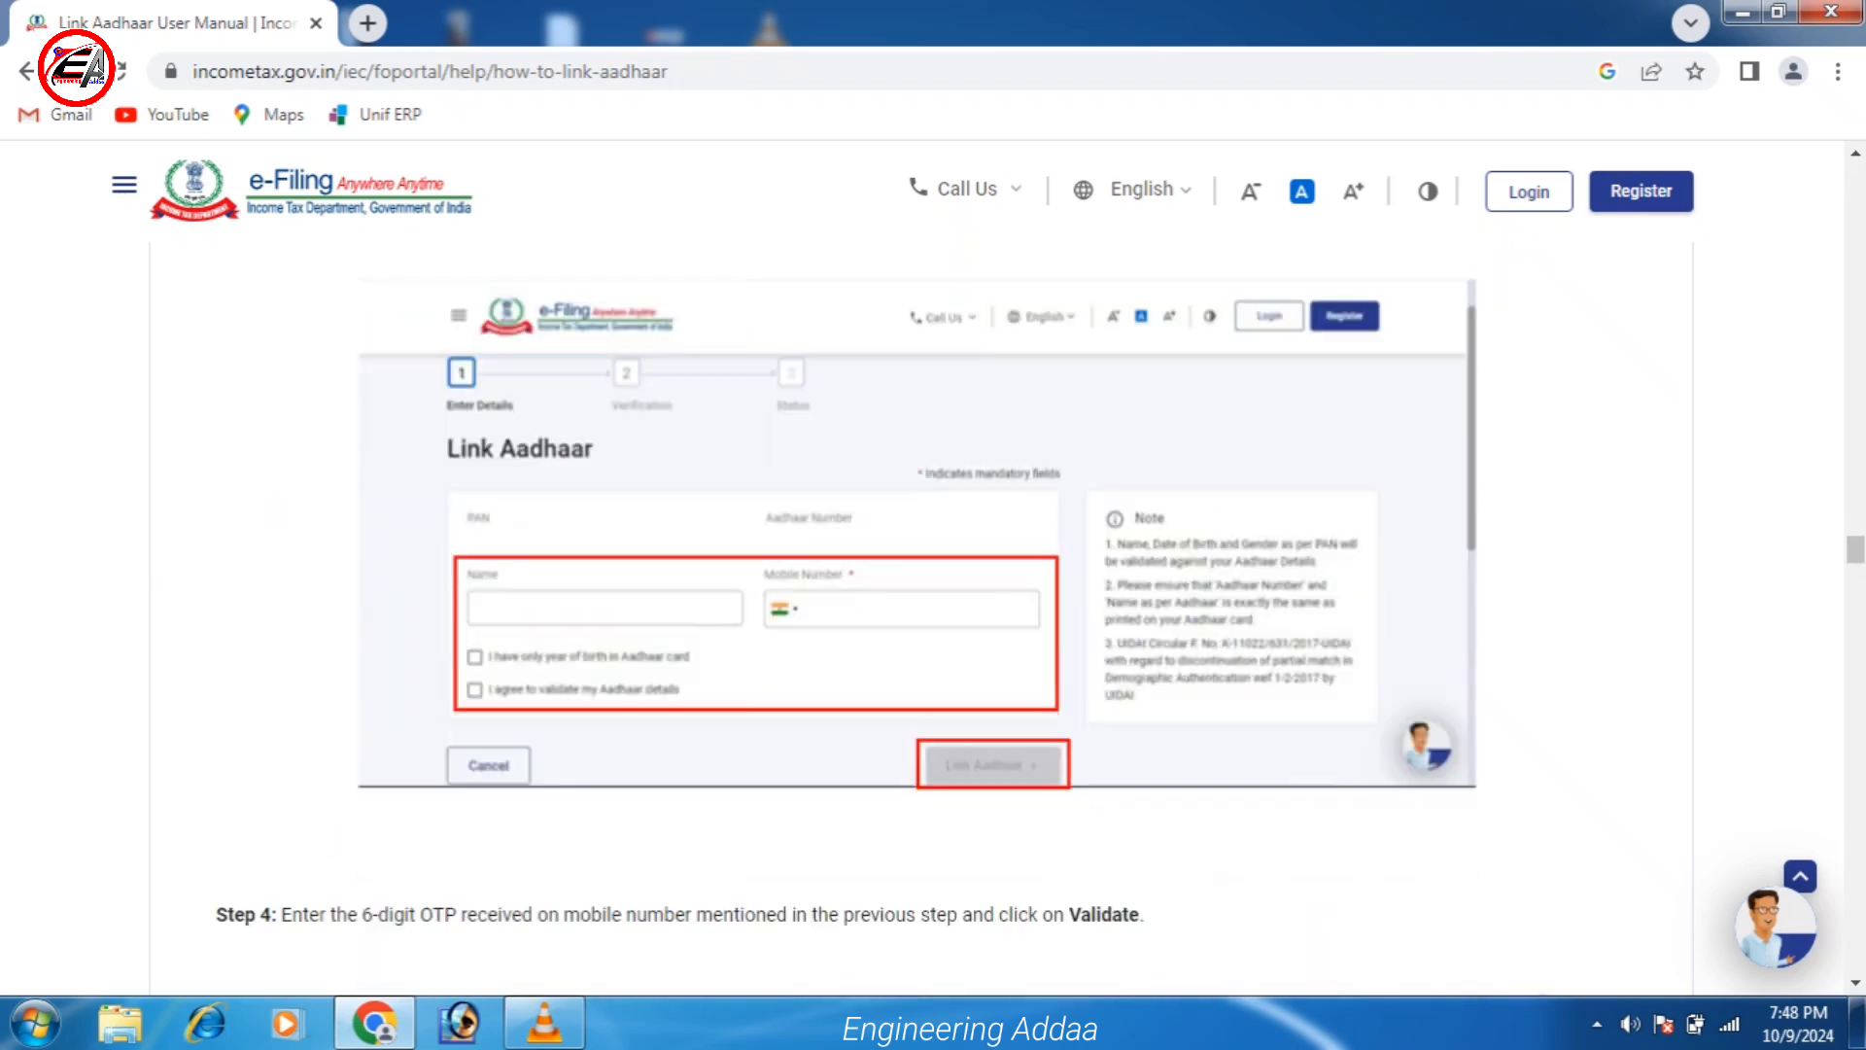
{"action": "scroll", "coordinate": [933, 618], "scroll_direction": "down", "scroll_amount": 17}
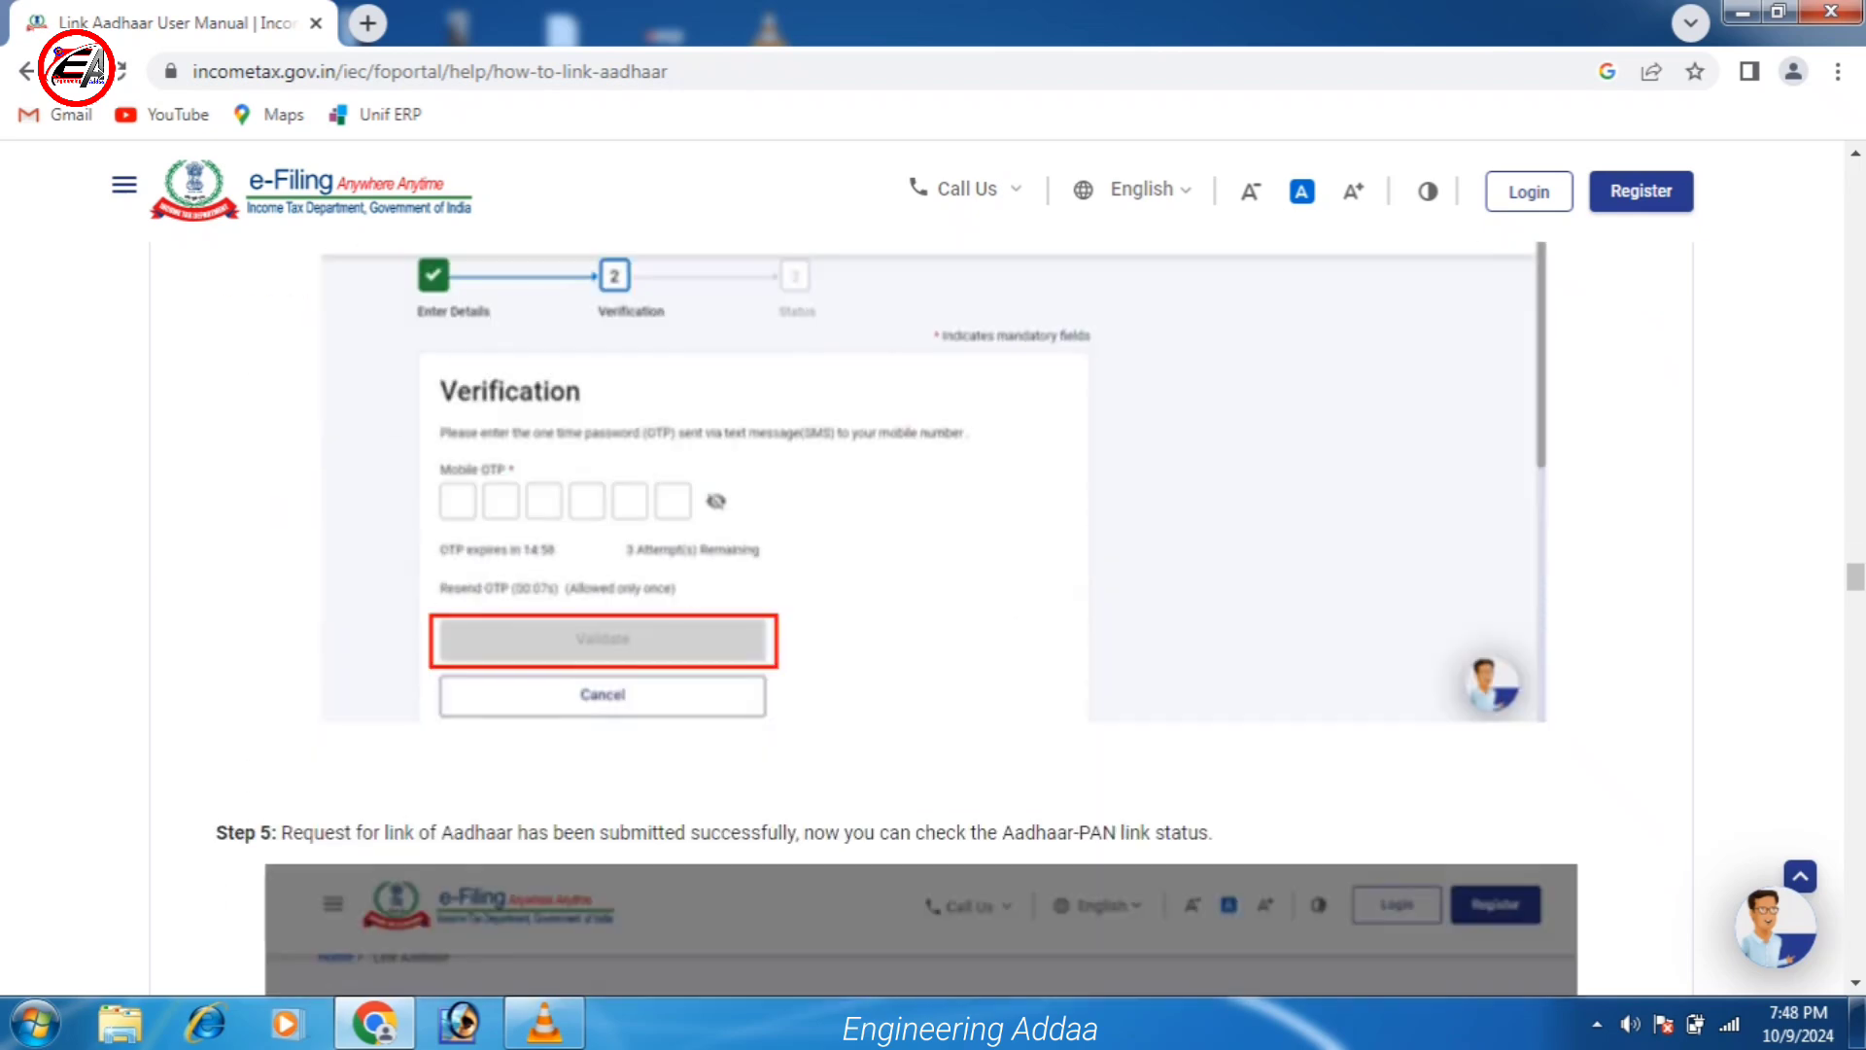
{"action": "scroll", "coordinate": [933, 618], "scroll_direction": "down", "scroll_amount": 15}
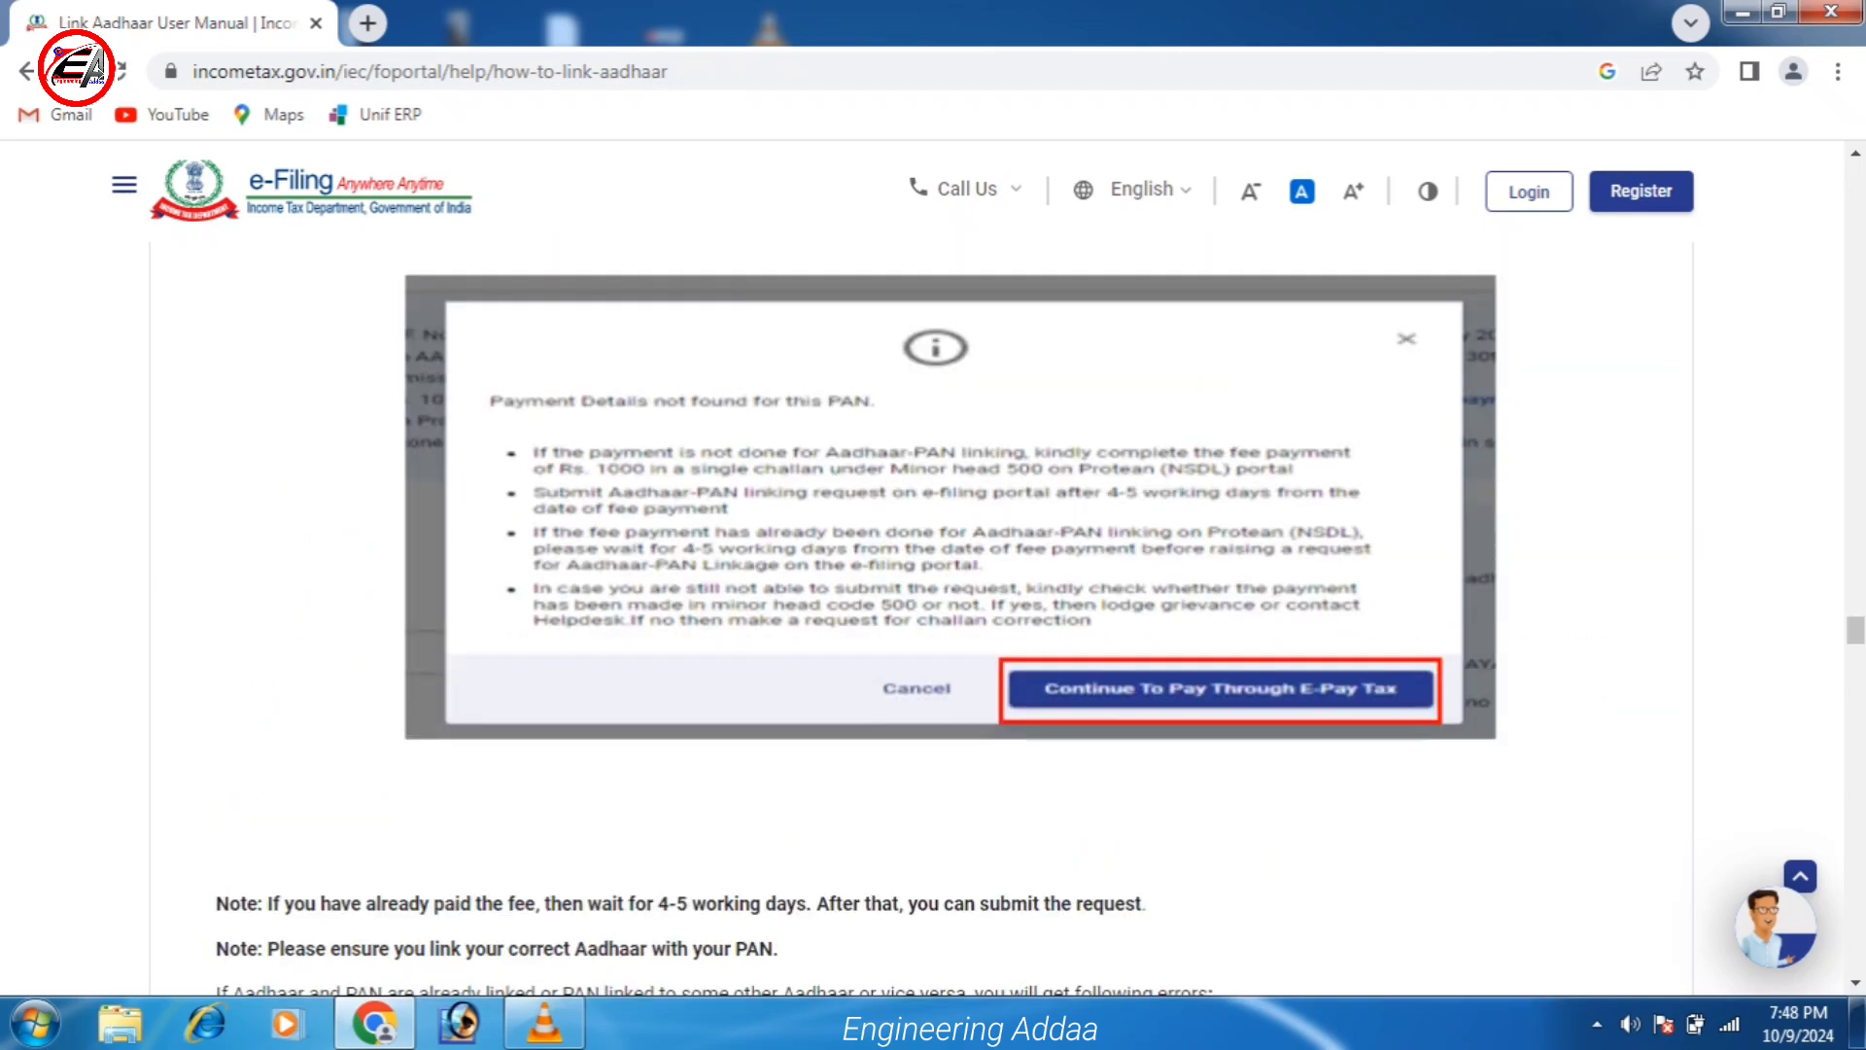
{"action": "scroll", "coordinate": [933, 618], "scroll_direction": "down", "scroll_amount": 20}
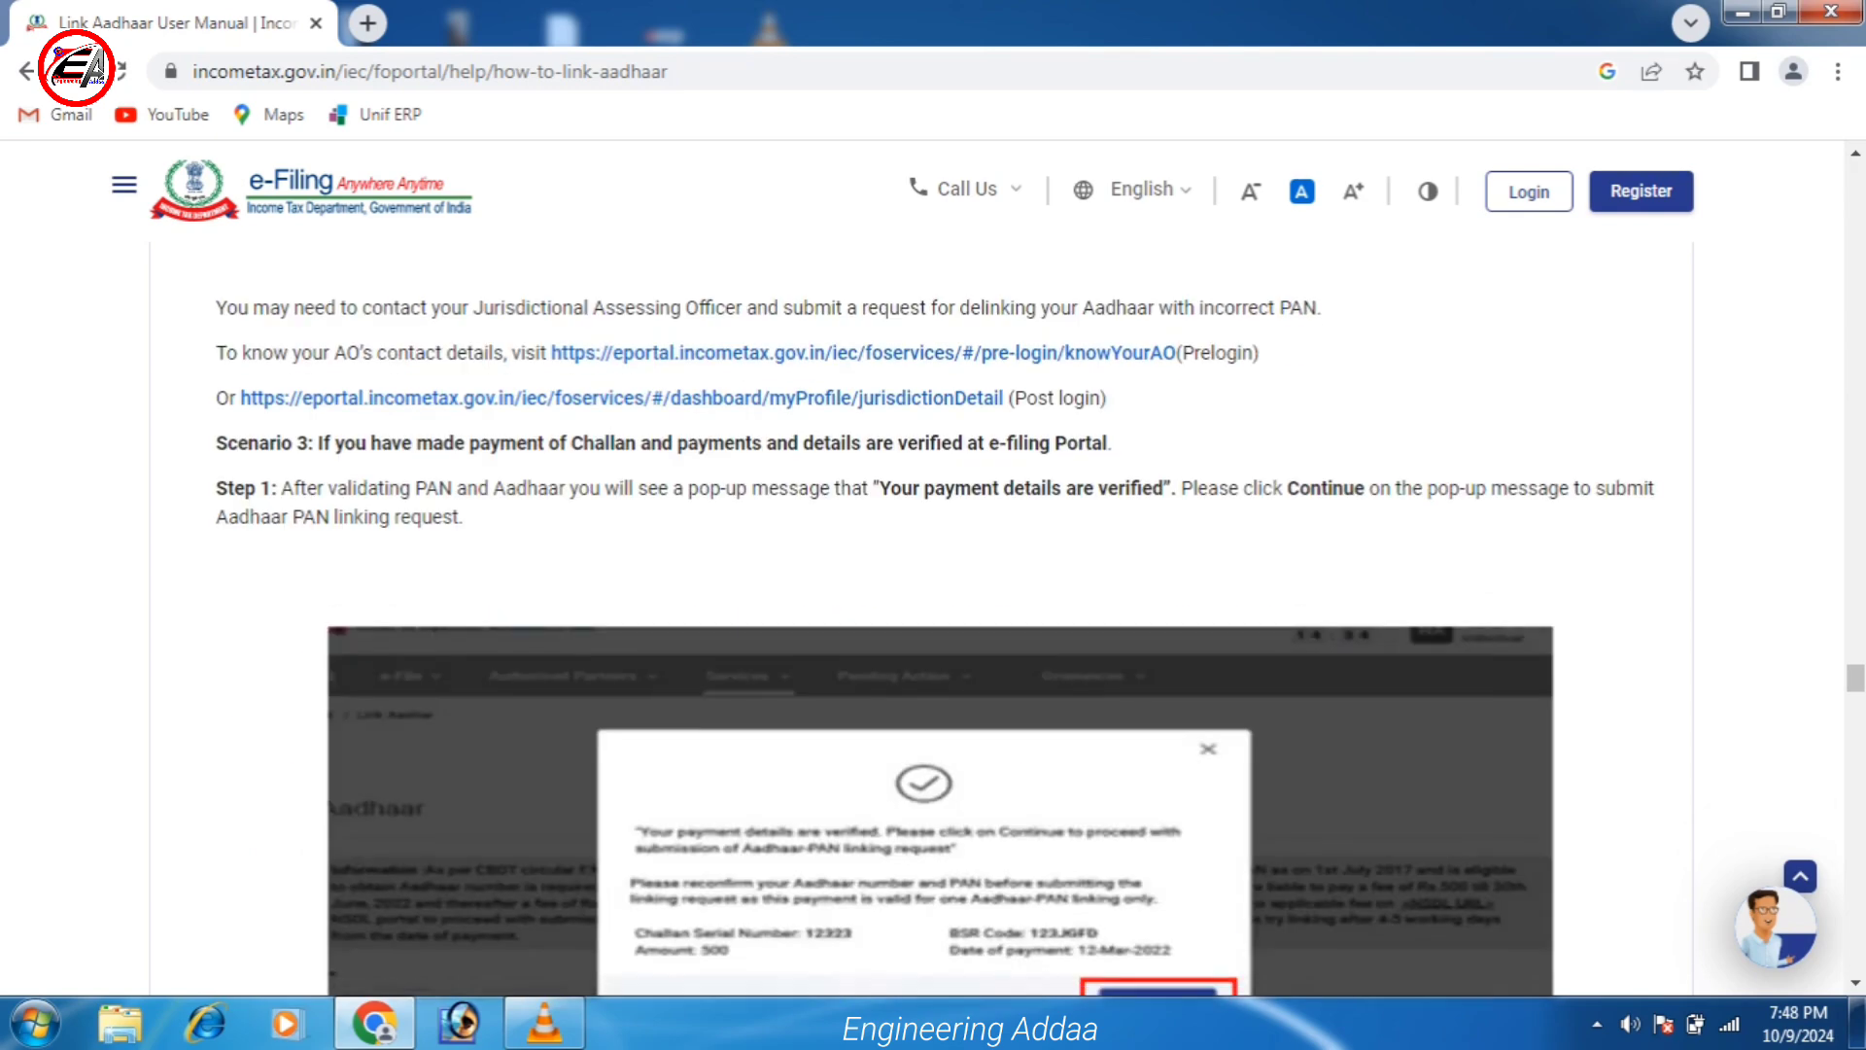
{"action": "scroll", "coordinate": [934, 618], "scroll_direction": "down", "scroll_amount": 20}
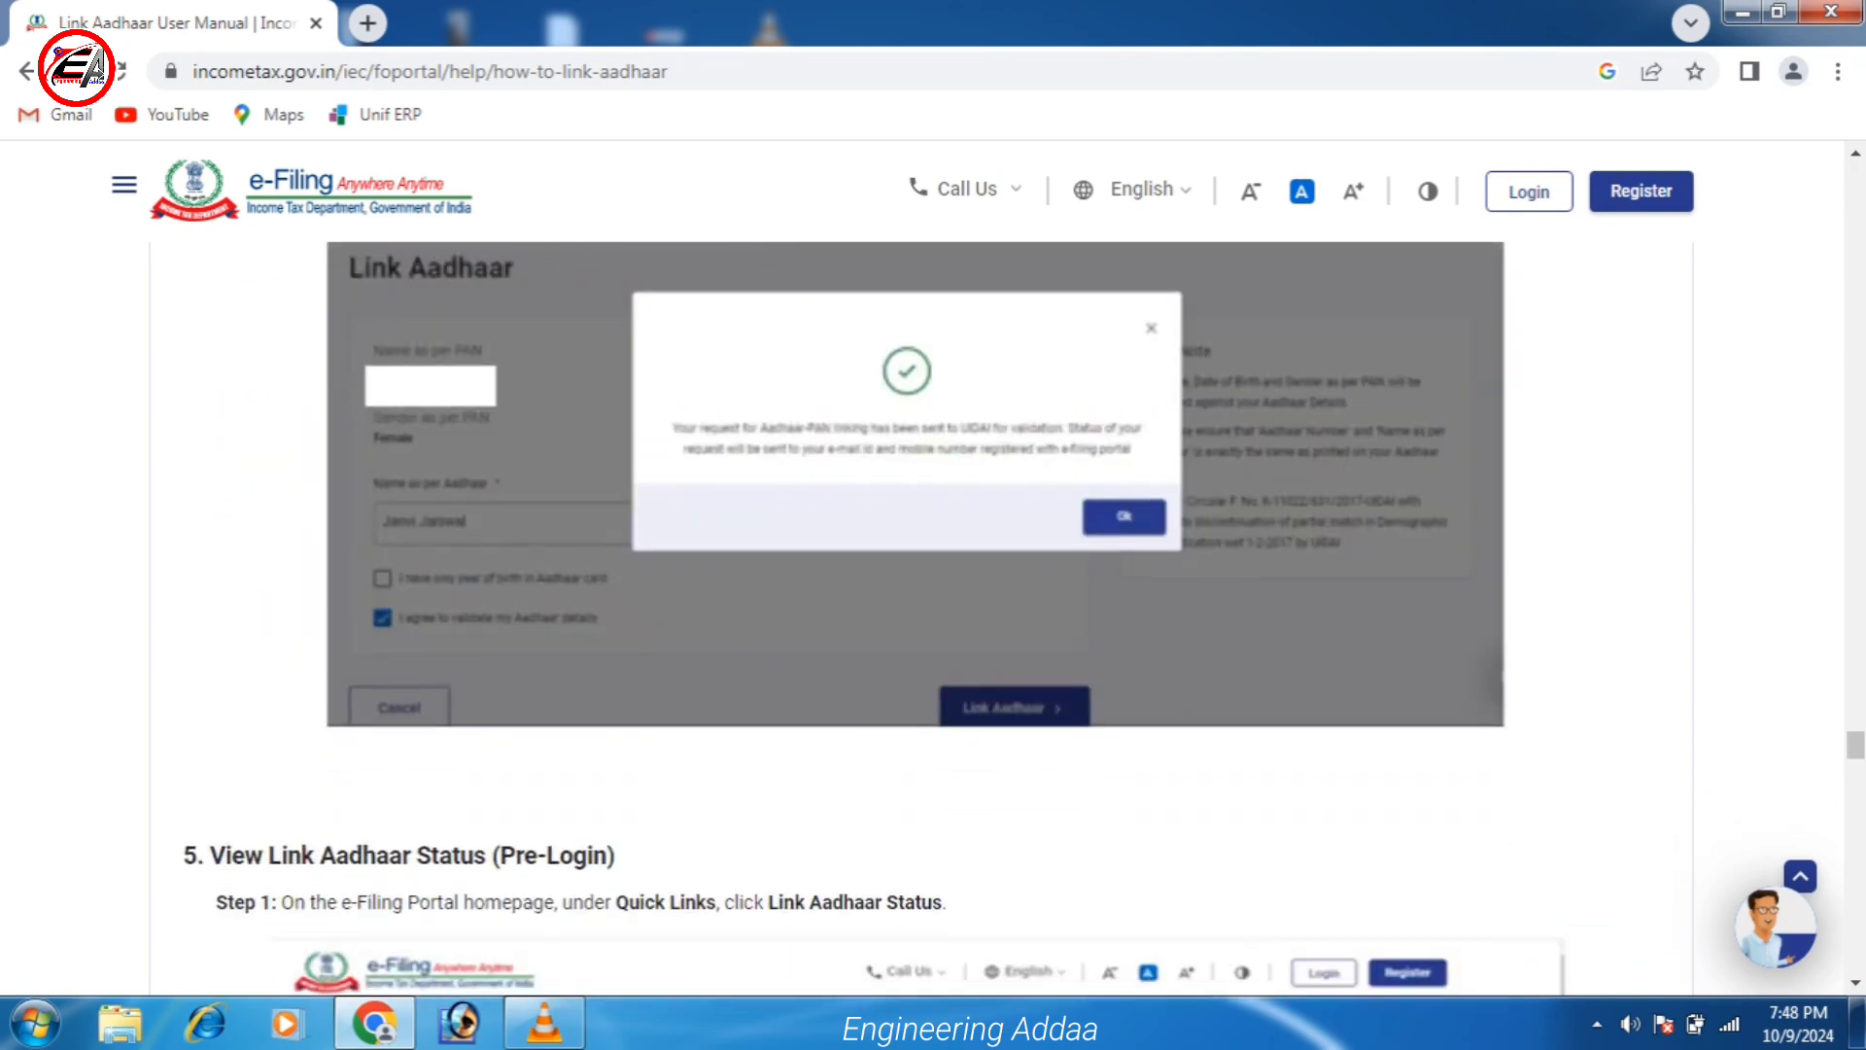
{"action": "scroll", "coordinate": [933, 618], "scroll_direction": "down", "scroll_amount": 10}
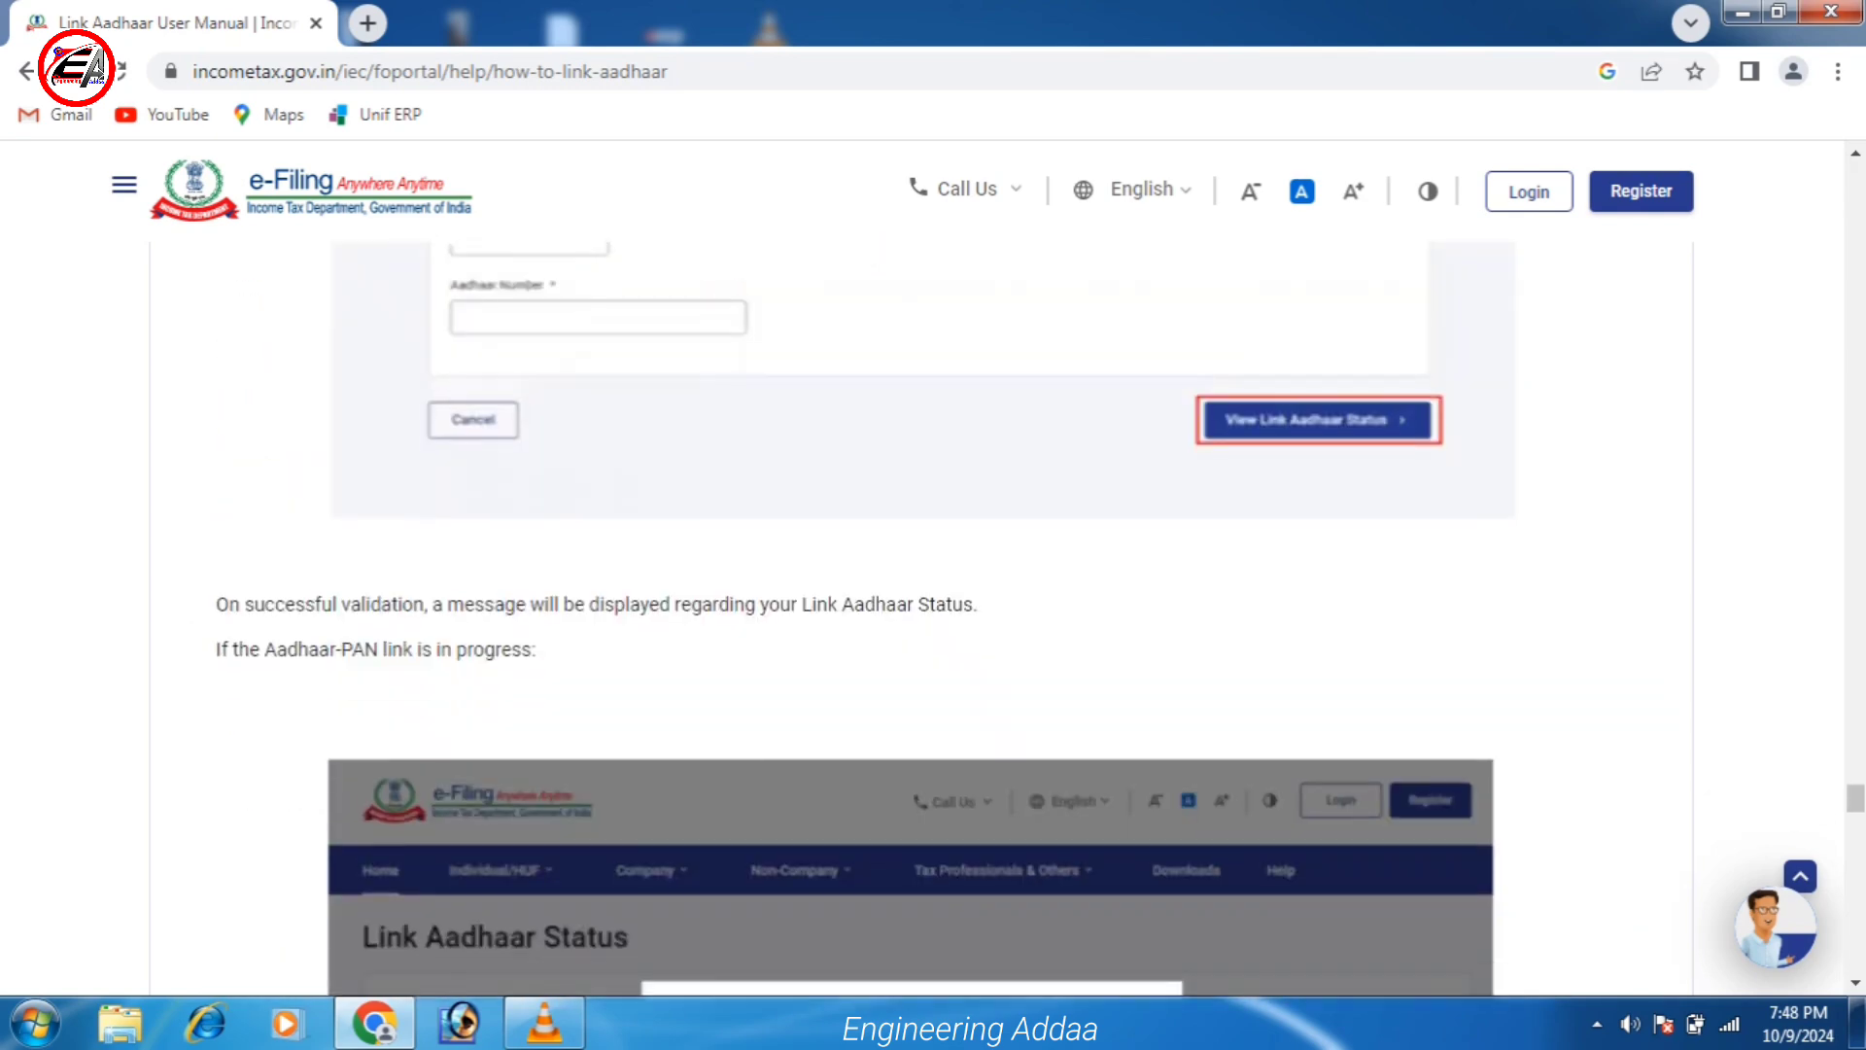
{"action": "key", "text": "Home"}
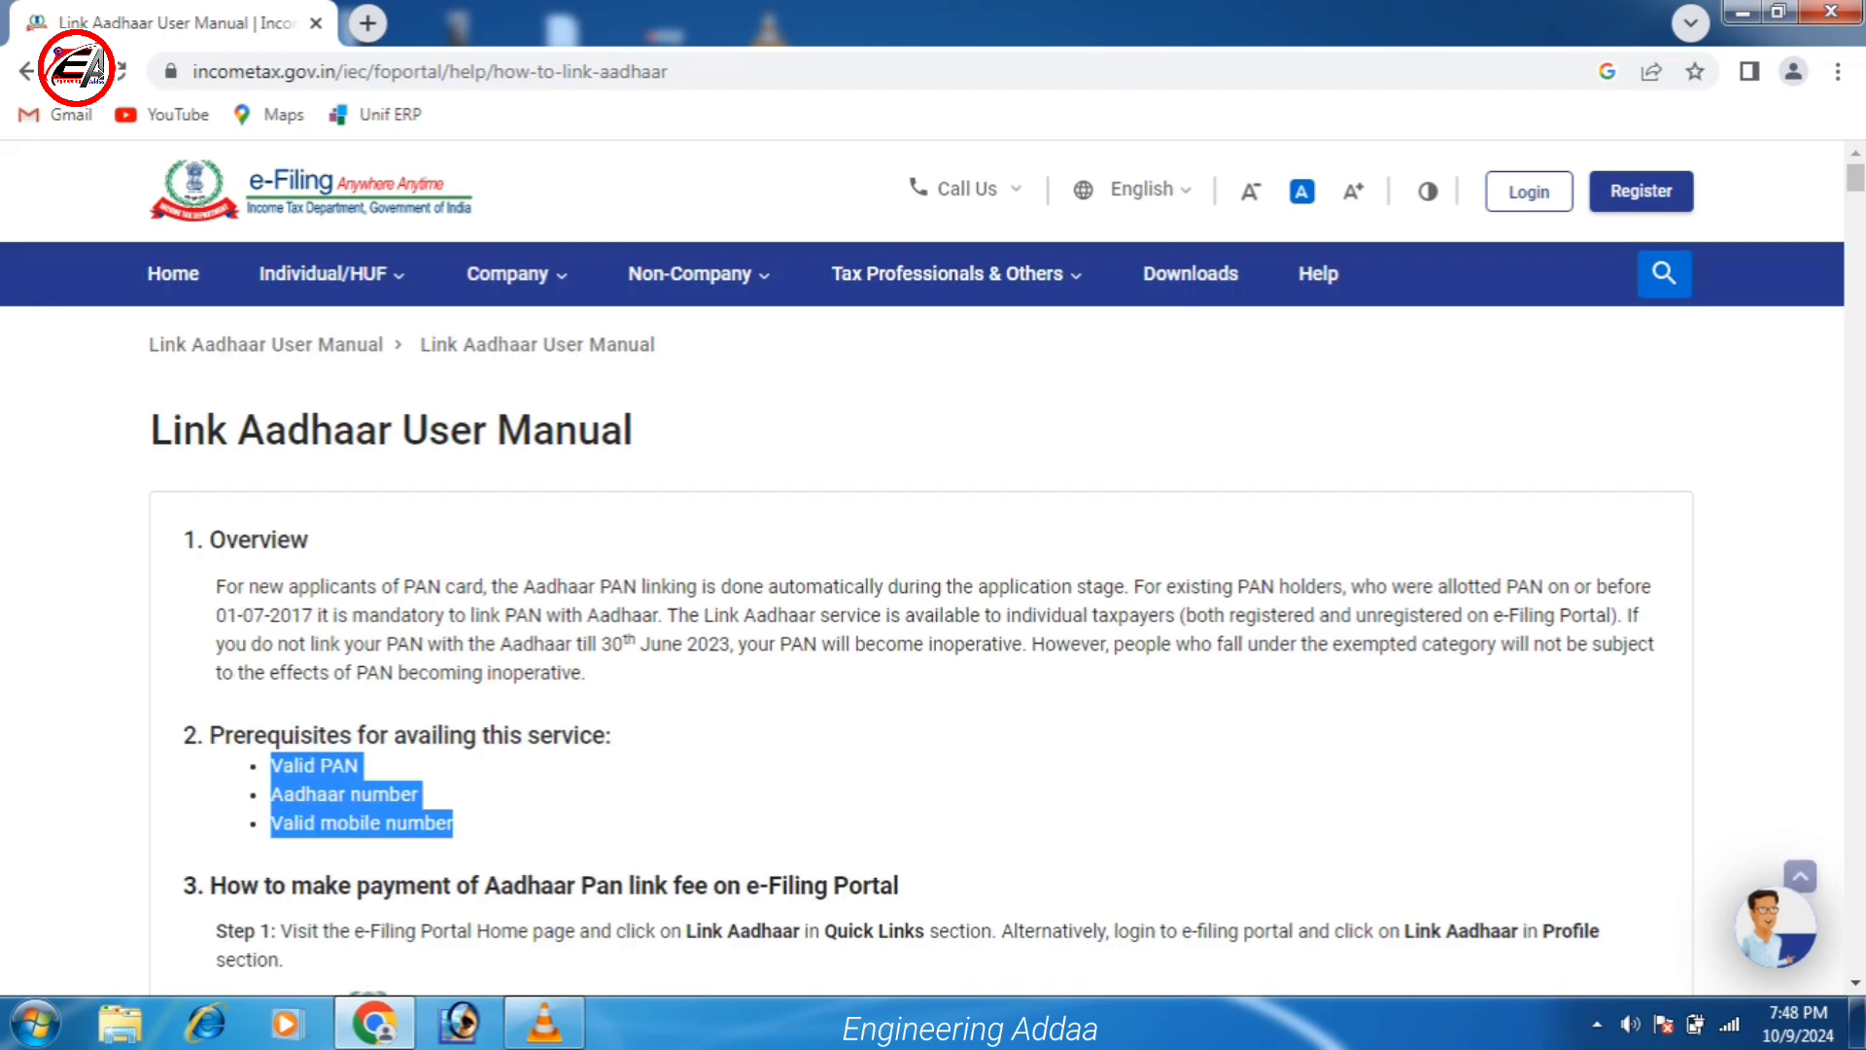
Return to the e-Filing home page and open Link Aadhaar from the Quick Links list.
{"action": "left_click", "coordinate": [173, 273]}
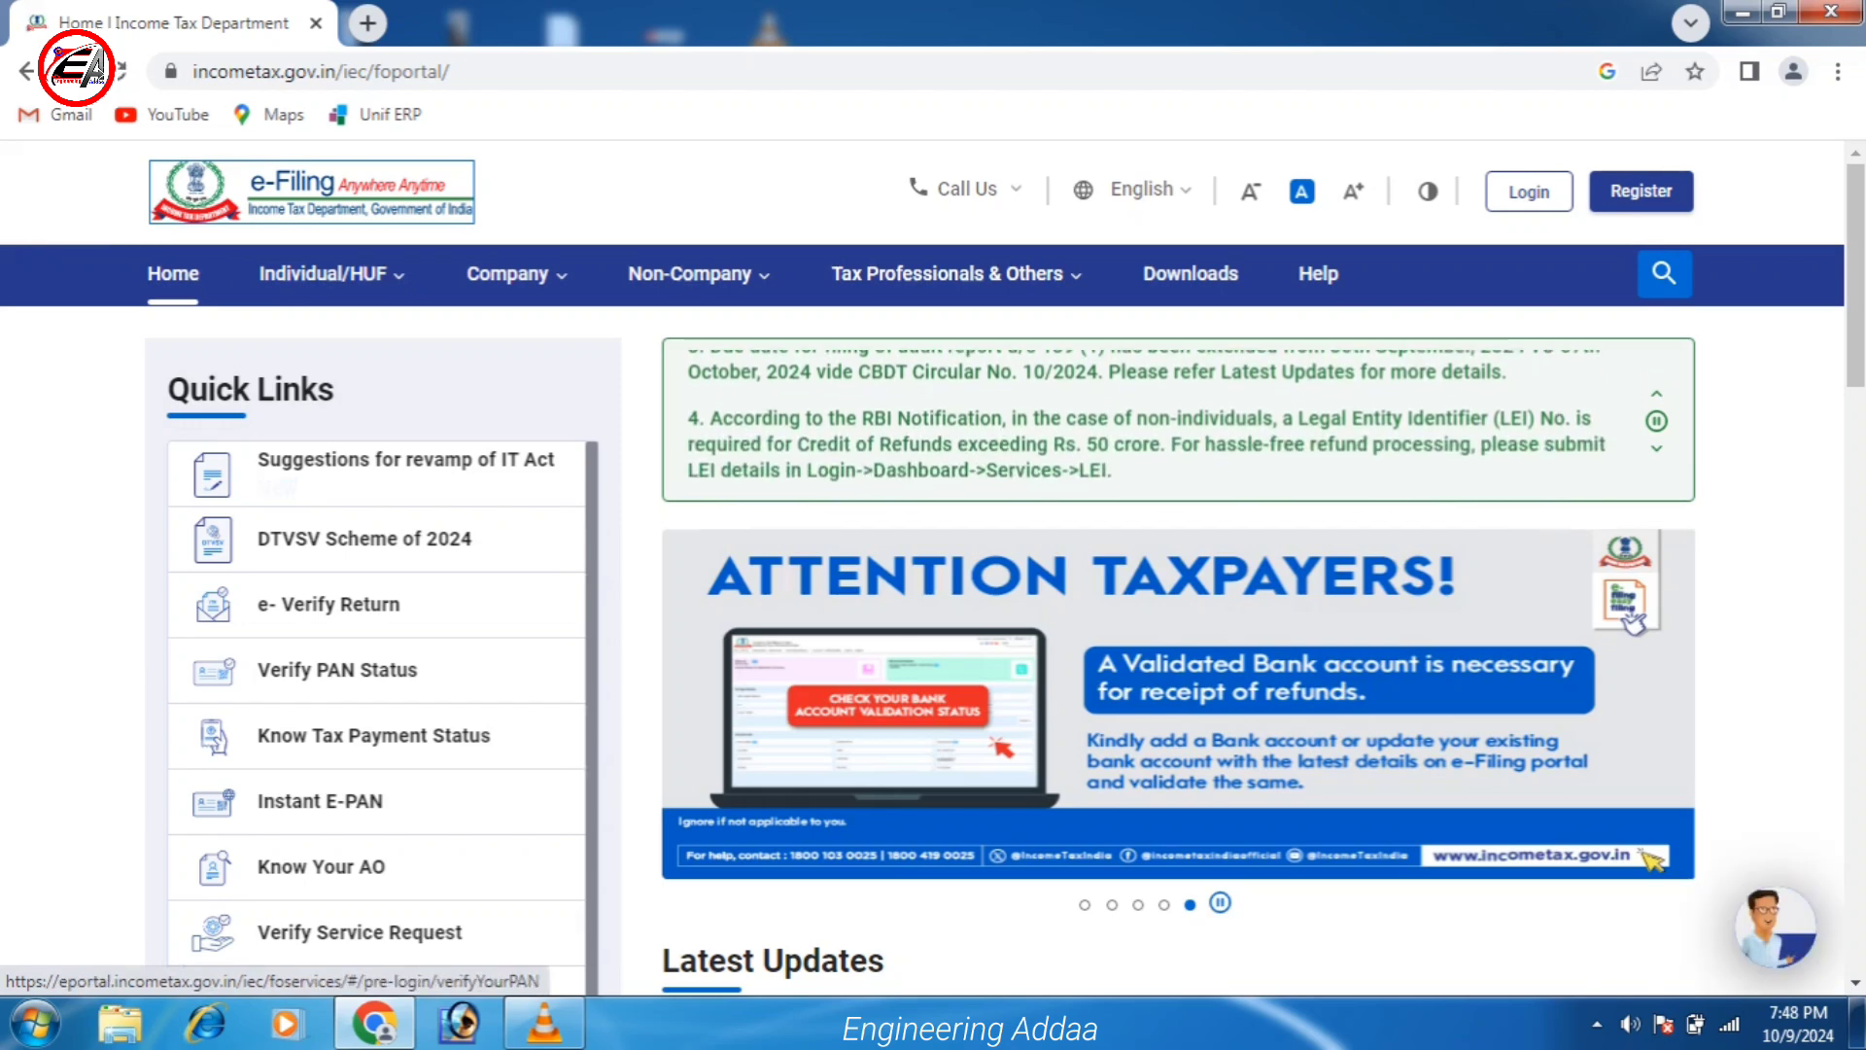
{"action": "scroll", "coordinate": [369, 666], "scroll_direction": "down", "scroll_amount": 4}
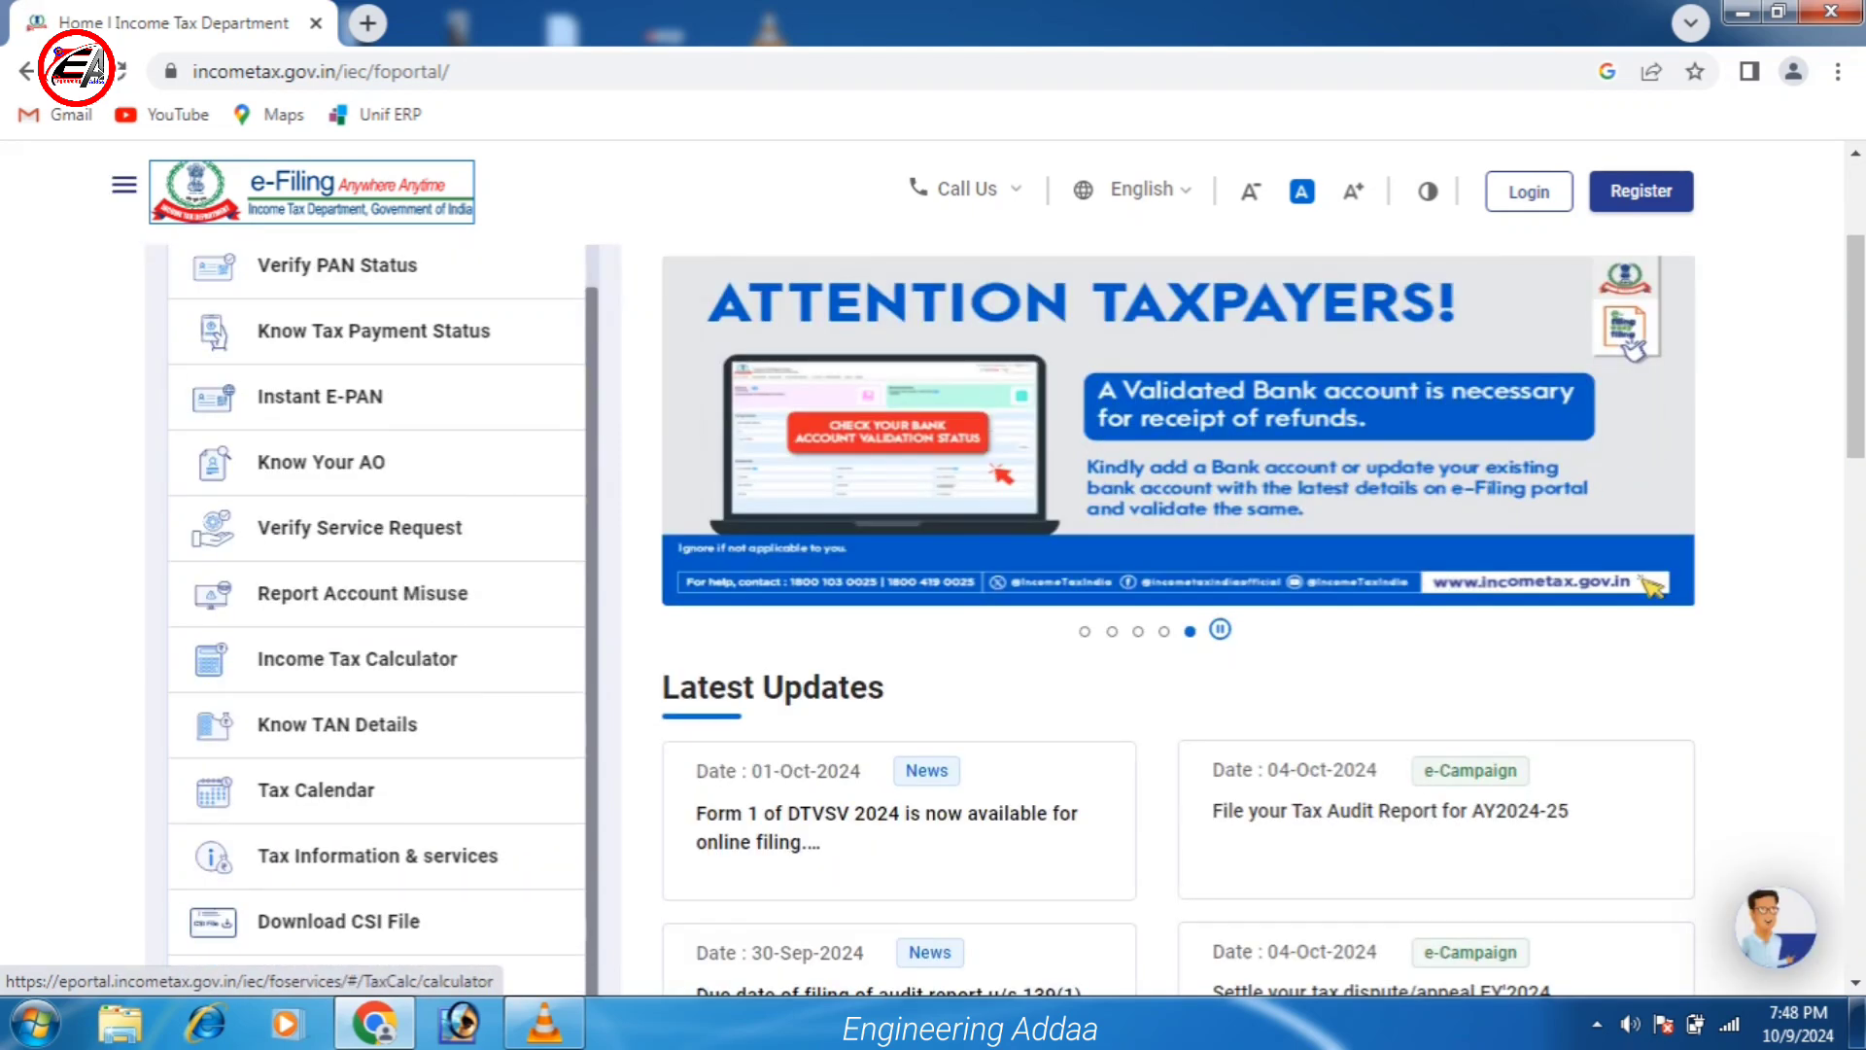
{"action": "scroll", "coordinate": [369, 777], "scroll_direction": "down", "scroll_amount": 3}
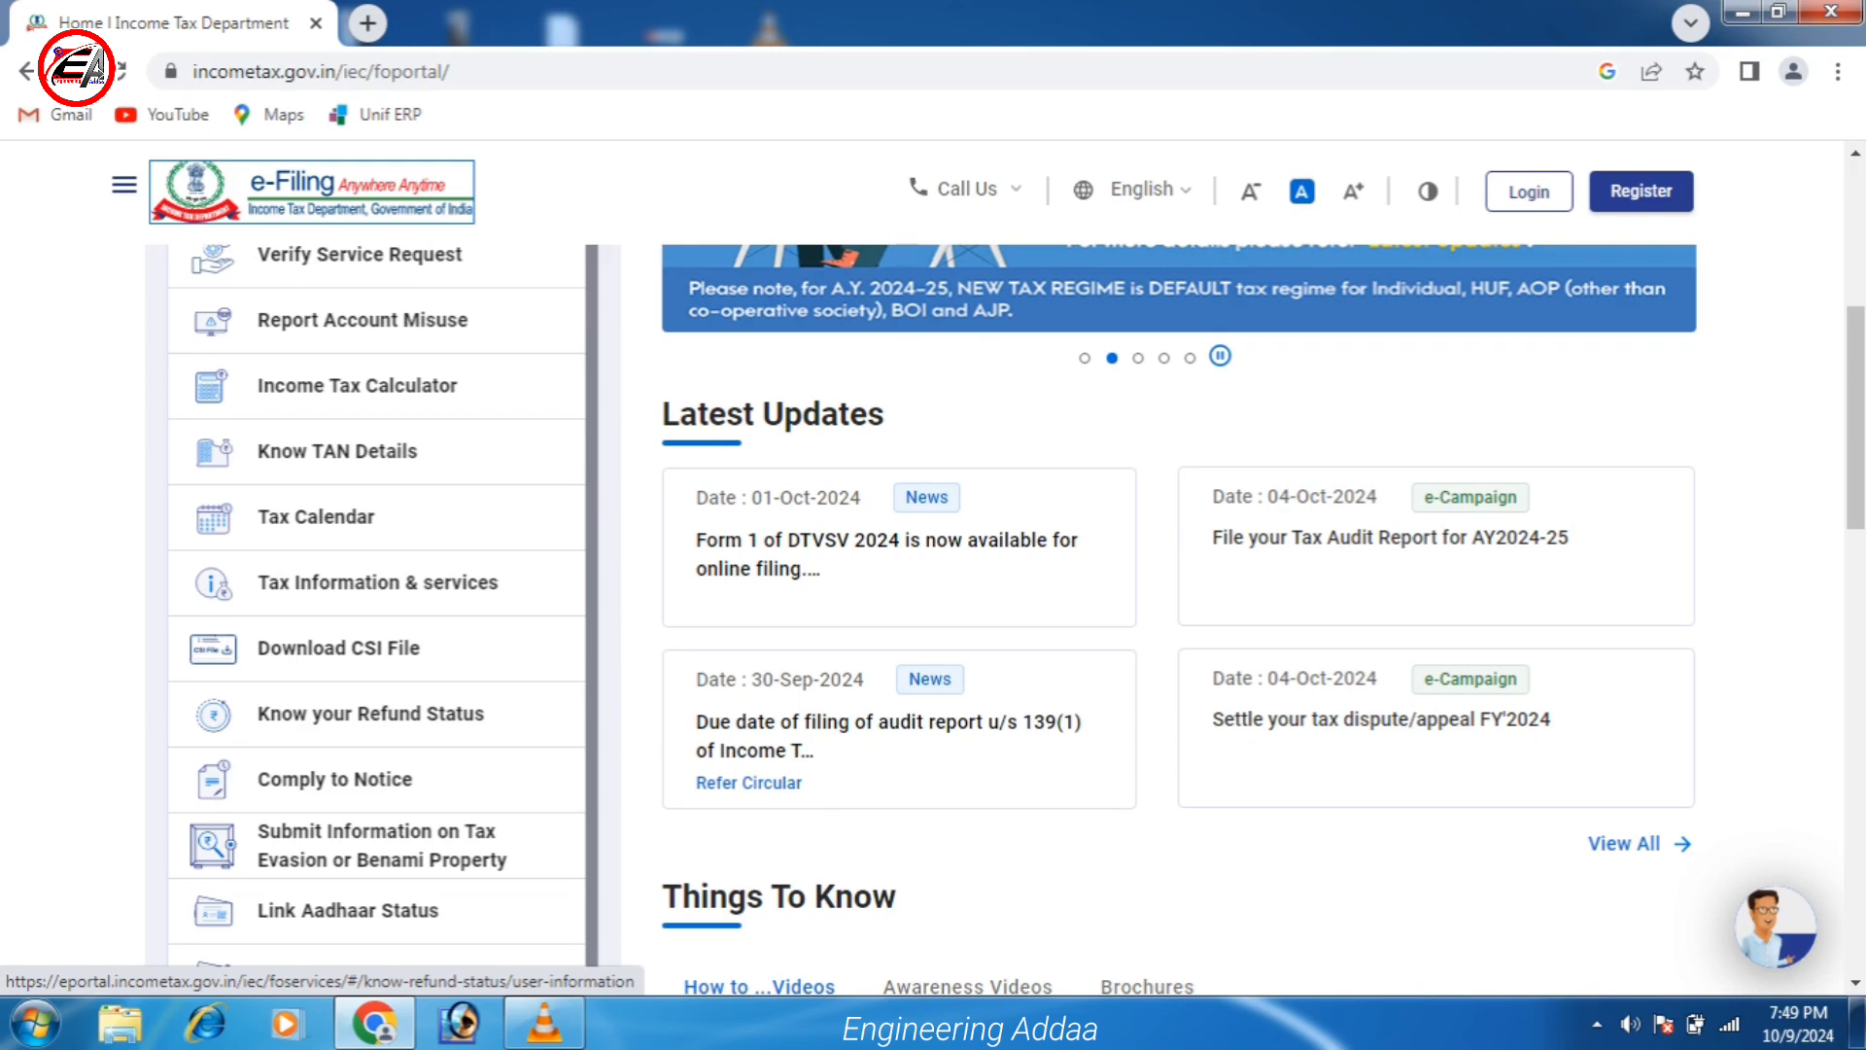
{"action": "scroll", "coordinate": [369, 713], "scroll_direction": "up", "scroll_amount": 6}
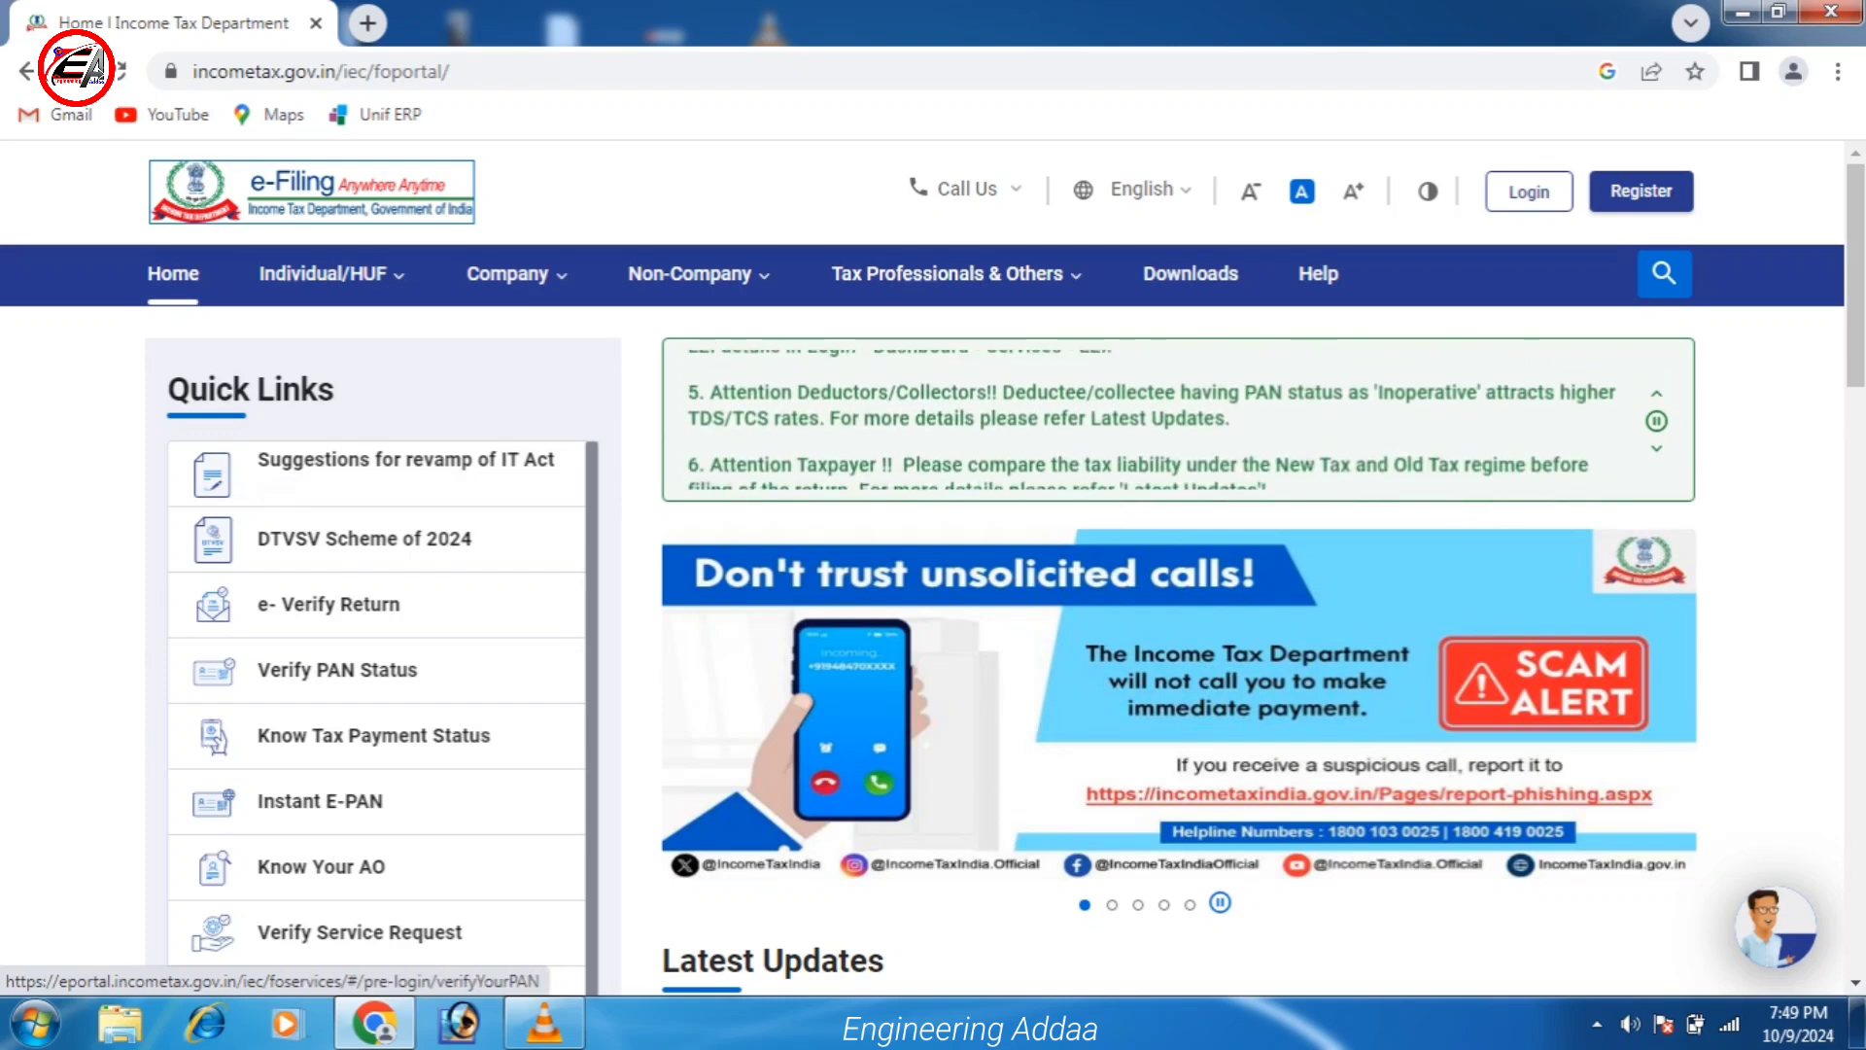
{"action": "scroll", "coordinate": [379, 680], "scroll_direction": "down", "scroll_amount": 2}
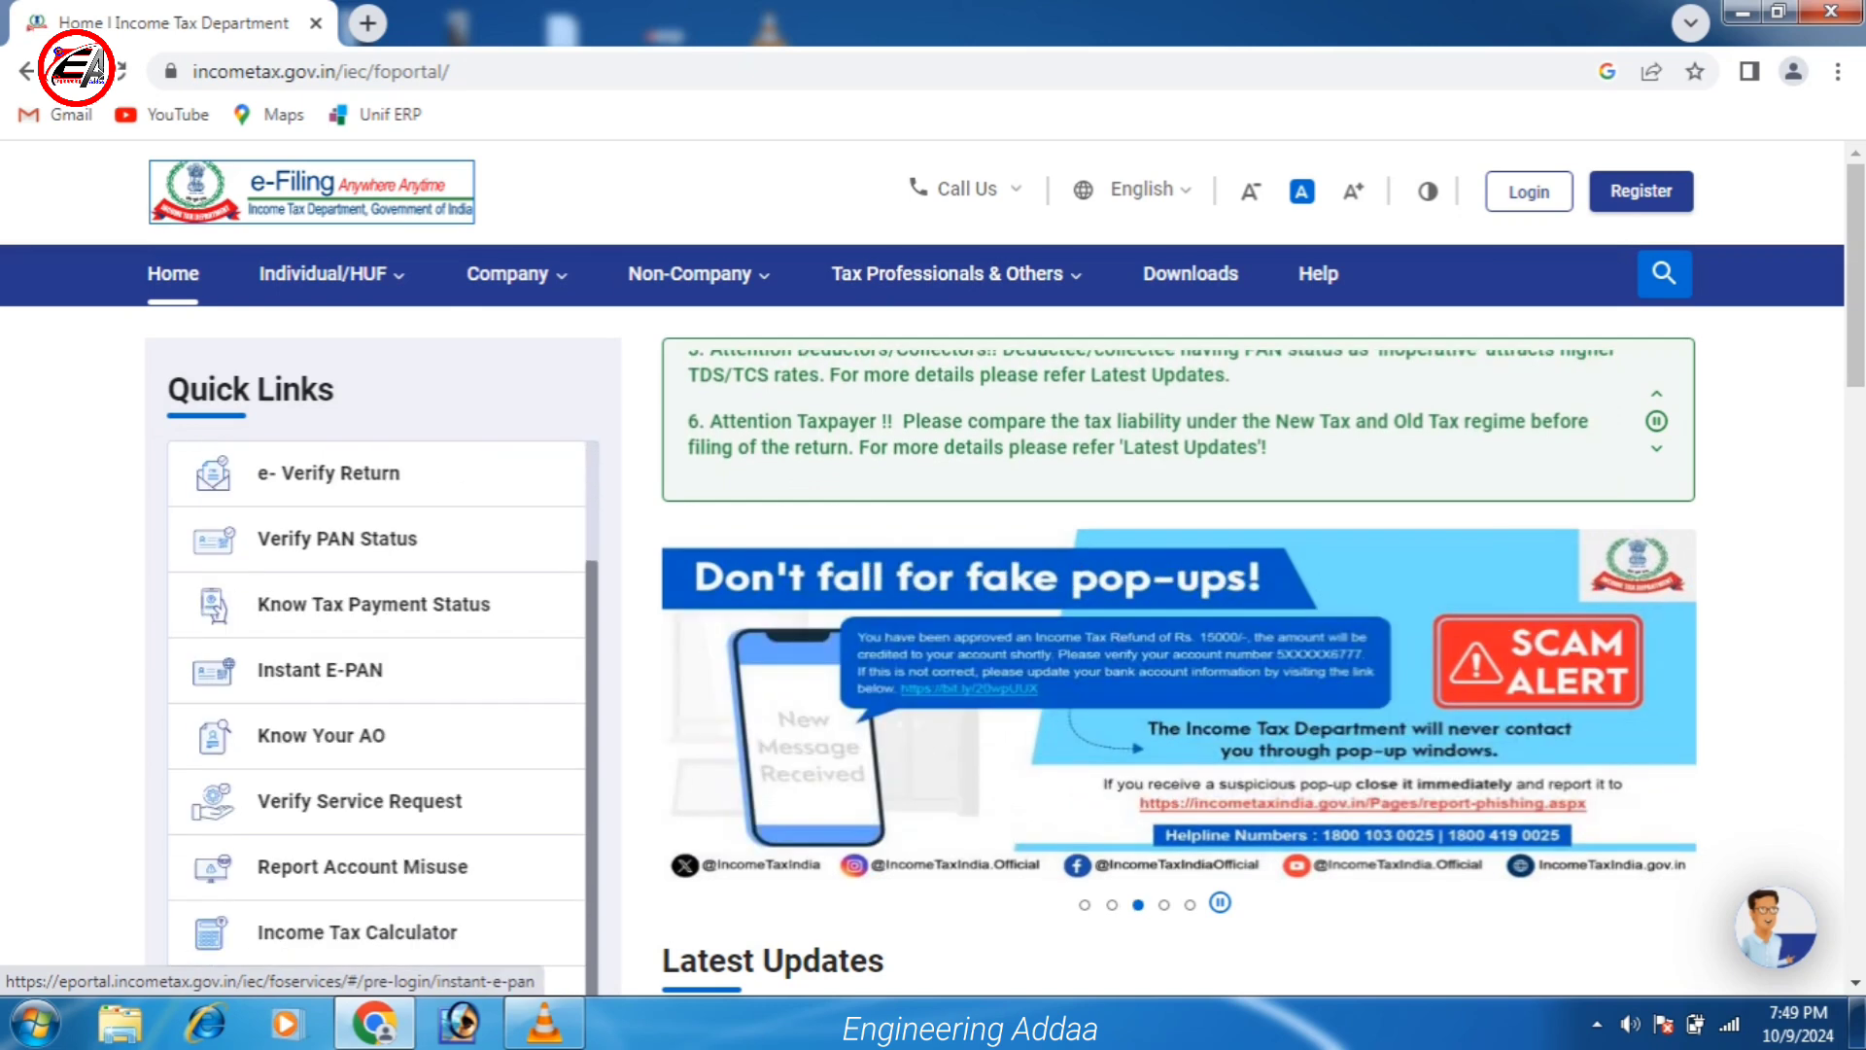
{"action": "scroll", "coordinate": [379, 681], "scroll_direction": "down", "scroll_amount": 1}
{"action": "scroll", "coordinate": [379, 773], "scroll_direction": "down", "scroll_amount": 5}
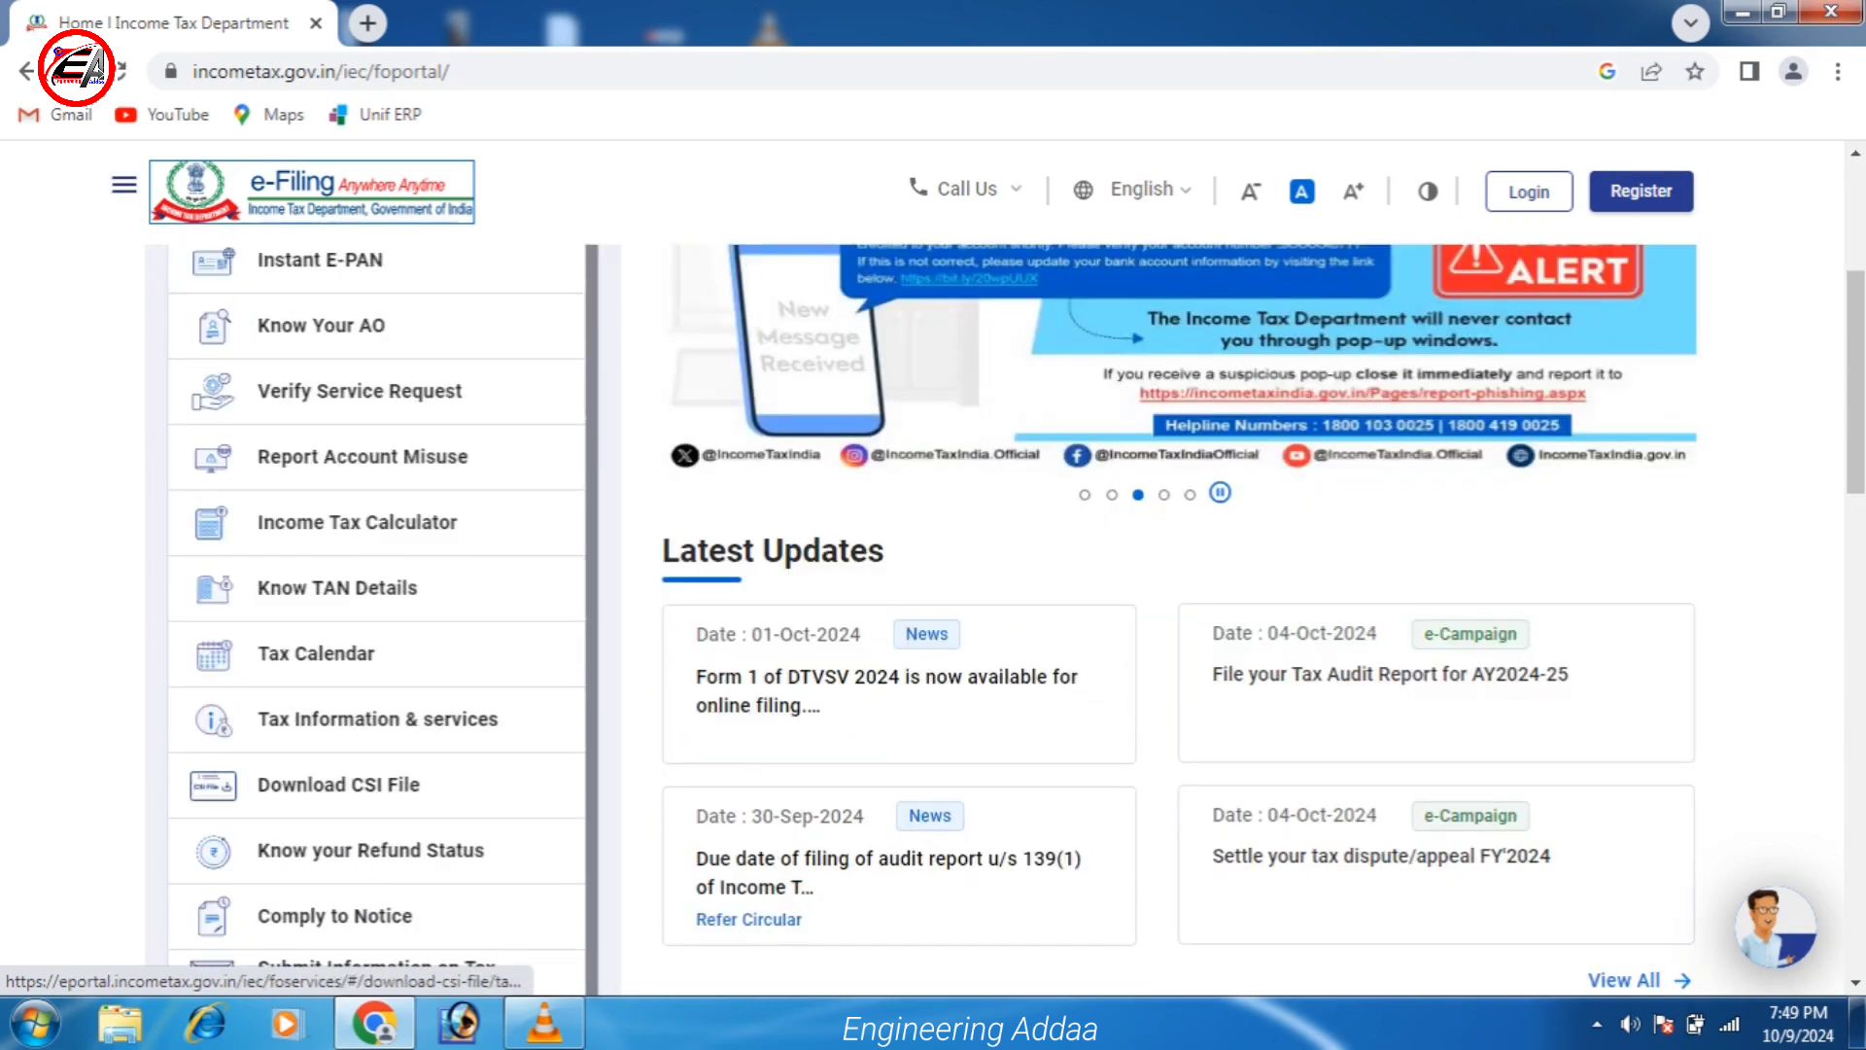
{"action": "scroll", "coordinate": [379, 772], "scroll_direction": "down", "scroll_amount": 5}
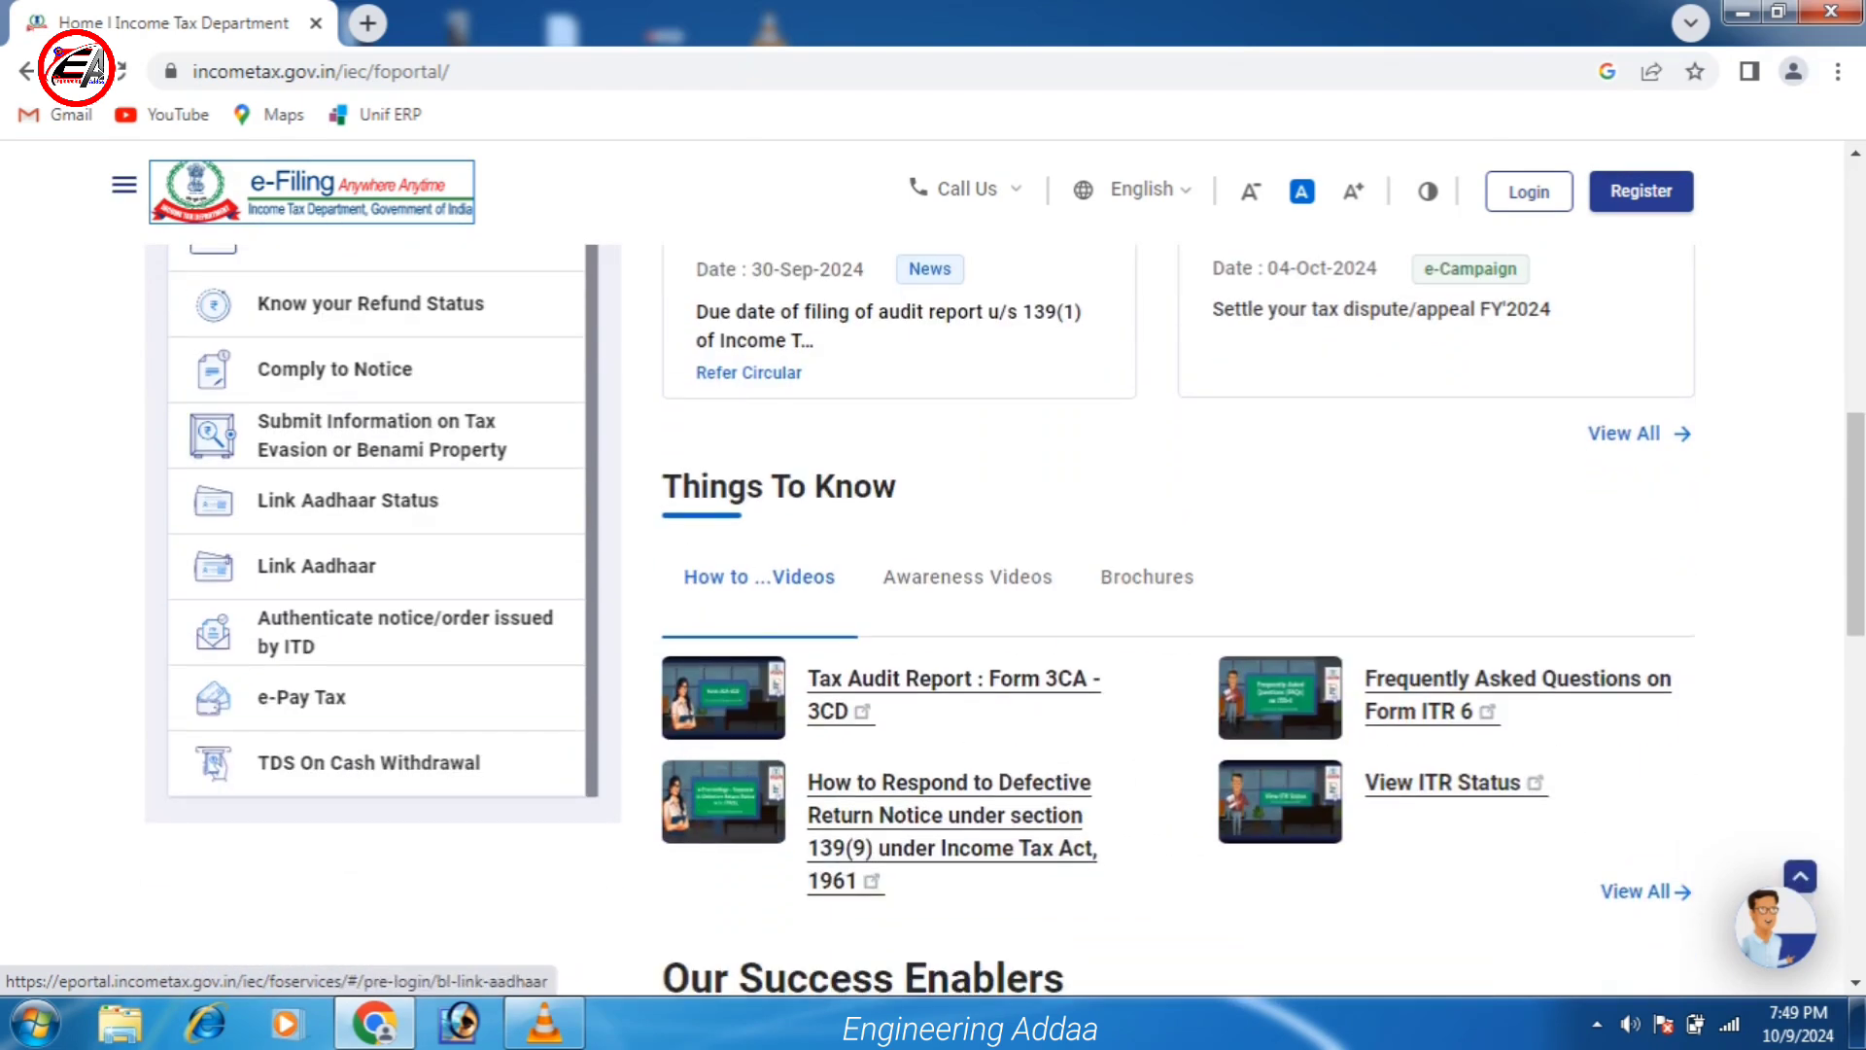
{"action": "left_click", "coordinate": [316, 566]}
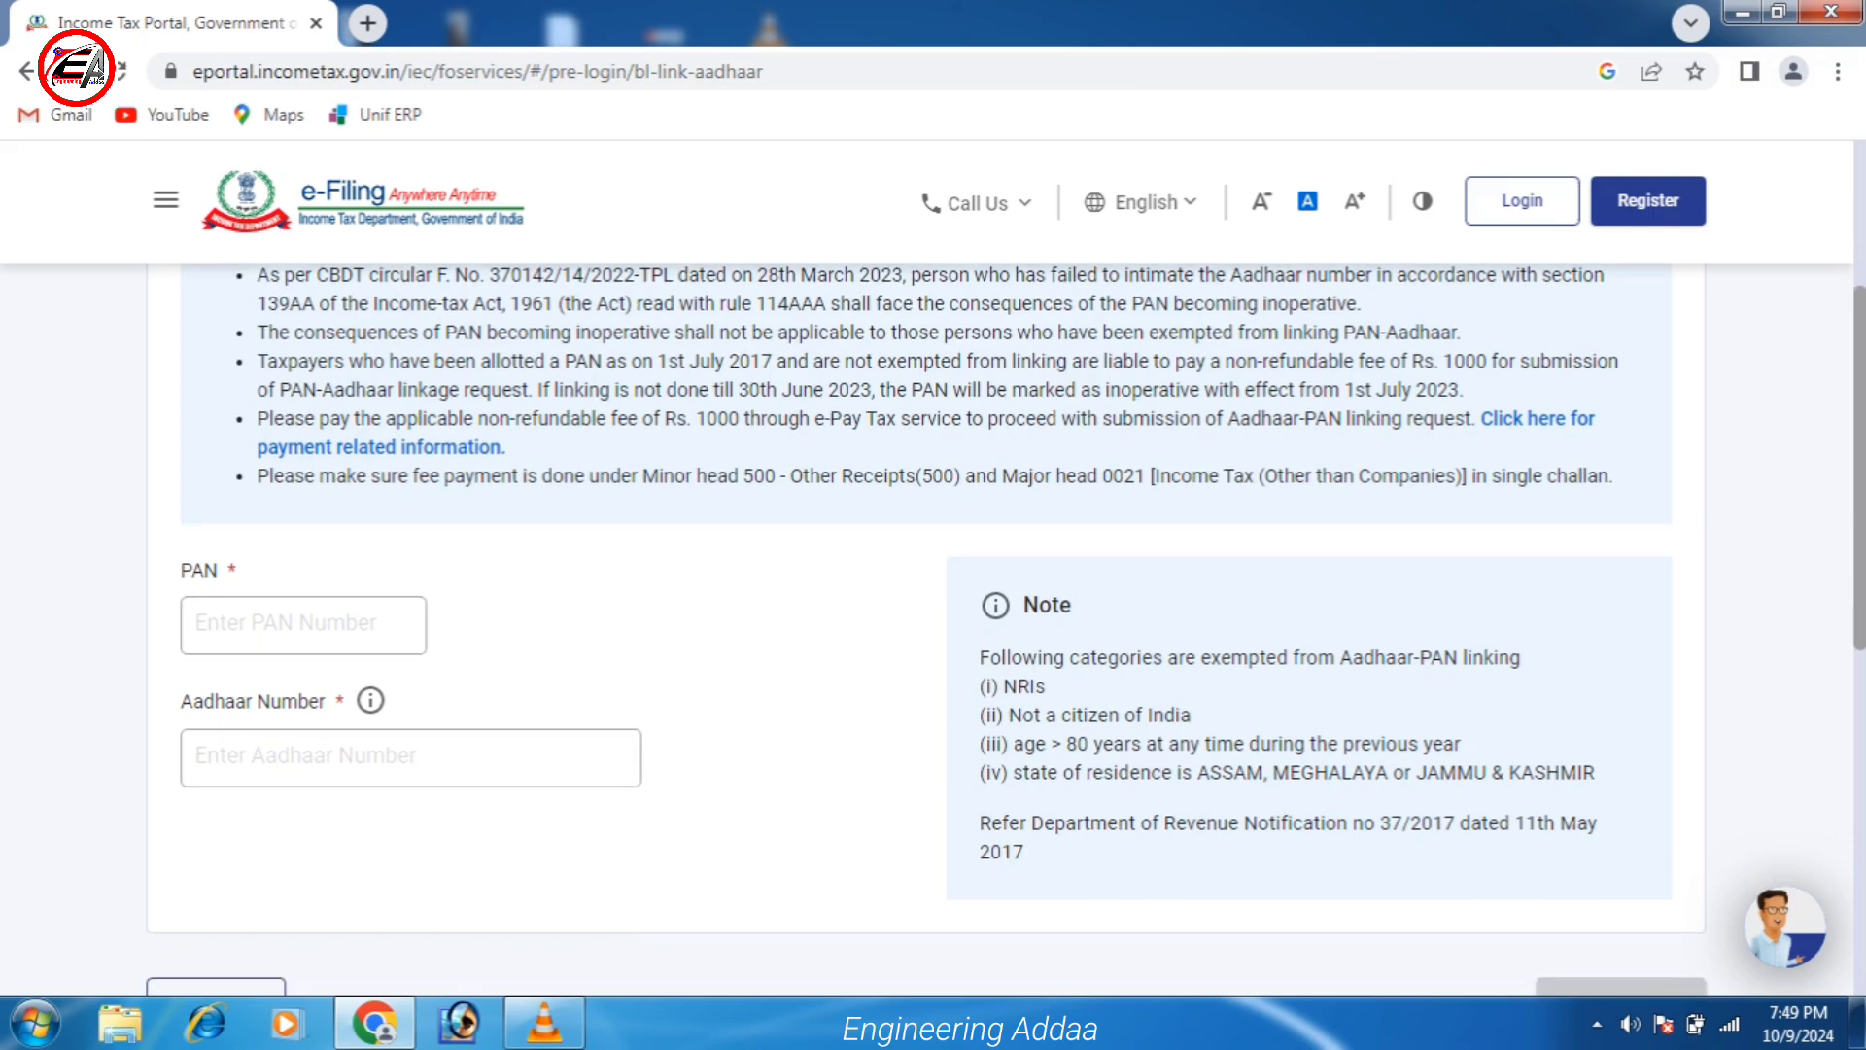
Fill in the PAN and Aadhaar Number fields on the Link Aadhaar form.
{"action": "left_click", "coordinate": [409, 816]}
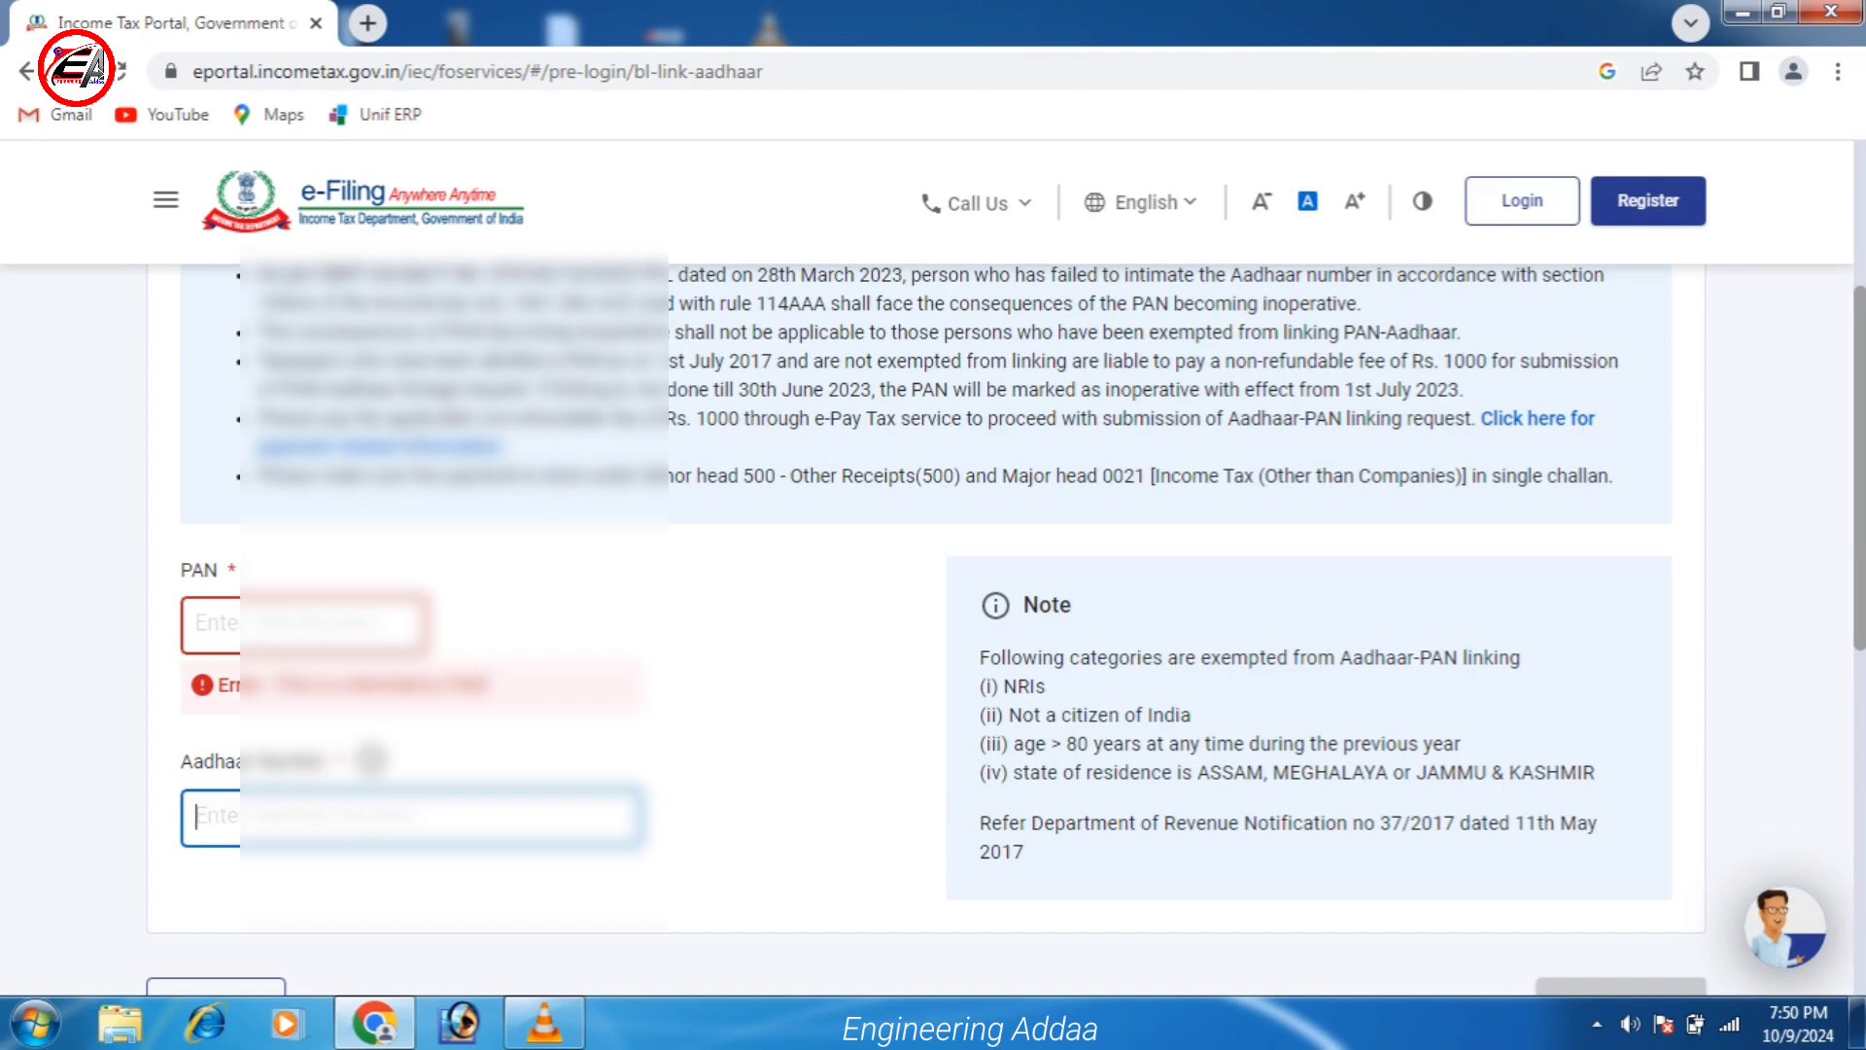
{"action": "left_click", "coordinate": [205, 622]}
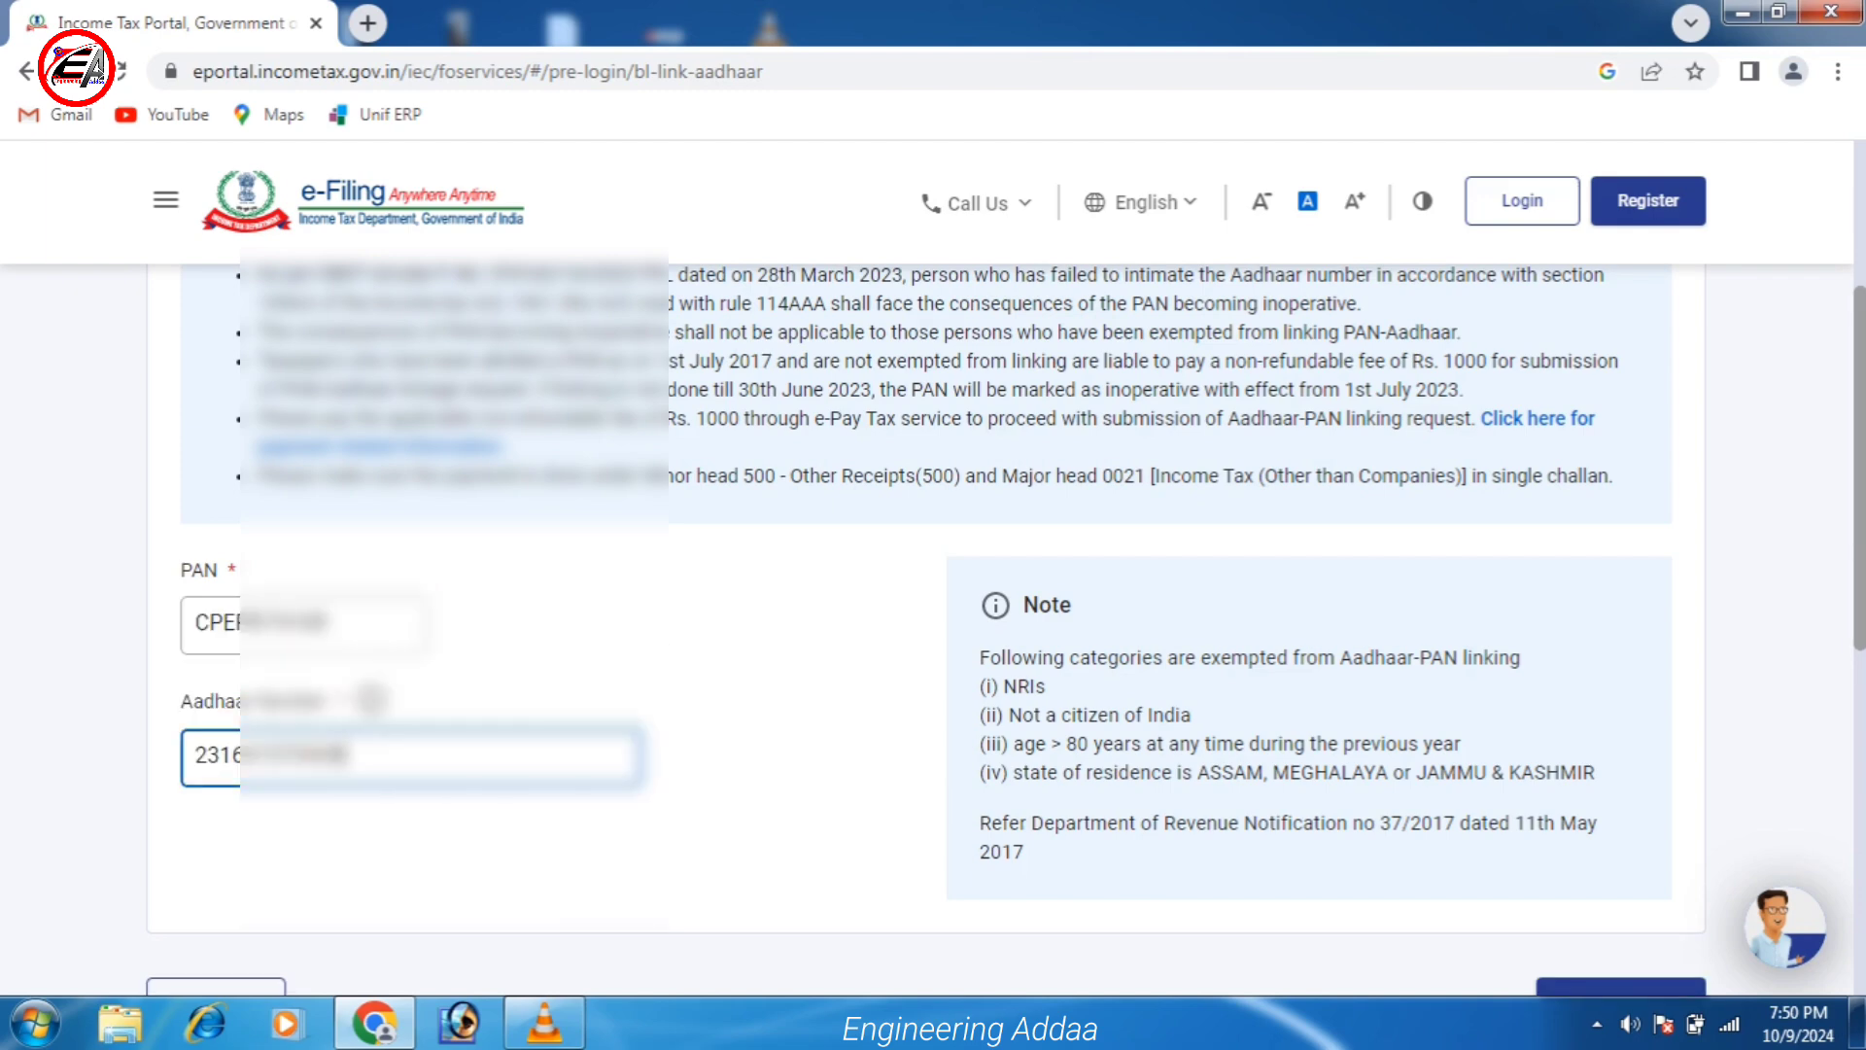
{"action": "scroll", "coordinate": [933, 583], "scroll_direction": "down", "scroll_amount": 3}
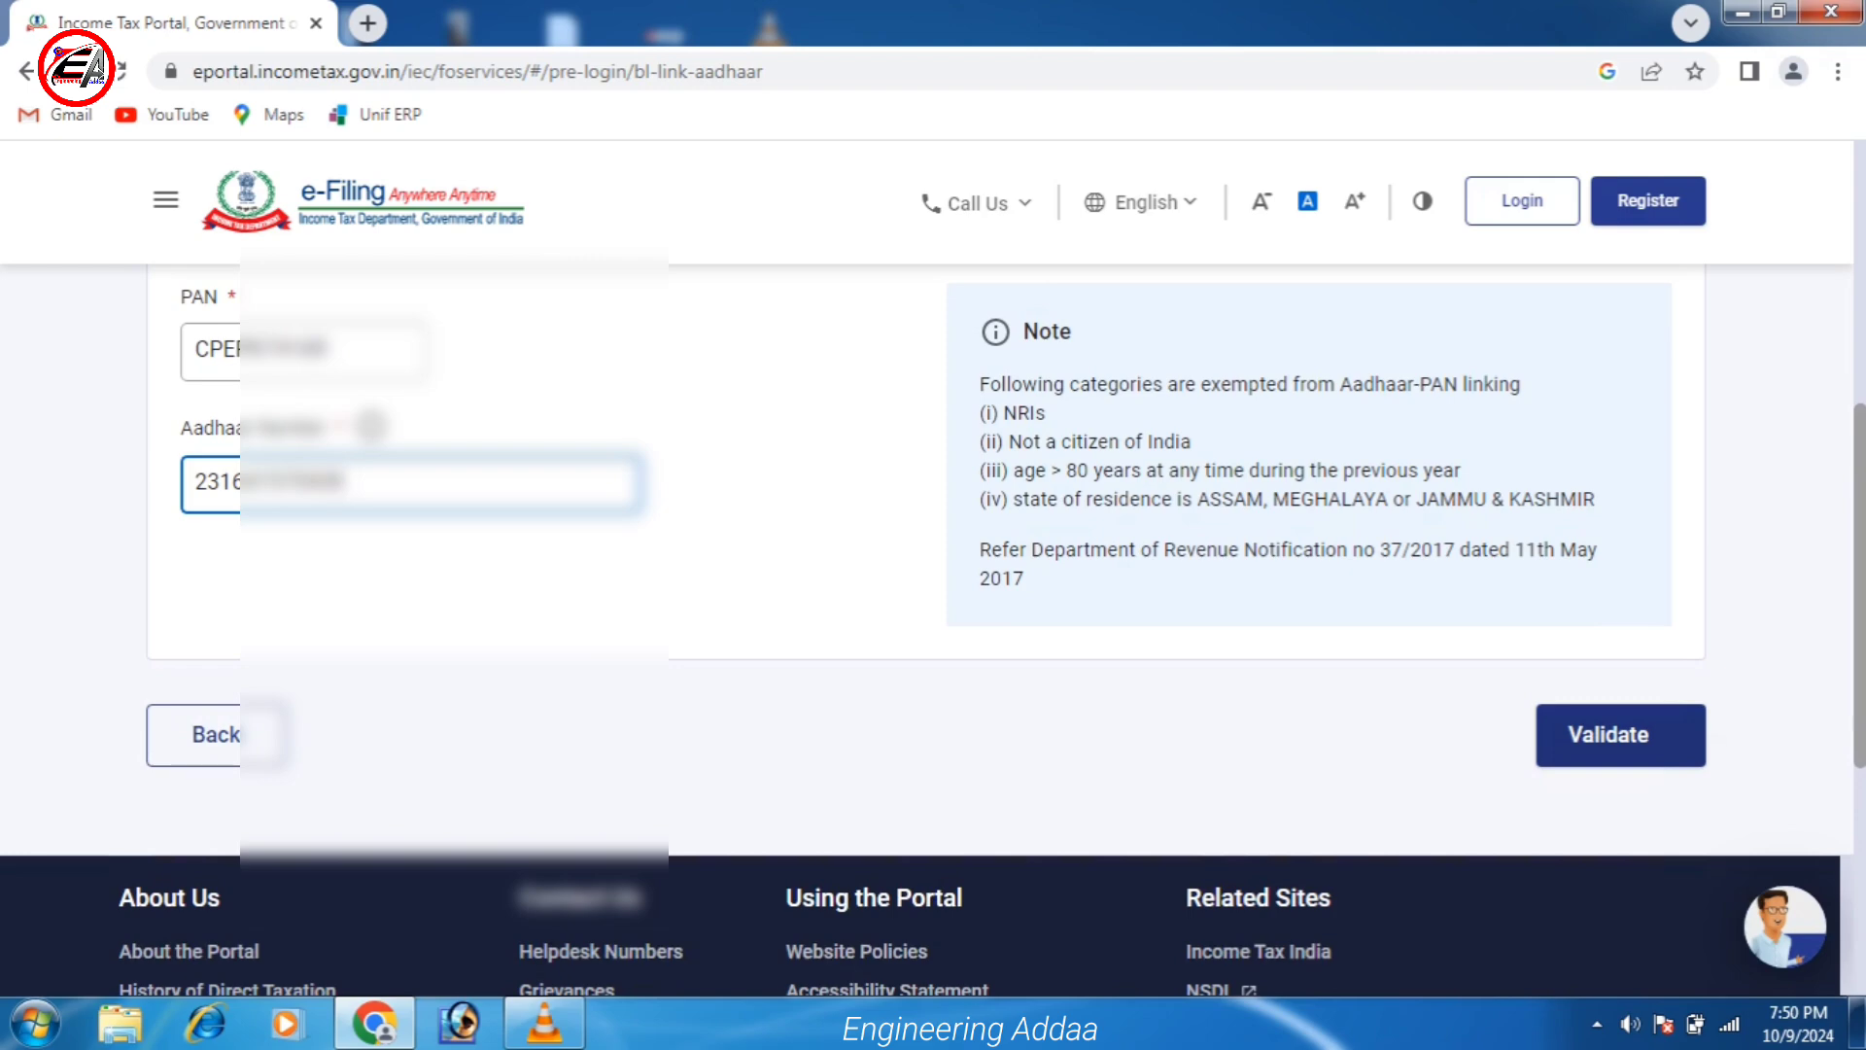
Validate the PAN and Aadhaar, then continue to pay the fee through e-Pay Tax.
{"action": "left_click", "coordinate": [1609, 735]}
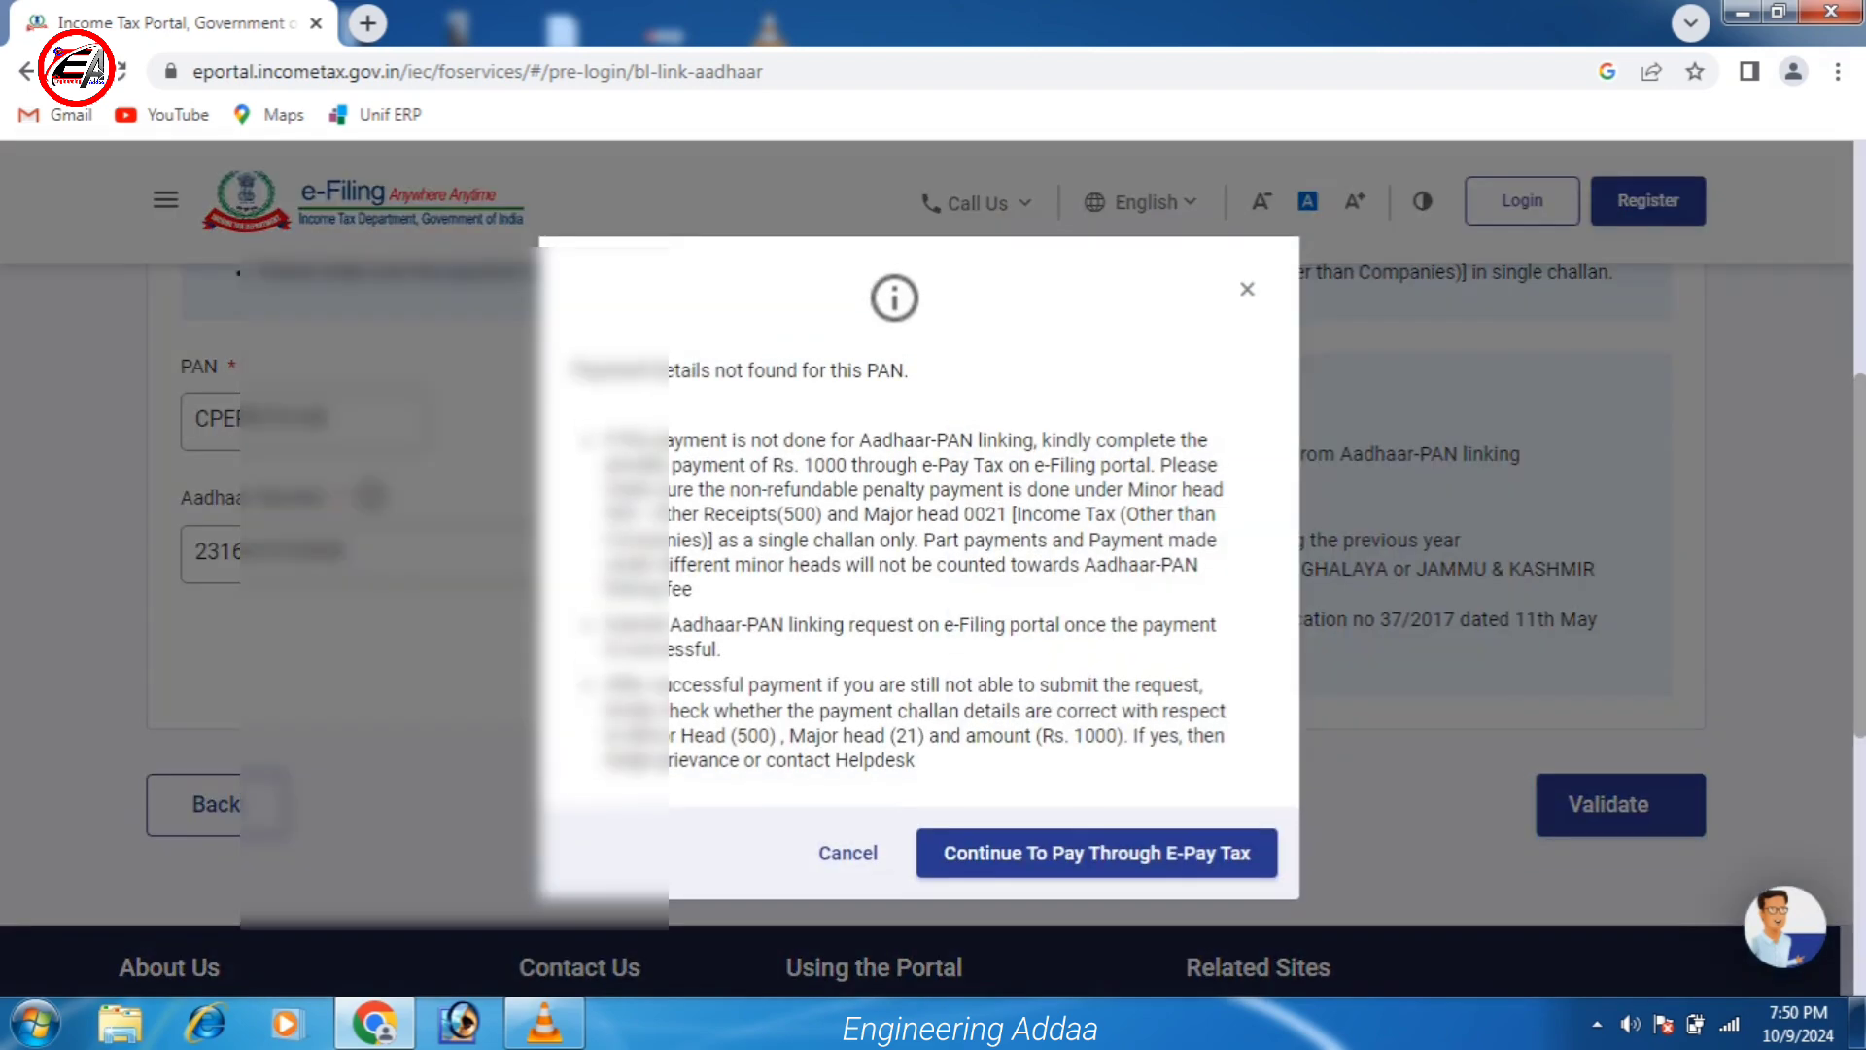
{"action": "scroll", "coordinate": [933, 583], "scroll_direction": "down", "scroll_amount": 3}
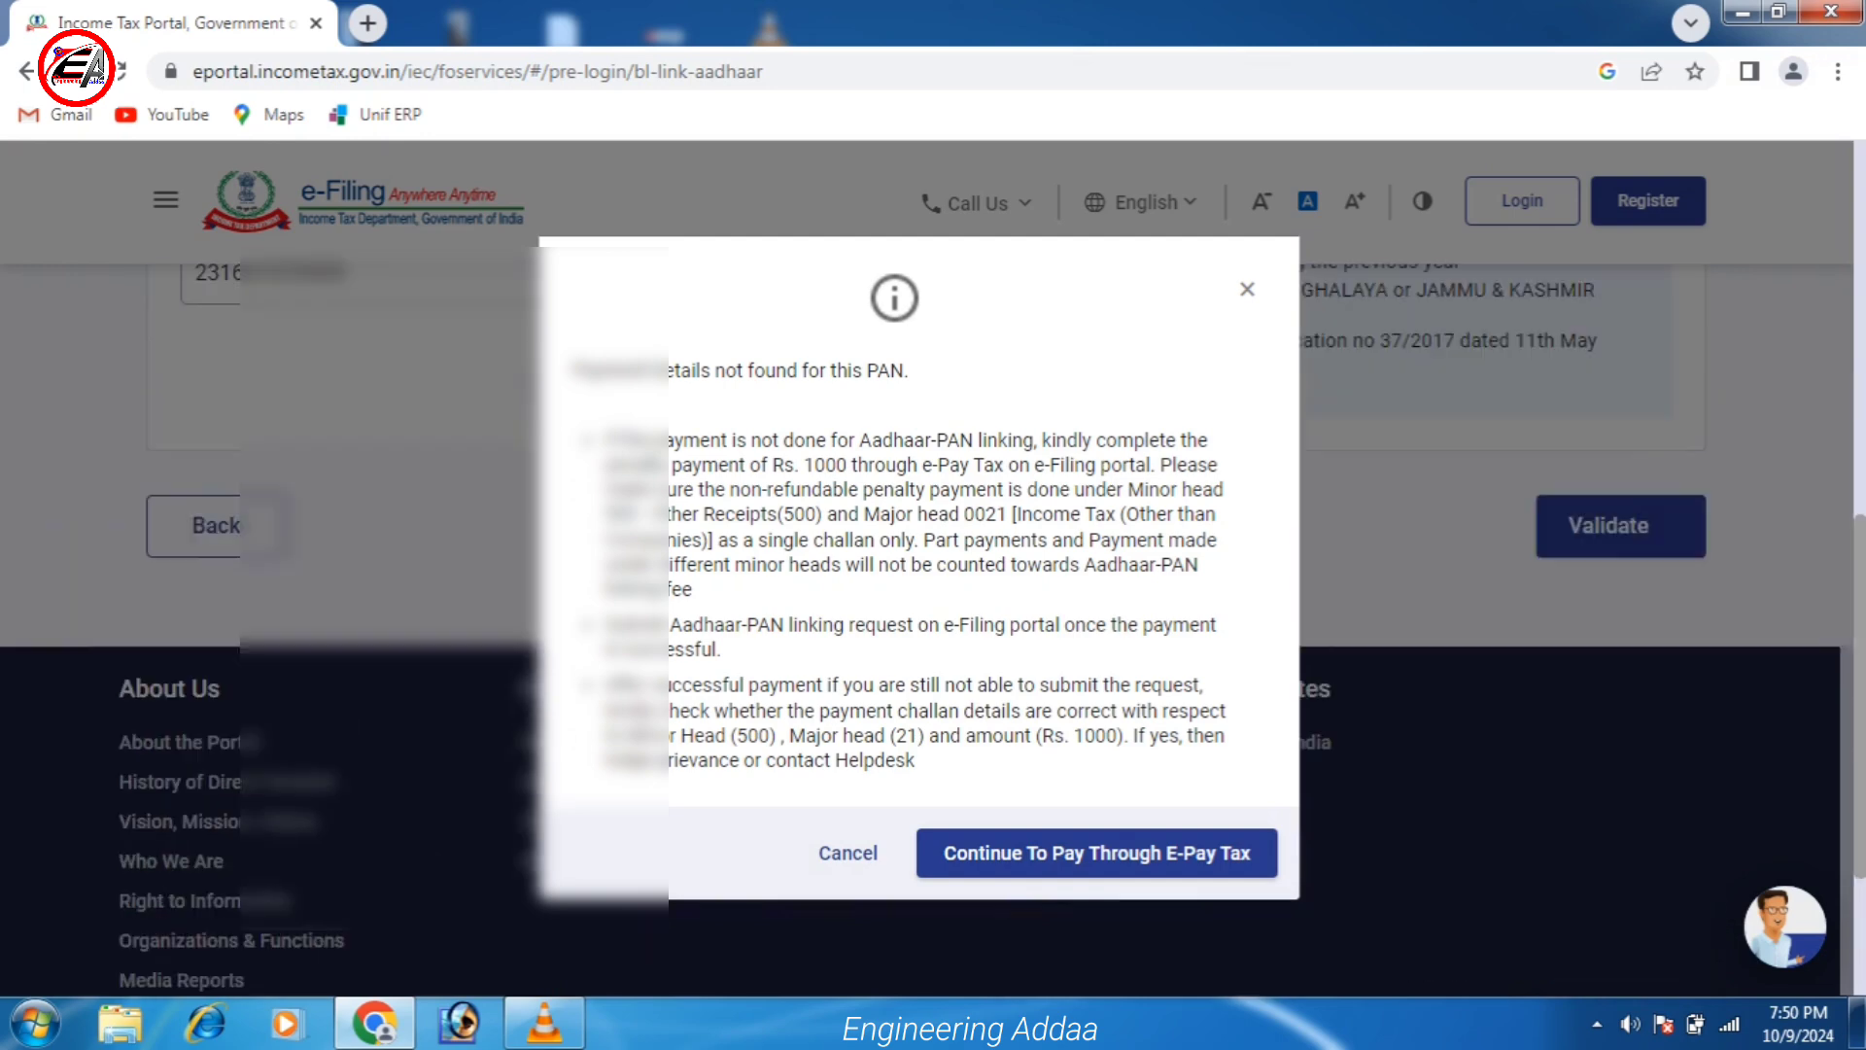
{"action": "scroll", "coordinate": [933, 583], "scroll_direction": "down", "scroll_amount": 2}
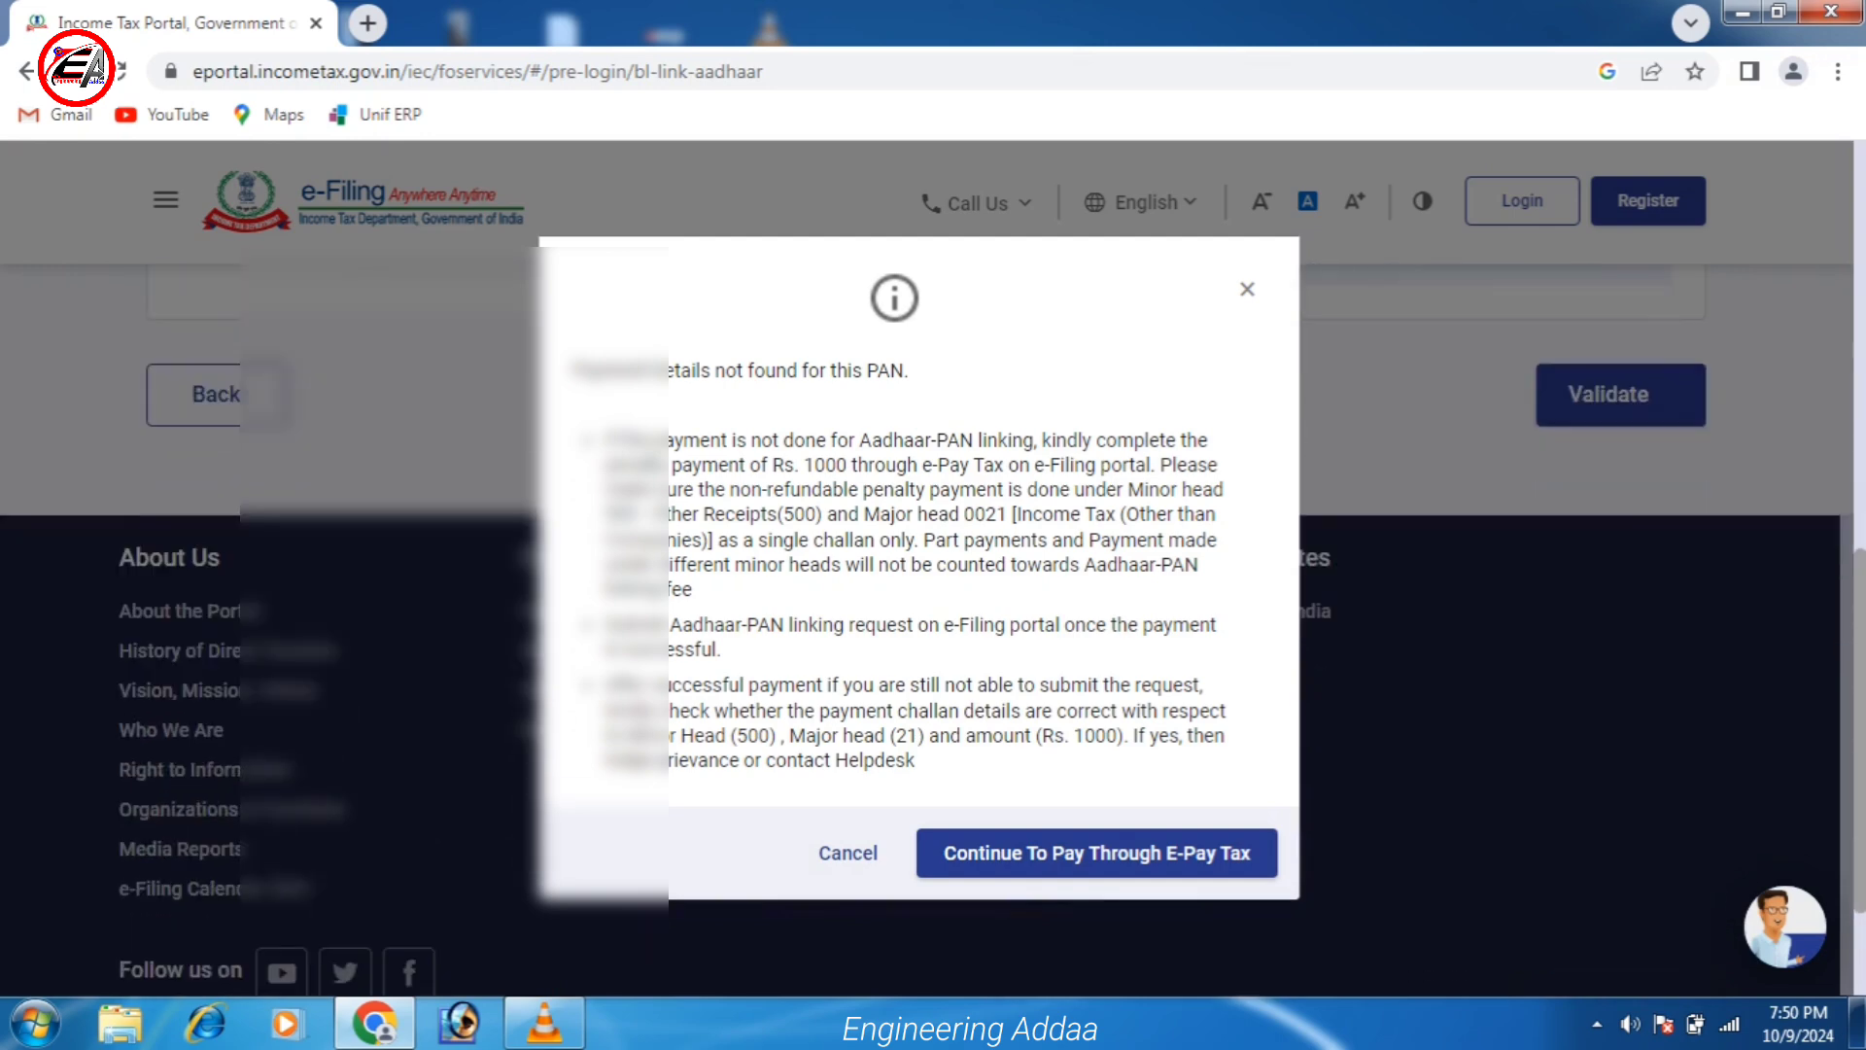
{"action": "left_click", "coordinate": [1096, 853]}
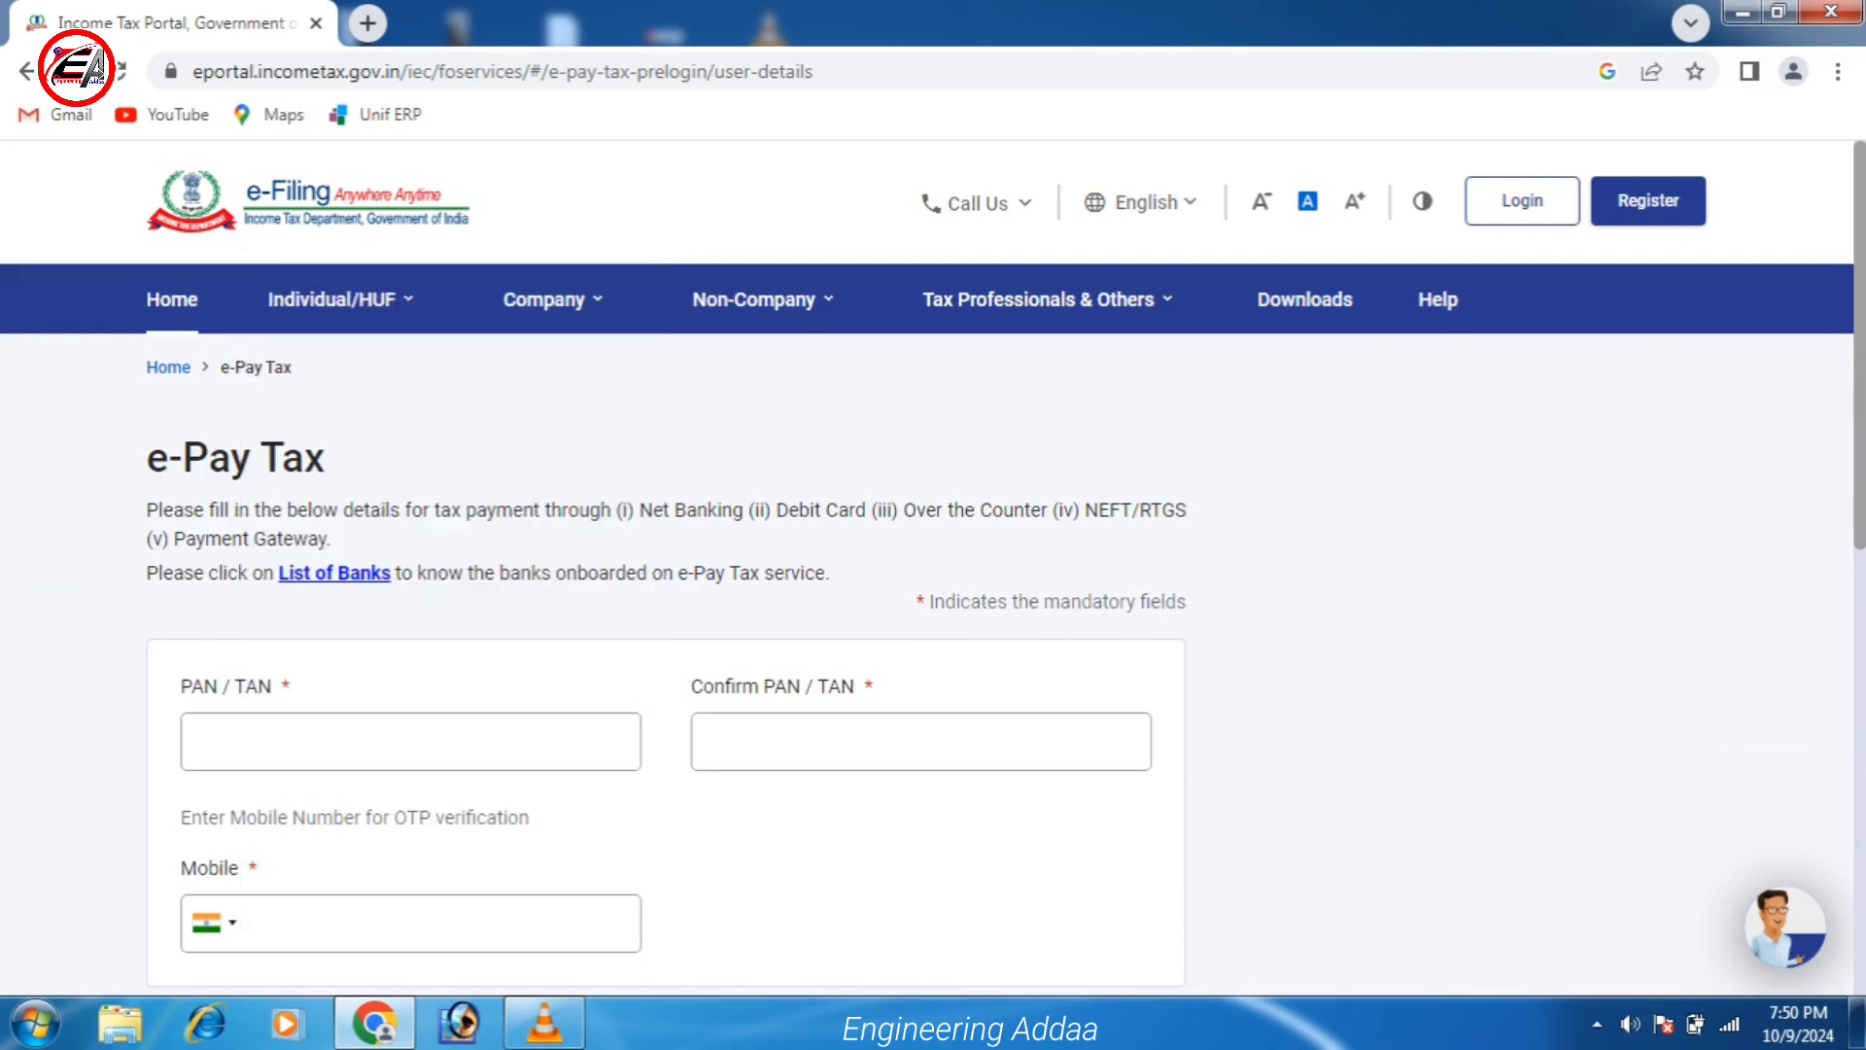
Enter and confirm the PAN plus mobile number on e-Pay Tax, and request the OTP.
{"action": "scroll", "coordinate": [666, 603], "scroll_direction": "down", "scroll_amount": 1}
{"action": "left_click", "coordinate": [410, 603]}
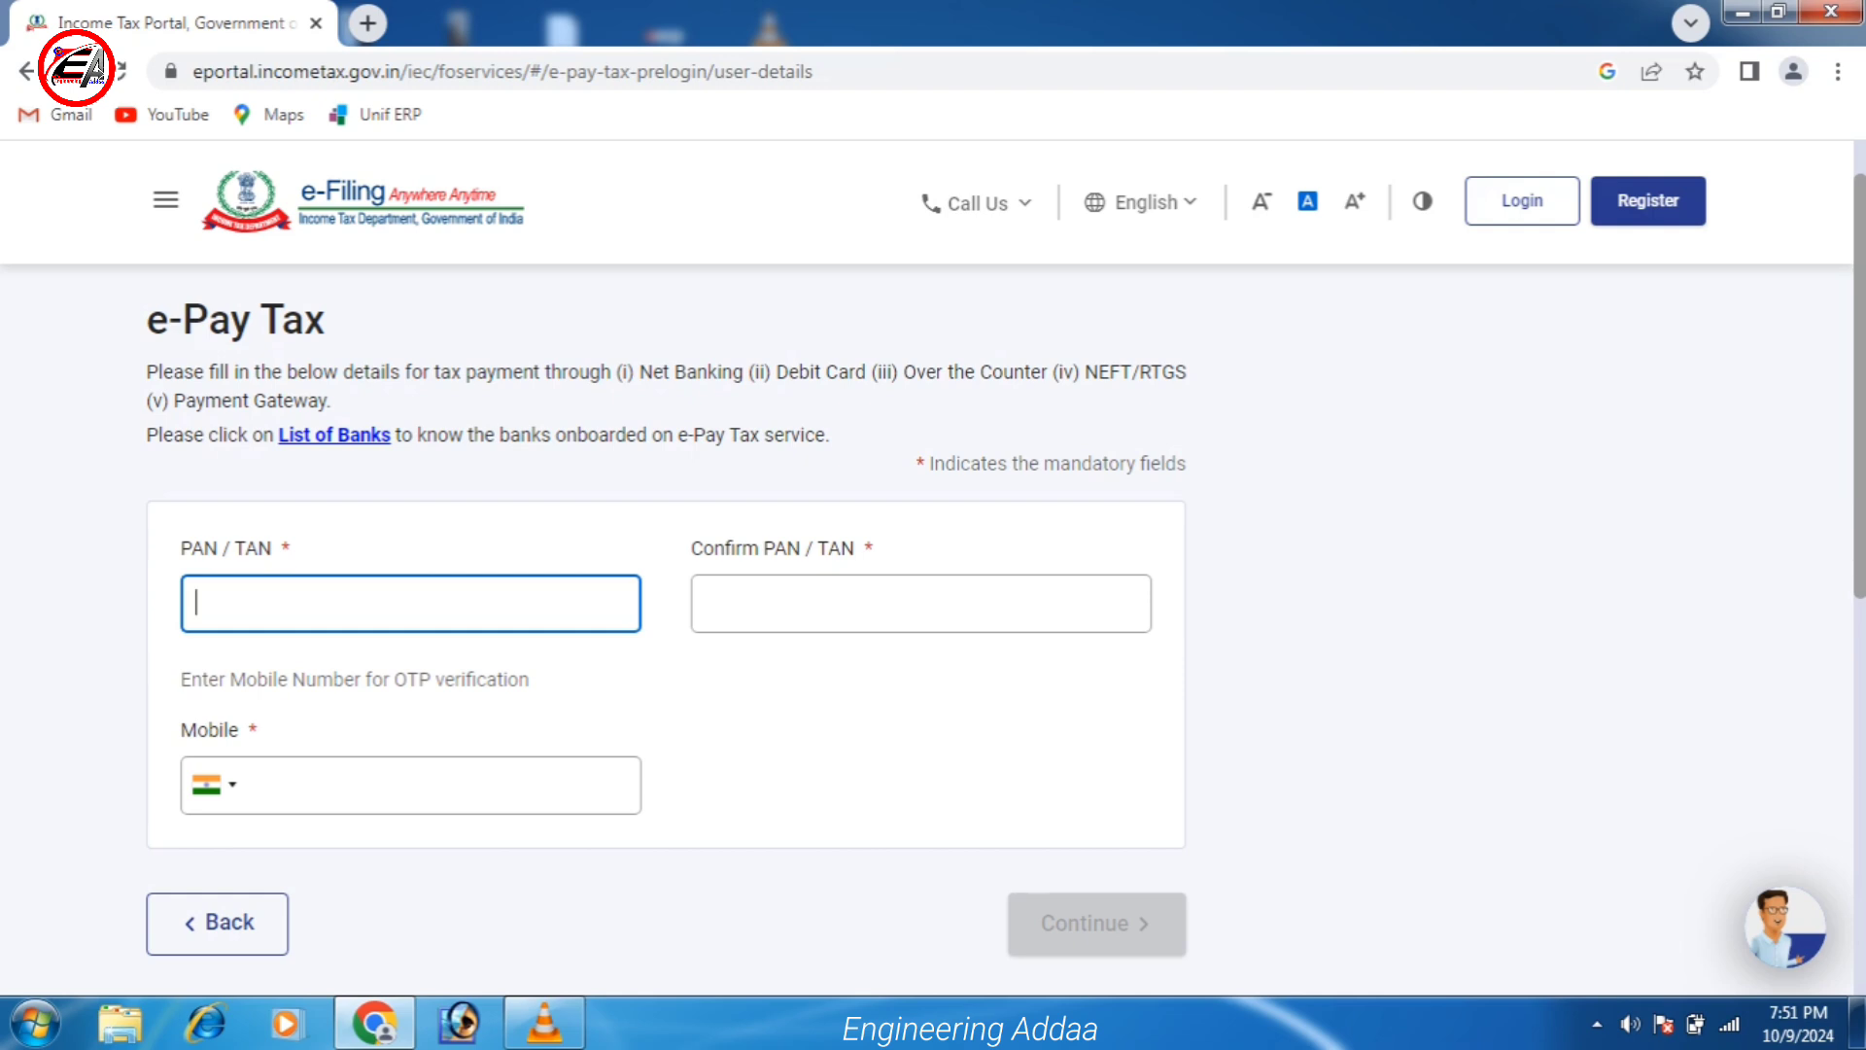
{"action": "type", "text": "AAAAA"}
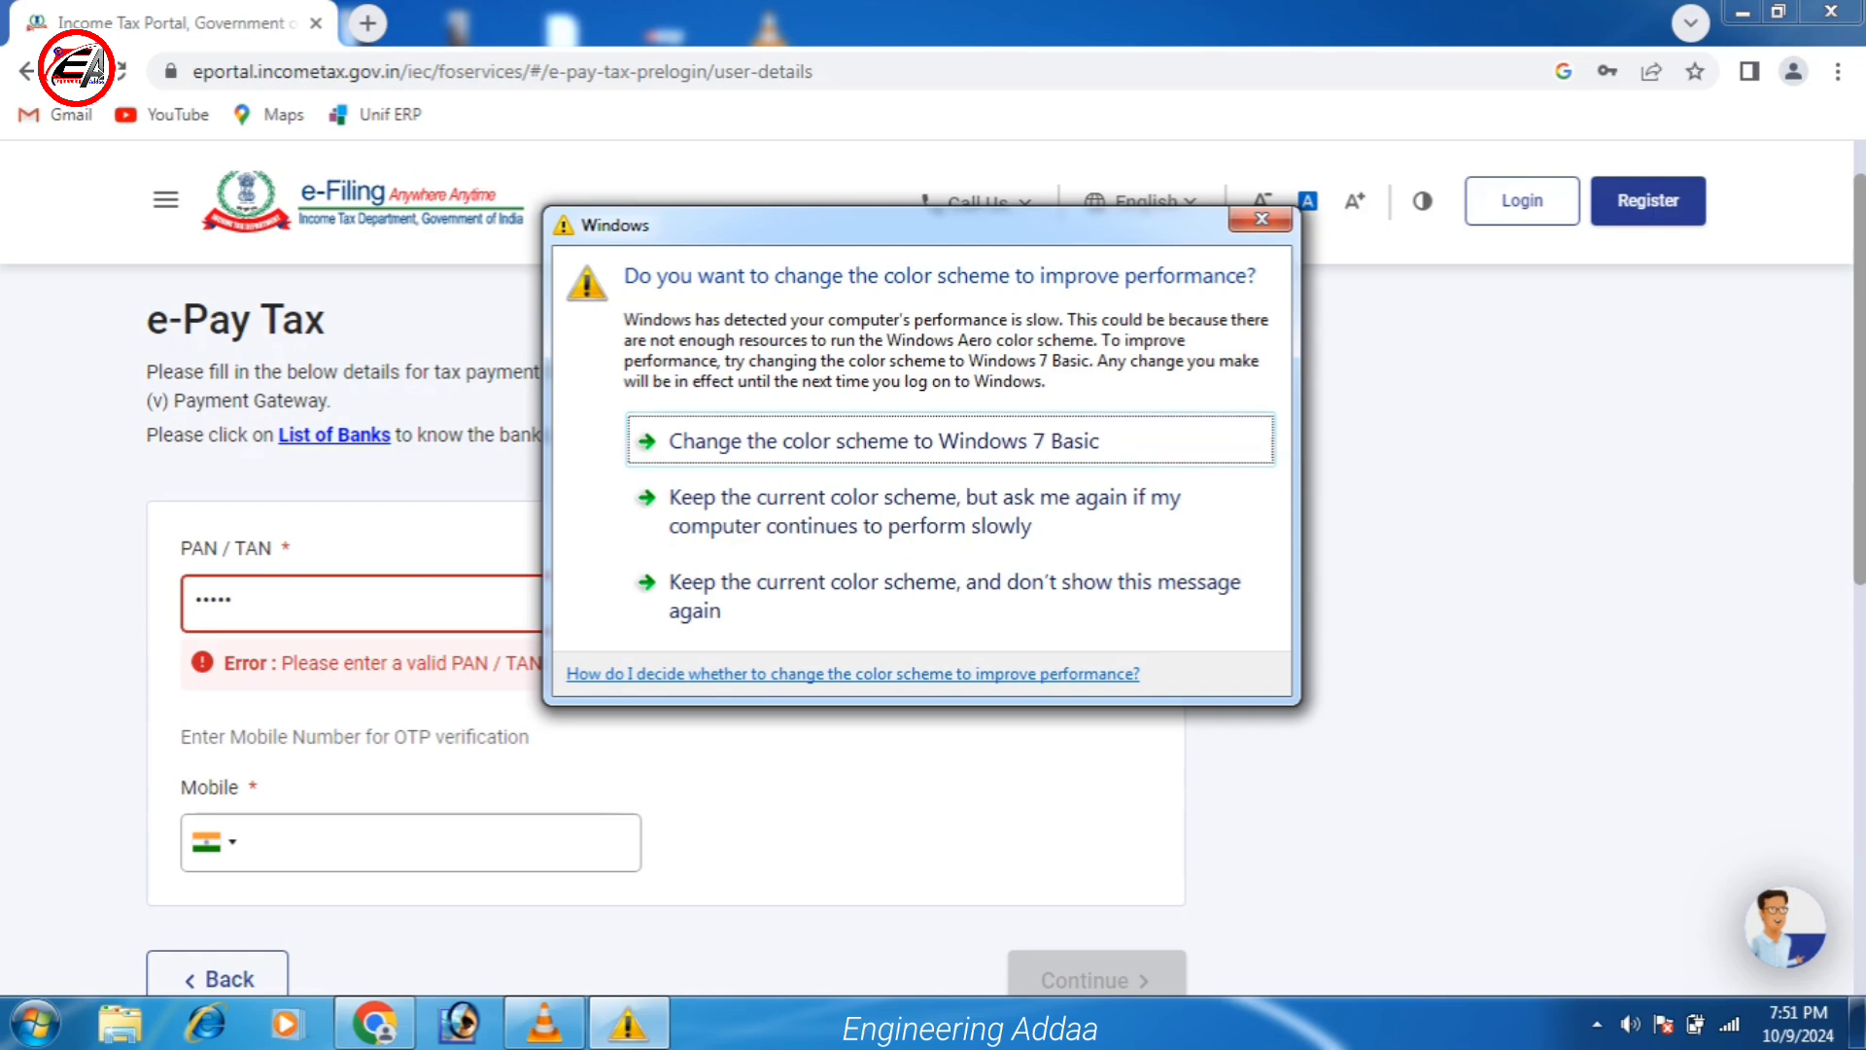
{"action": "left_click", "coordinate": [1261, 218]}
{"action": "key", "text": "ctrl+a"}
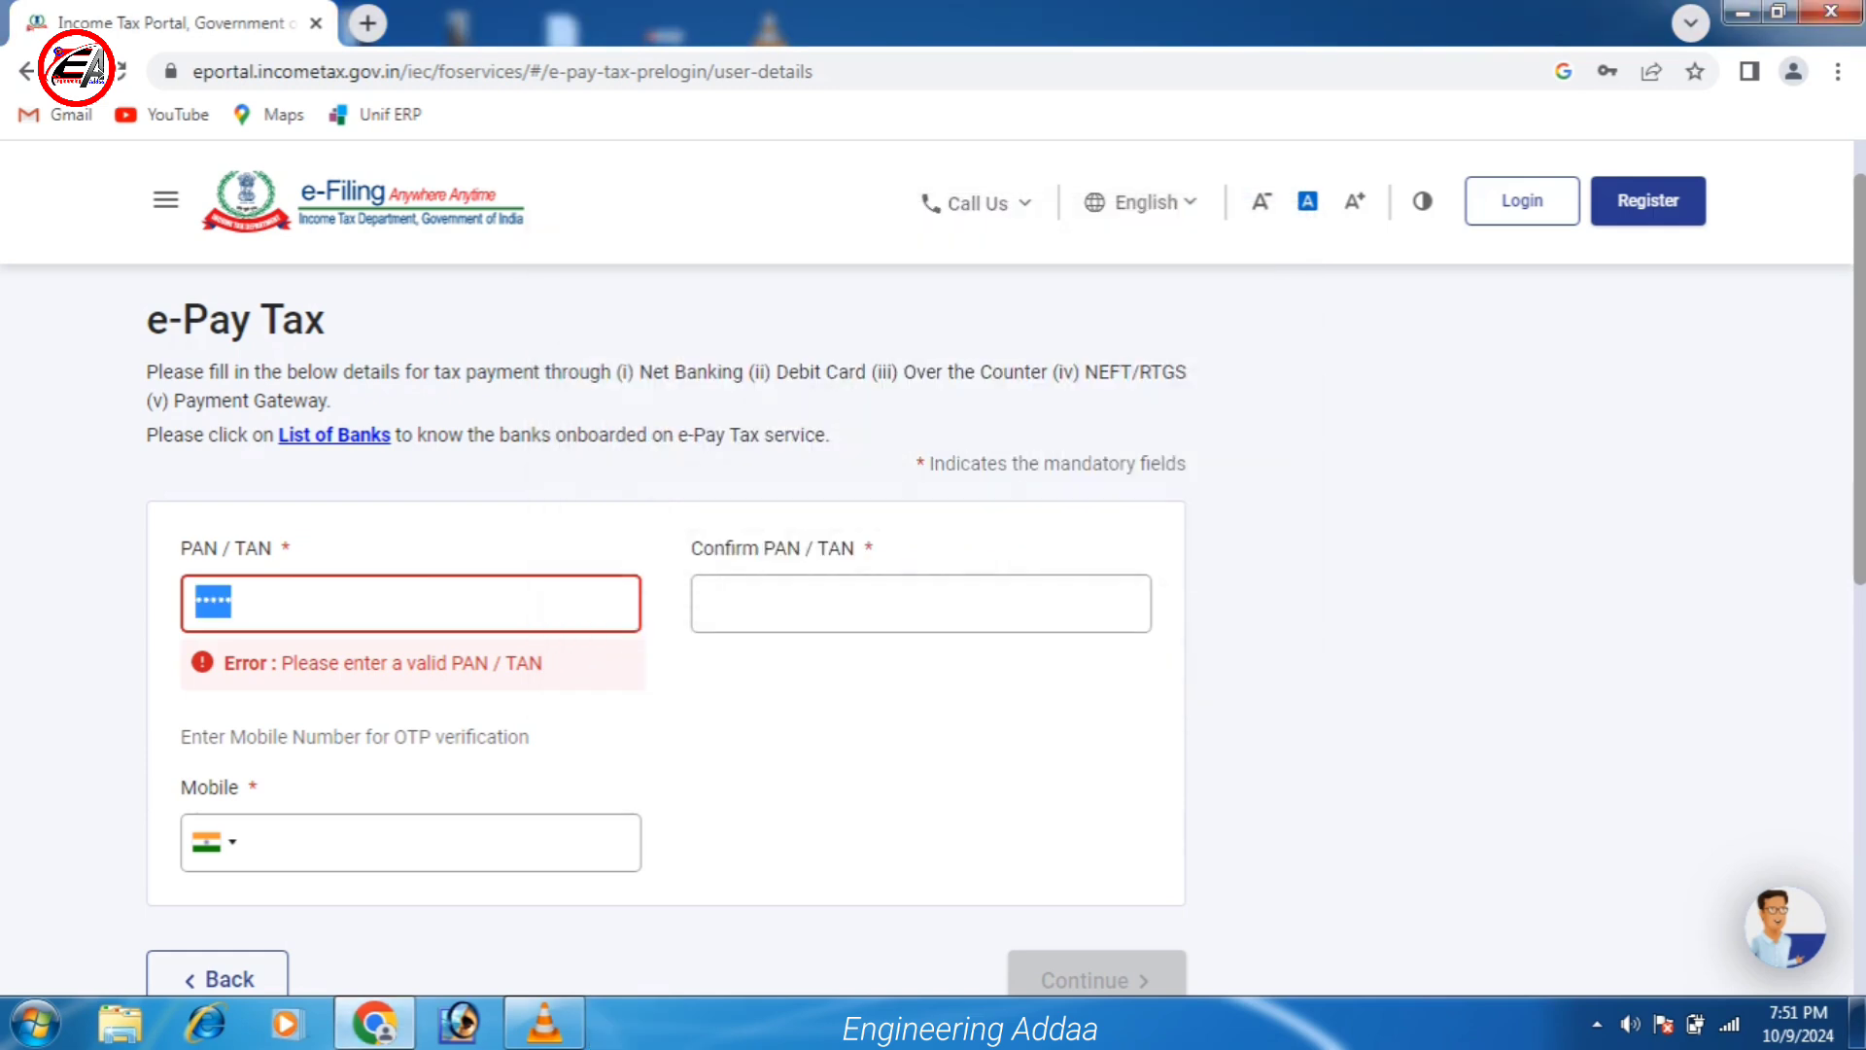
{"action": "key", "text": "BackSpace"}
{"action": "type", "text": "AA"}
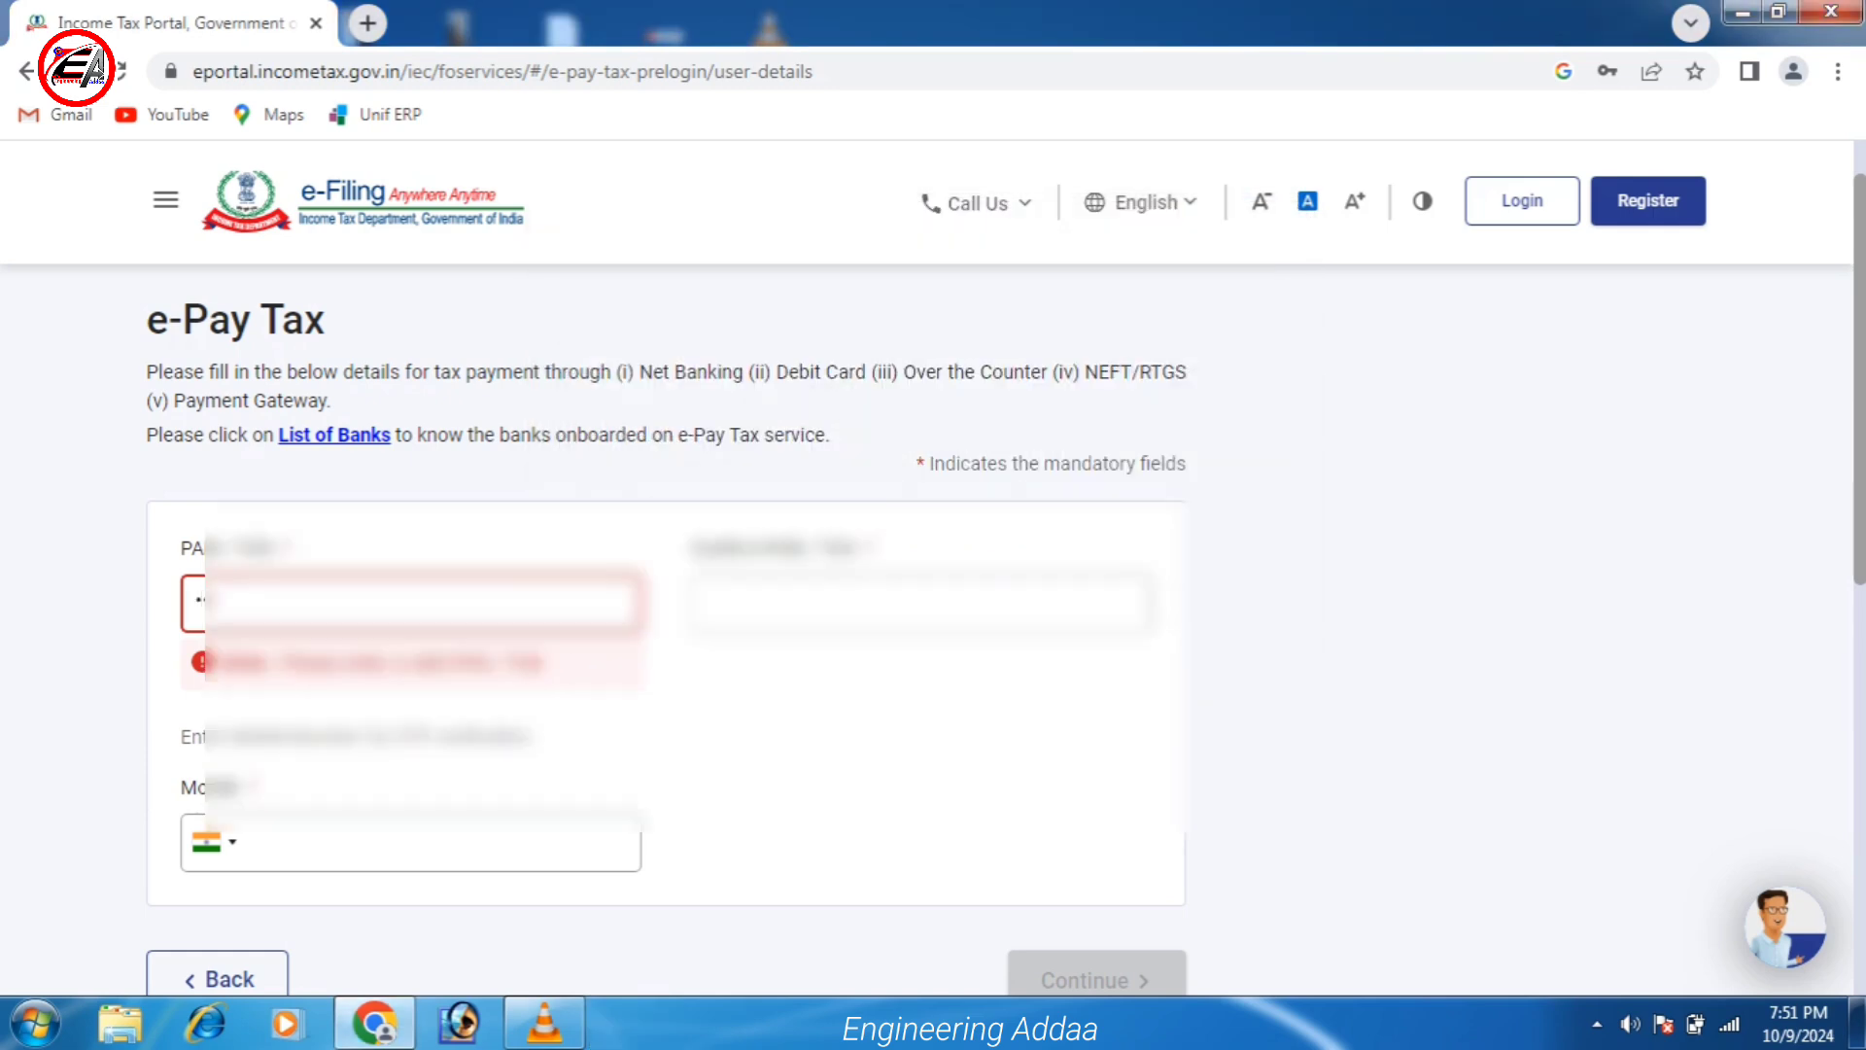
{"action": "type", "text": "A"}
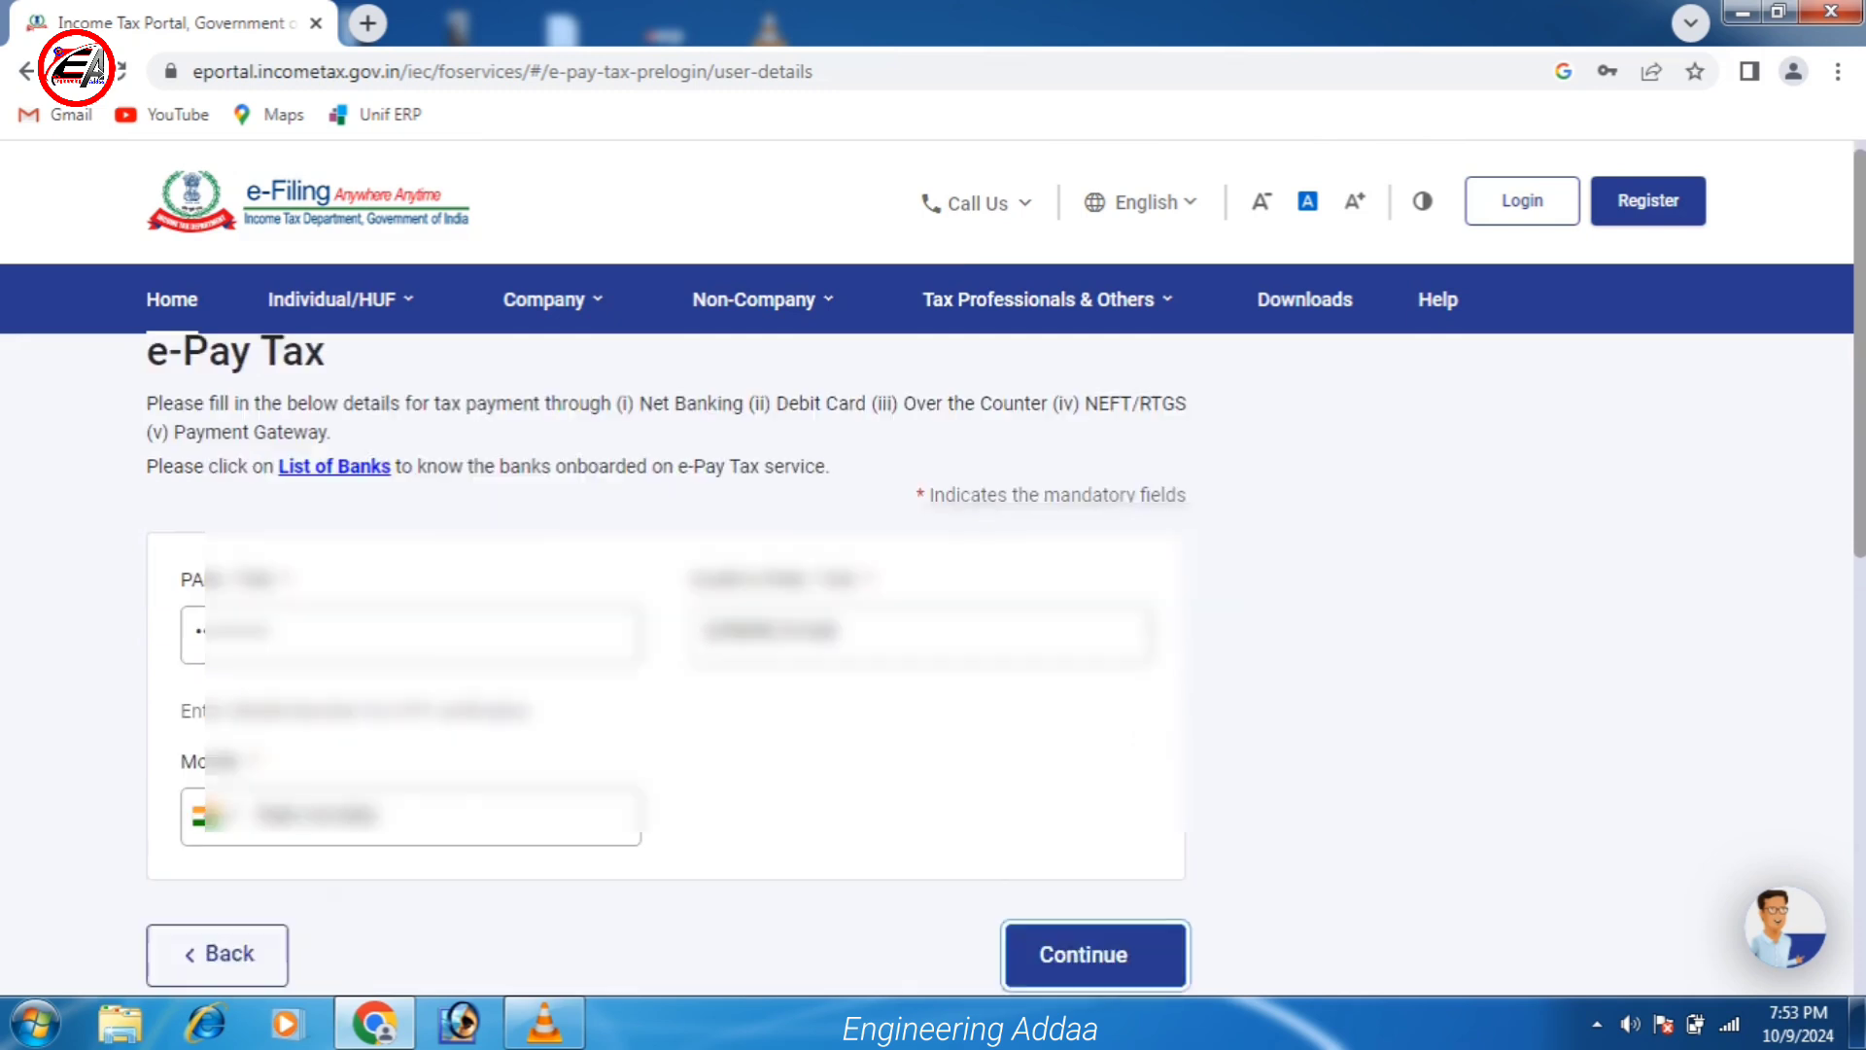
{"action": "scroll", "coordinate": [933, 569], "scroll_direction": "down", "scroll_amount": 2}
{"action": "scroll", "coordinate": [933, 569], "scroll_direction": "up", "scroll_amount": 2}
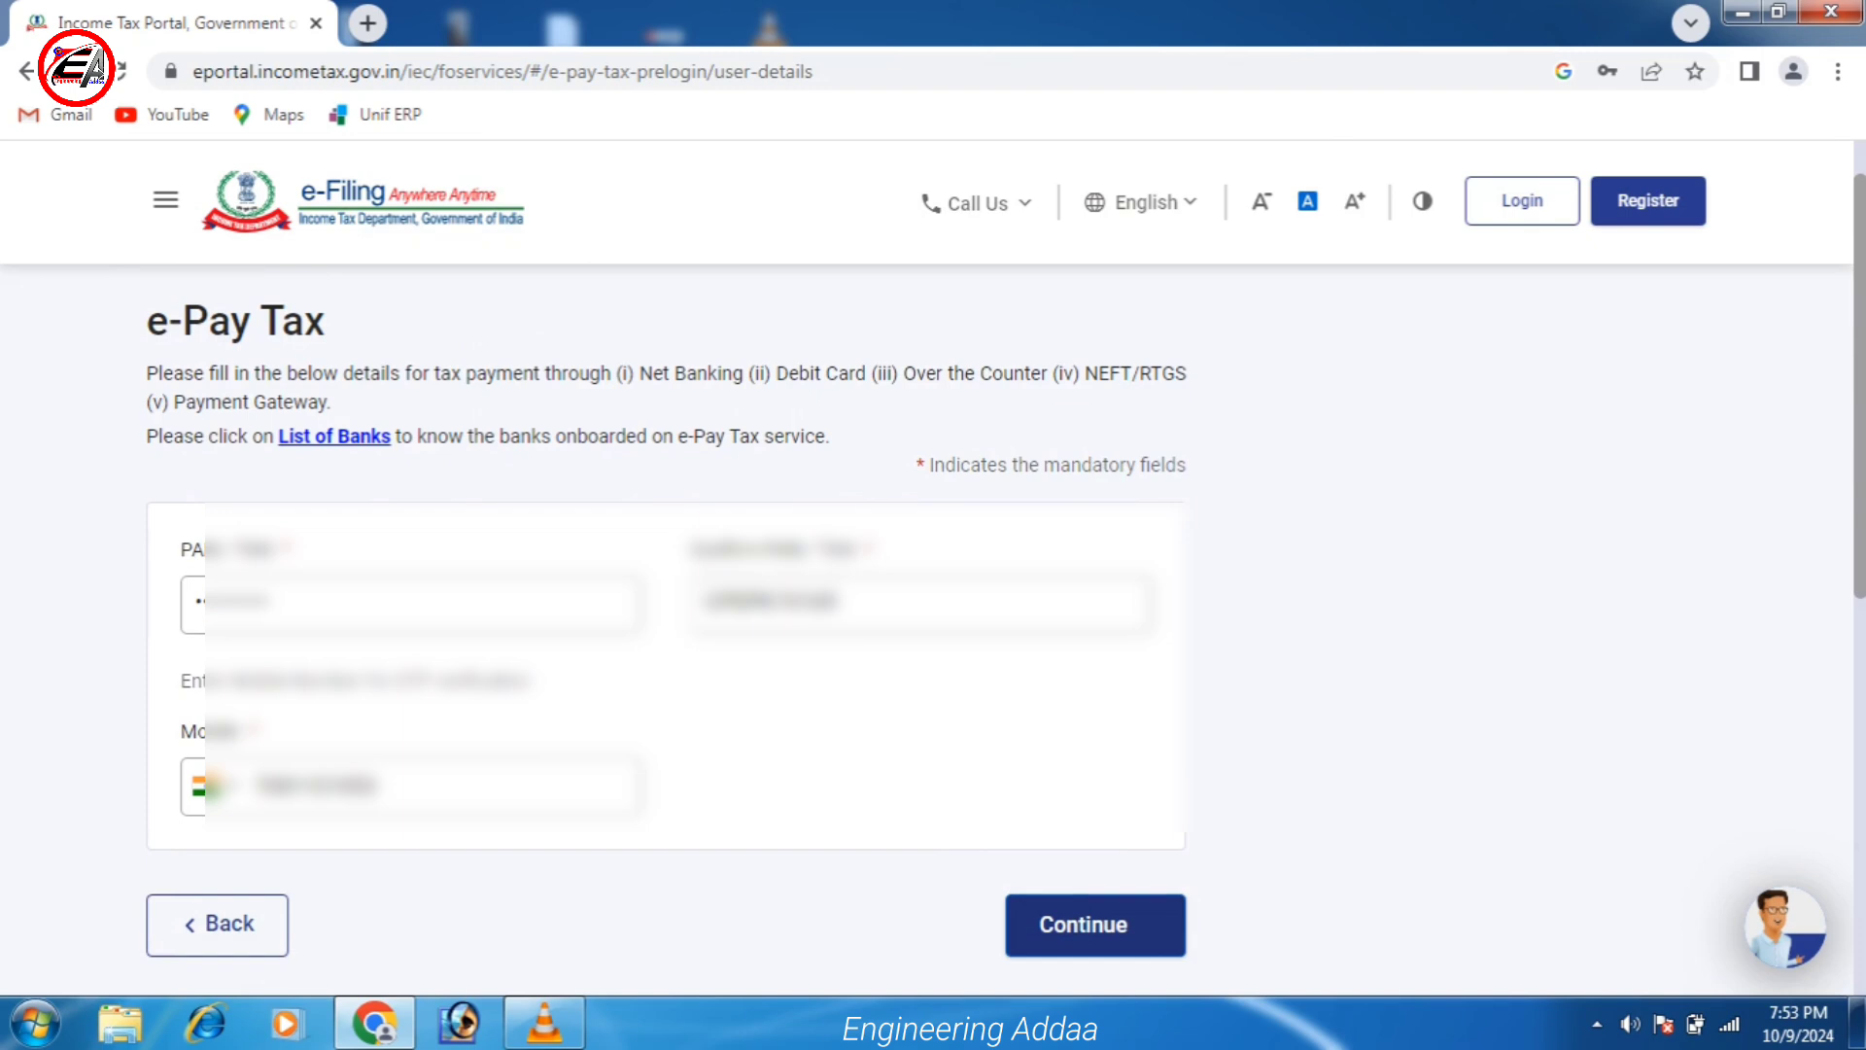
{"action": "key", "text": "Return"}
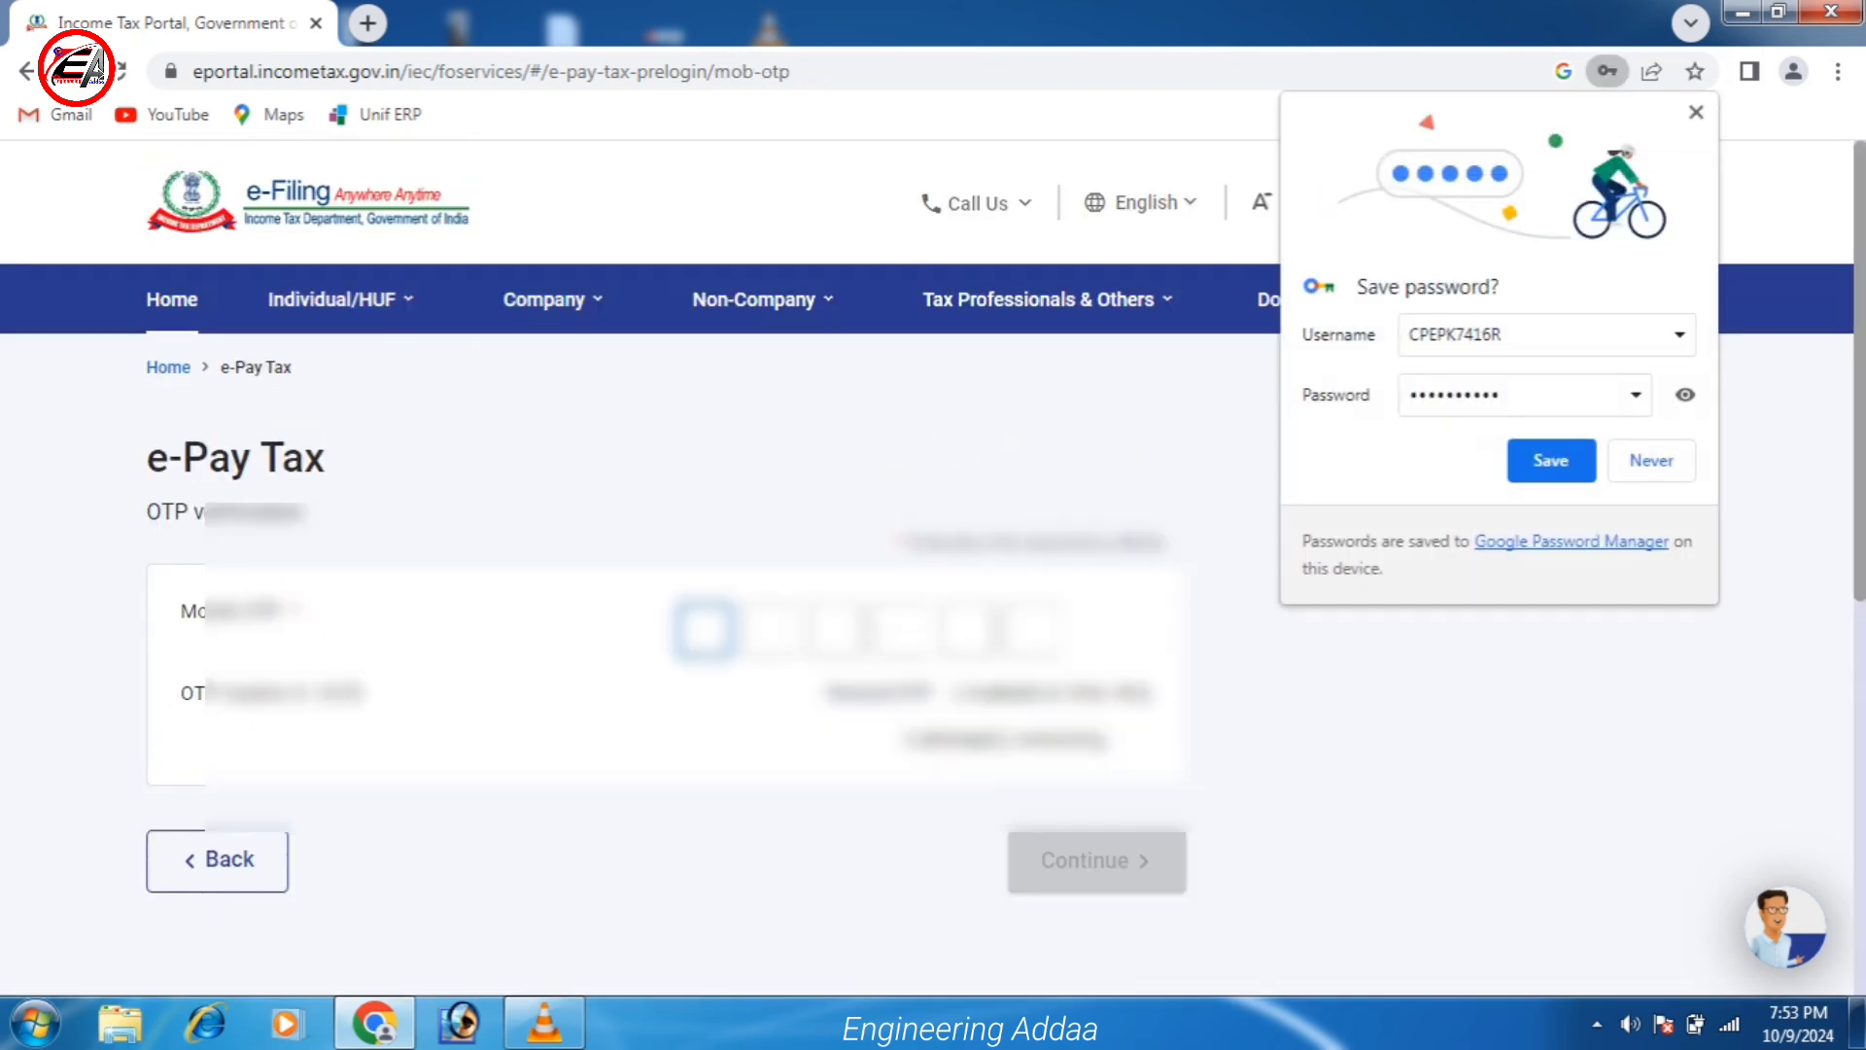
Dismiss the browser's save-password prompt and submit the 6-digit mobile OTP.
{"action": "key", "text": "shift+Tab"}
{"action": "key", "text": "space"}
{"action": "key", "text": "space"}
{"action": "key", "text": "Tab"}
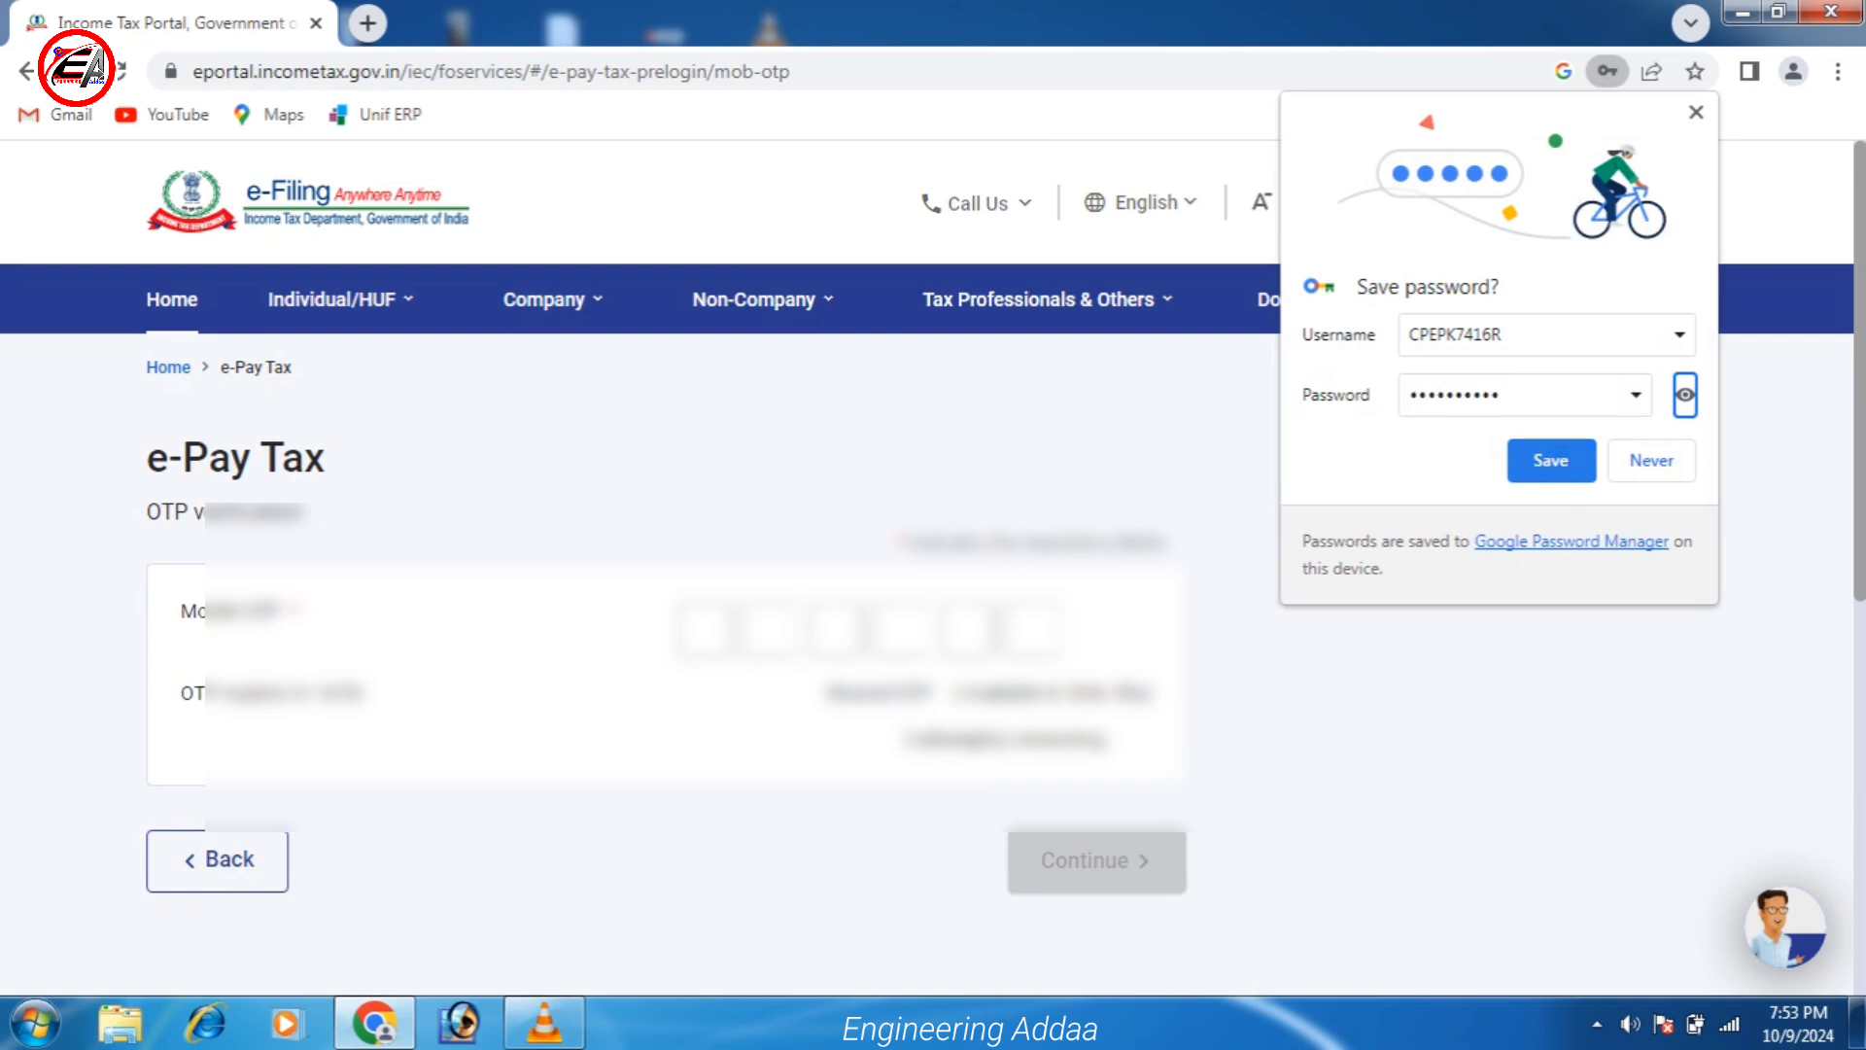
{"action": "key", "text": "Return"}
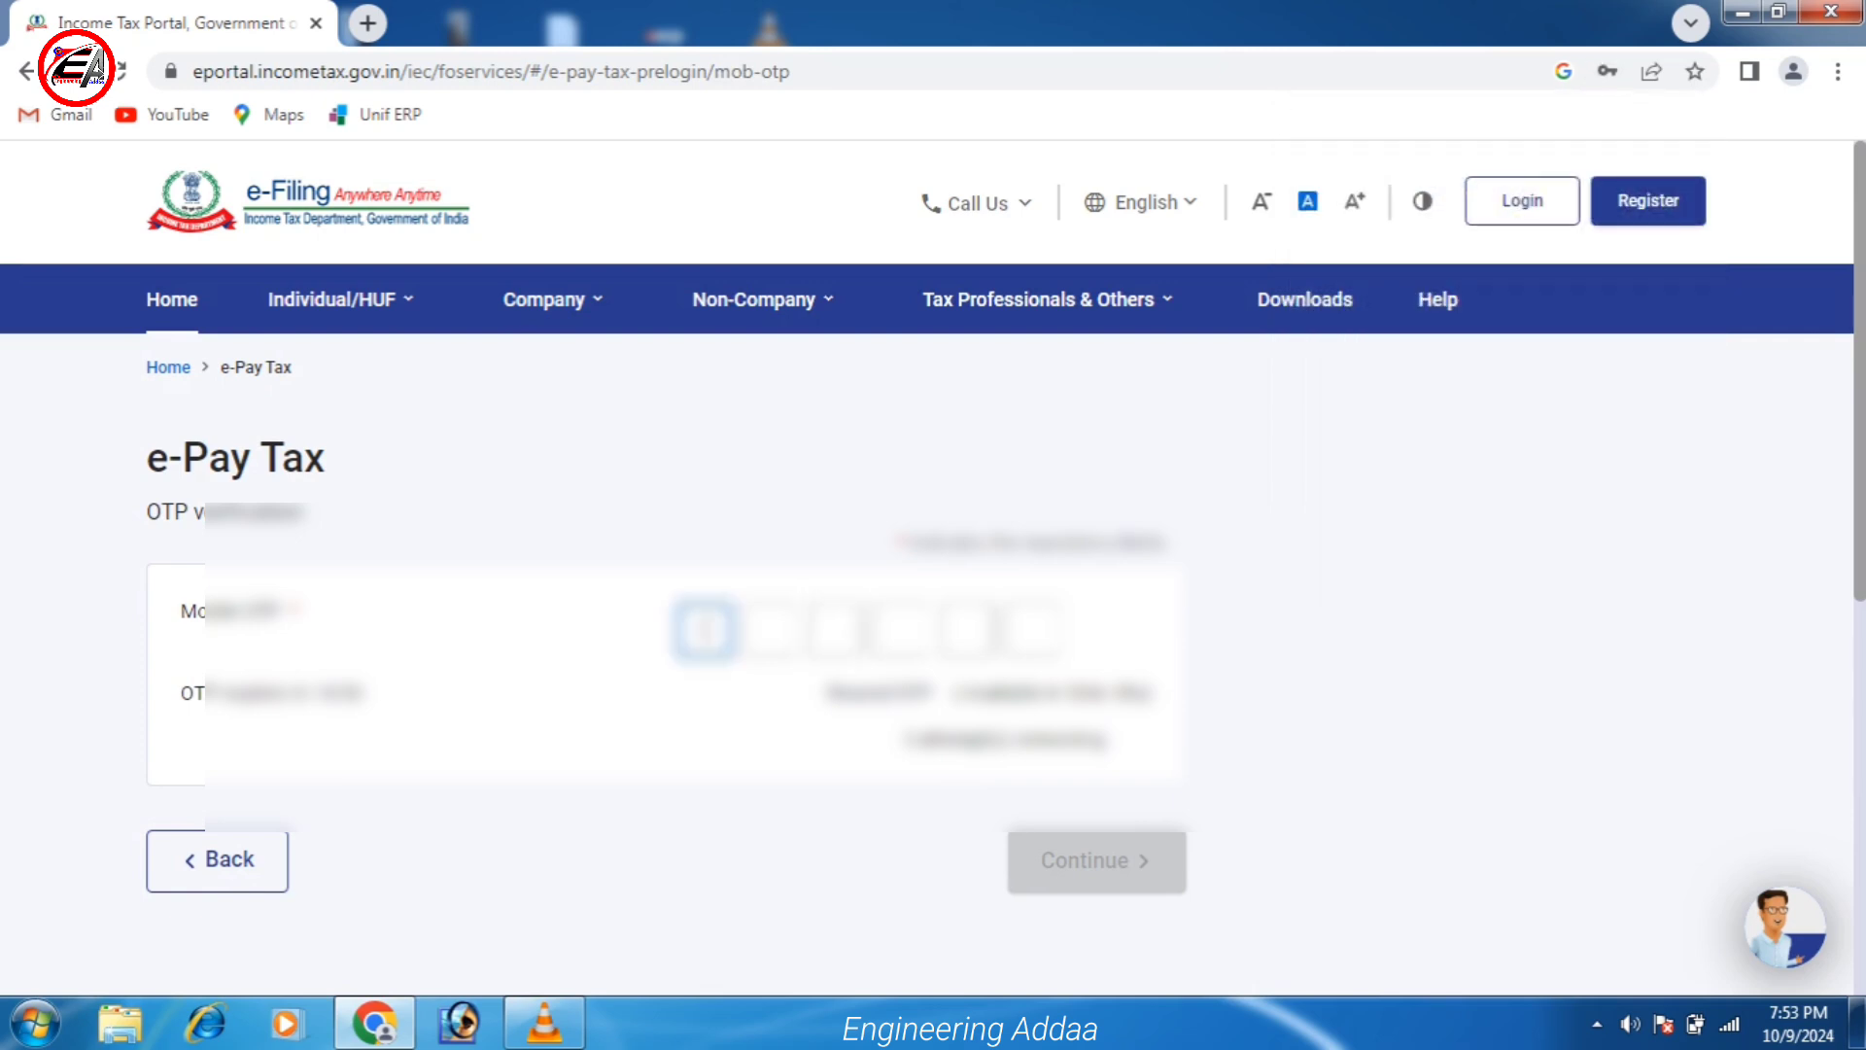
{"action": "key", "text": "Down"}
{"action": "key", "text": "Escape"}
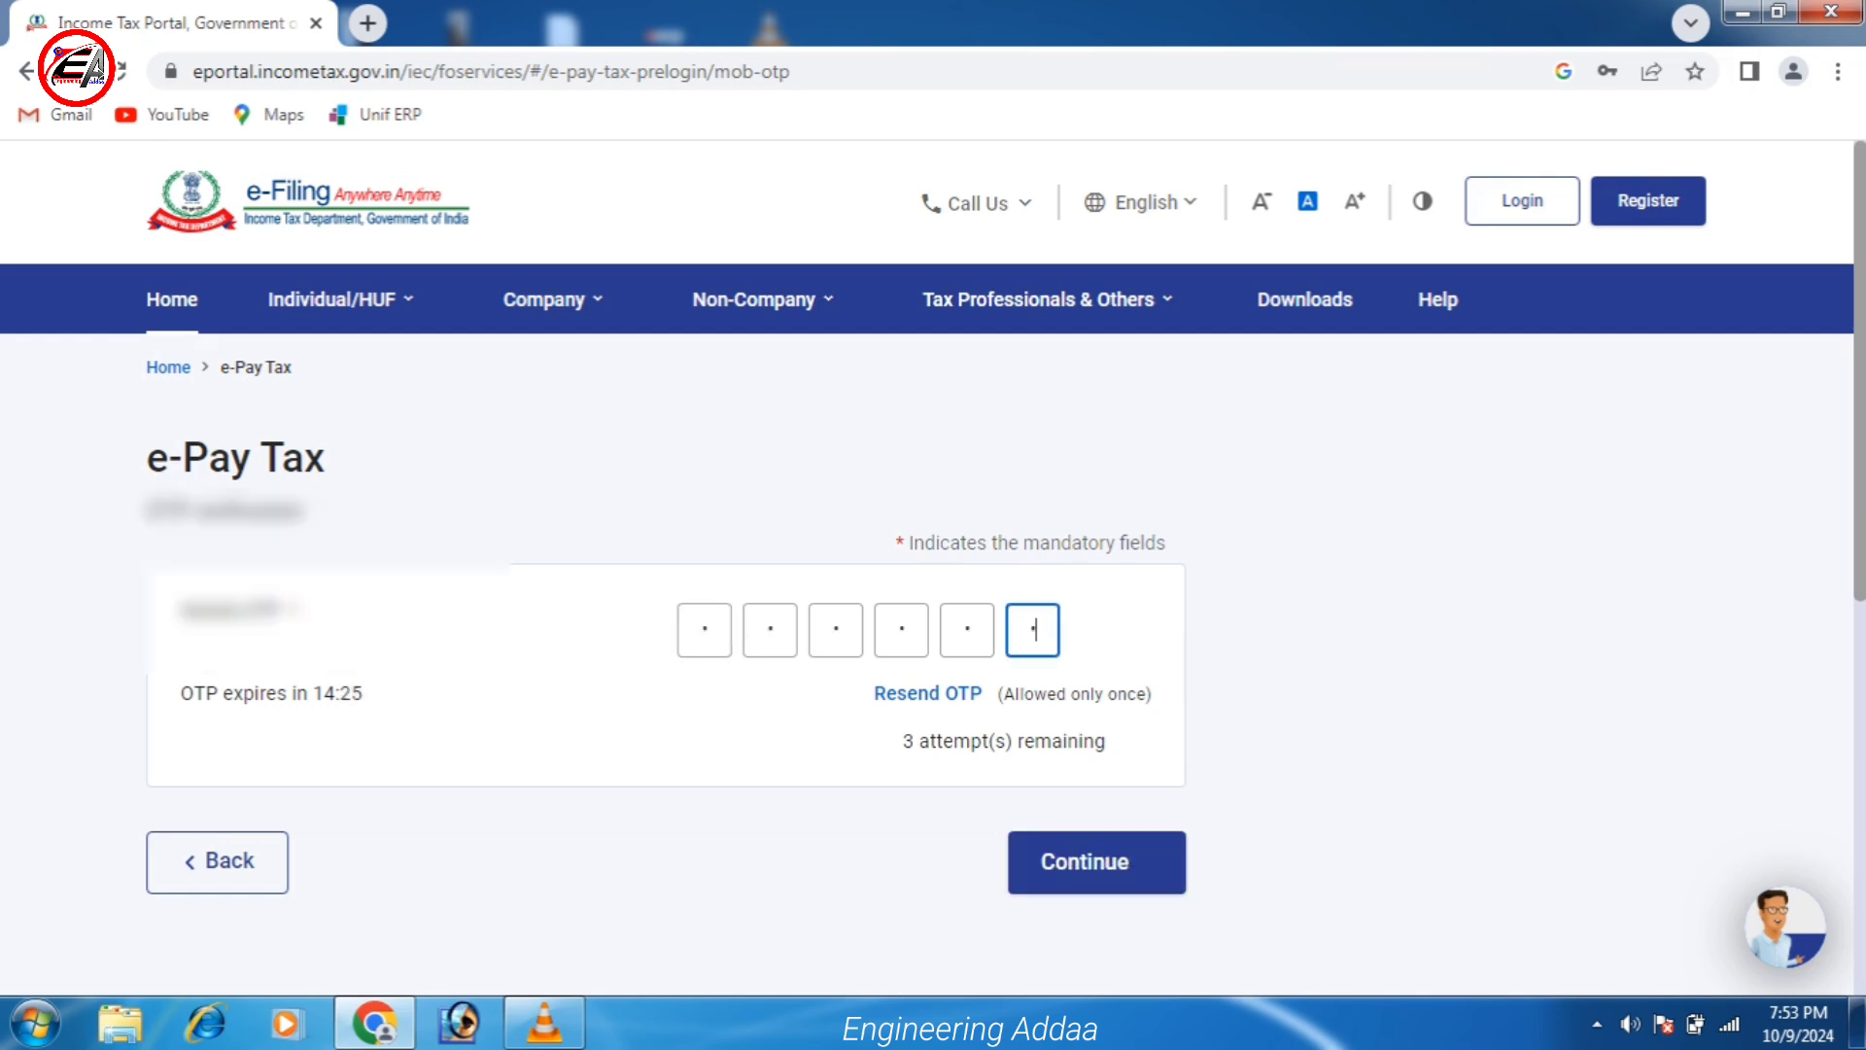
{"action": "key", "text": "Return"}
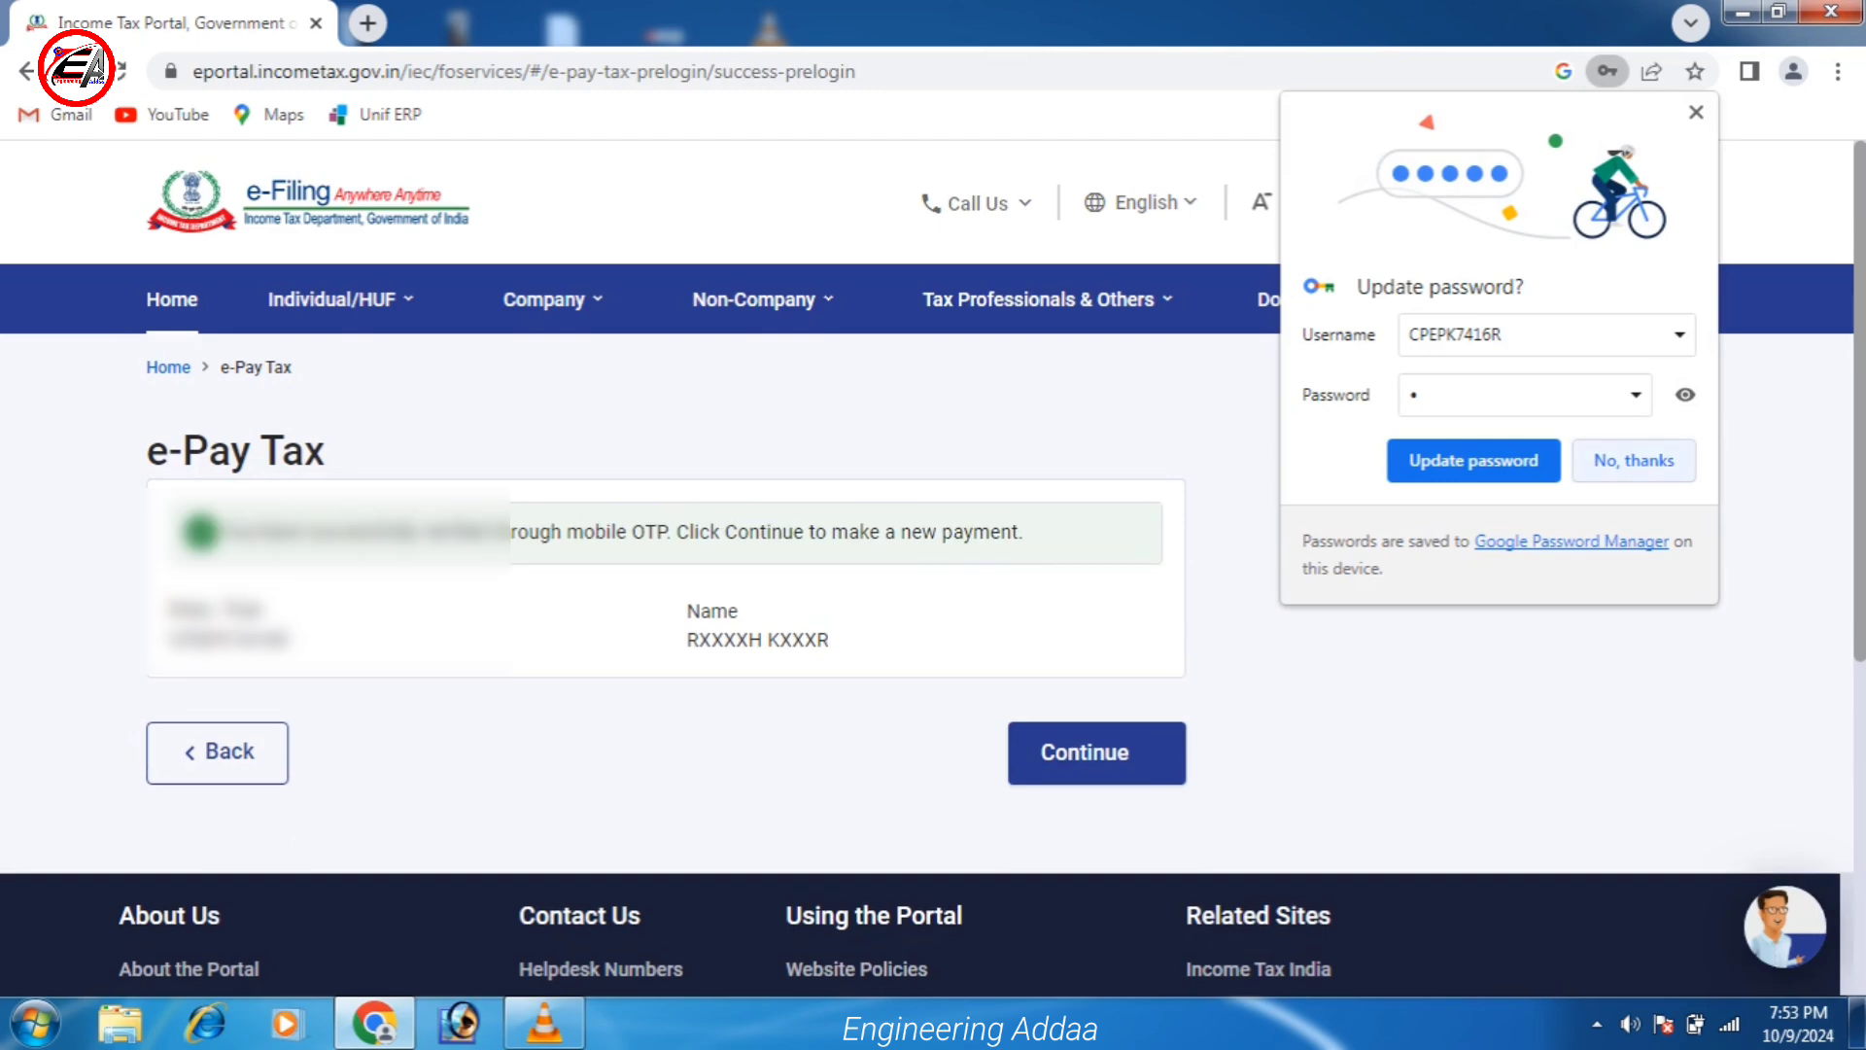
Dismiss the update-password prompt and view the e-Pay Tax payment category tiles.
{"action": "left_click", "coordinate": [1634, 459]}
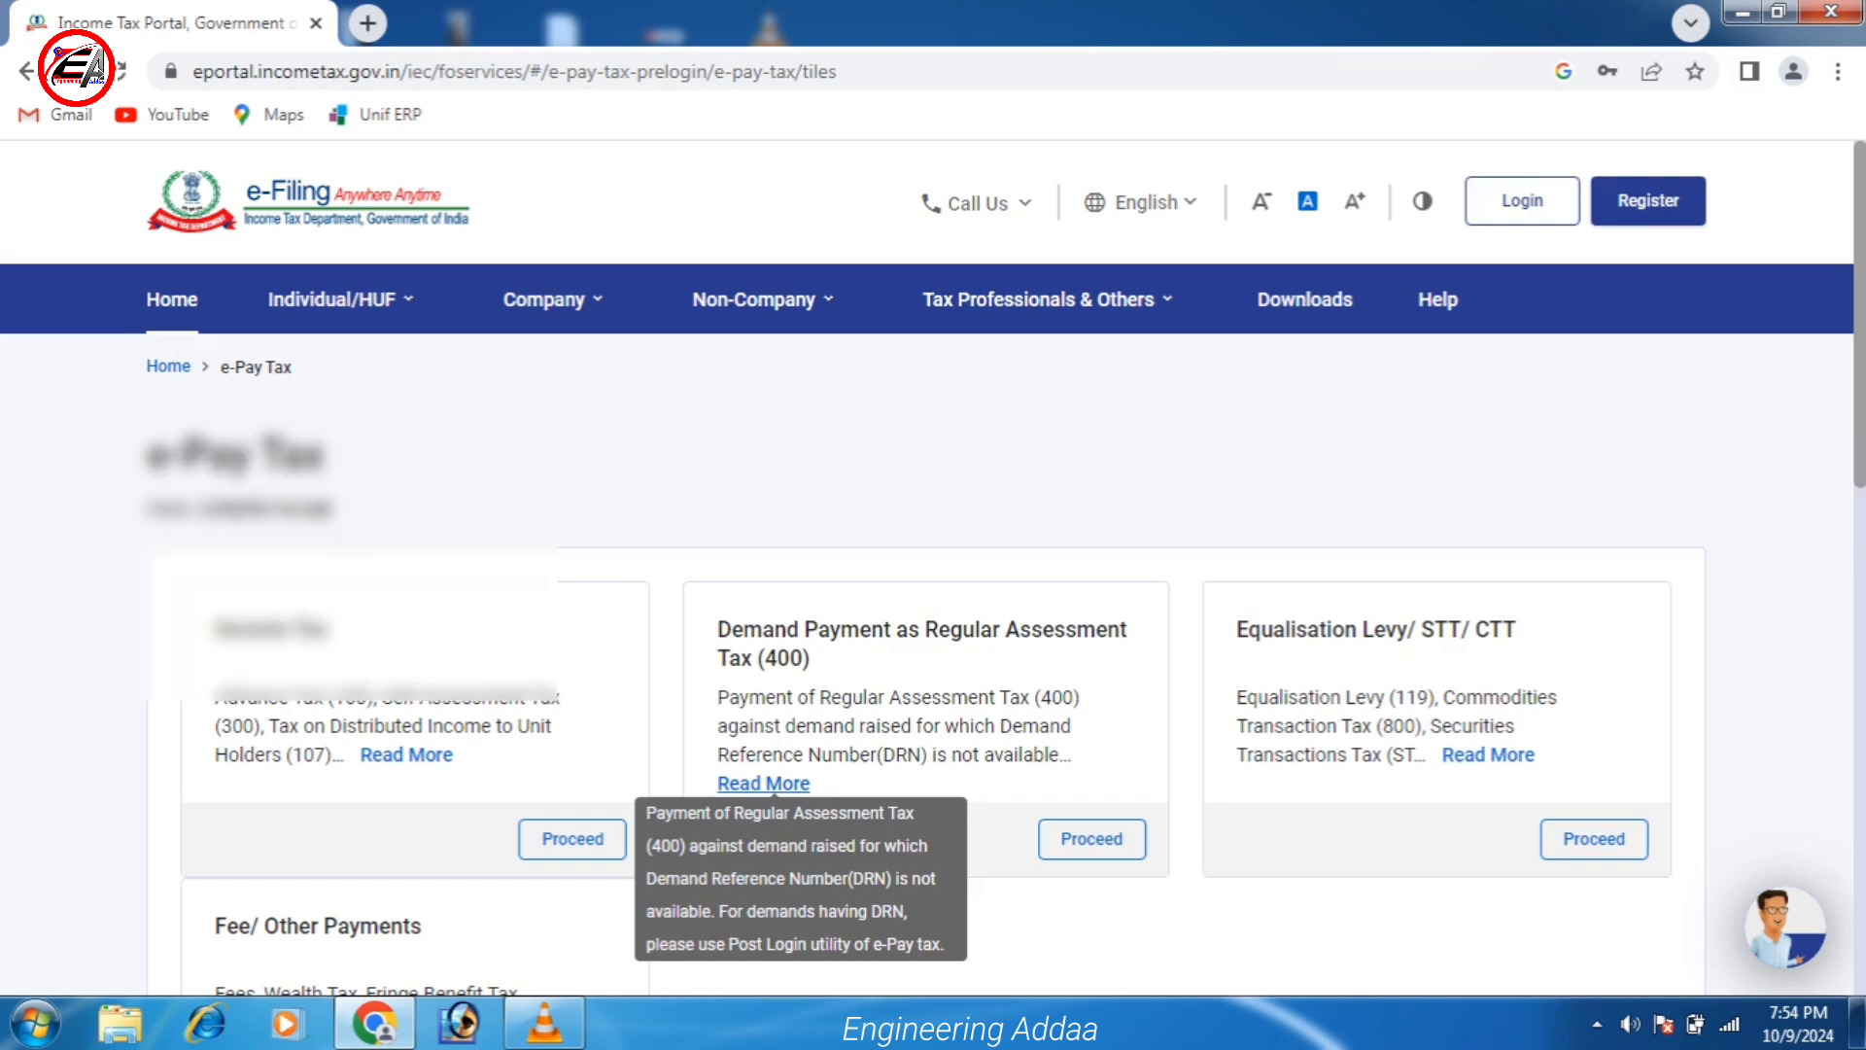
{"action": "scroll", "coordinate": [934, 583], "scroll_direction": "down", "scroll_amount": 2}
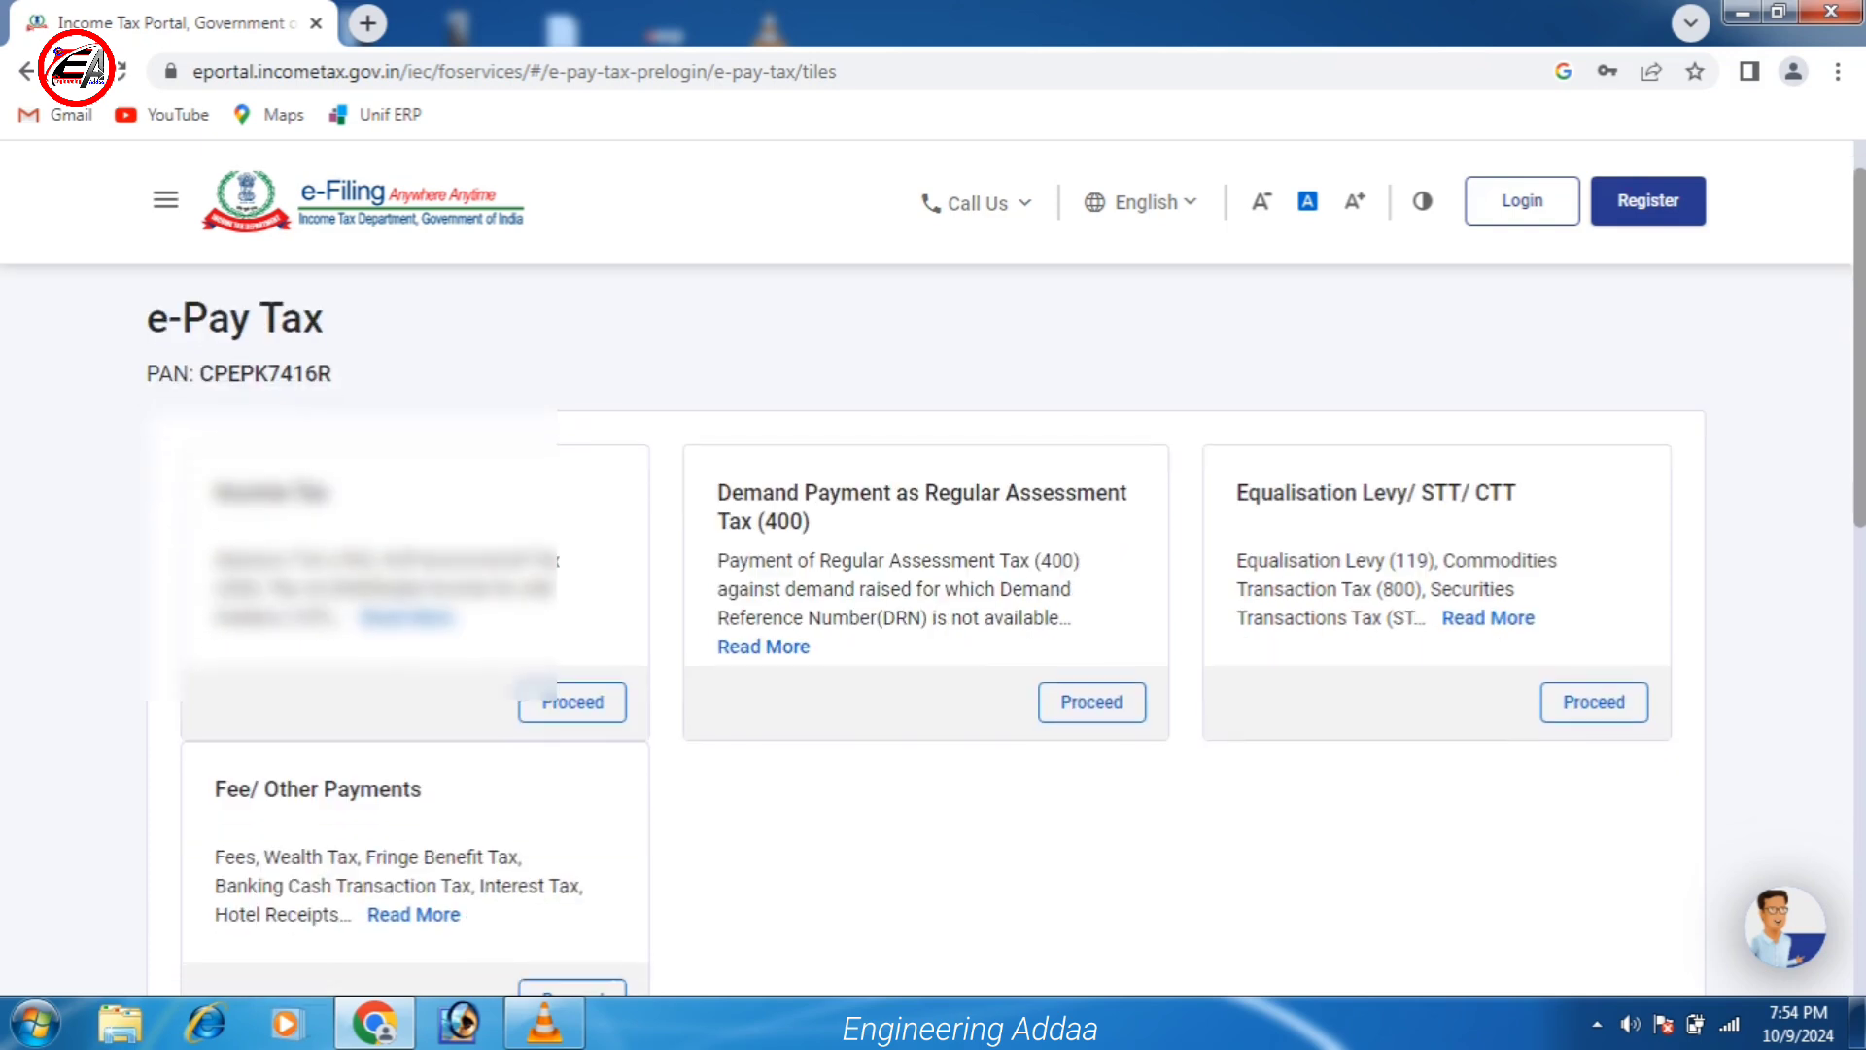
Start a new Income Tax payment for assessment year 2025-26.
{"action": "left_click", "coordinate": [573, 702]}
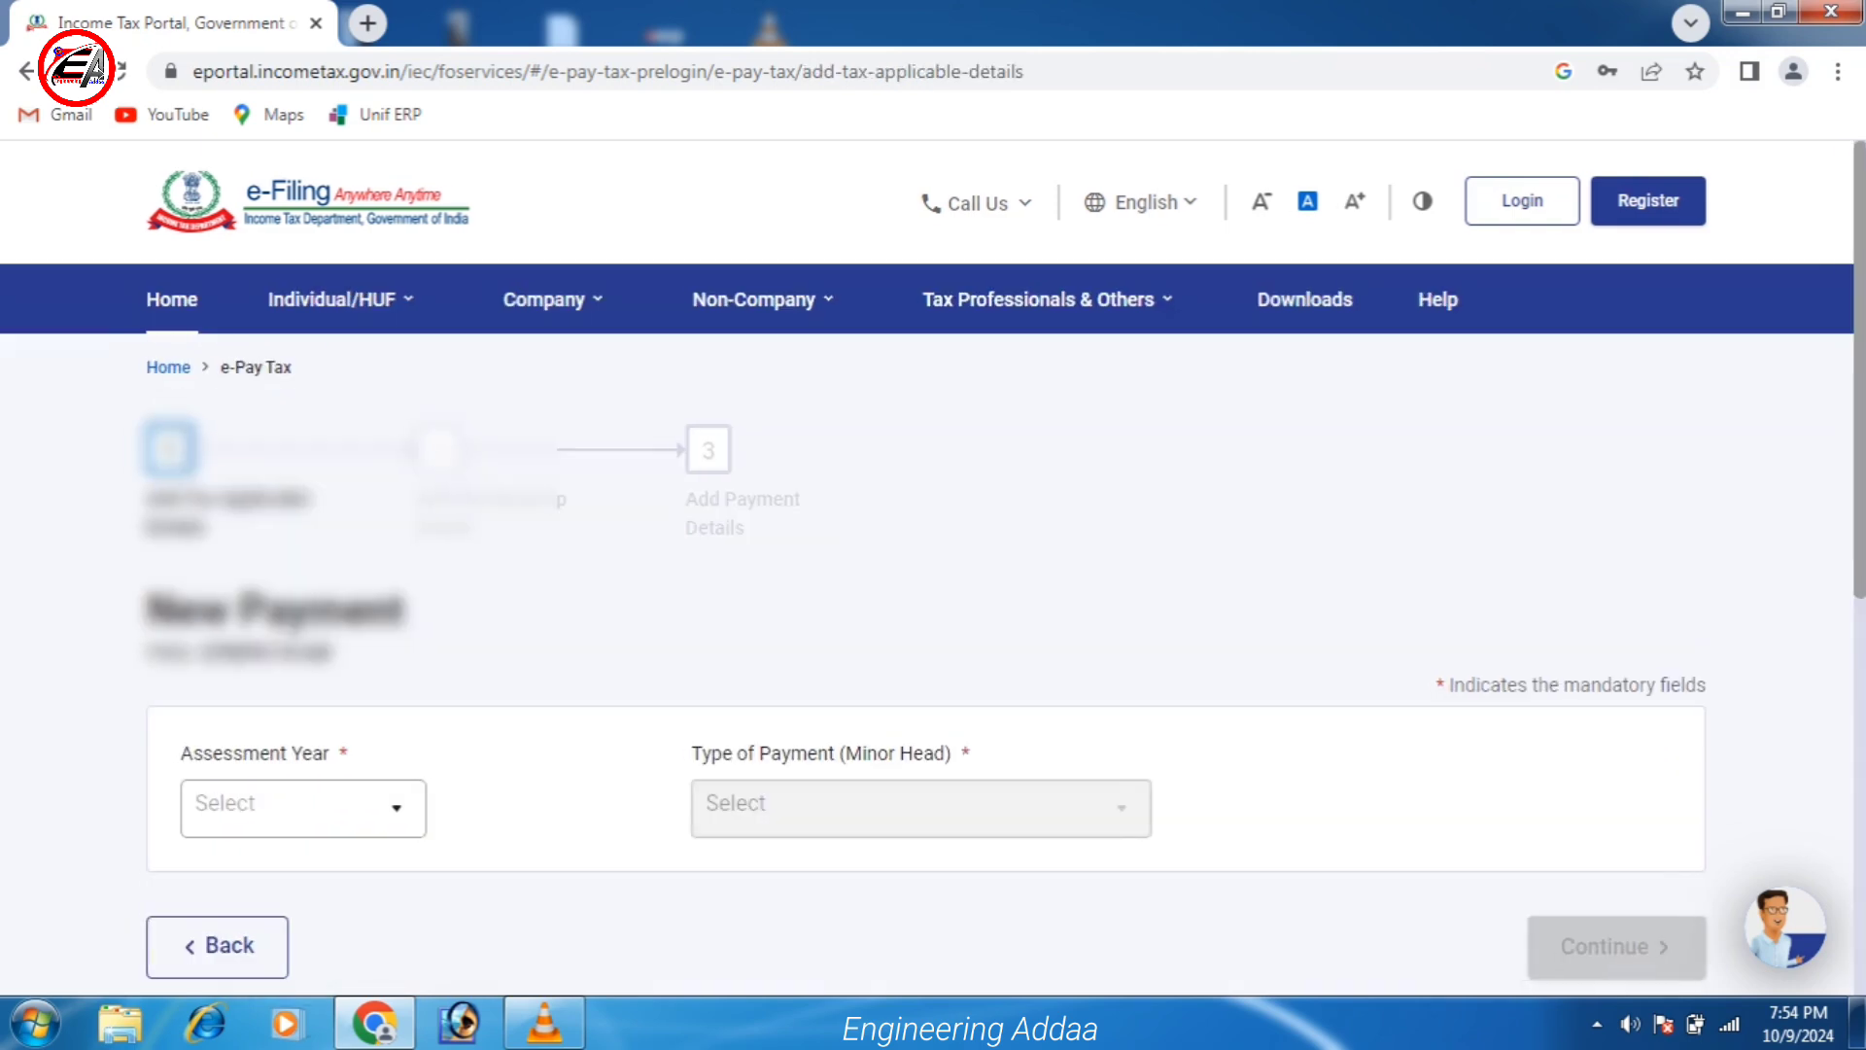
{"action": "scroll", "coordinate": [933, 583], "scroll_direction": "down", "scroll_amount": 3}
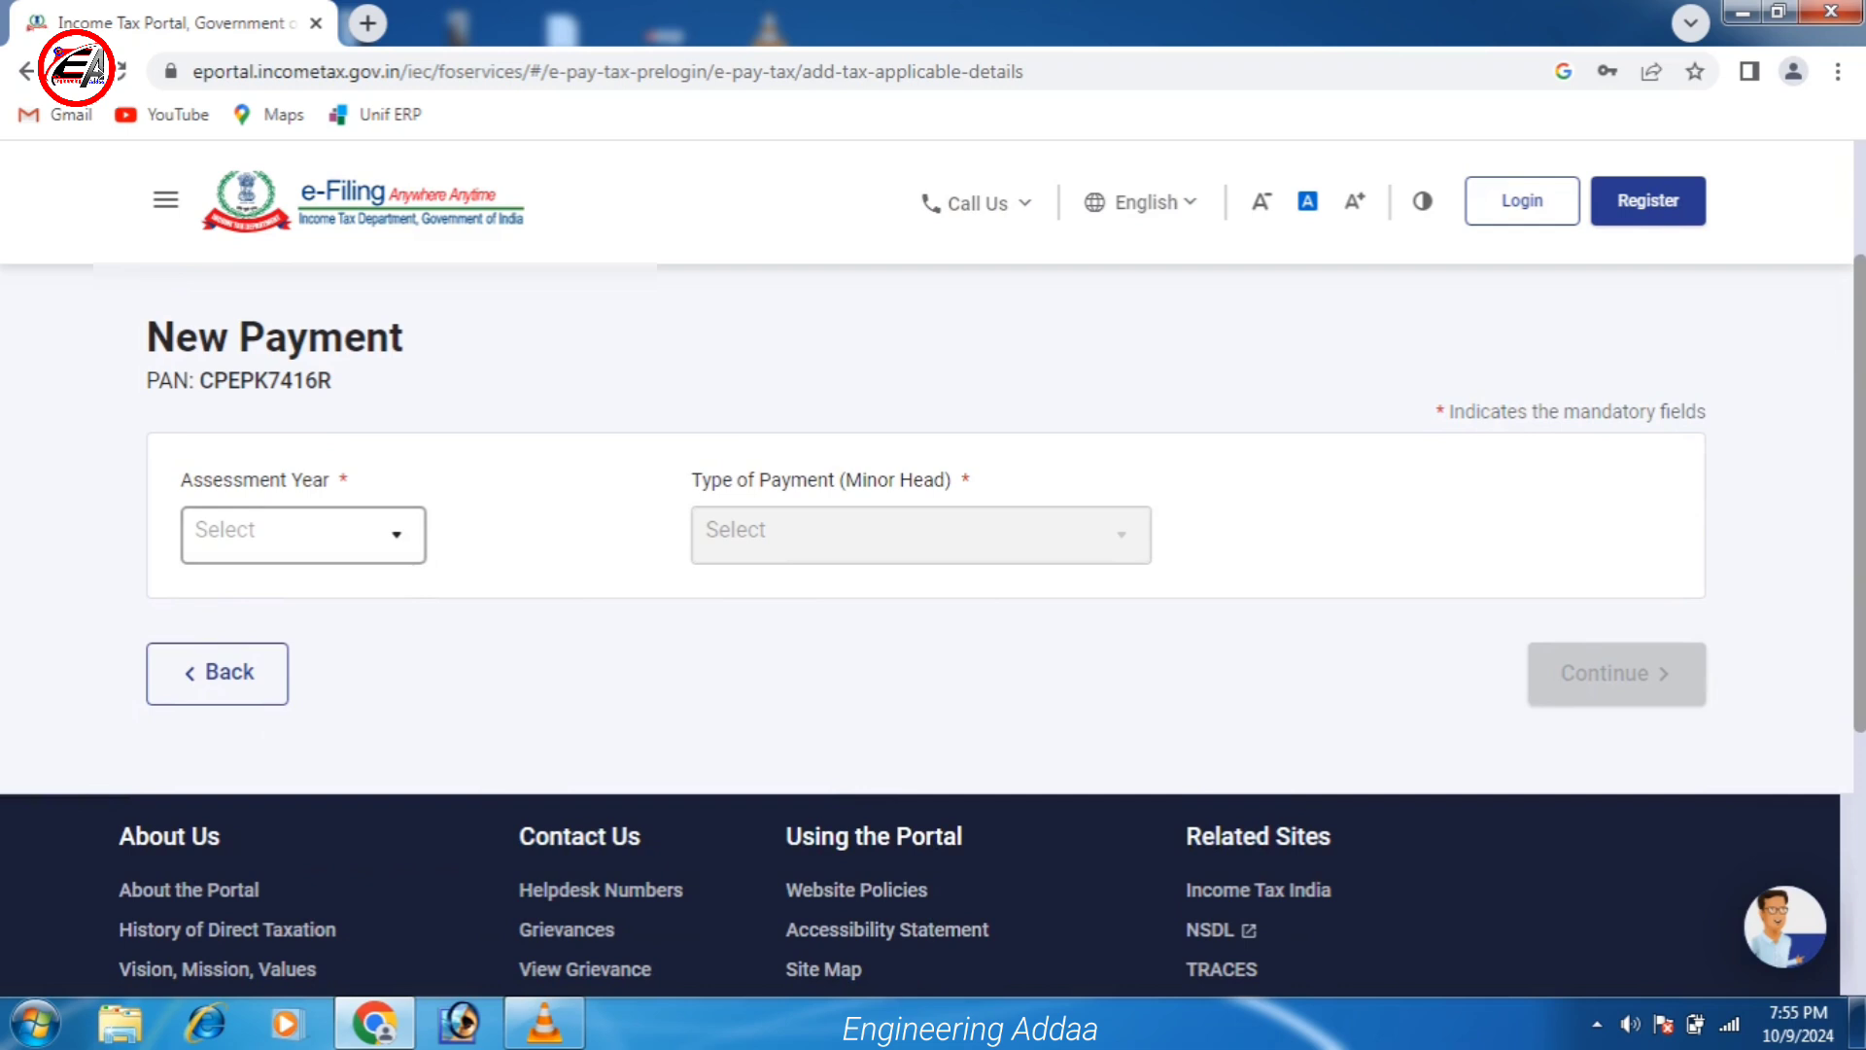
{"action": "scroll", "coordinate": [933, 583], "scroll_direction": "down", "scroll_amount": 1}
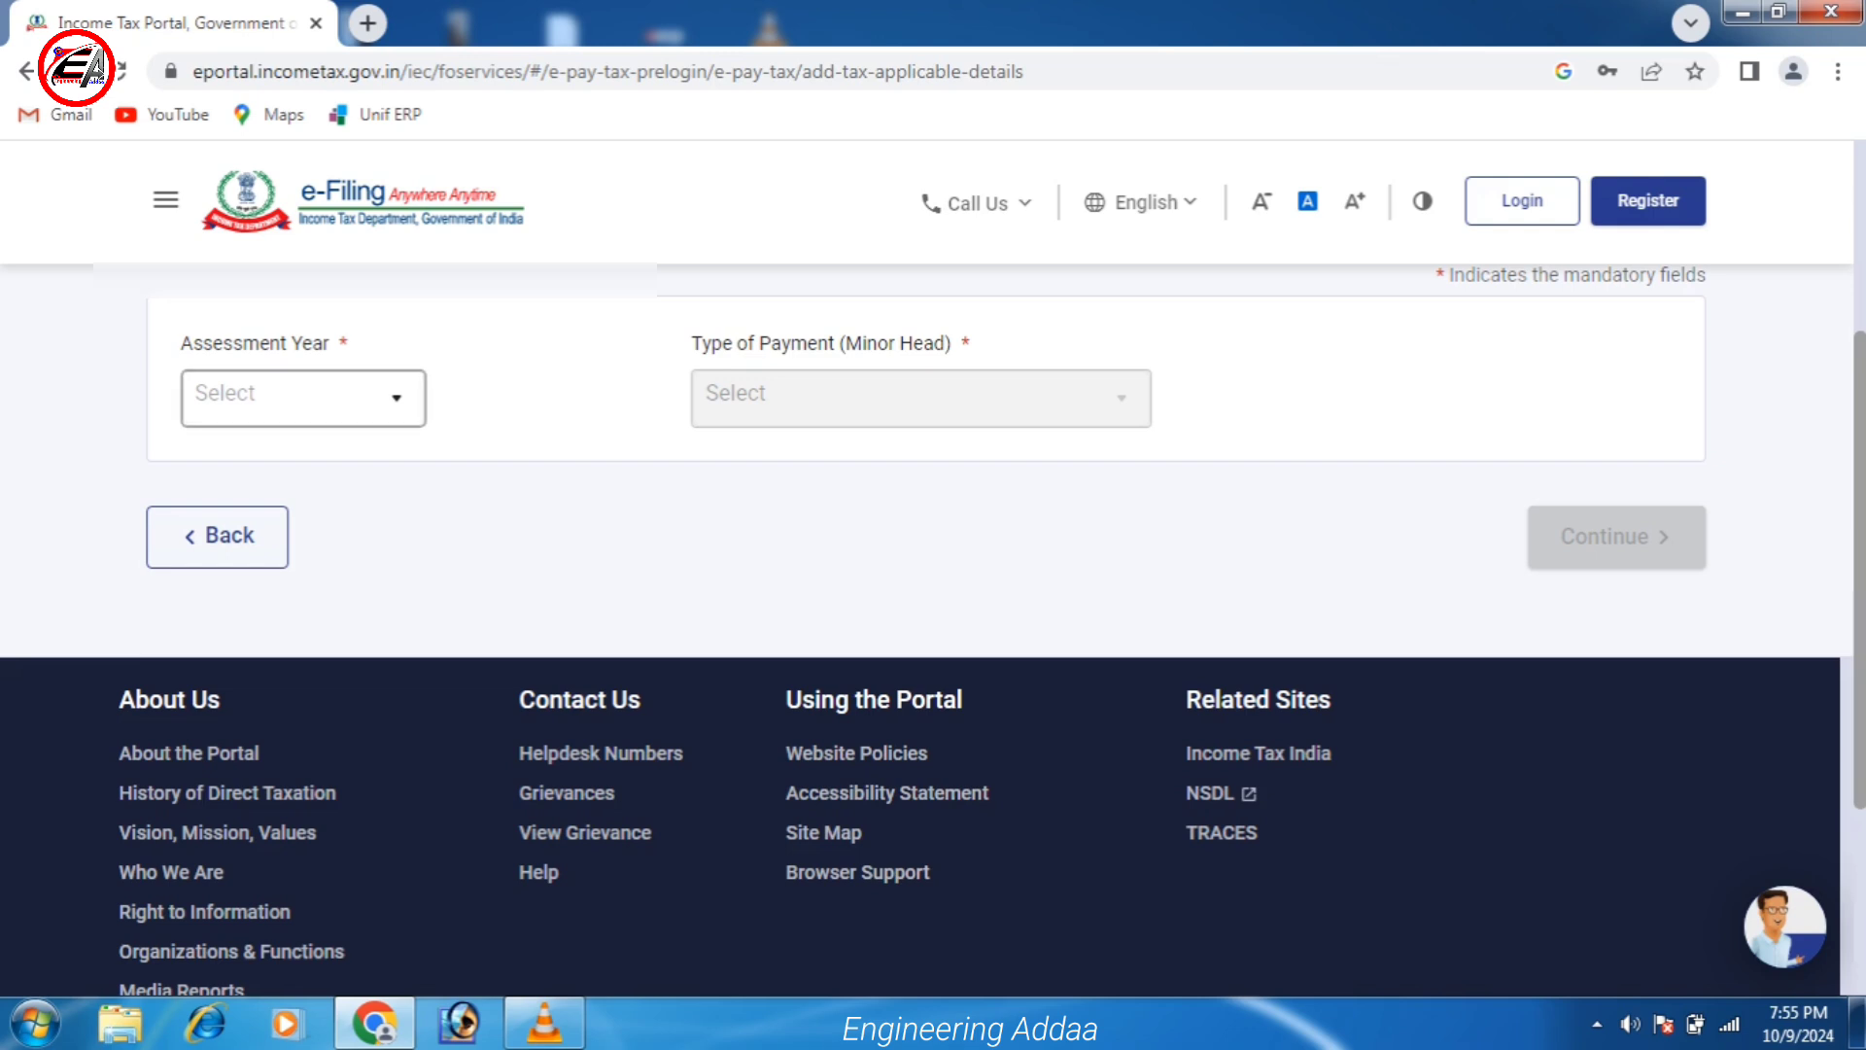
{"action": "left_click", "coordinate": [303, 397]}
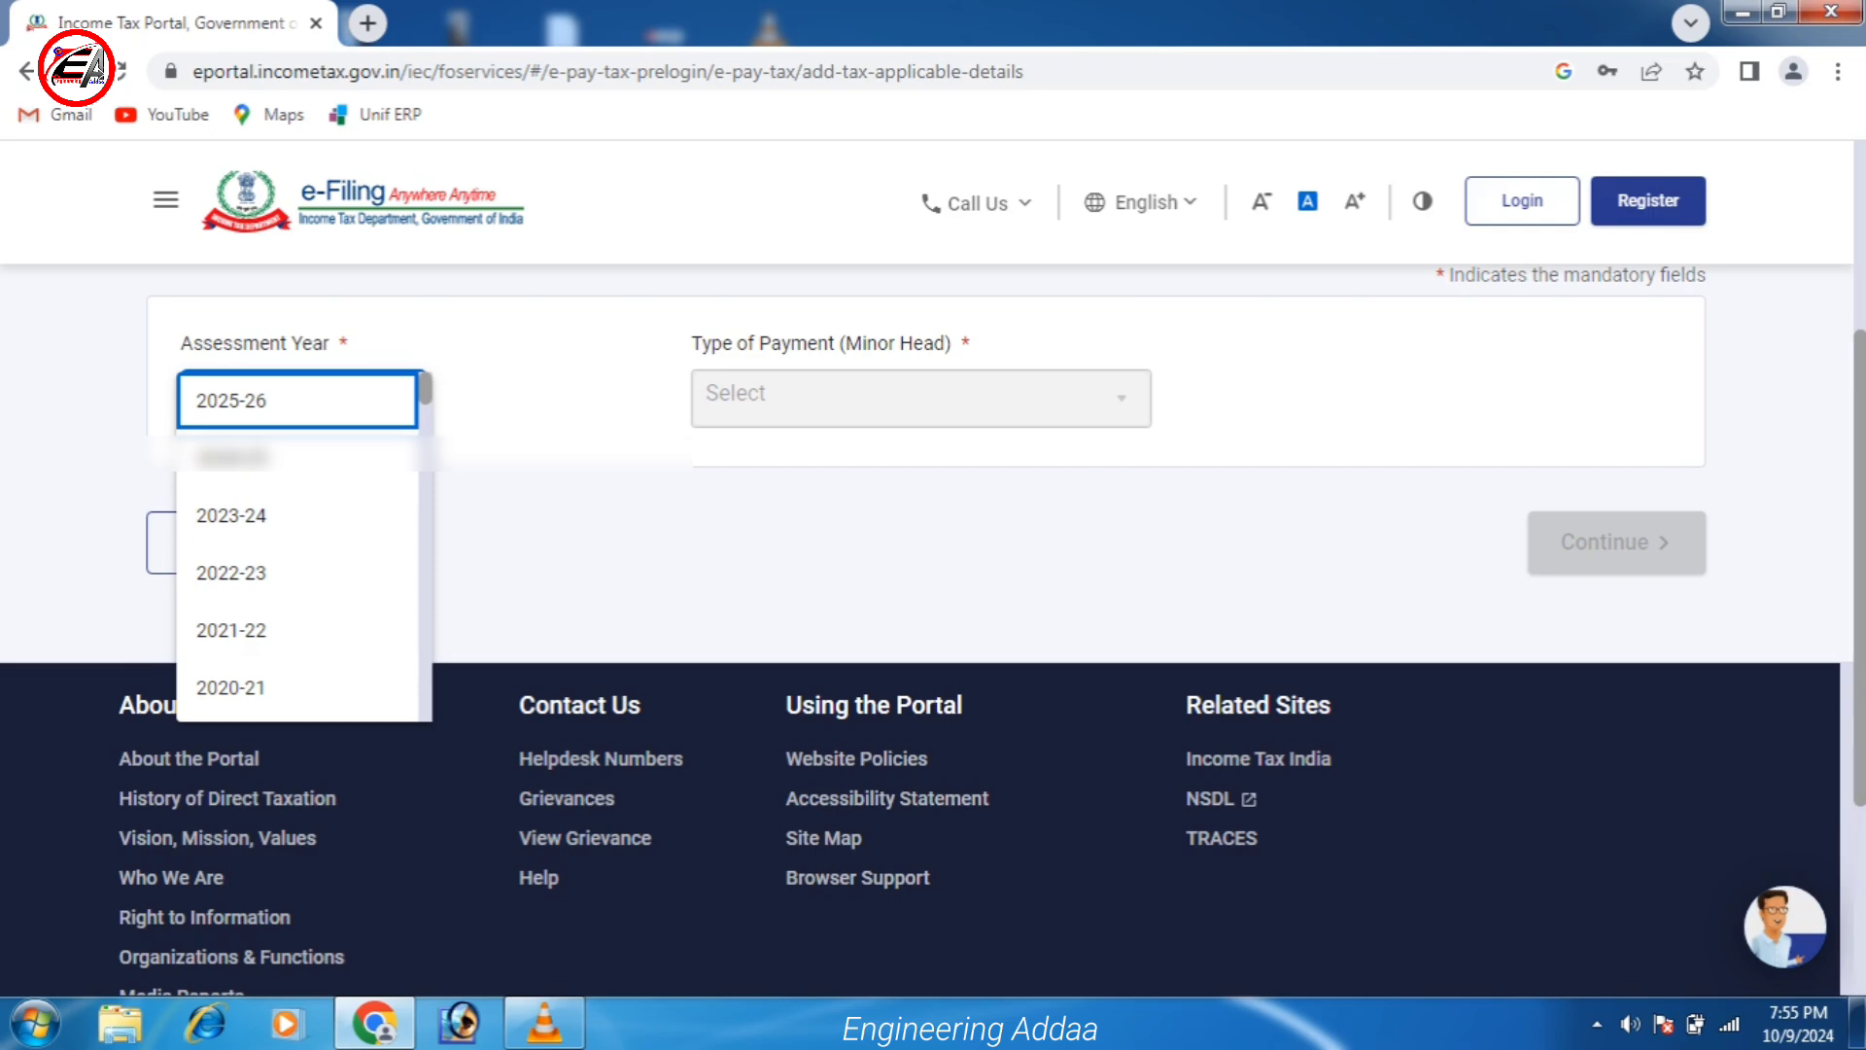
{"action": "scroll", "coordinate": [301, 584], "scroll_direction": "up", "scroll_amount": 3}
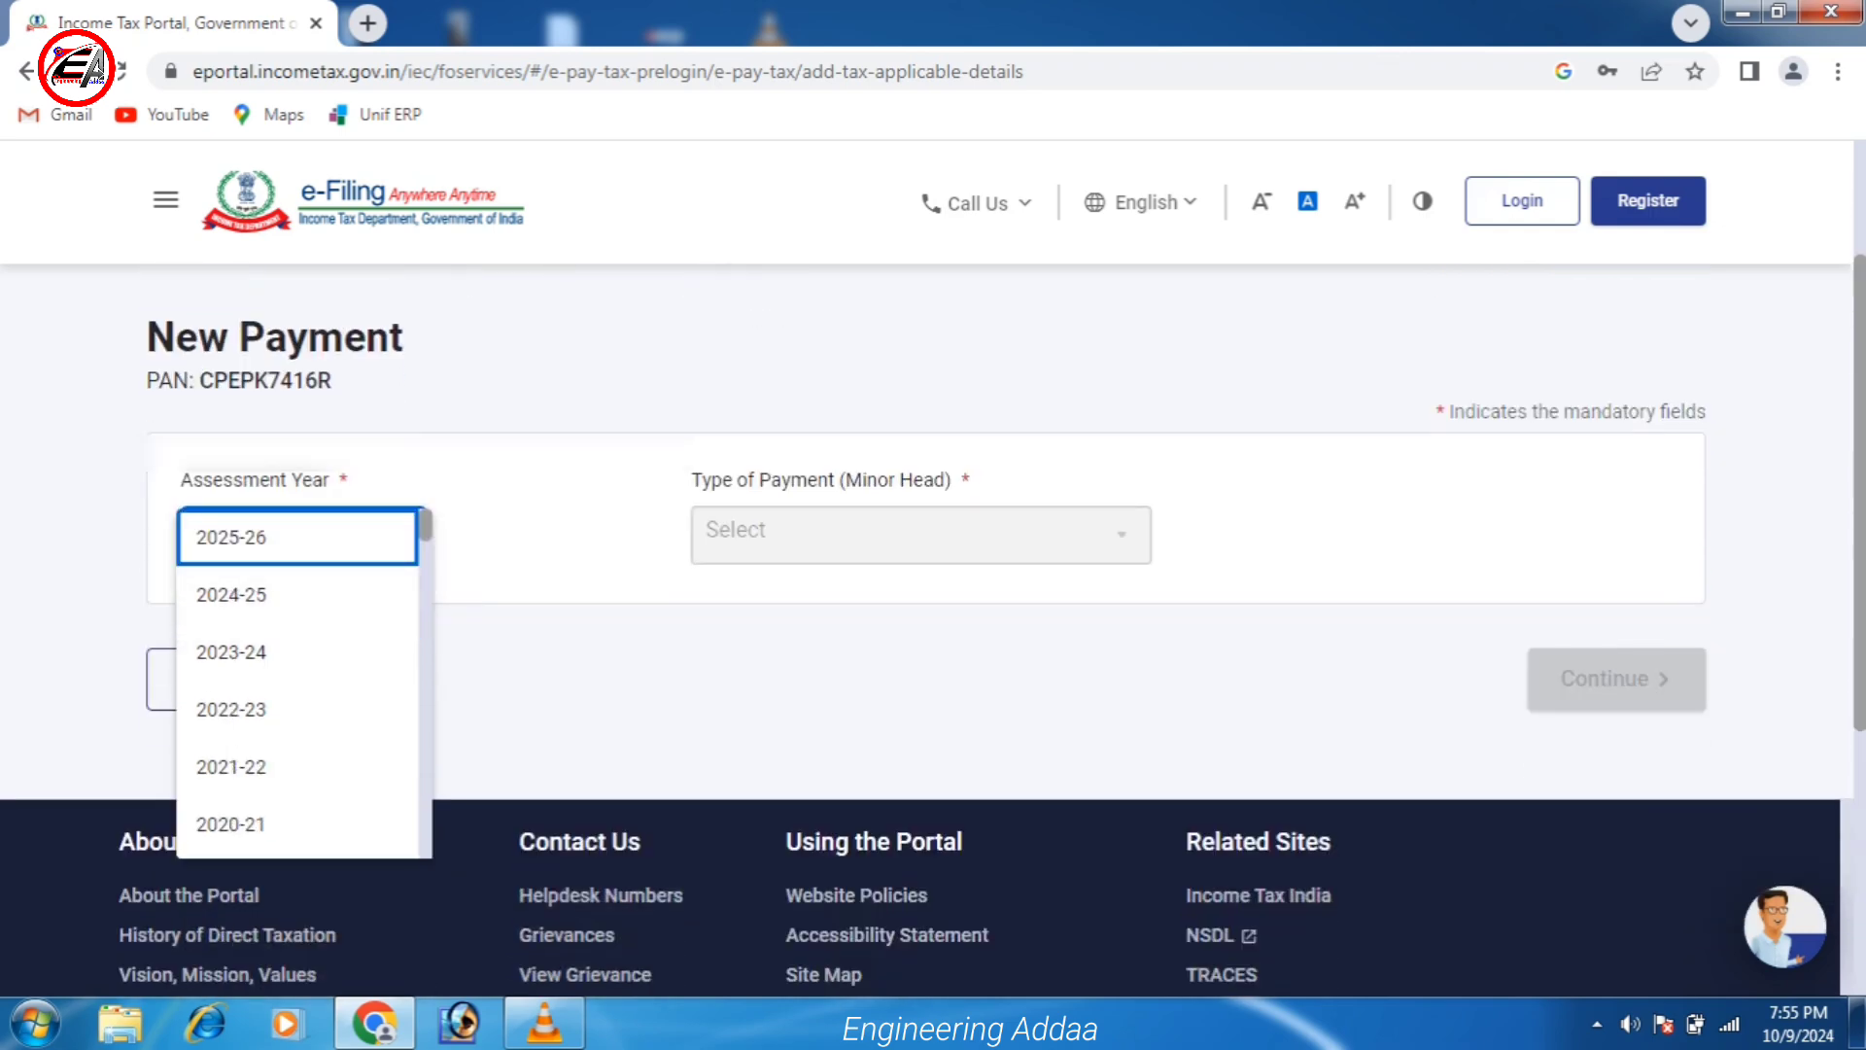
{"action": "scroll", "coordinate": [933, 564], "scroll_direction": "up", "scroll_amount": 1}
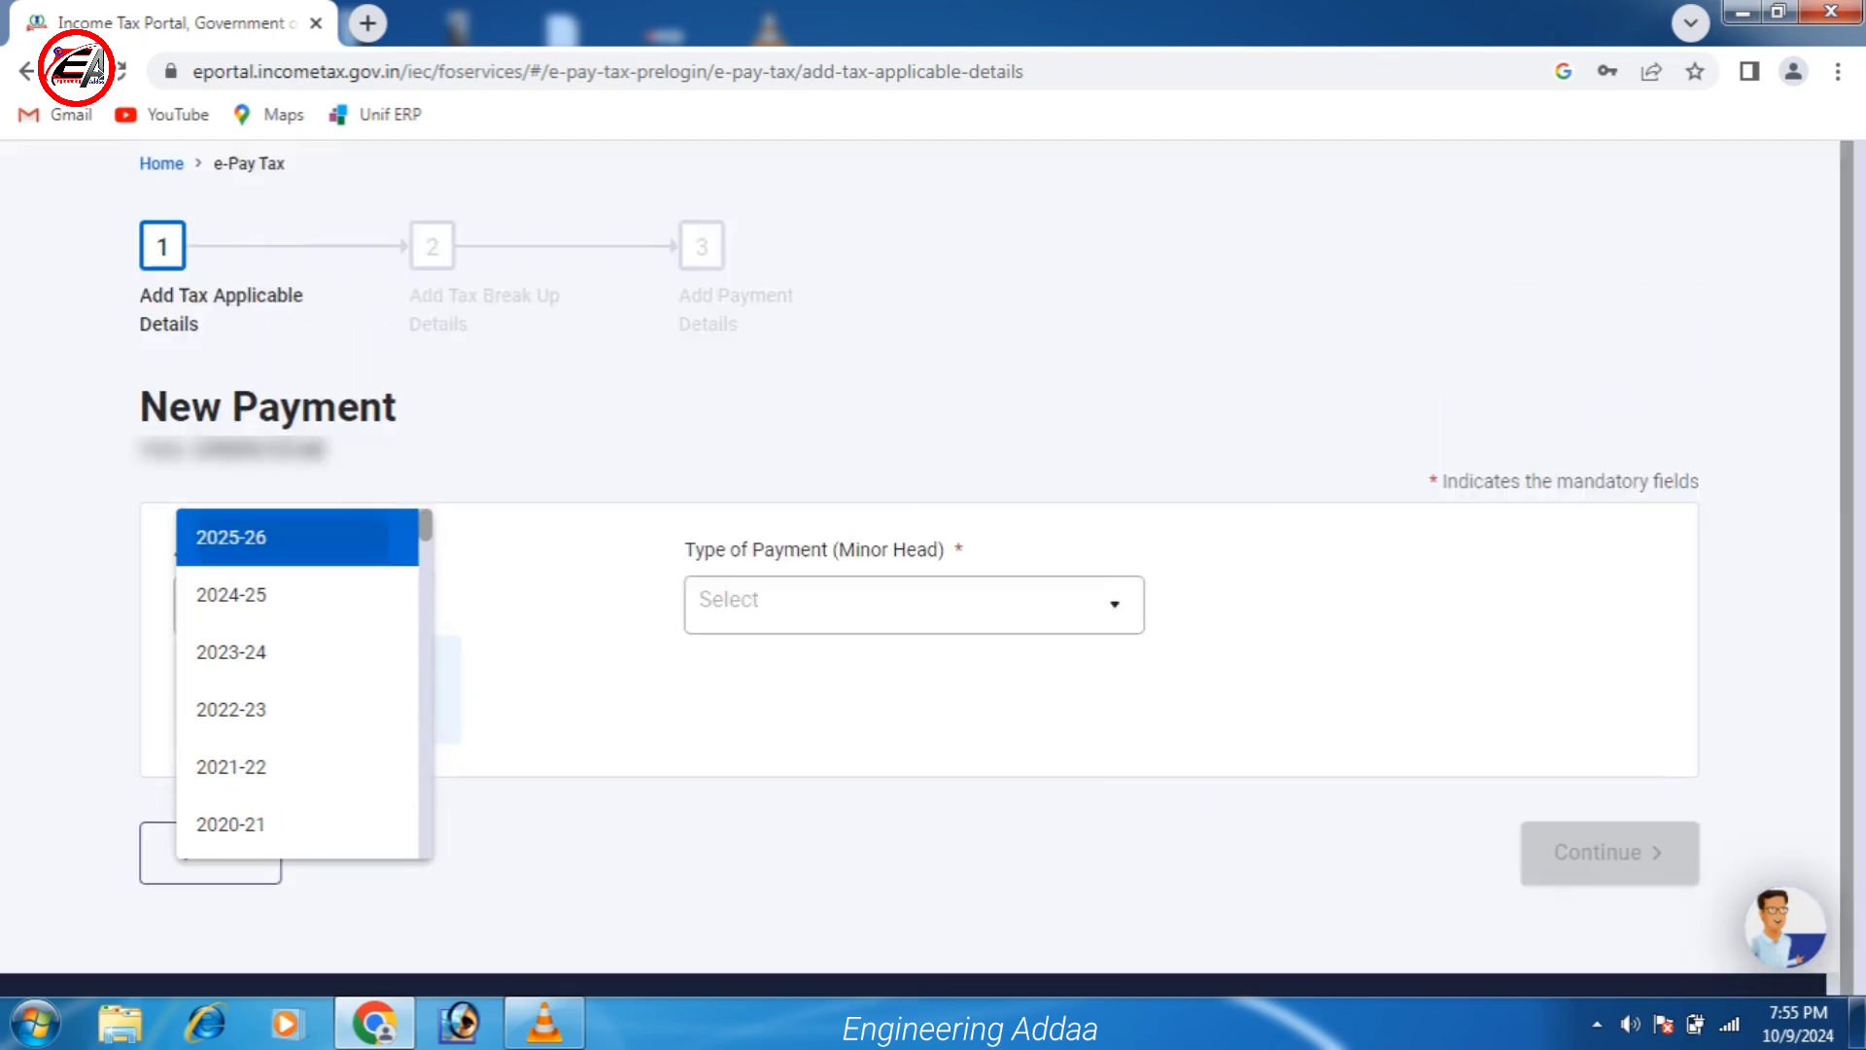
{"action": "key", "text": "Return"}
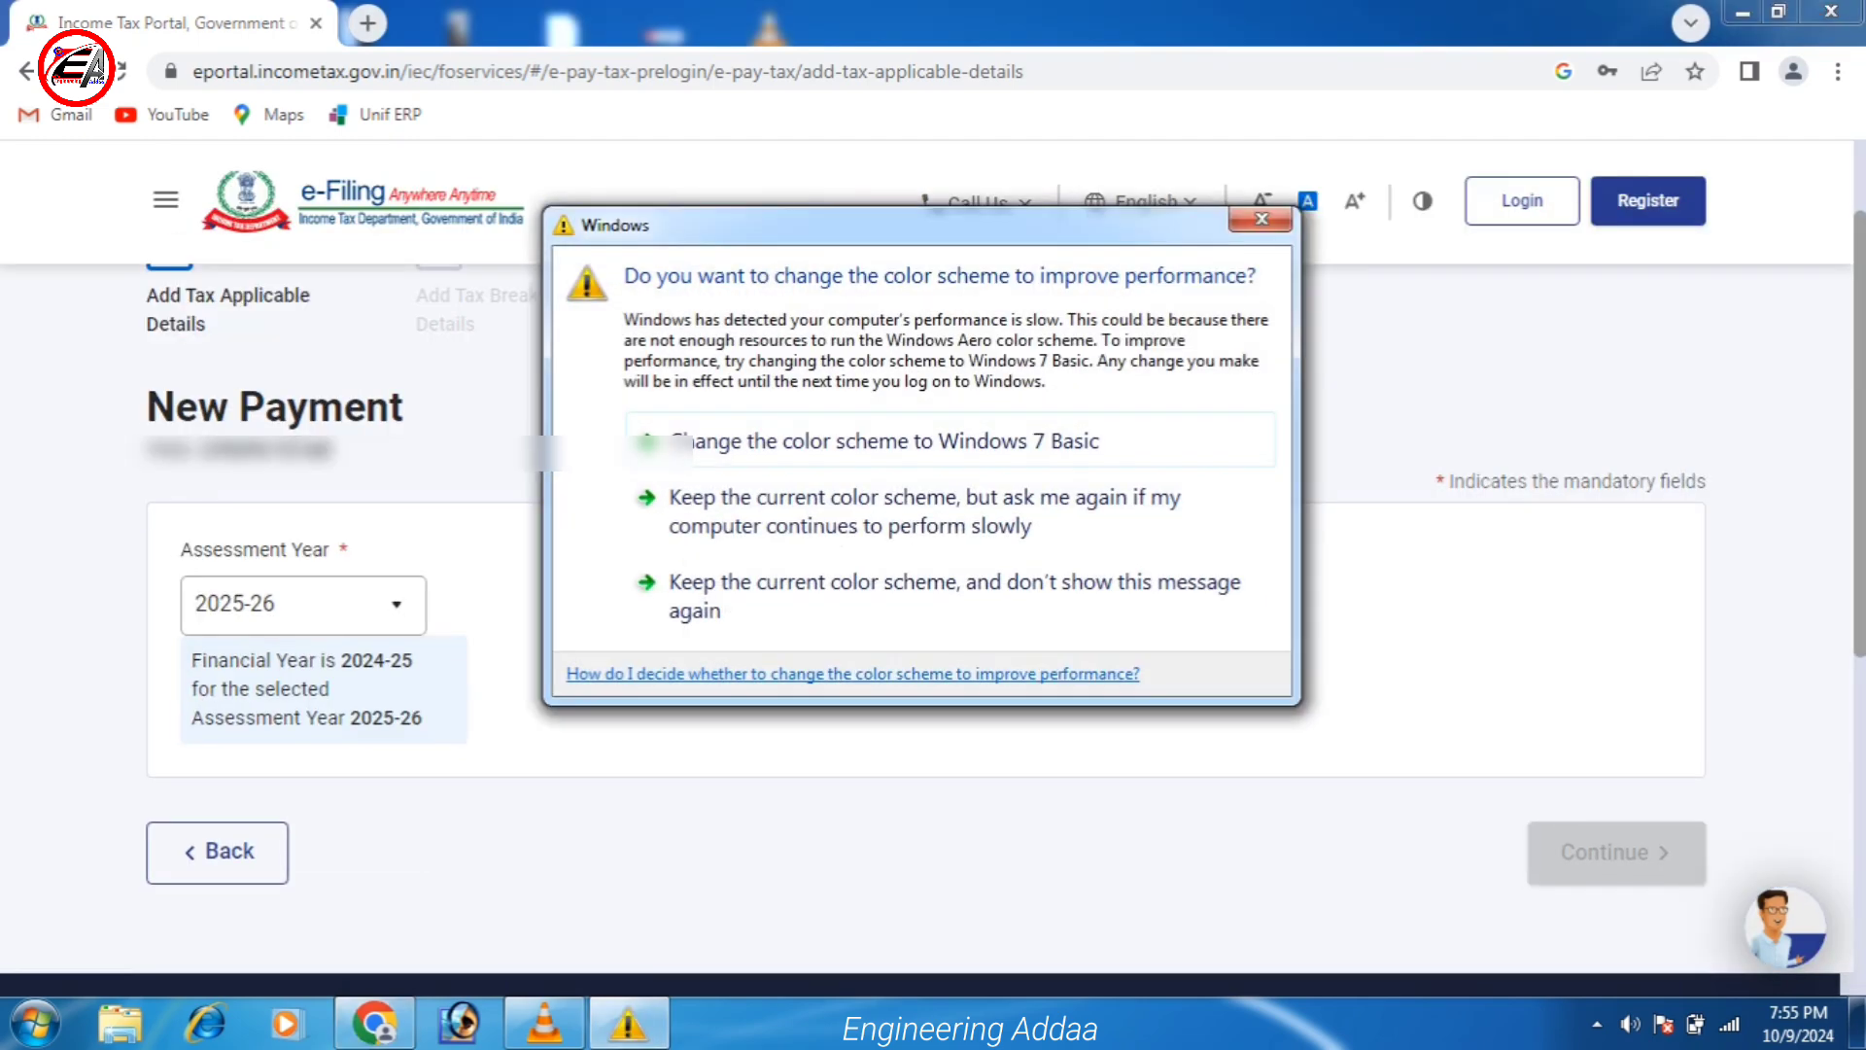
{"action": "key", "text": "Escape"}
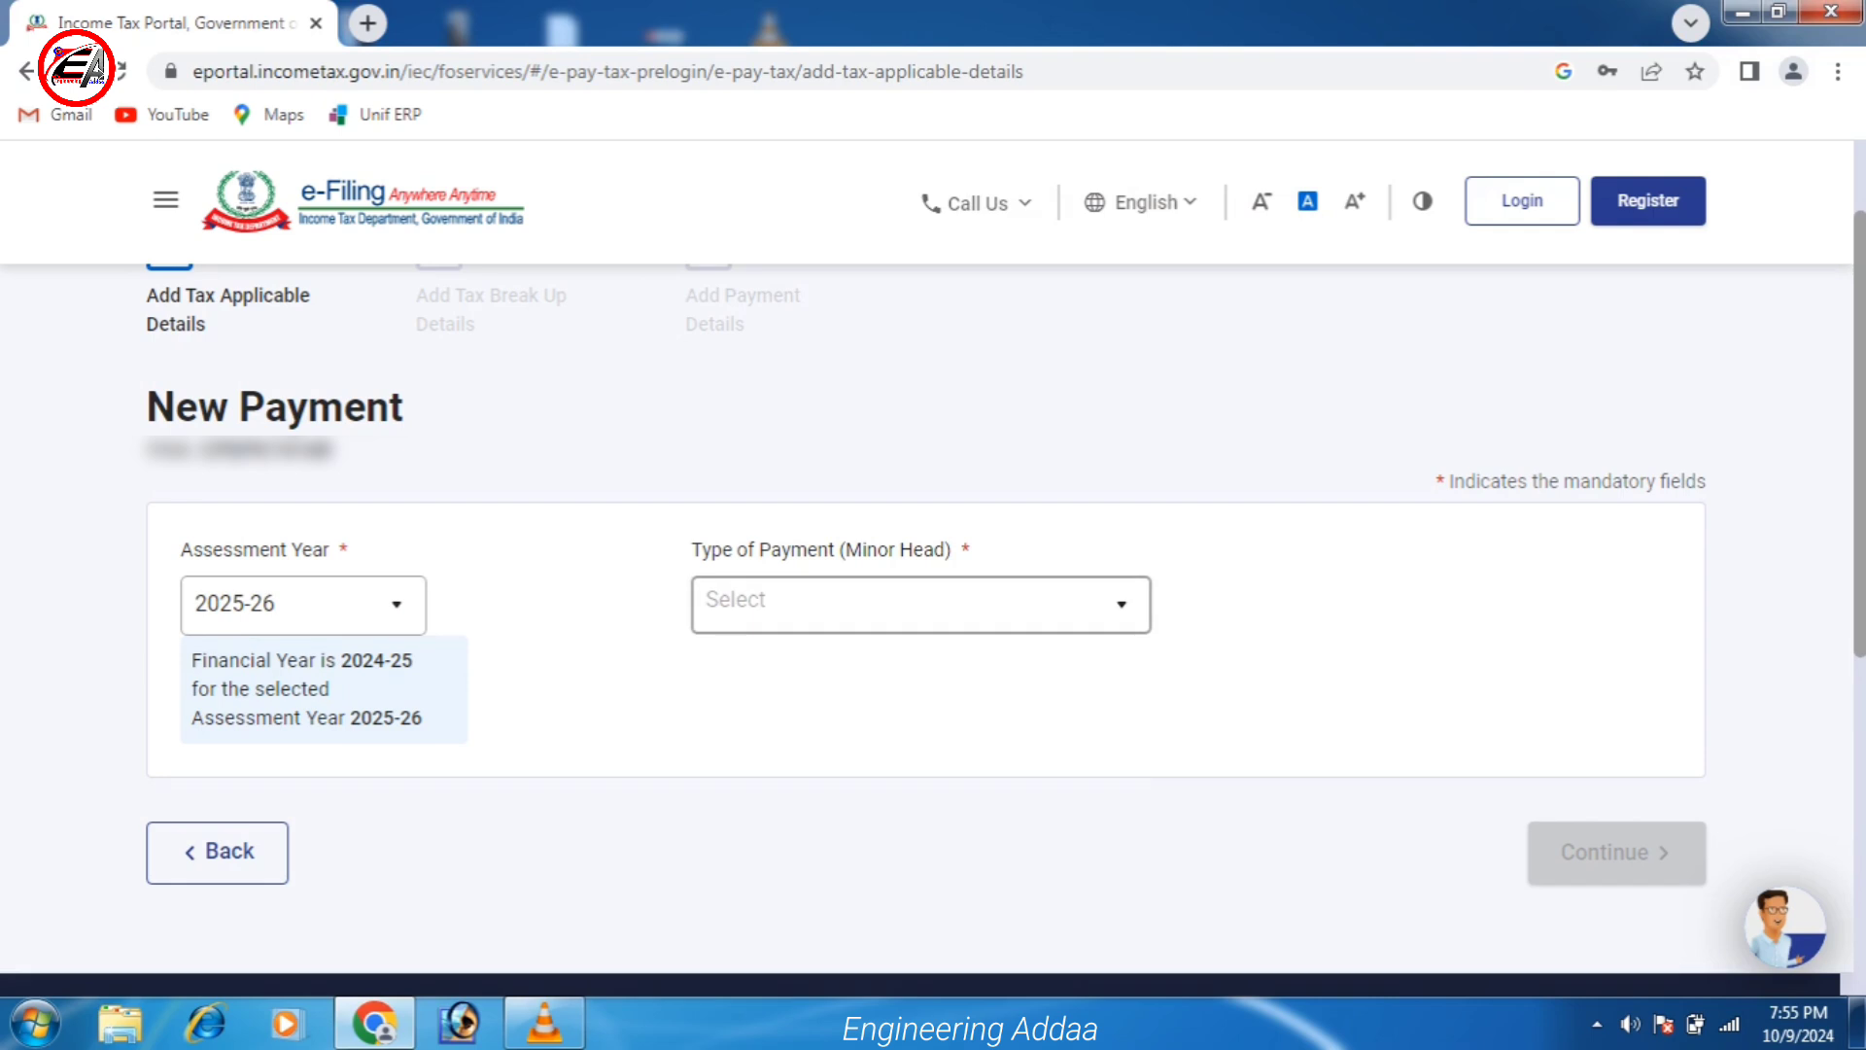
Choose Other Receipts (500), tick 'Fee for delay in linking PAN with Aadhaar', and continue.
{"action": "left_click", "coordinate": [914, 605]}
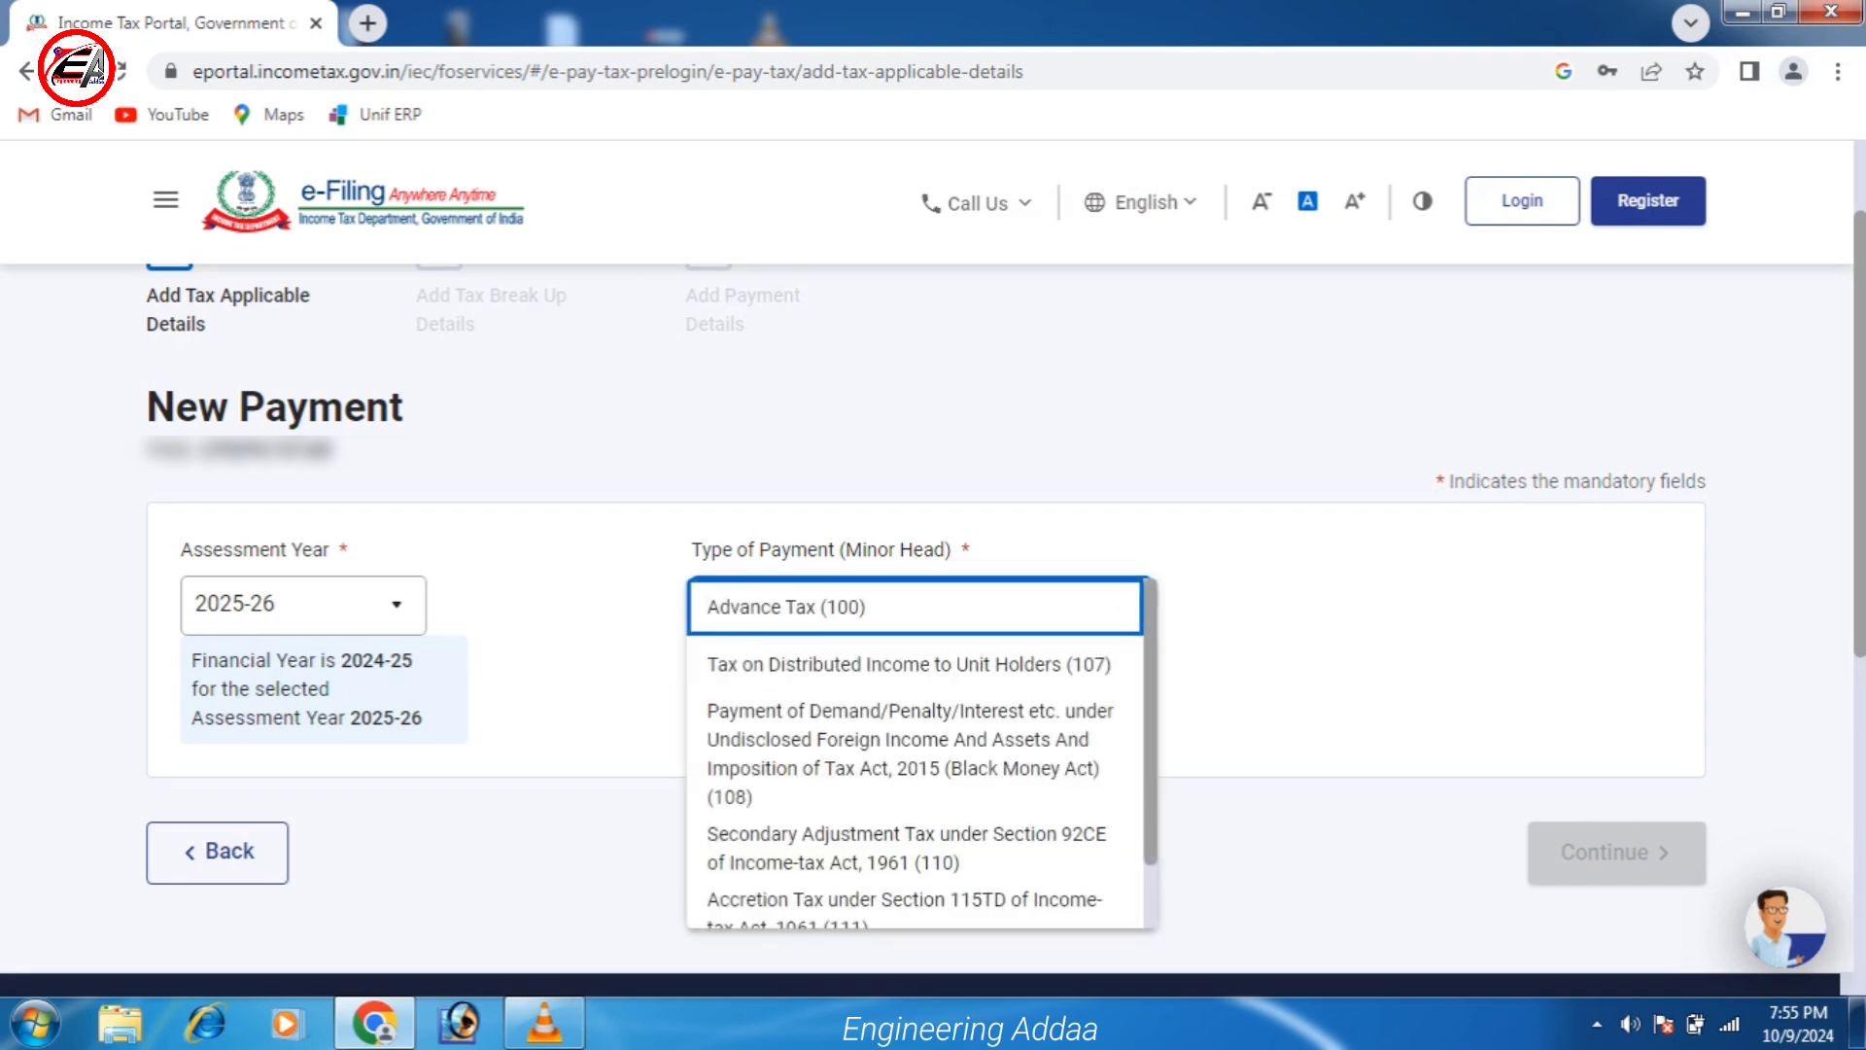
{"action": "scroll", "coordinate": [914, 758], "scroll_direction": "down", "scroll_amount": 5}
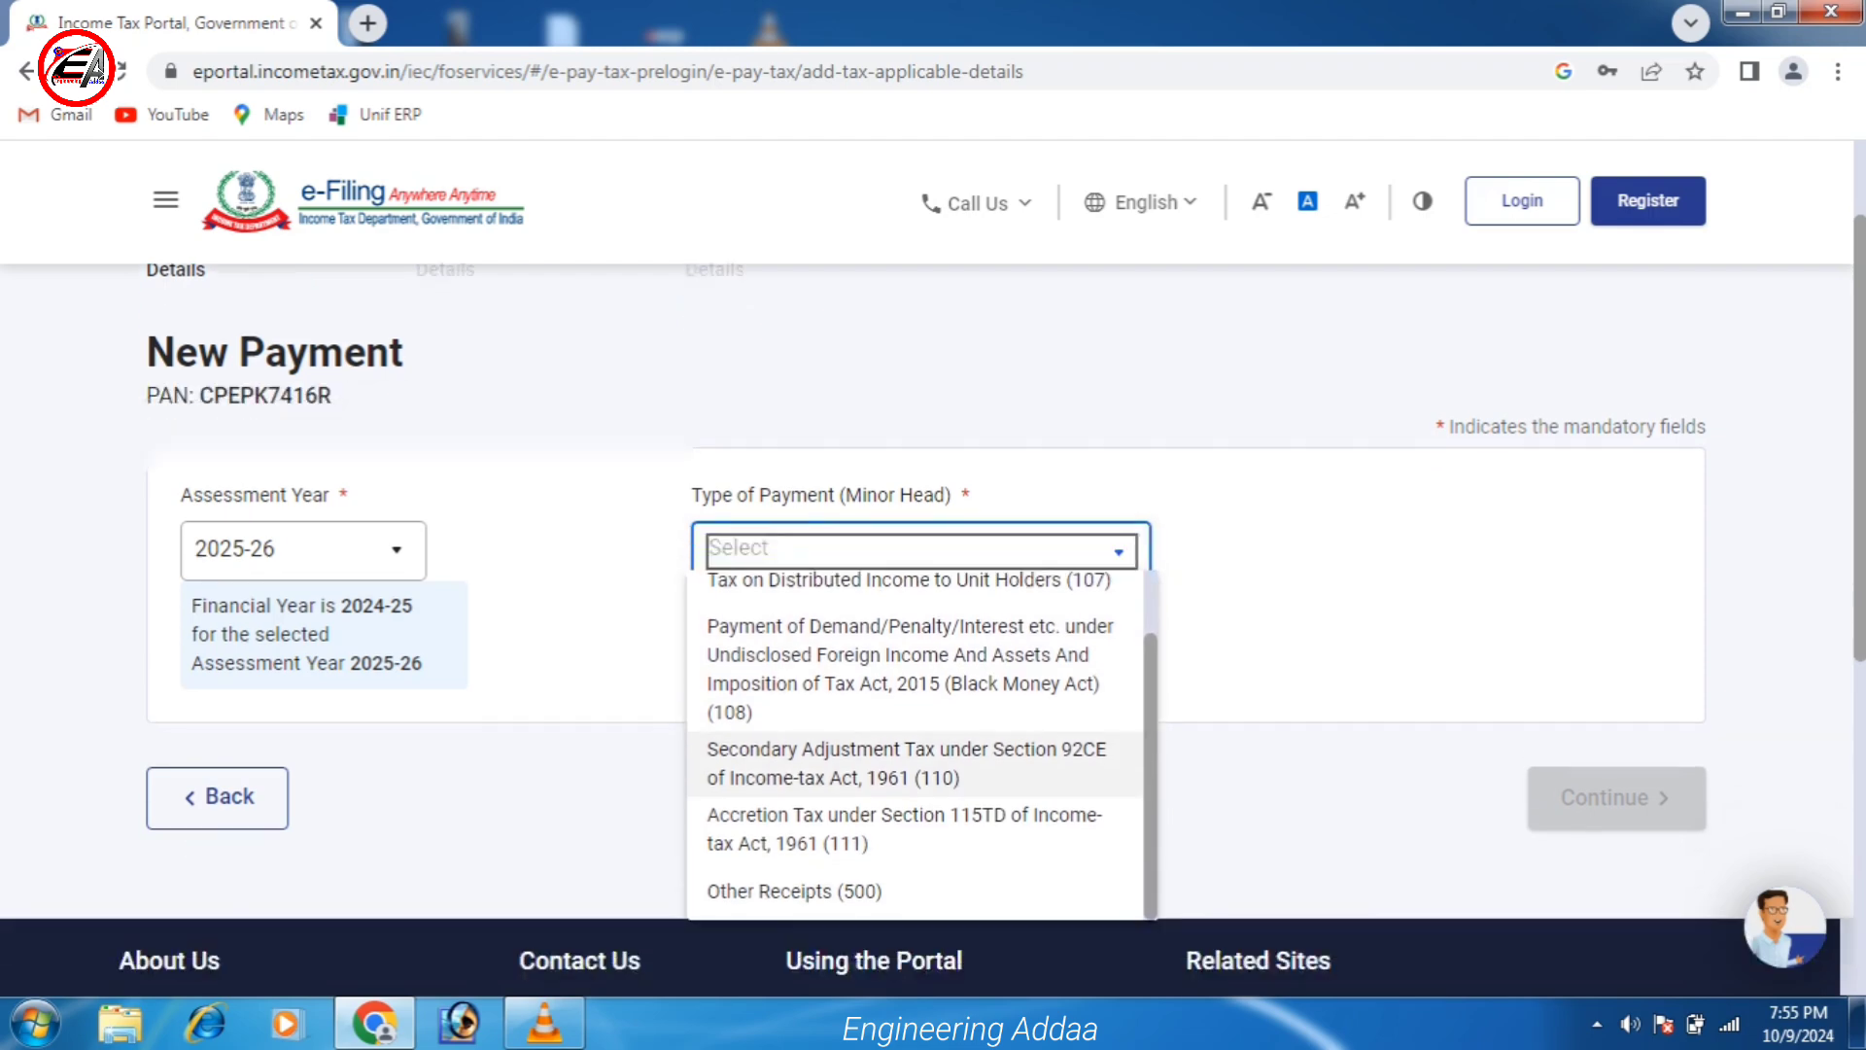
{"action": "scroll", "coordinate": [913, 681], "scroll_direction": "up", "scroll_amount": 4}
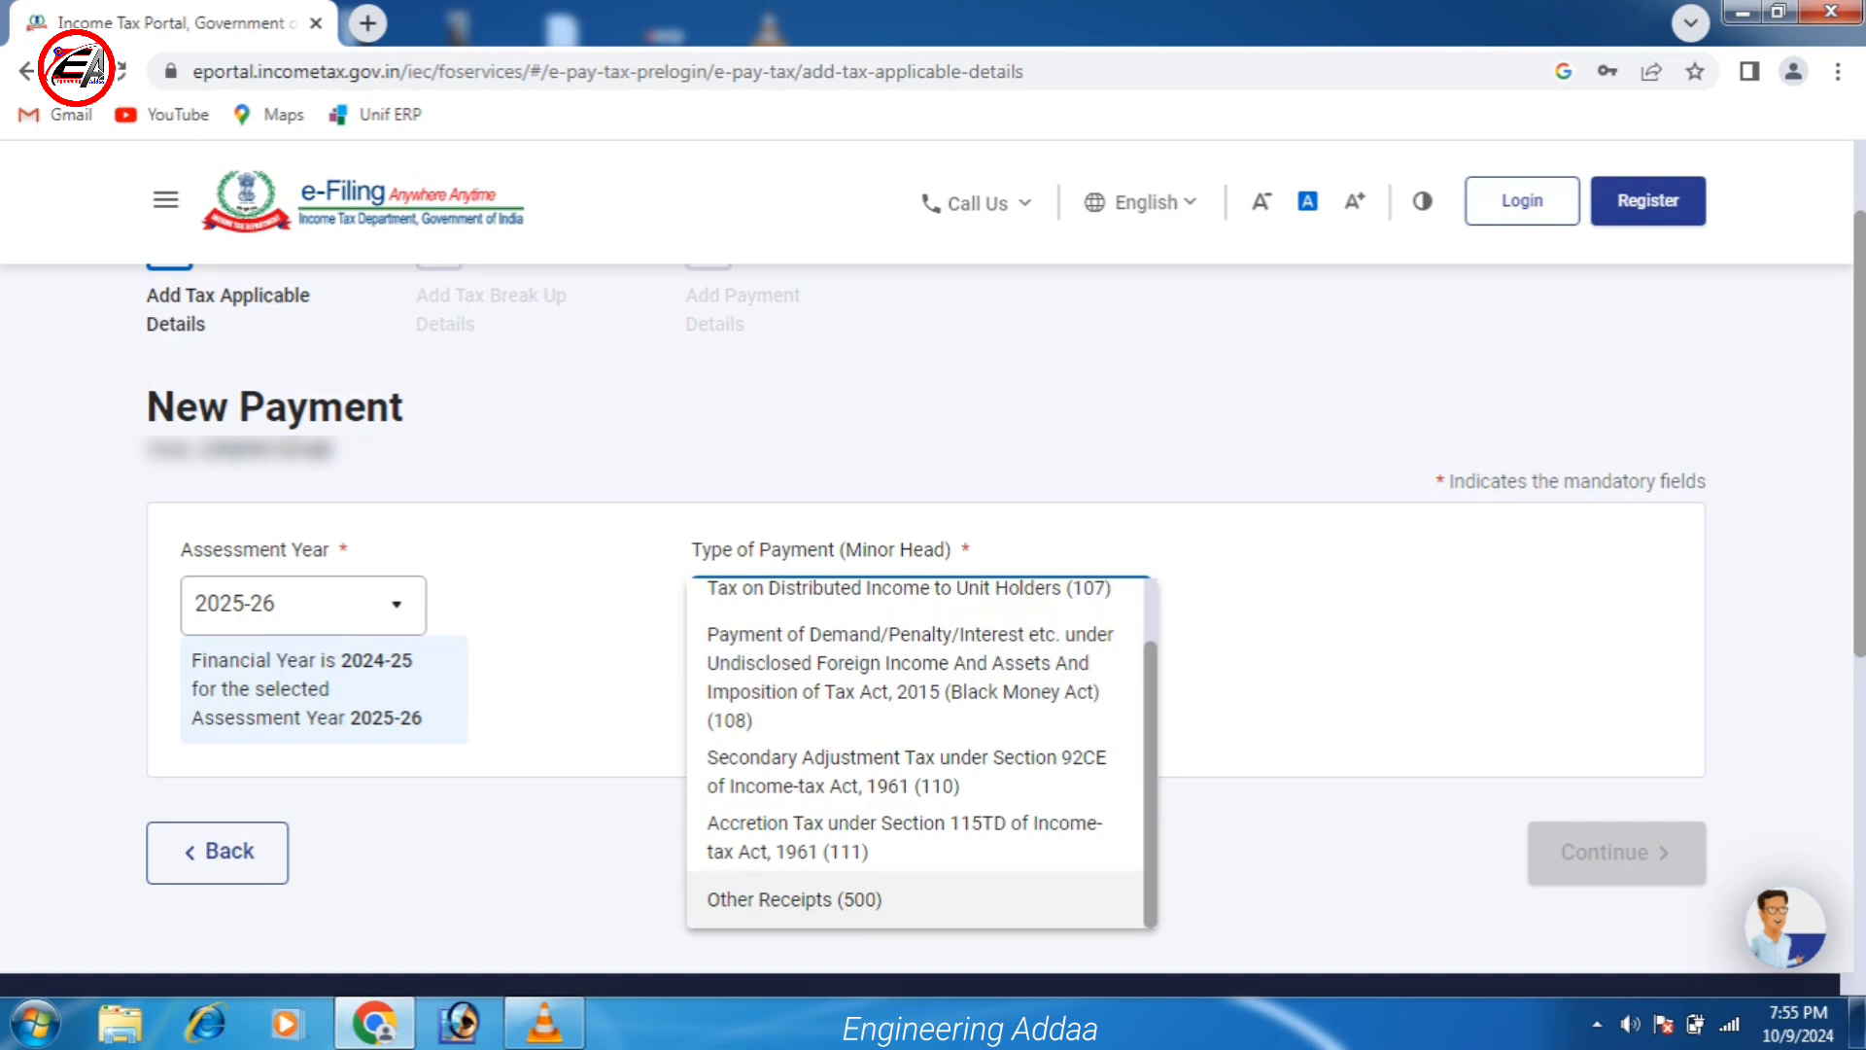
{"action": "left_click", "coordinate": [794, 899]}
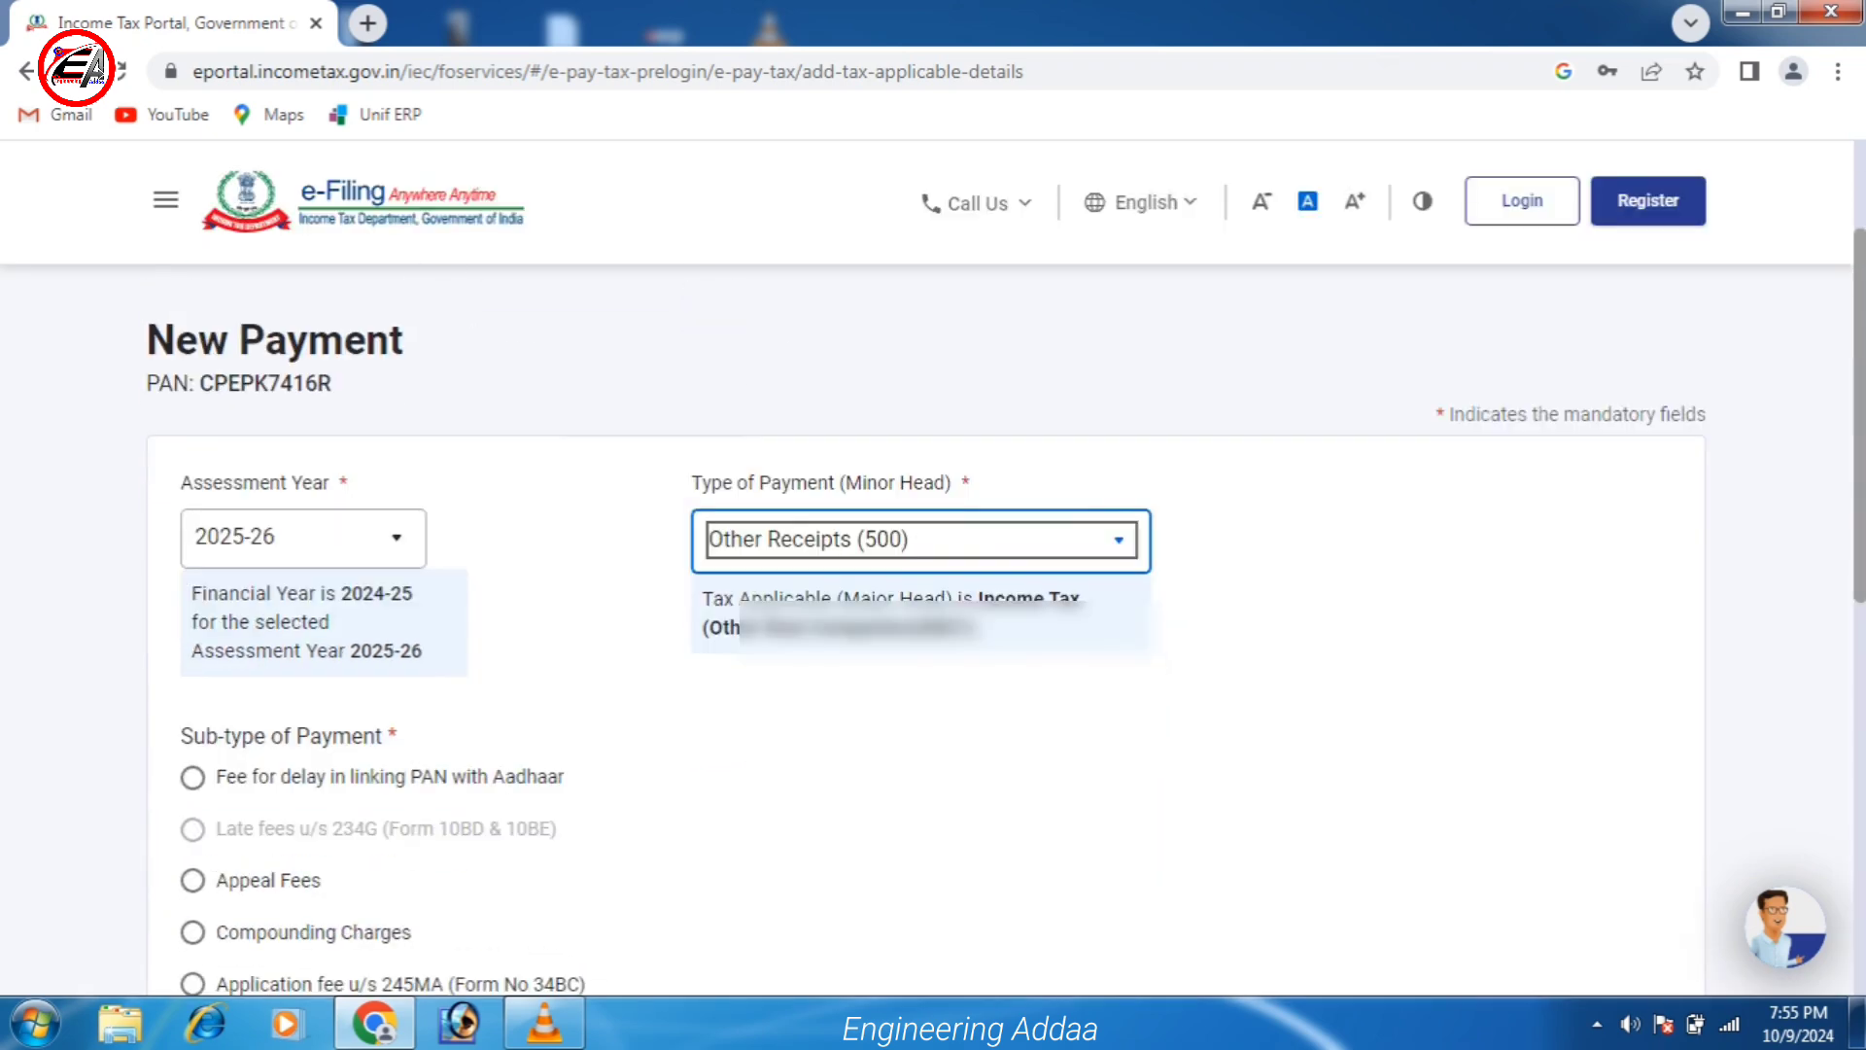
{"action": "scroll", "coordinate": [925, 583], "scroll_direction": "down", "scroll_amount": 1}
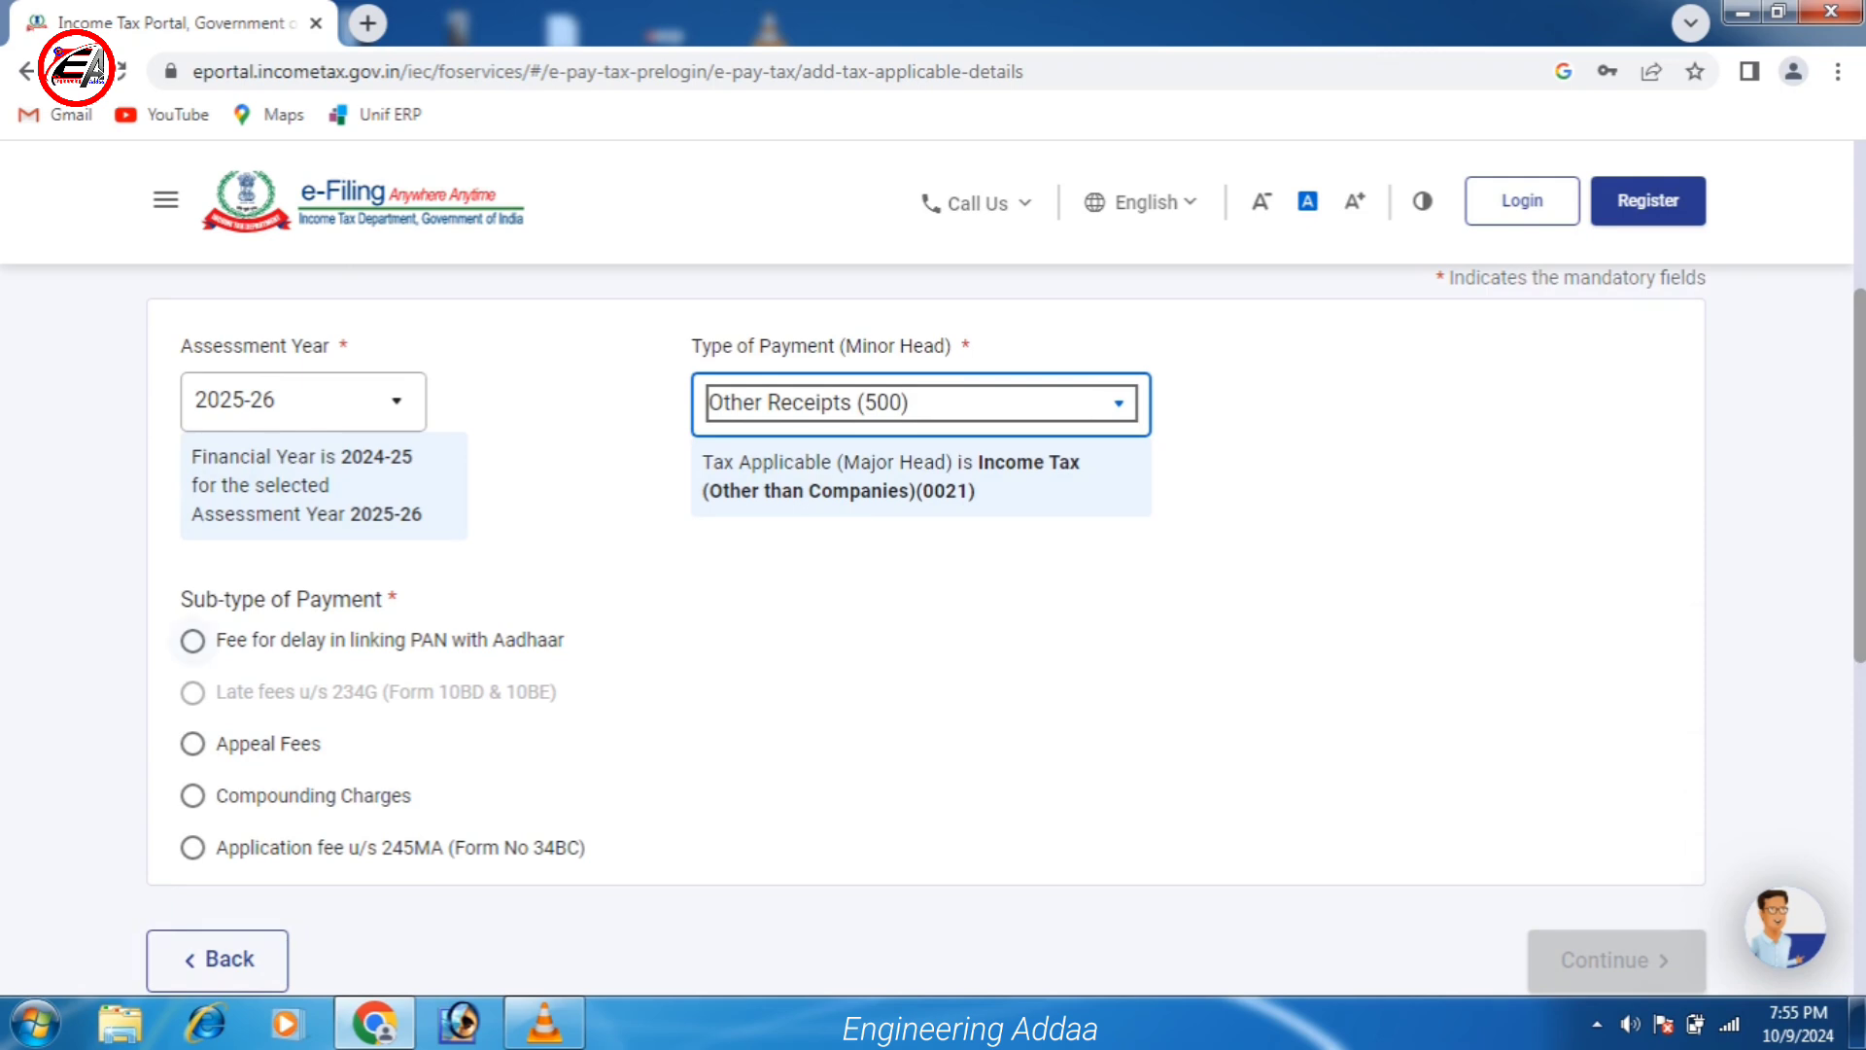
{"action": "left_click", "coordinate": [192, 640]}
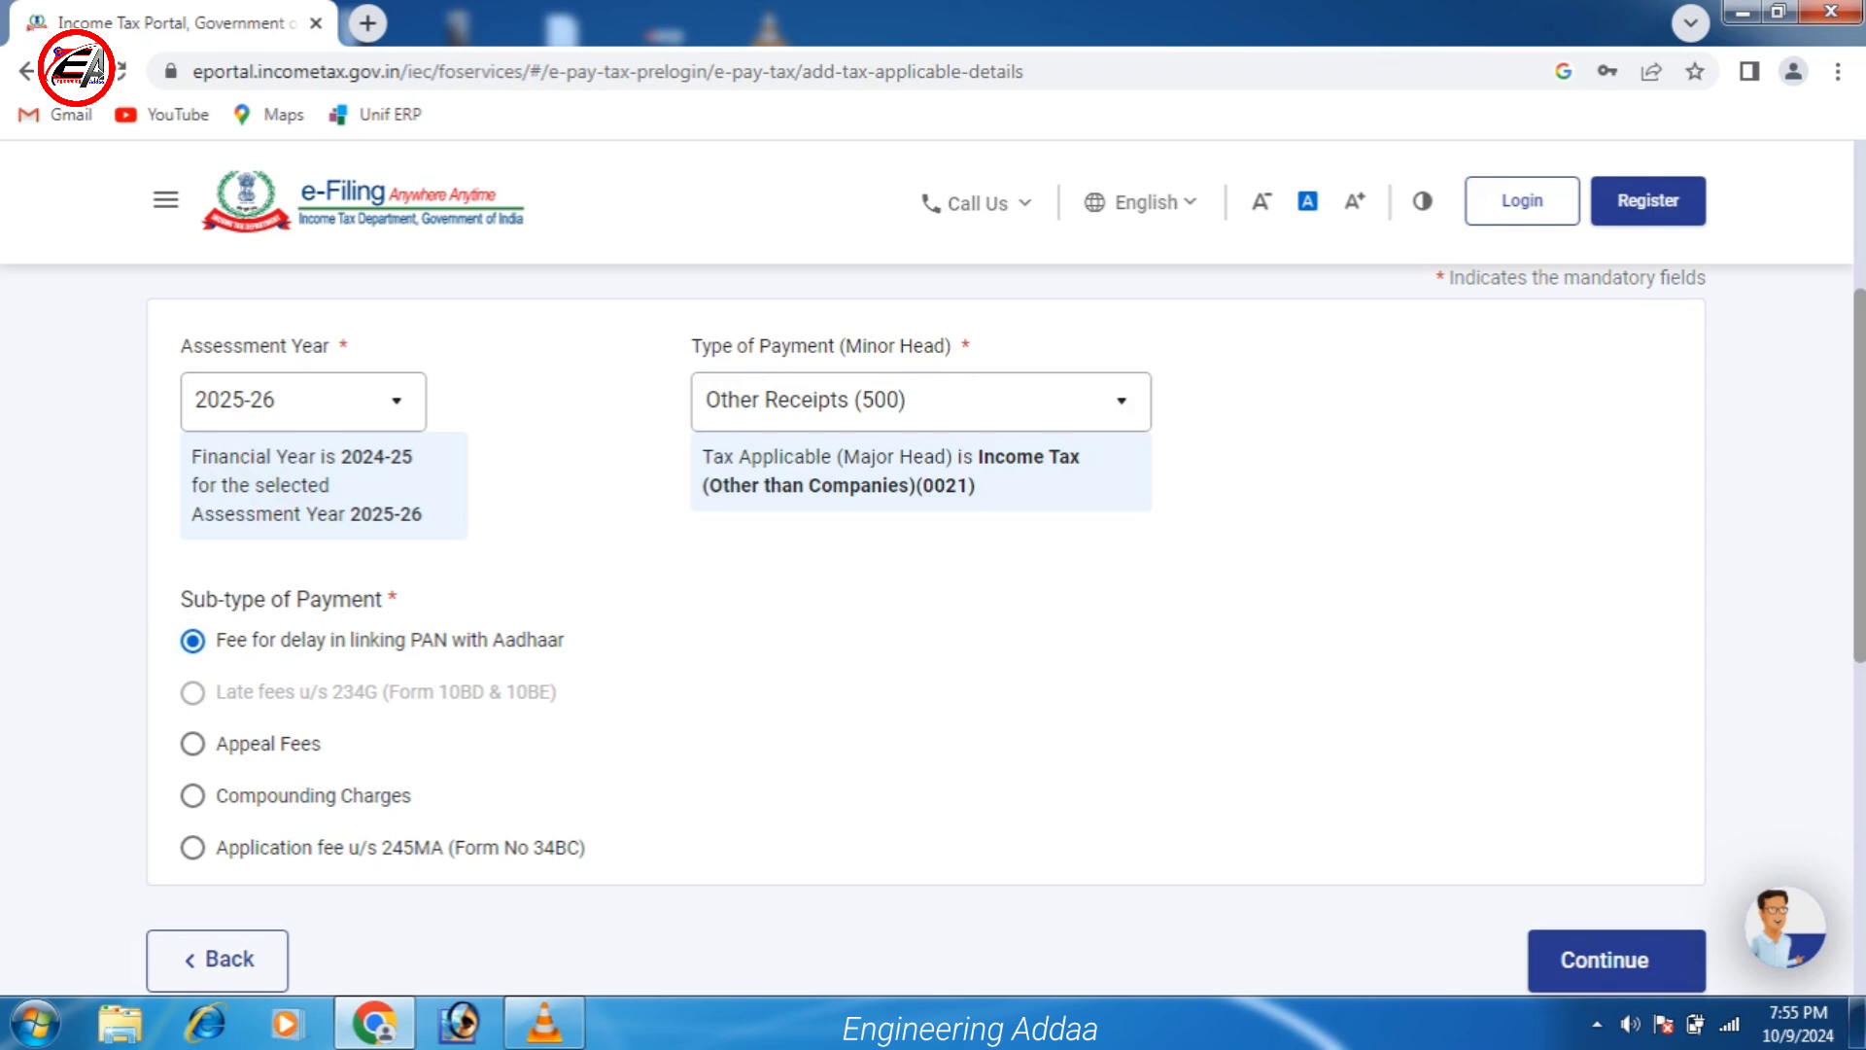
{"action": "left_click", "coordinate": [1606, 959]}
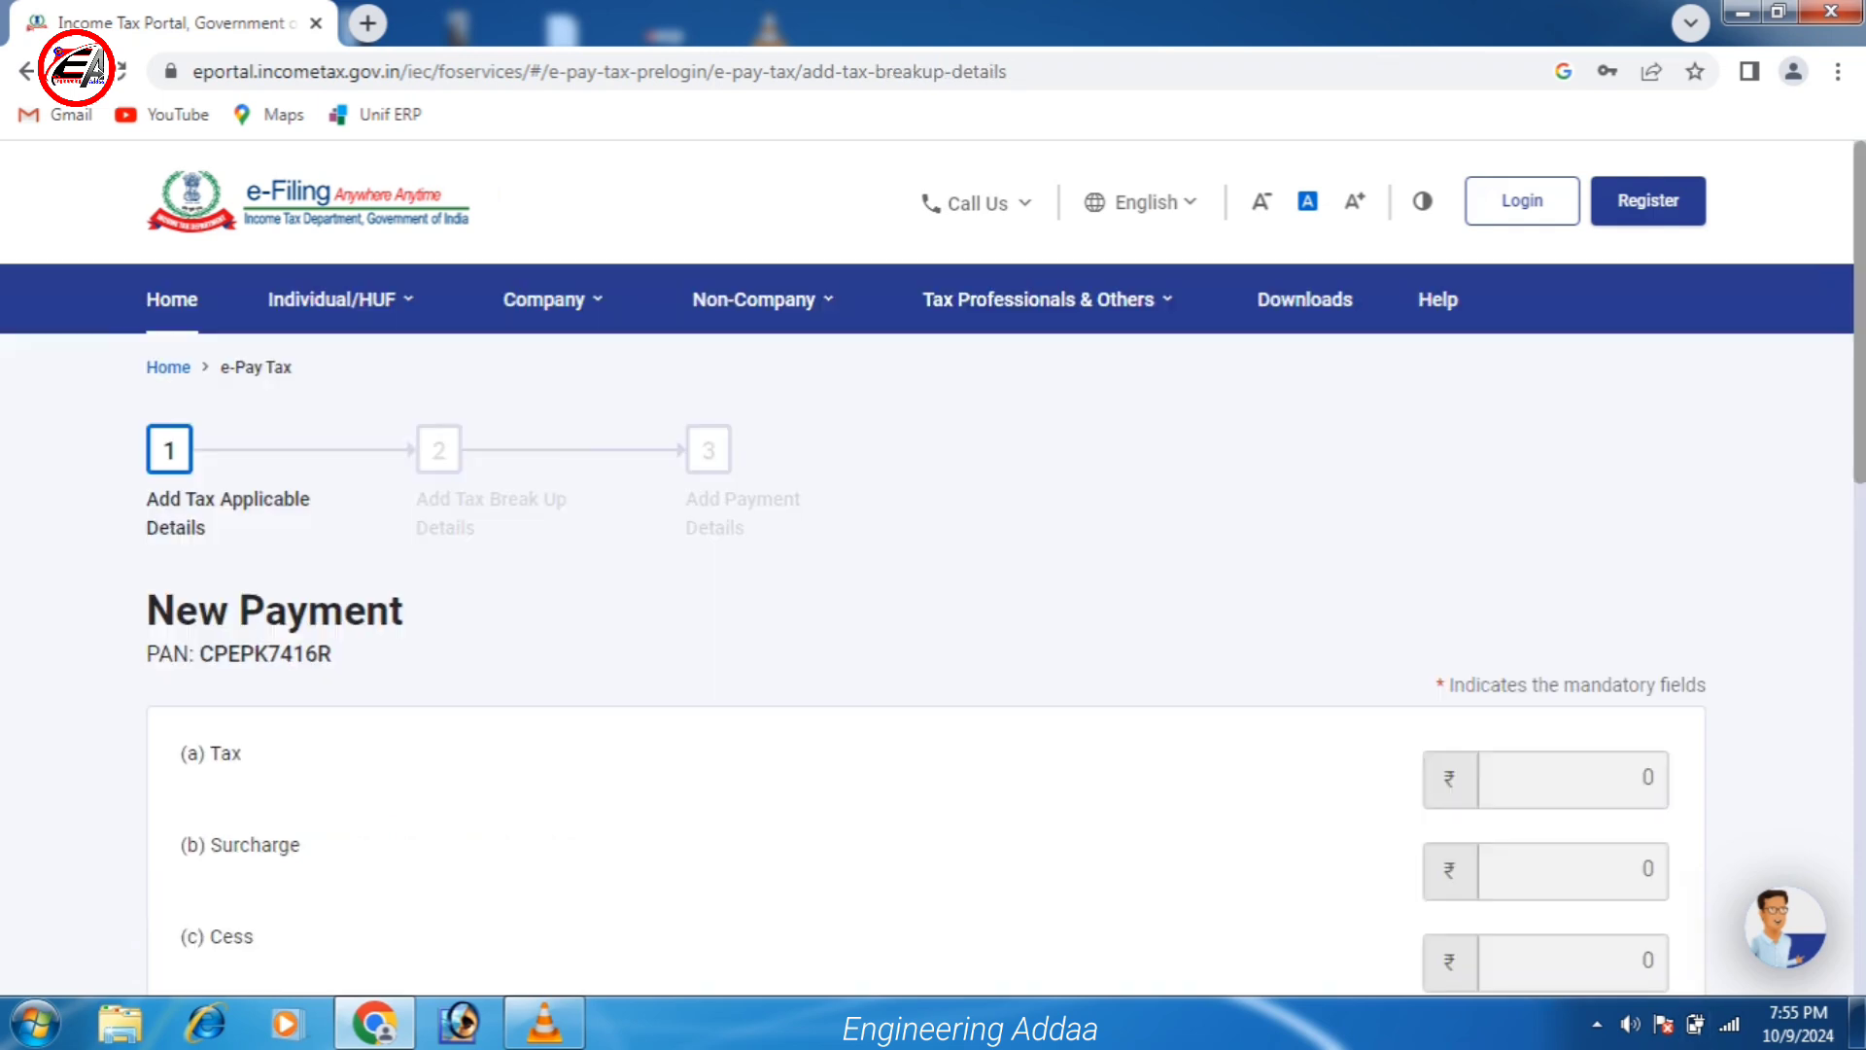
Review the ₹1,000 tax breakup under Others and continue to the payment-mode page.
{"action": "scroll", "coordinate": [933, 583], "scroll_direction": "down", "scroll_amount": 3}
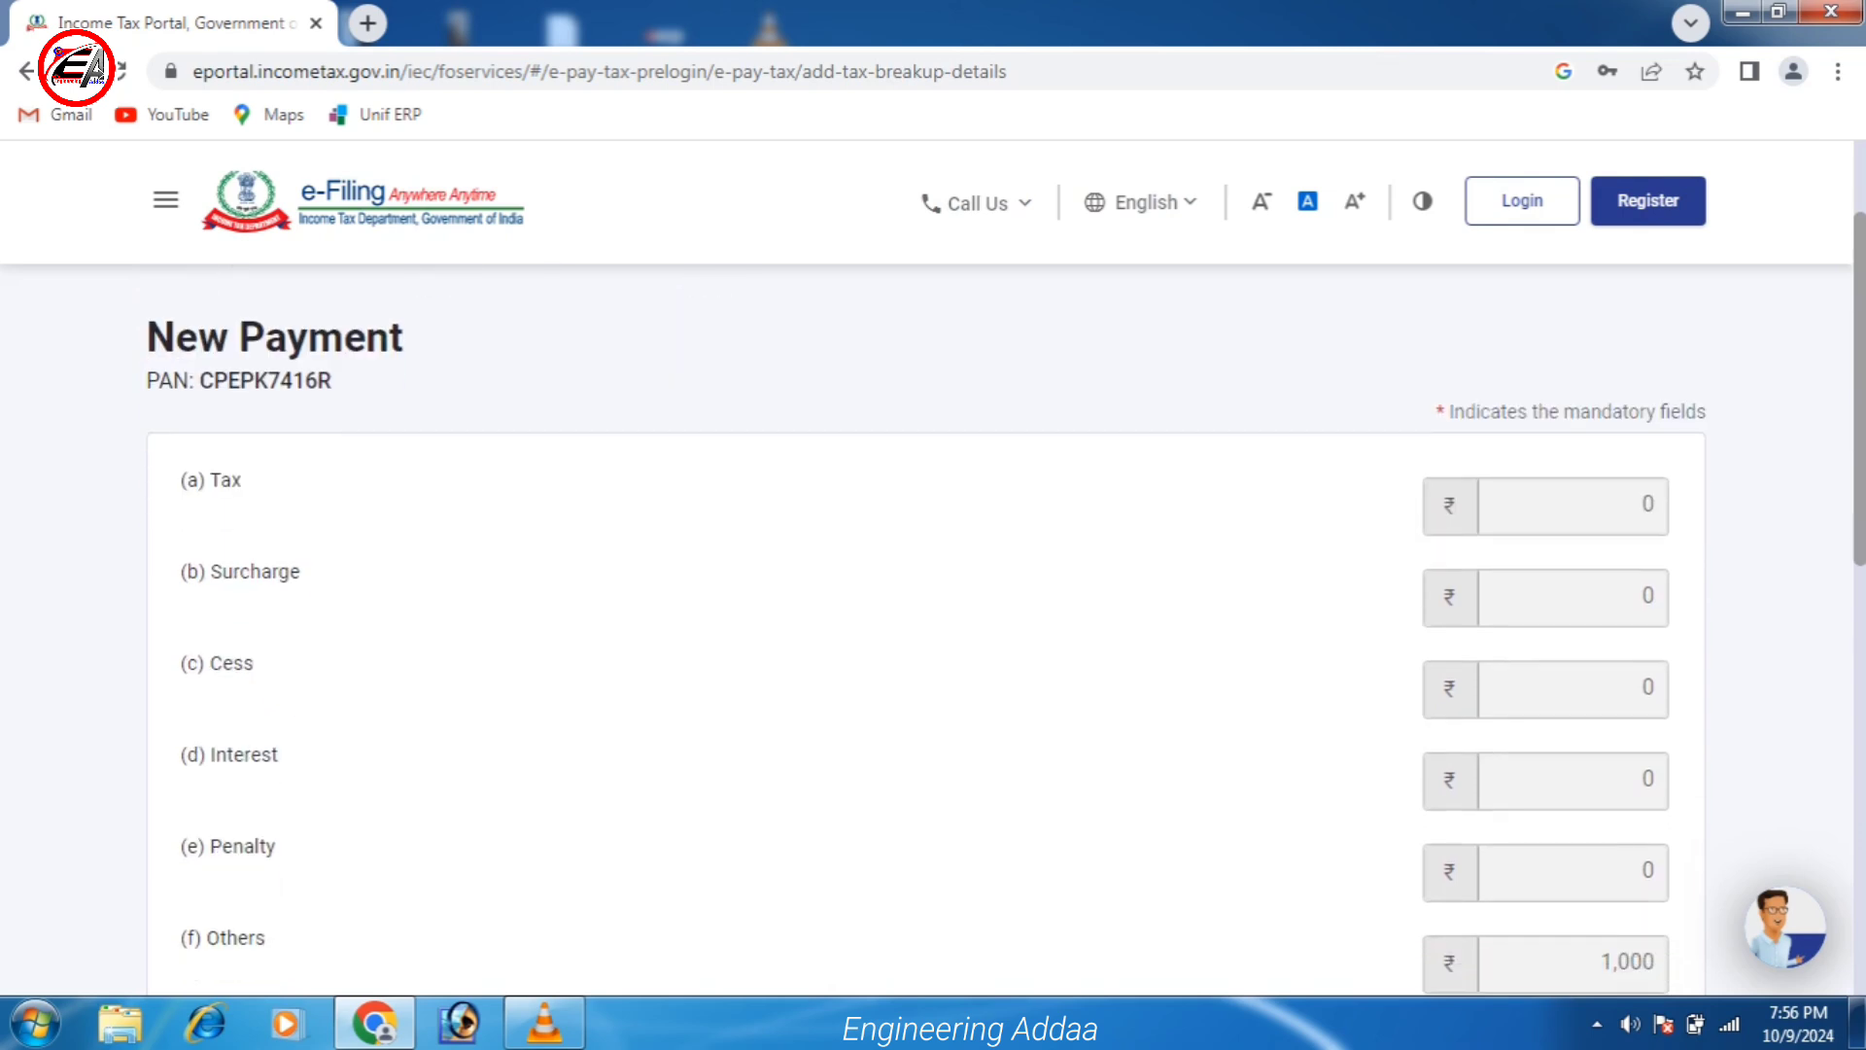
{"action": "scroll", "coordinate": [933, 583], "scroll_direction": "down", "scroll_amount": 3}
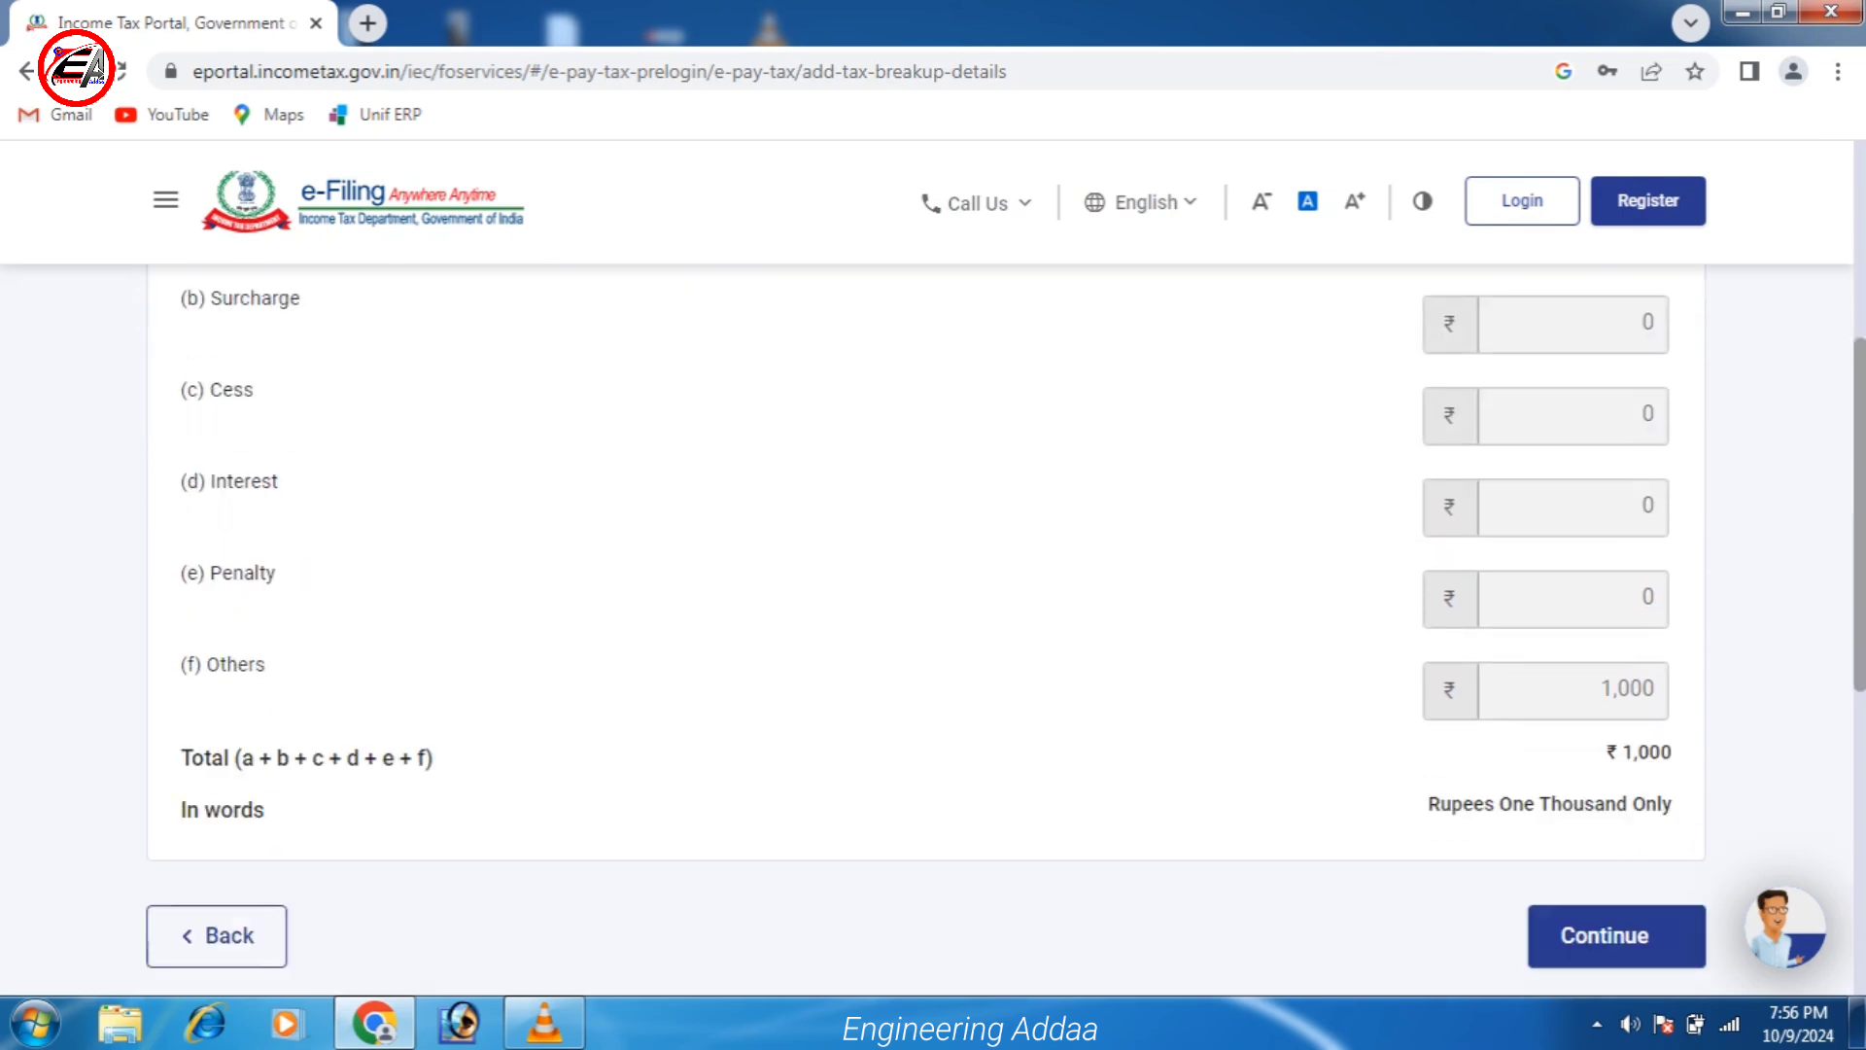
{"action": "scroll", "coordinate": [933, 583], "scroll_direction": "up", "scroll_amount": 3}
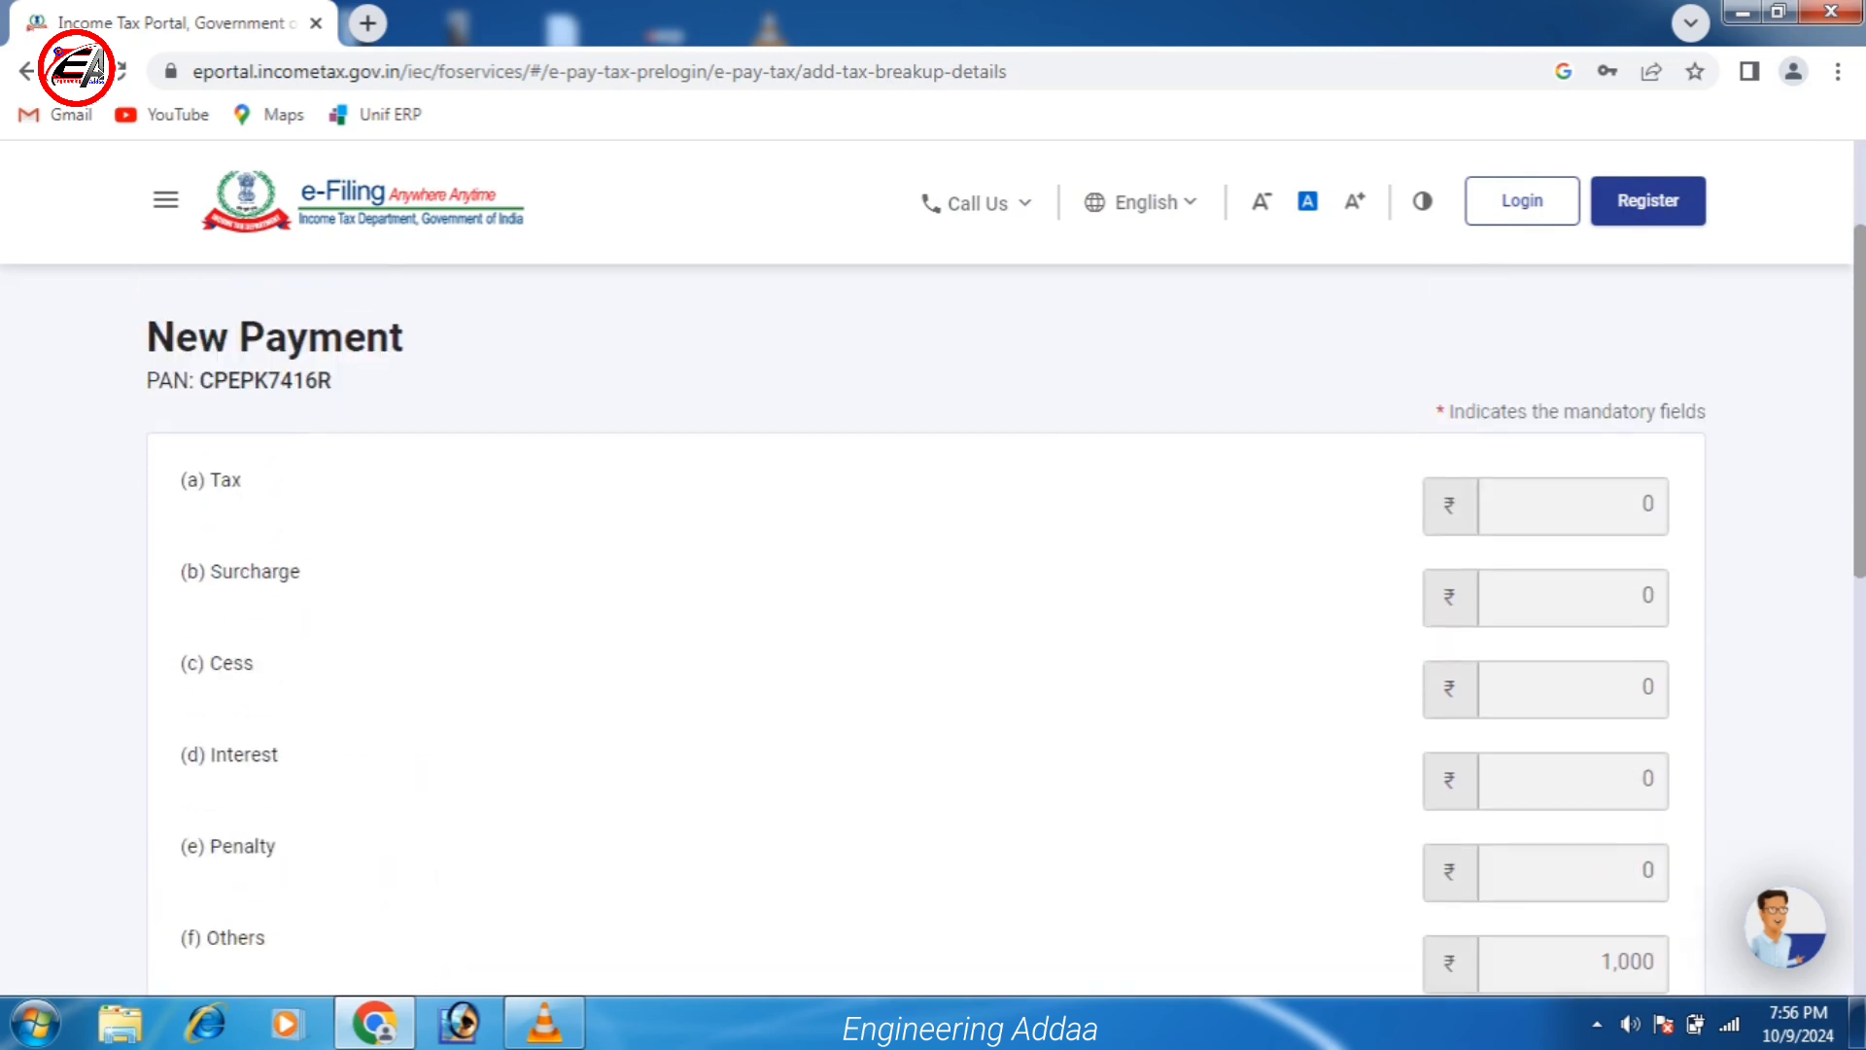
{"action": "scroll", "coordinate": [933, 583], "scroll_direction": "down", "scroll_amount": 2}
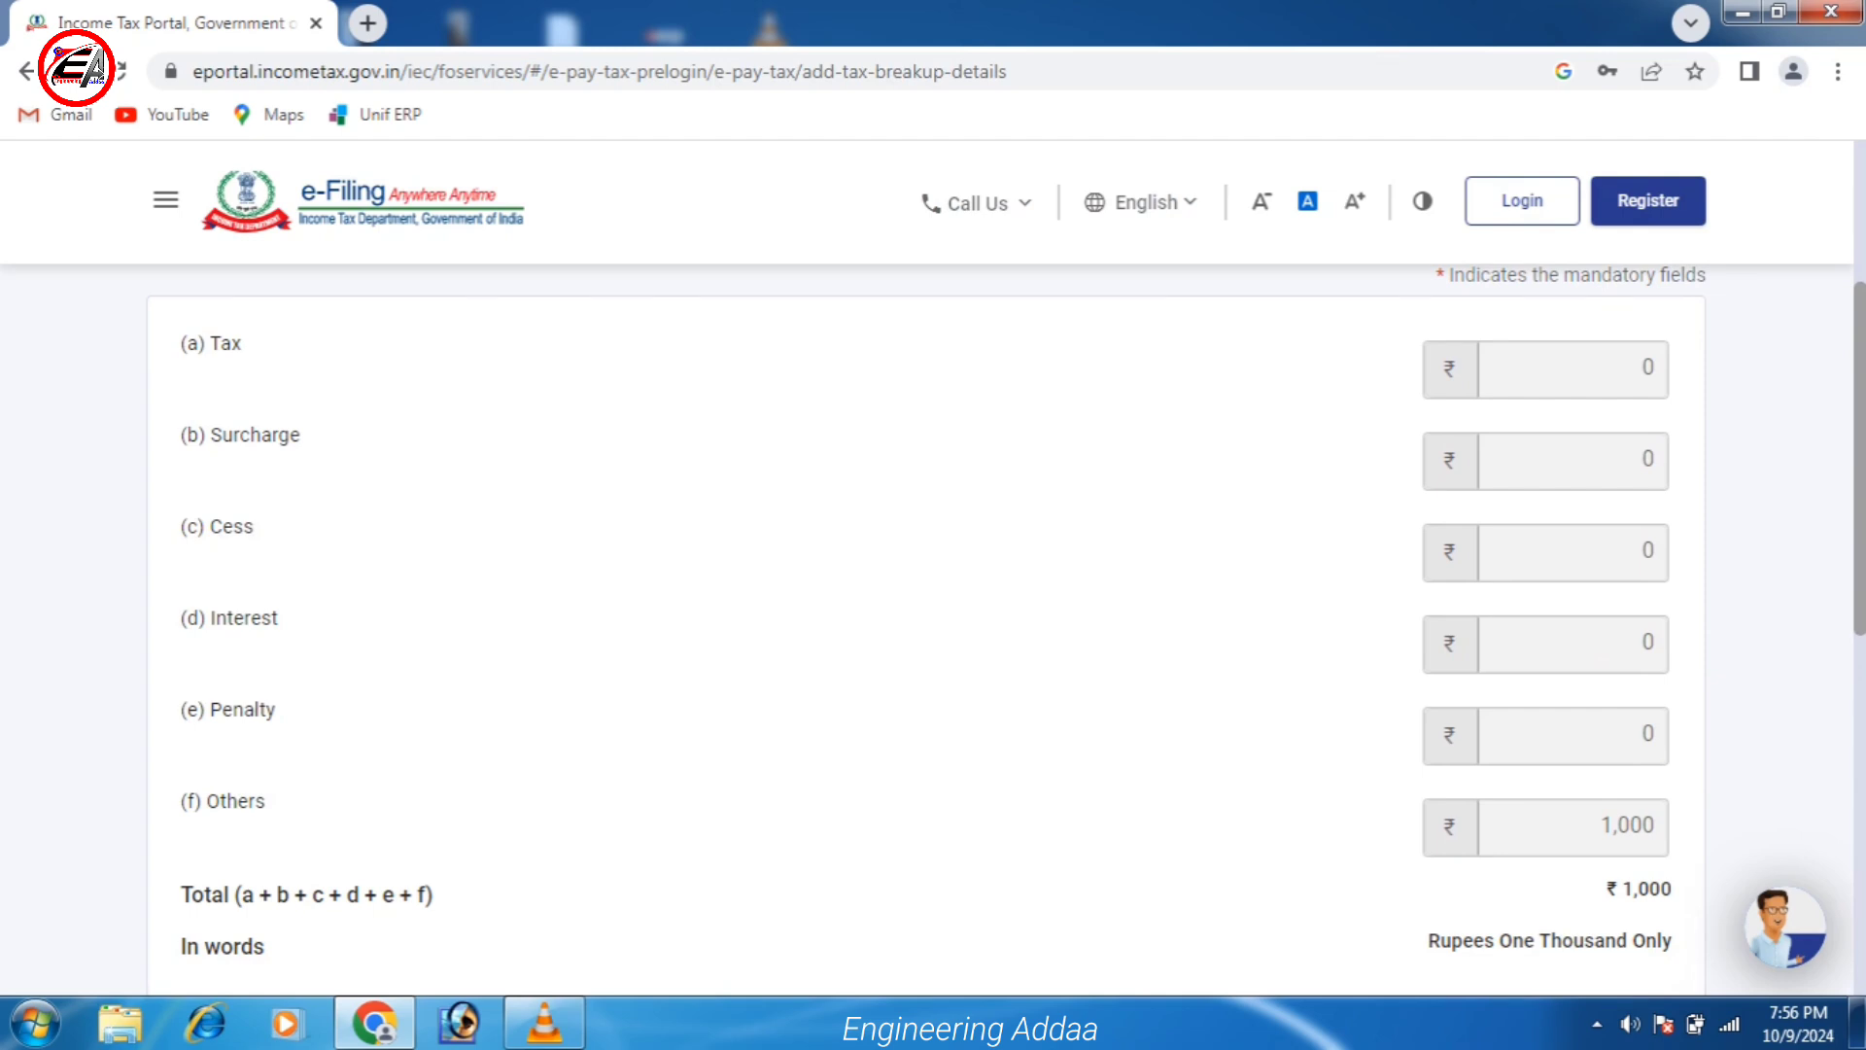
{"action": "scroll", "coordinate": [933, 583], "scroll_direction": "up", "scroll_amount": 3}
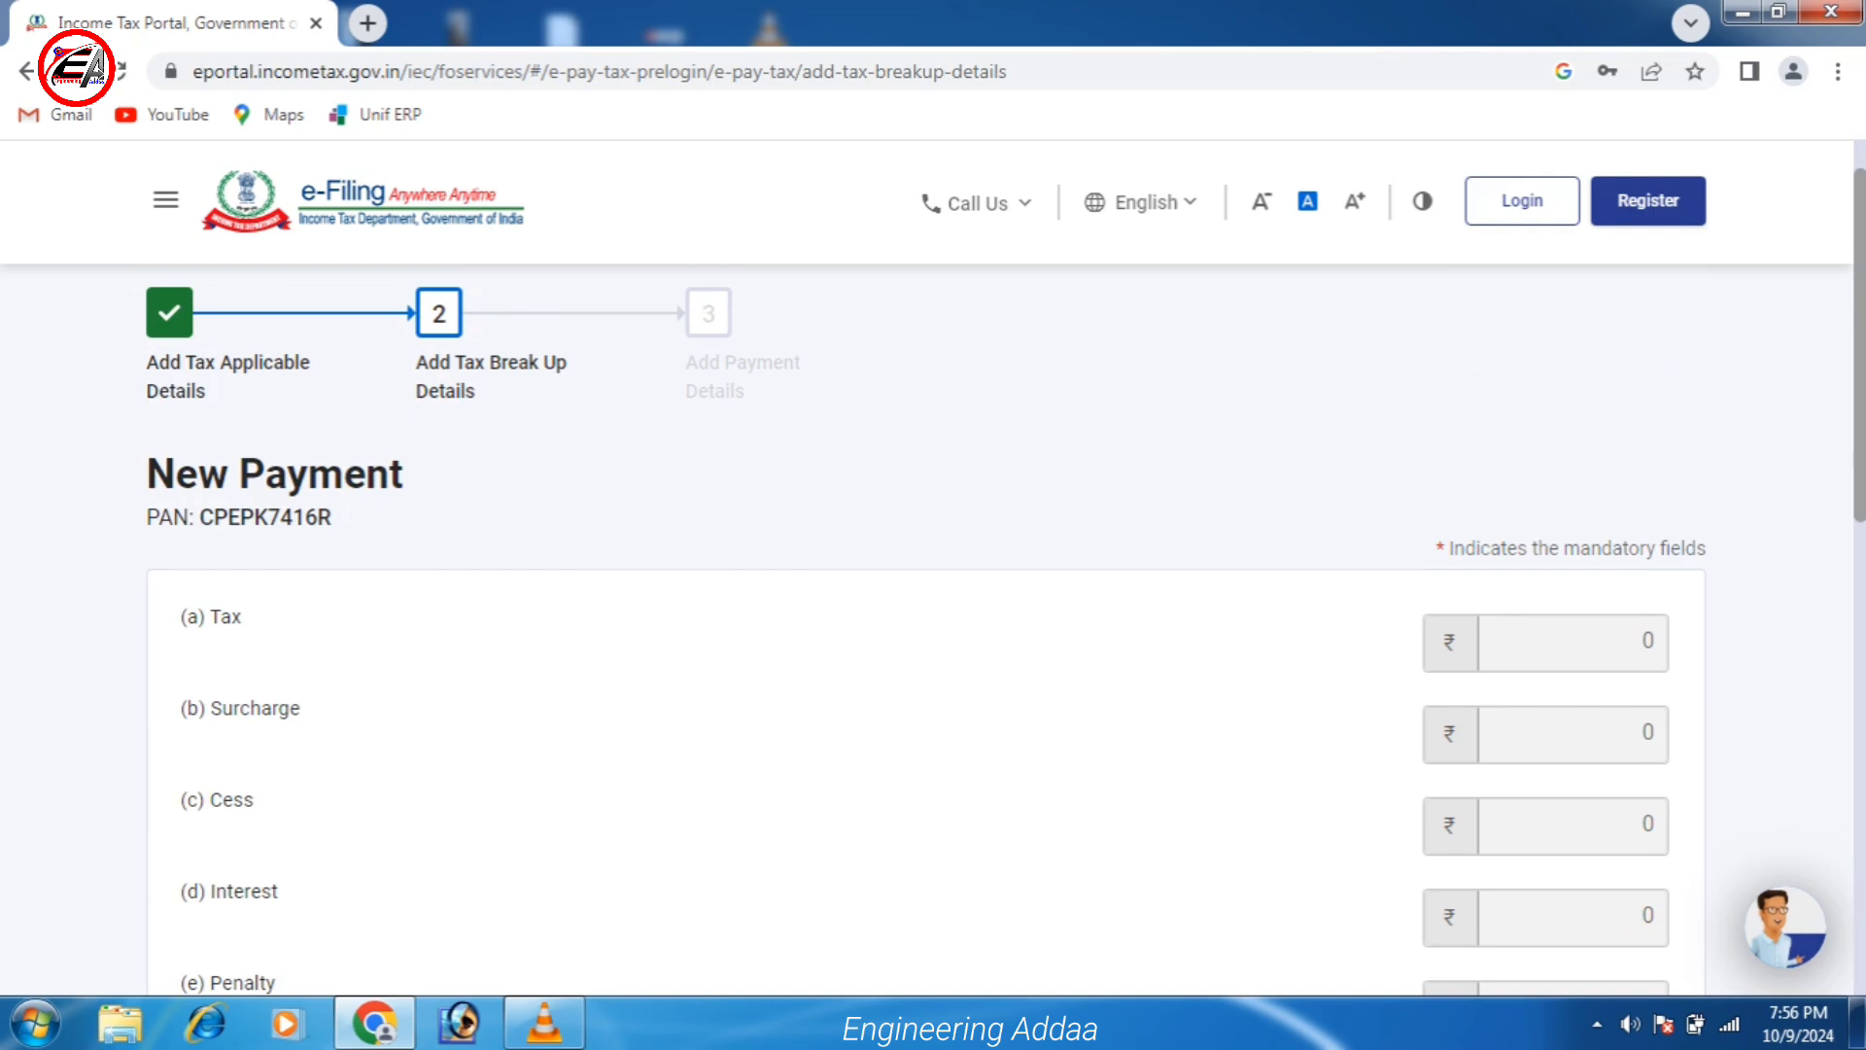
{"action": "scroll", "coordinate": [933, 583], "scroll_direction": "down", "scroll_amount": 7}
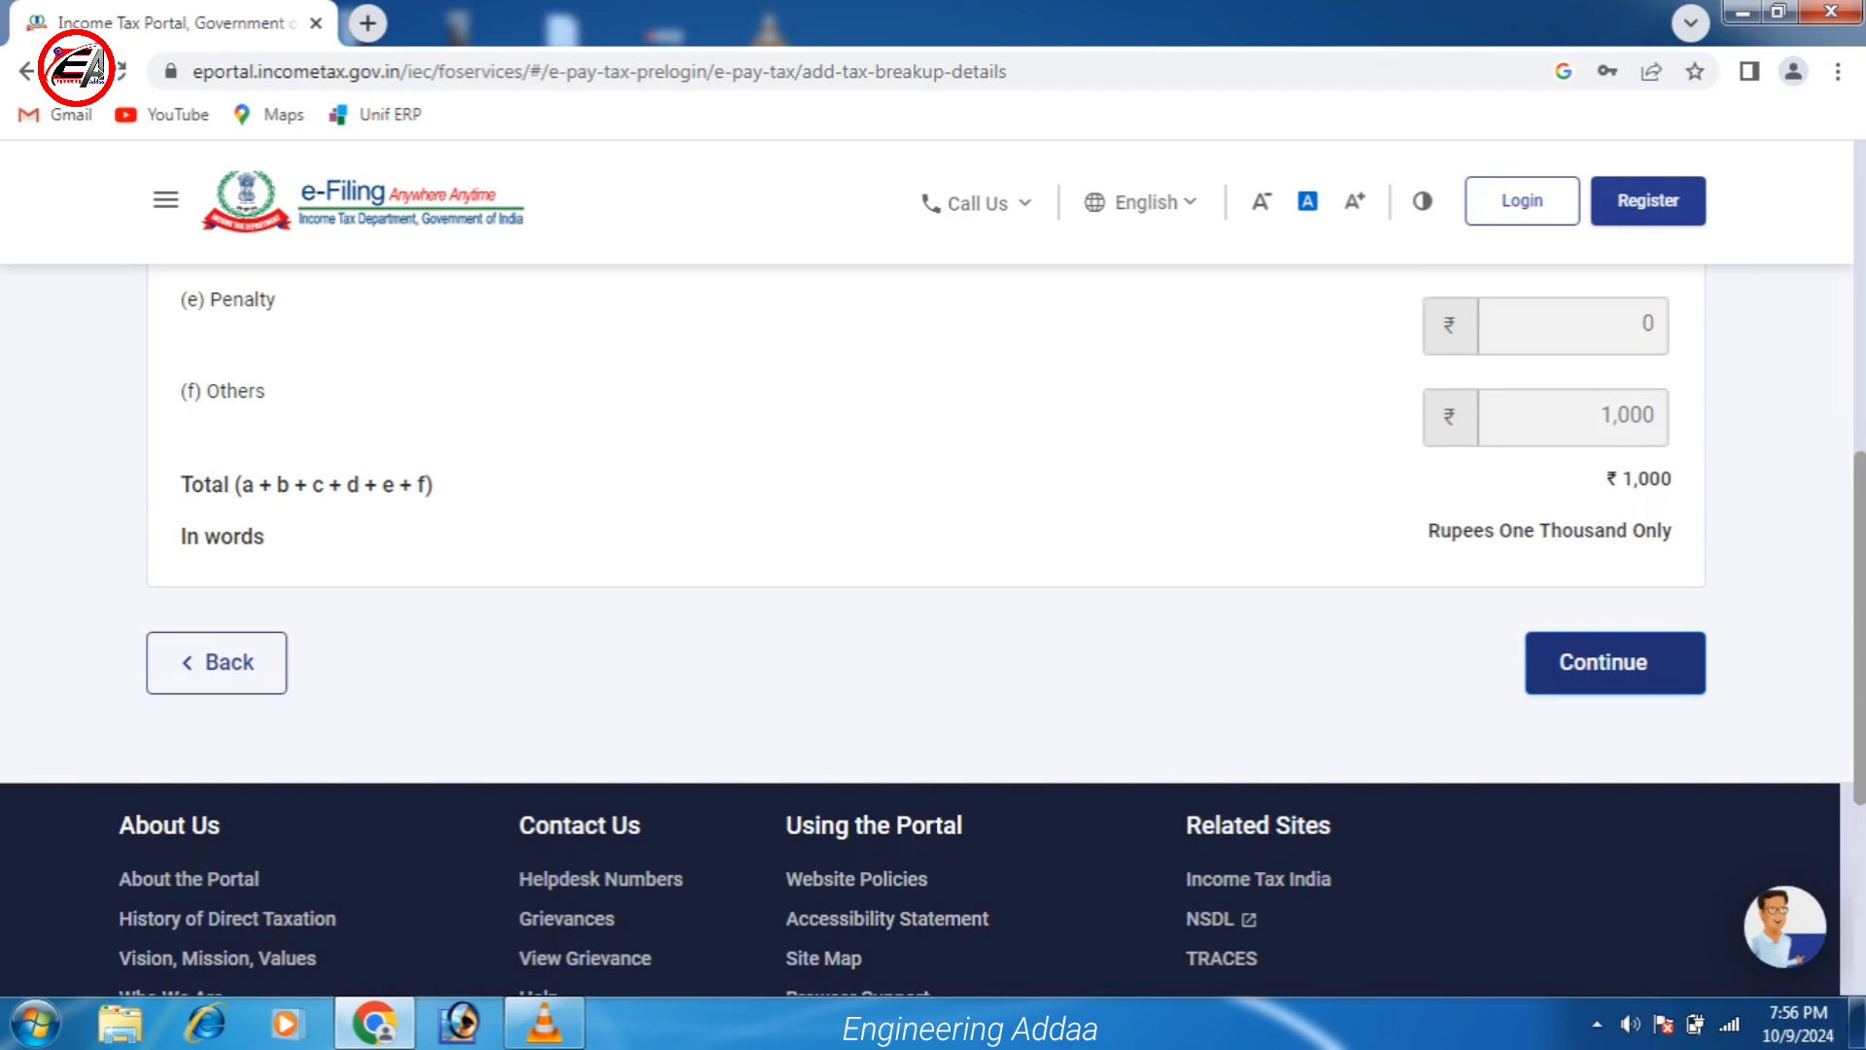
{"action": "left_click", "coordinate": [1614, 662]}
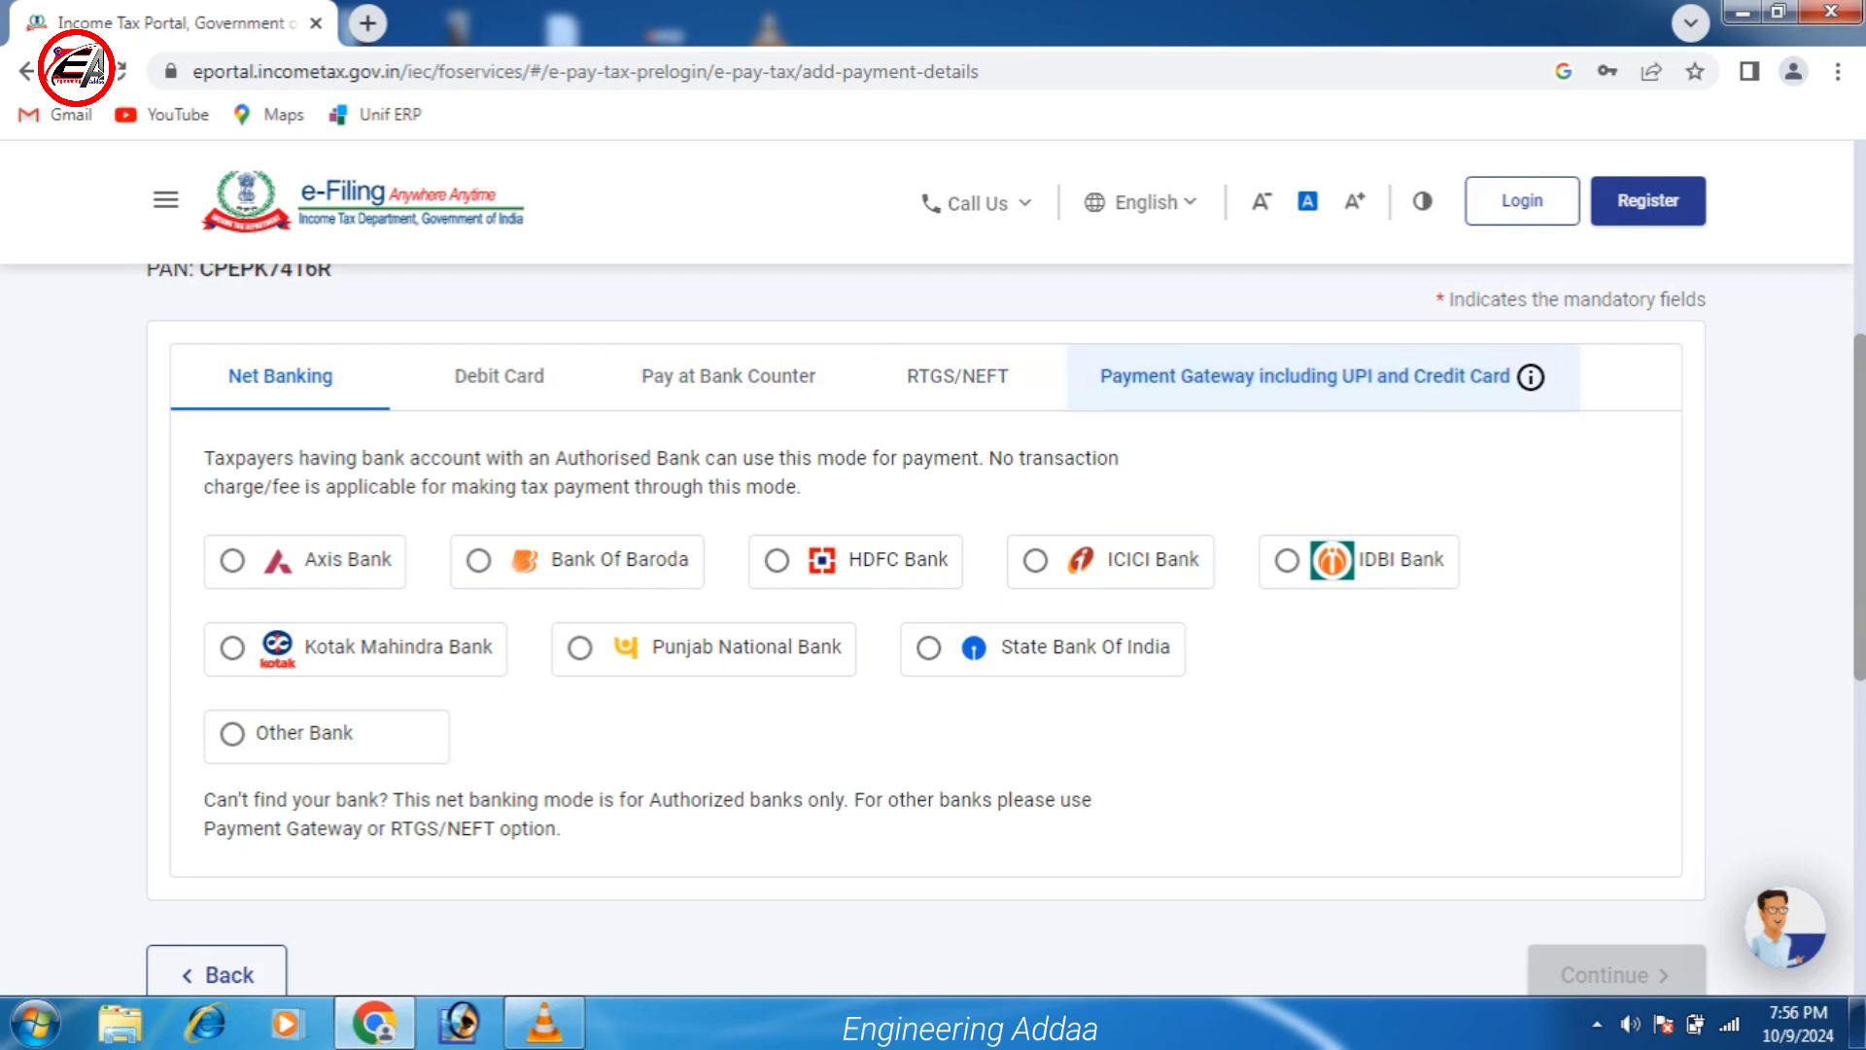
Pick State Bank Of India under Payment Gateway including UPI and Credit Card, then continue.
{"action": "left_click", "coordinate": [1302, 376]}
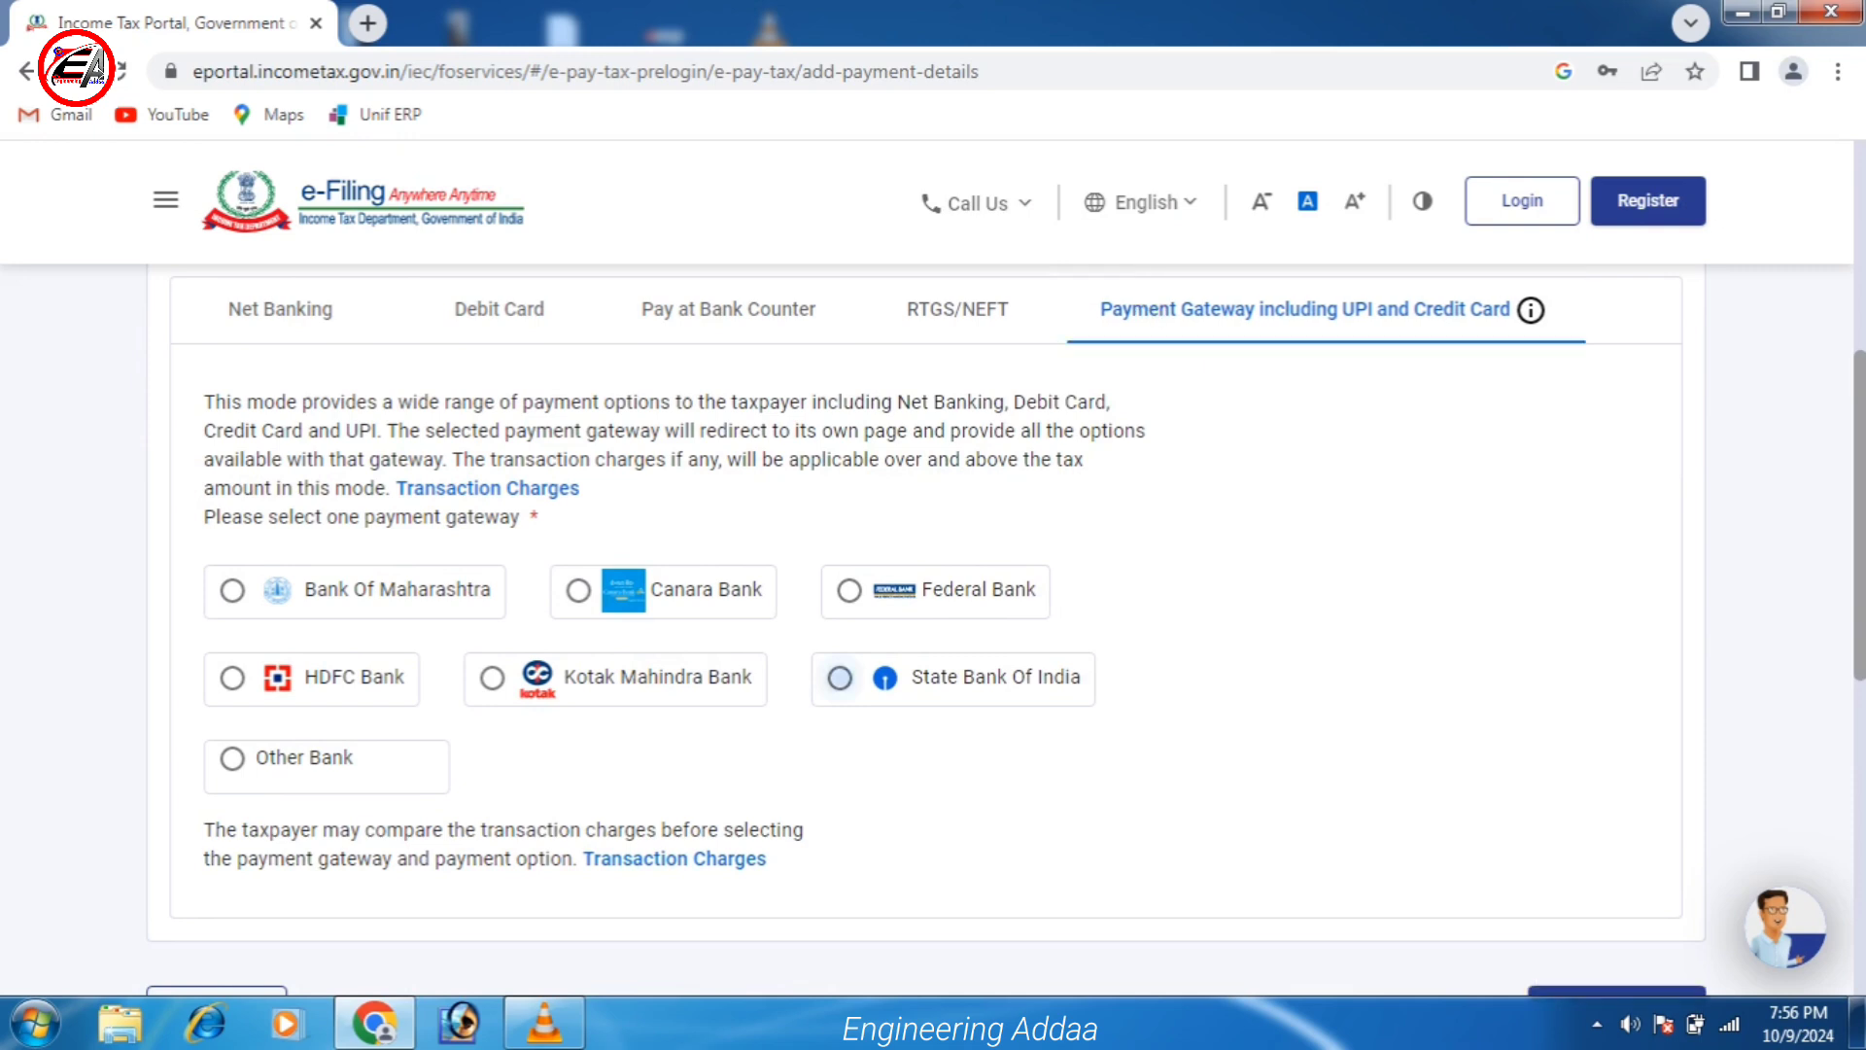
{"action": "left_click", "coordinate": [840, 678]}
{"action": "scroll", "coordinate": [839, 677], "scroll_direction": "down", "scroll_amount": 3}
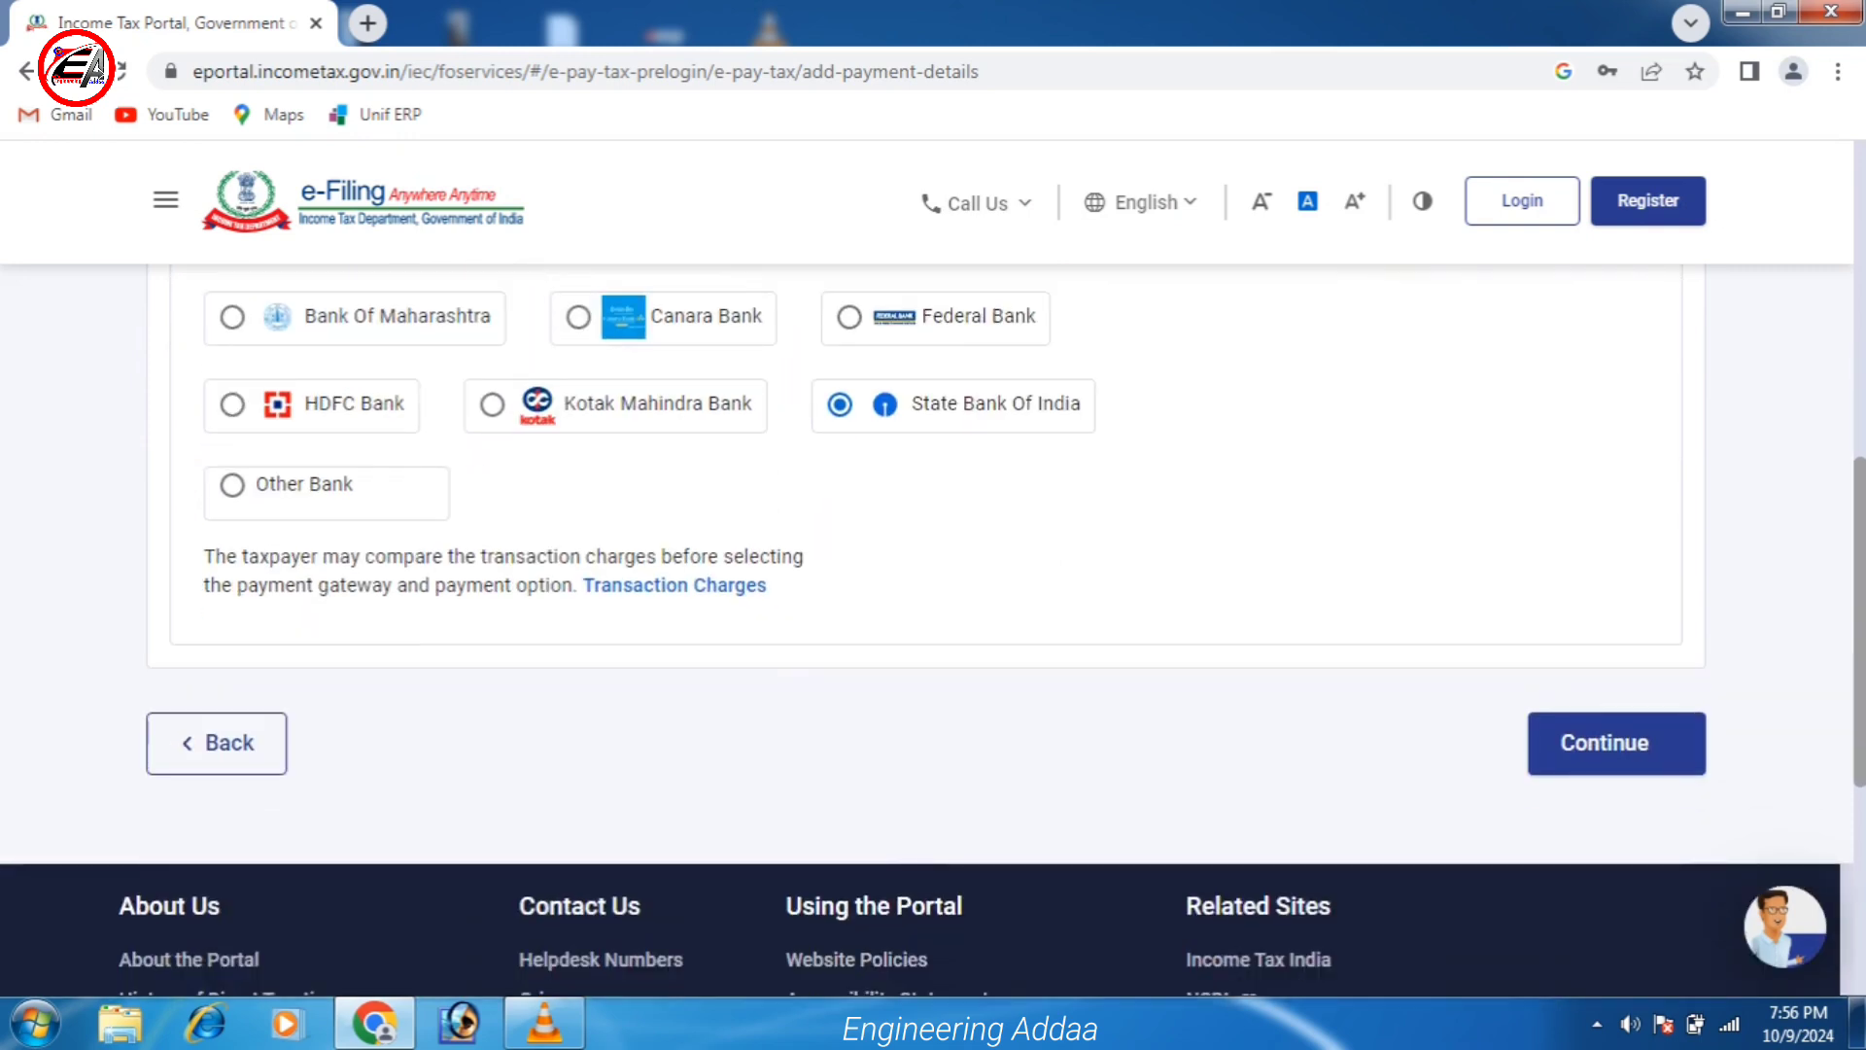
{"action": "scroll", "coordinate": [933, 583], "scroll_direction": "up", "scroll_amount": 1}
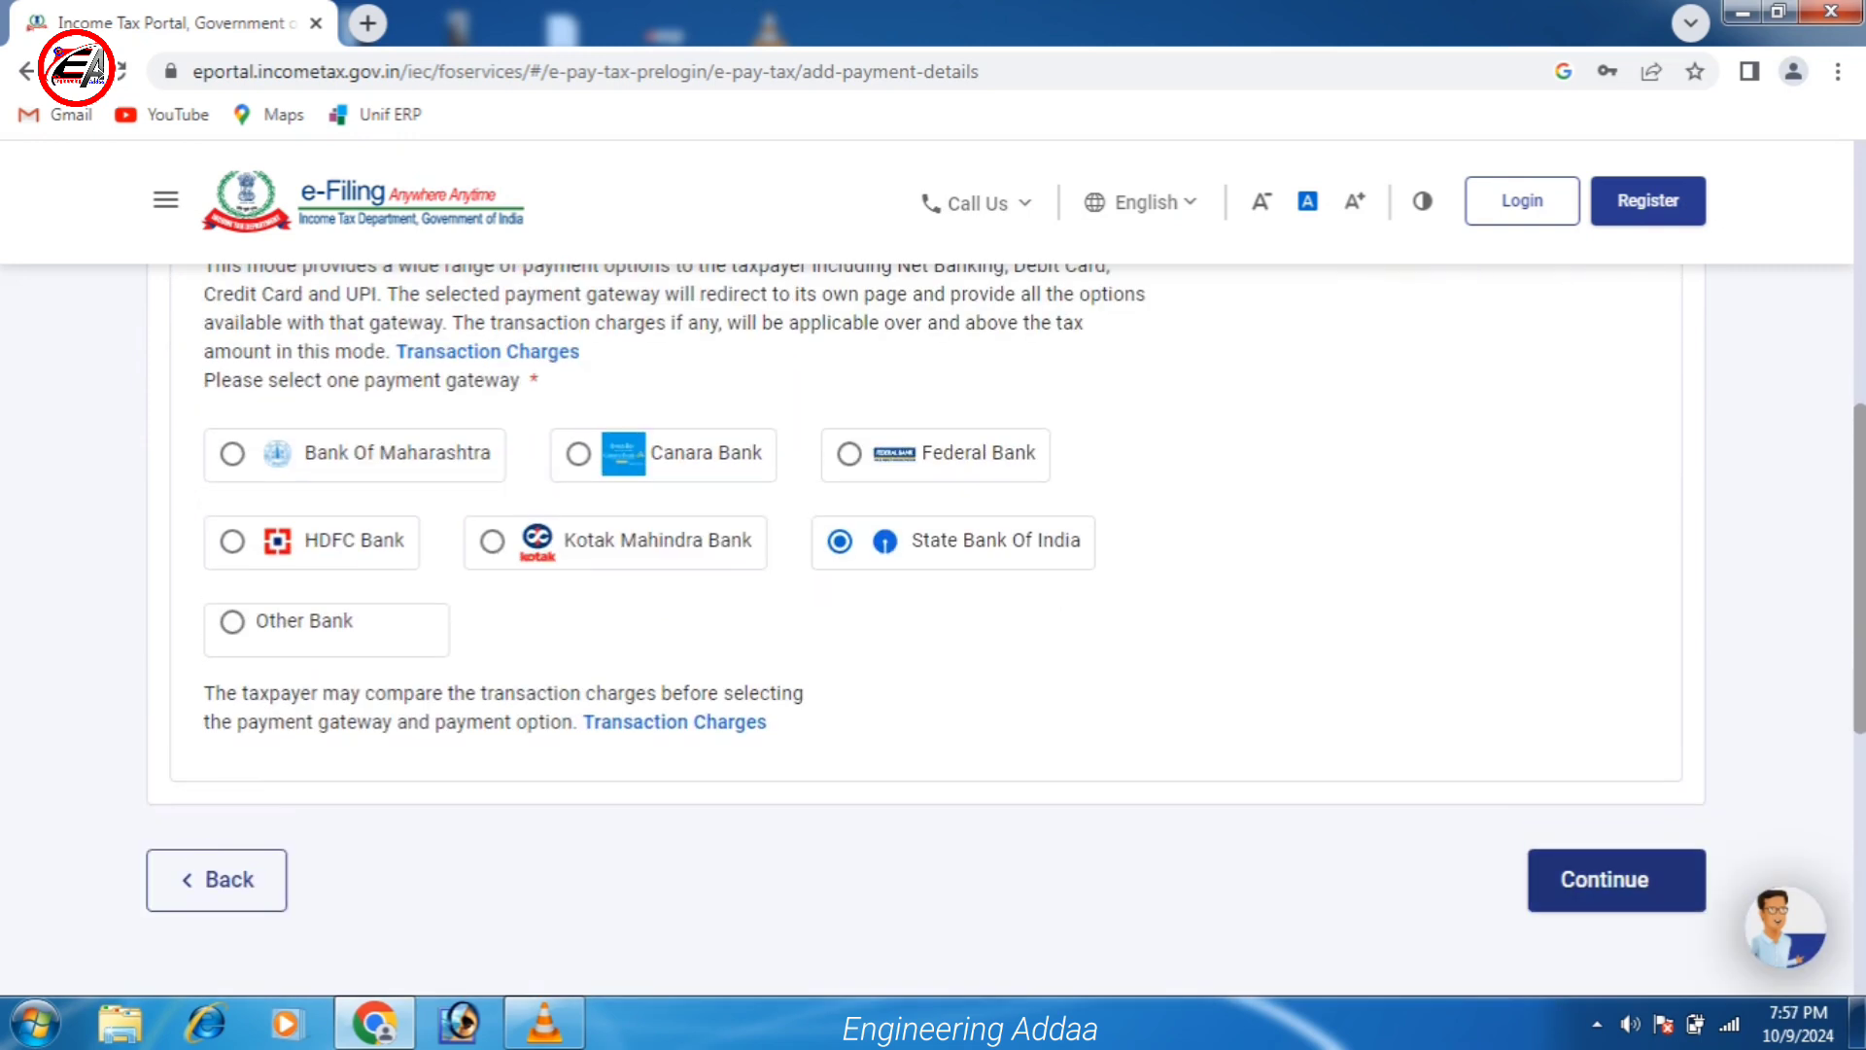
{"action": "left_click", "coordinate": [1604, 880]}
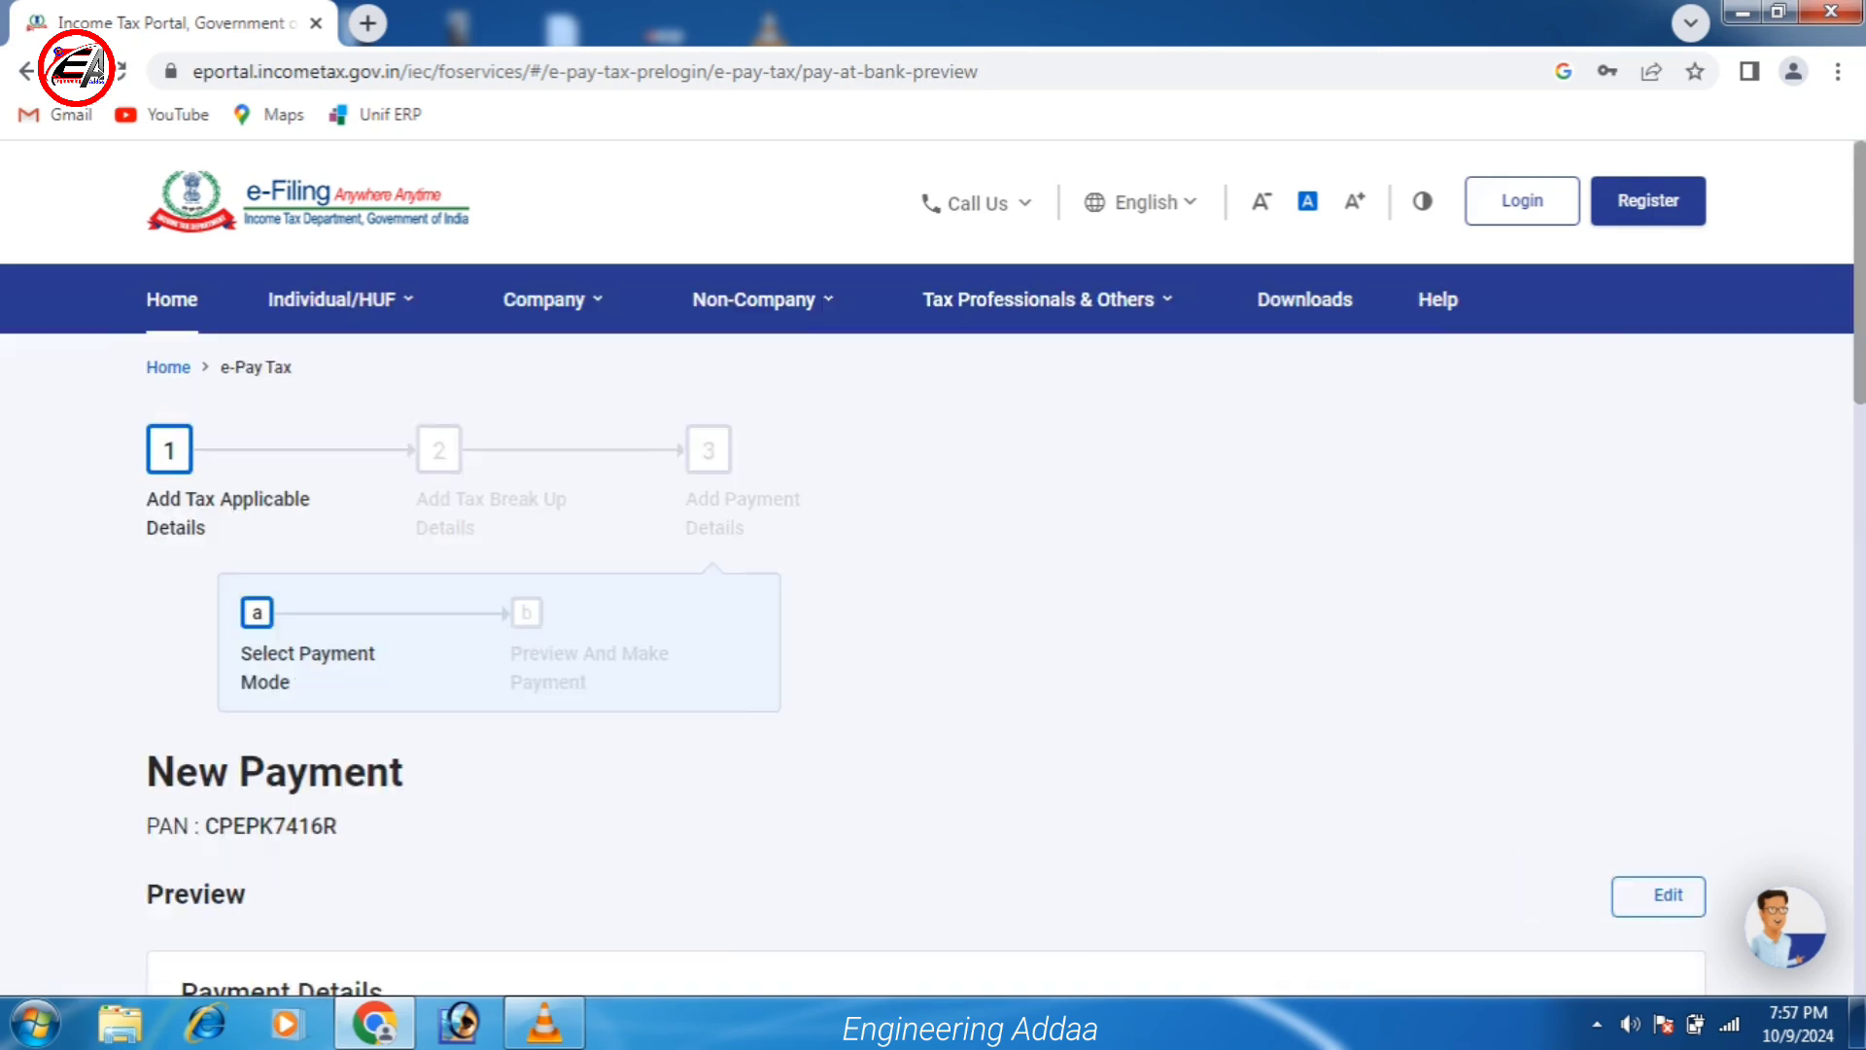
Scroll through the ₹1,000 payment preview and back up toward the payment-mode choice.
{"action": "scroll", "coordinate": [933, 583], "scroll_direction": "down", "scroll_amount": 5}
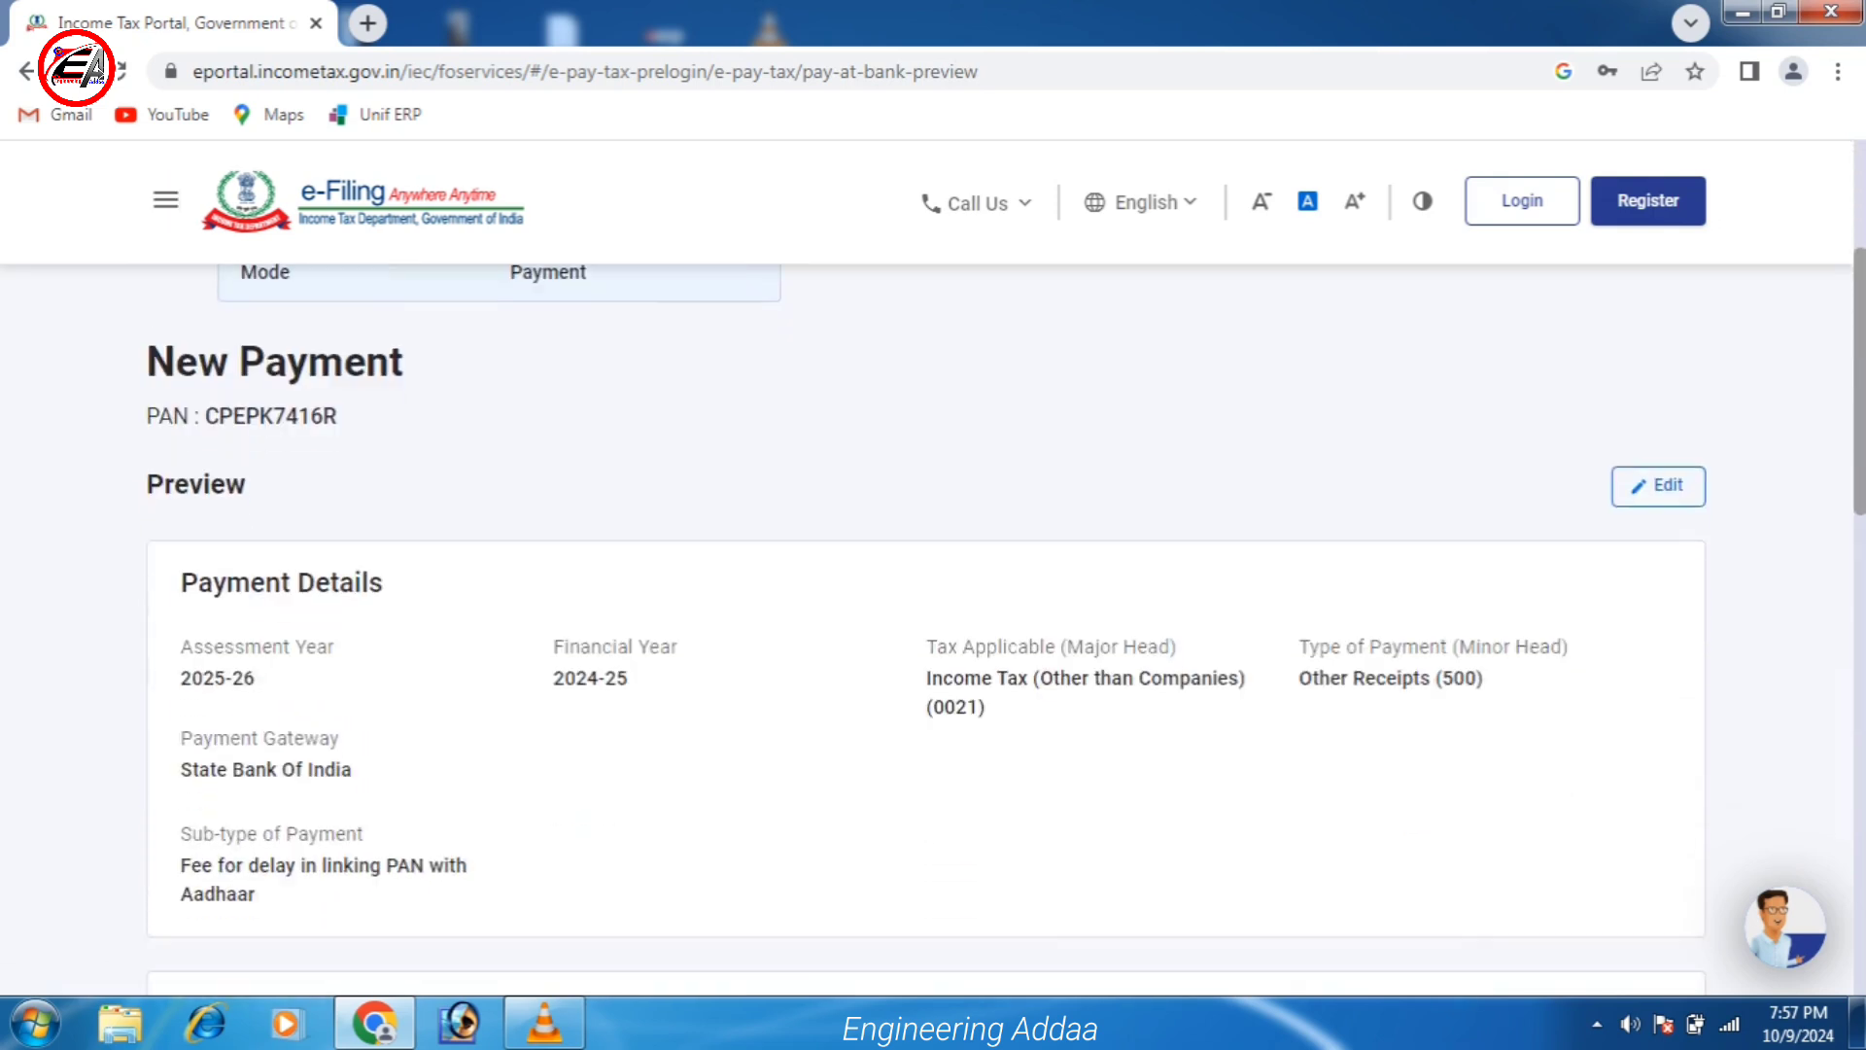
{"action": "scroll", "coordinate": [933, 583], "scroll_direction": "down", "scroll_amount": 1}
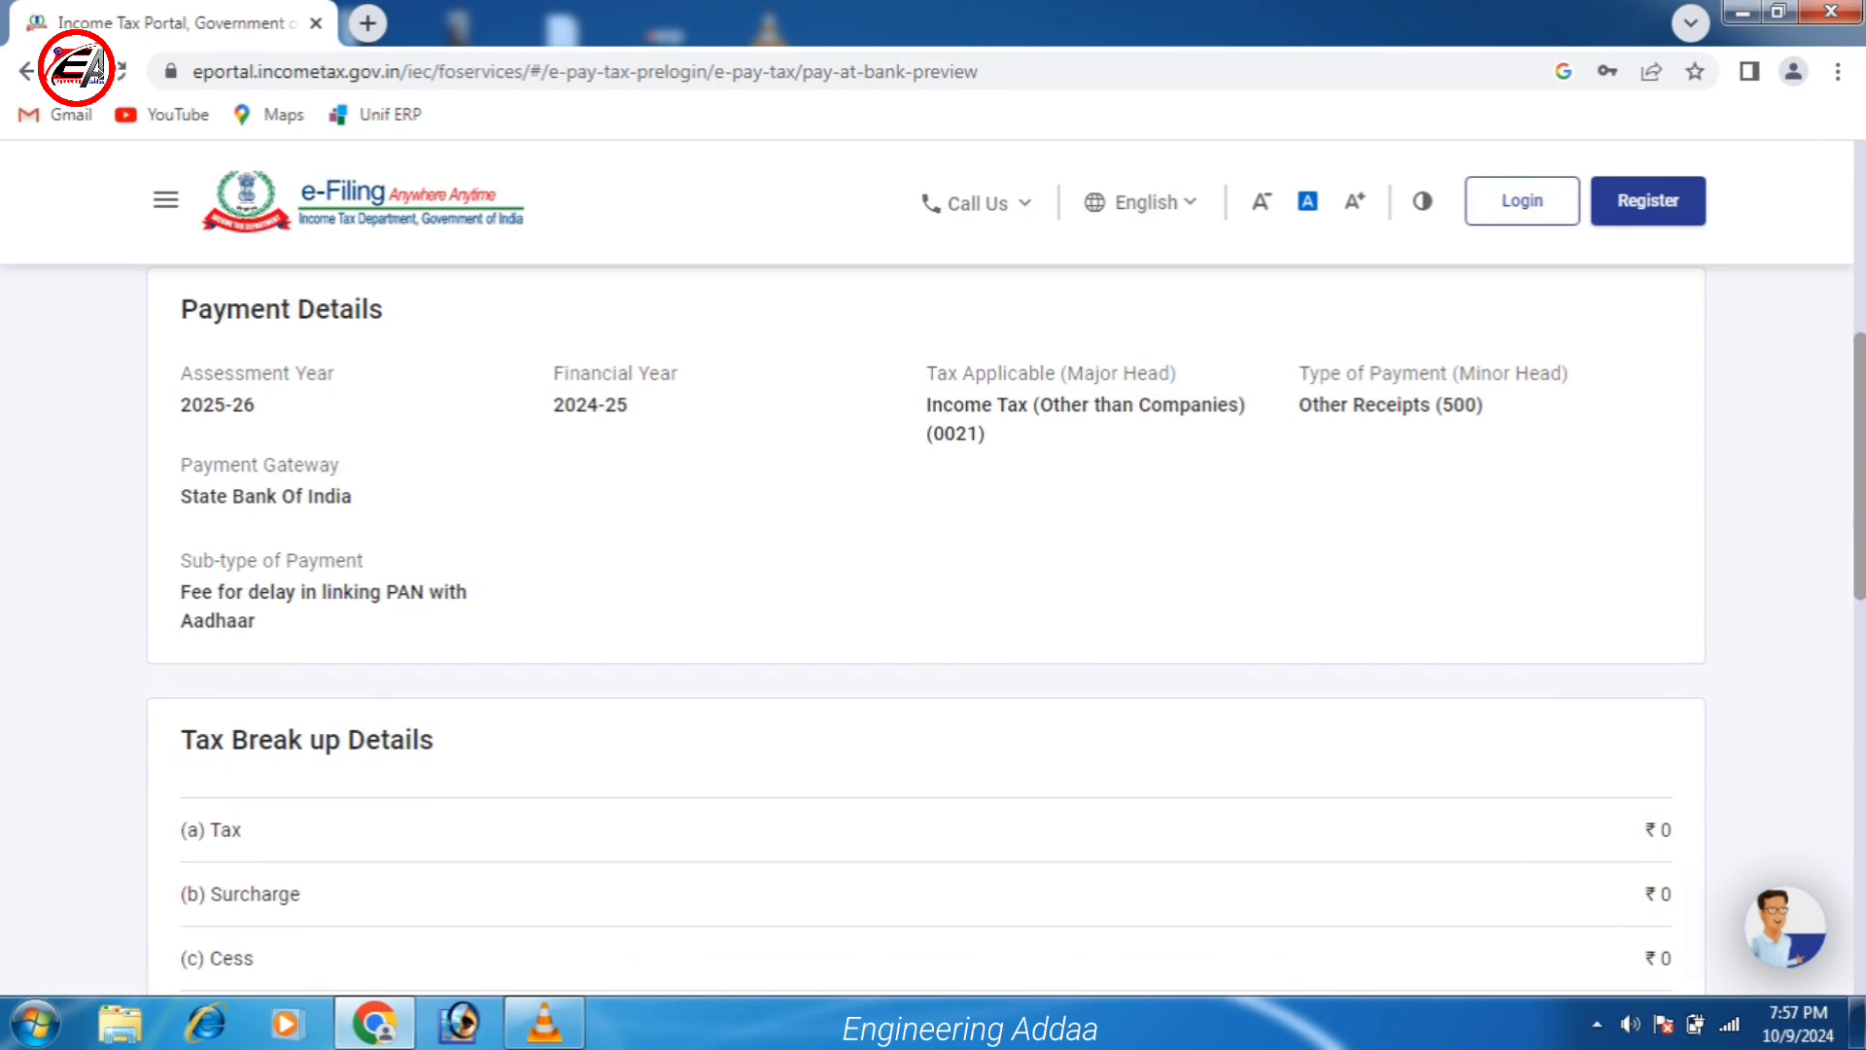
{"action": "scroll", "coordinate": [933, 583], "scroll_direction": "down", "scroll_amount": 8}
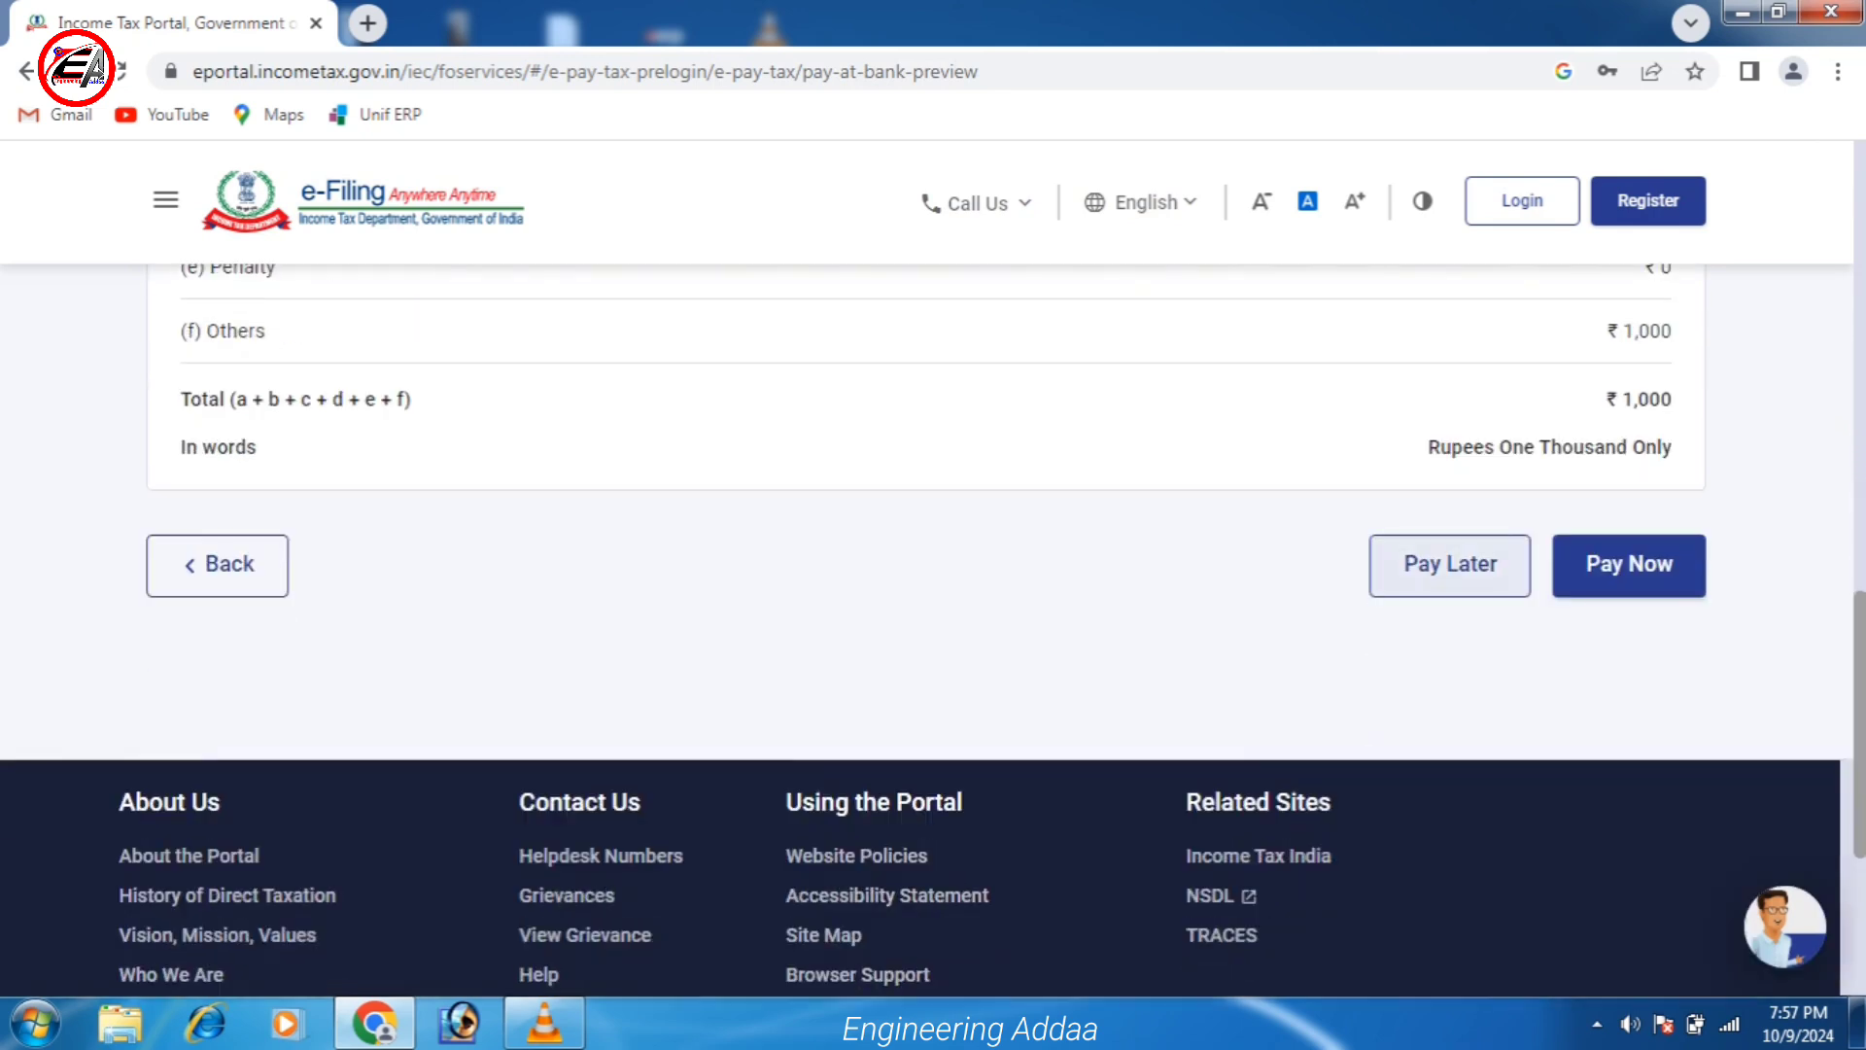
{"action": "scroll", "coordinate": [933, 583], "scroll_direction": "up", "scroll_amount": 5}
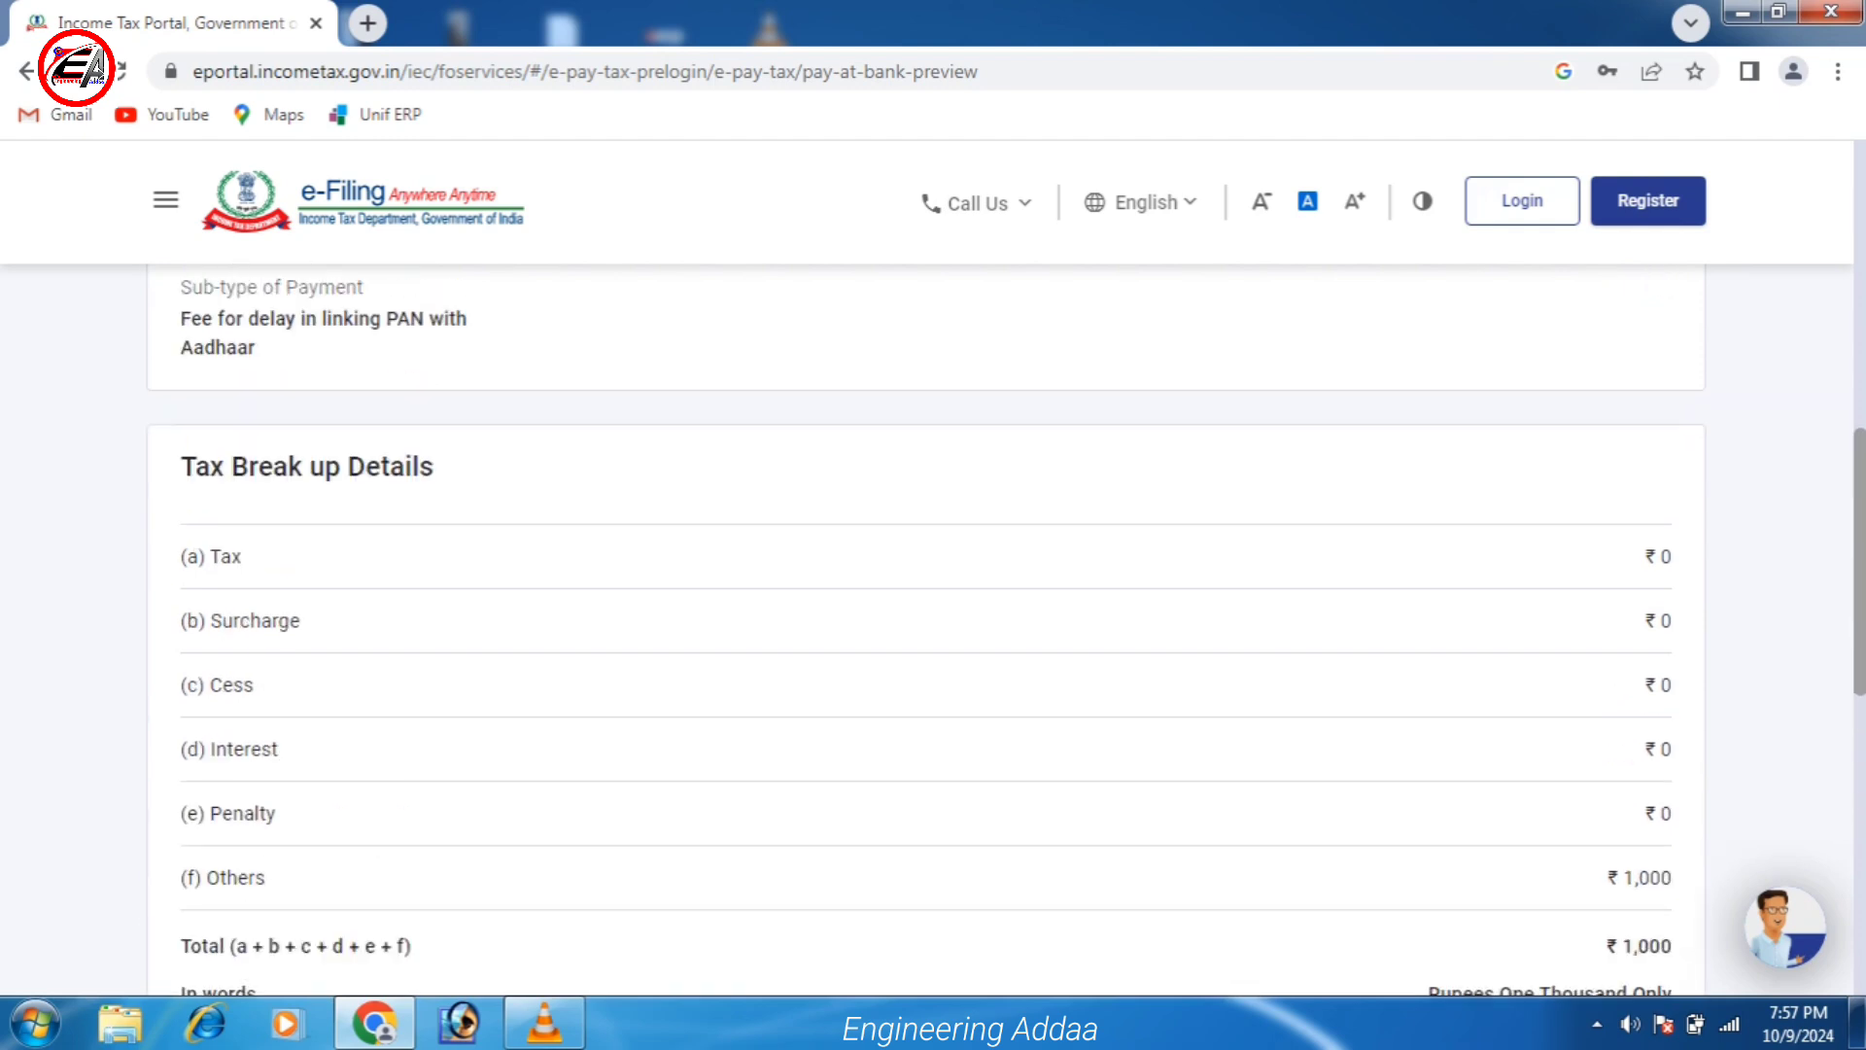
{"action": "scroll", "coordinate": [933, 631], "scroll_direction": "up", "scroll_amount": 4}
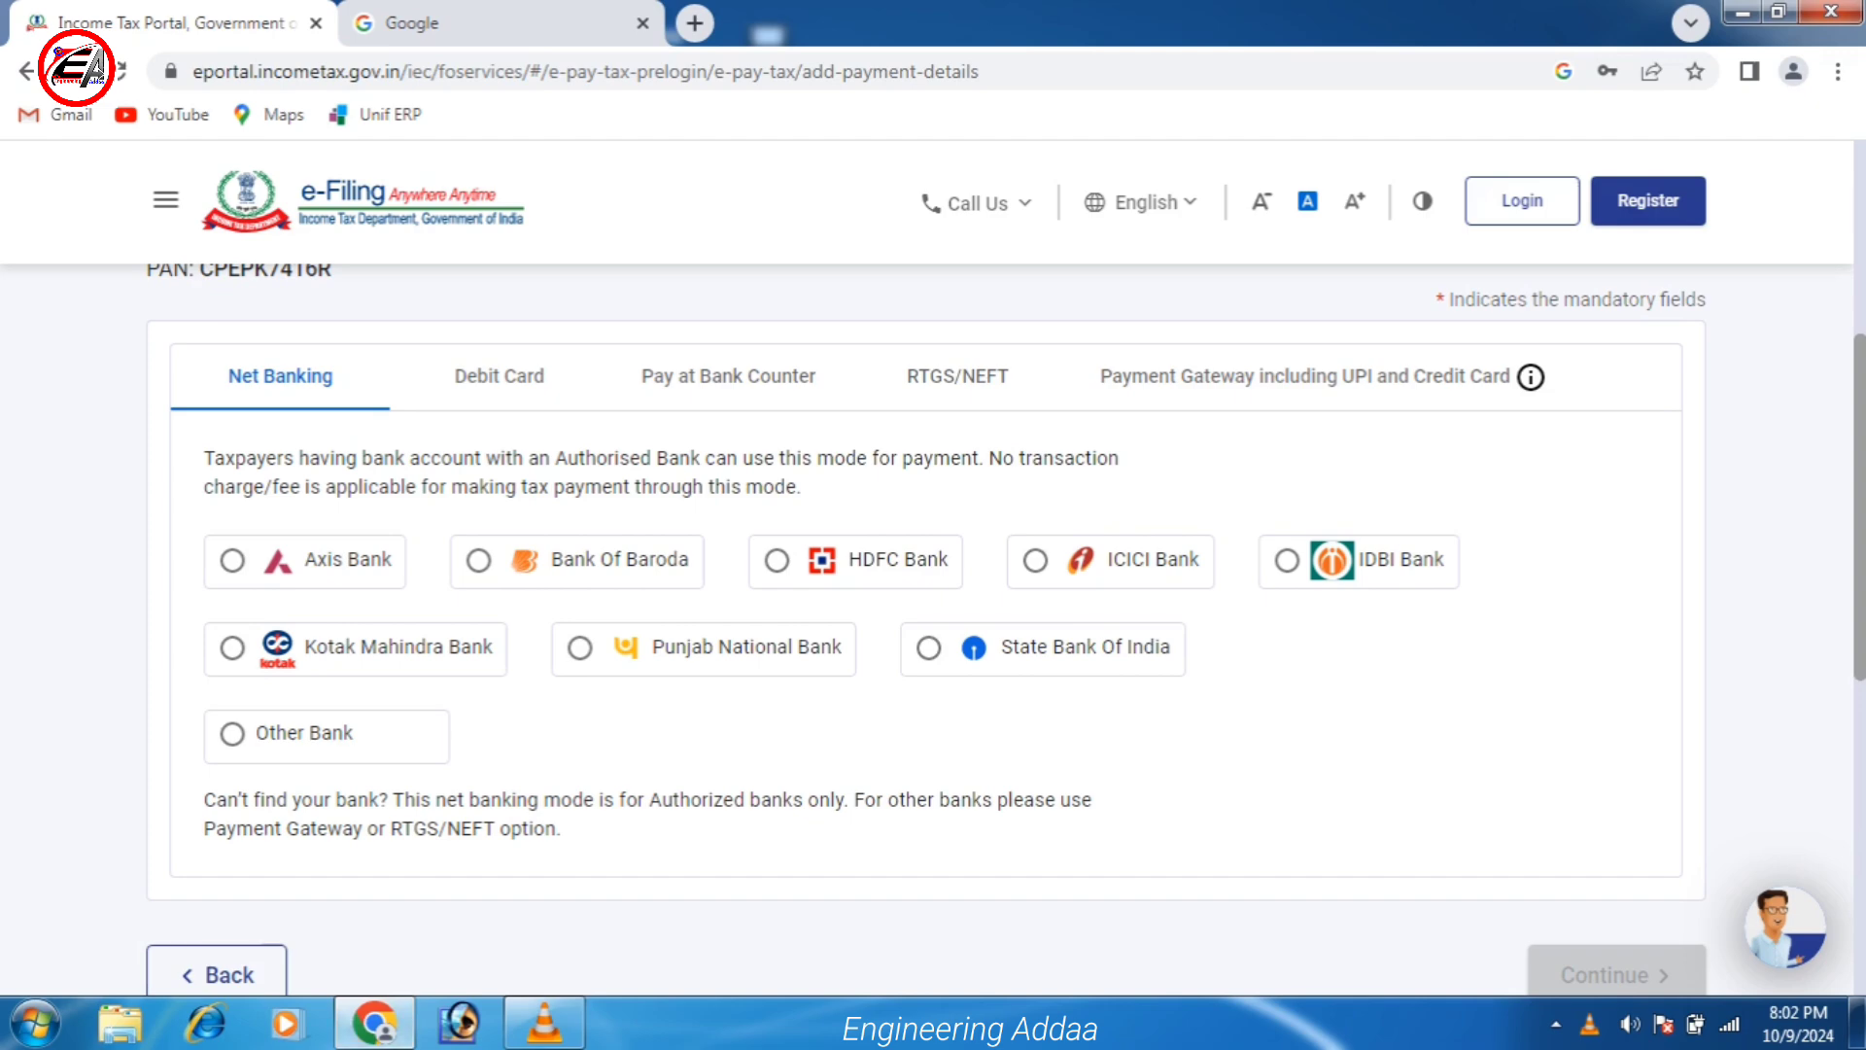
Select State Bank of India as the payment gateway again and continue to the preview.
{"action": "left_click", "coordinate": [1305, 376]}
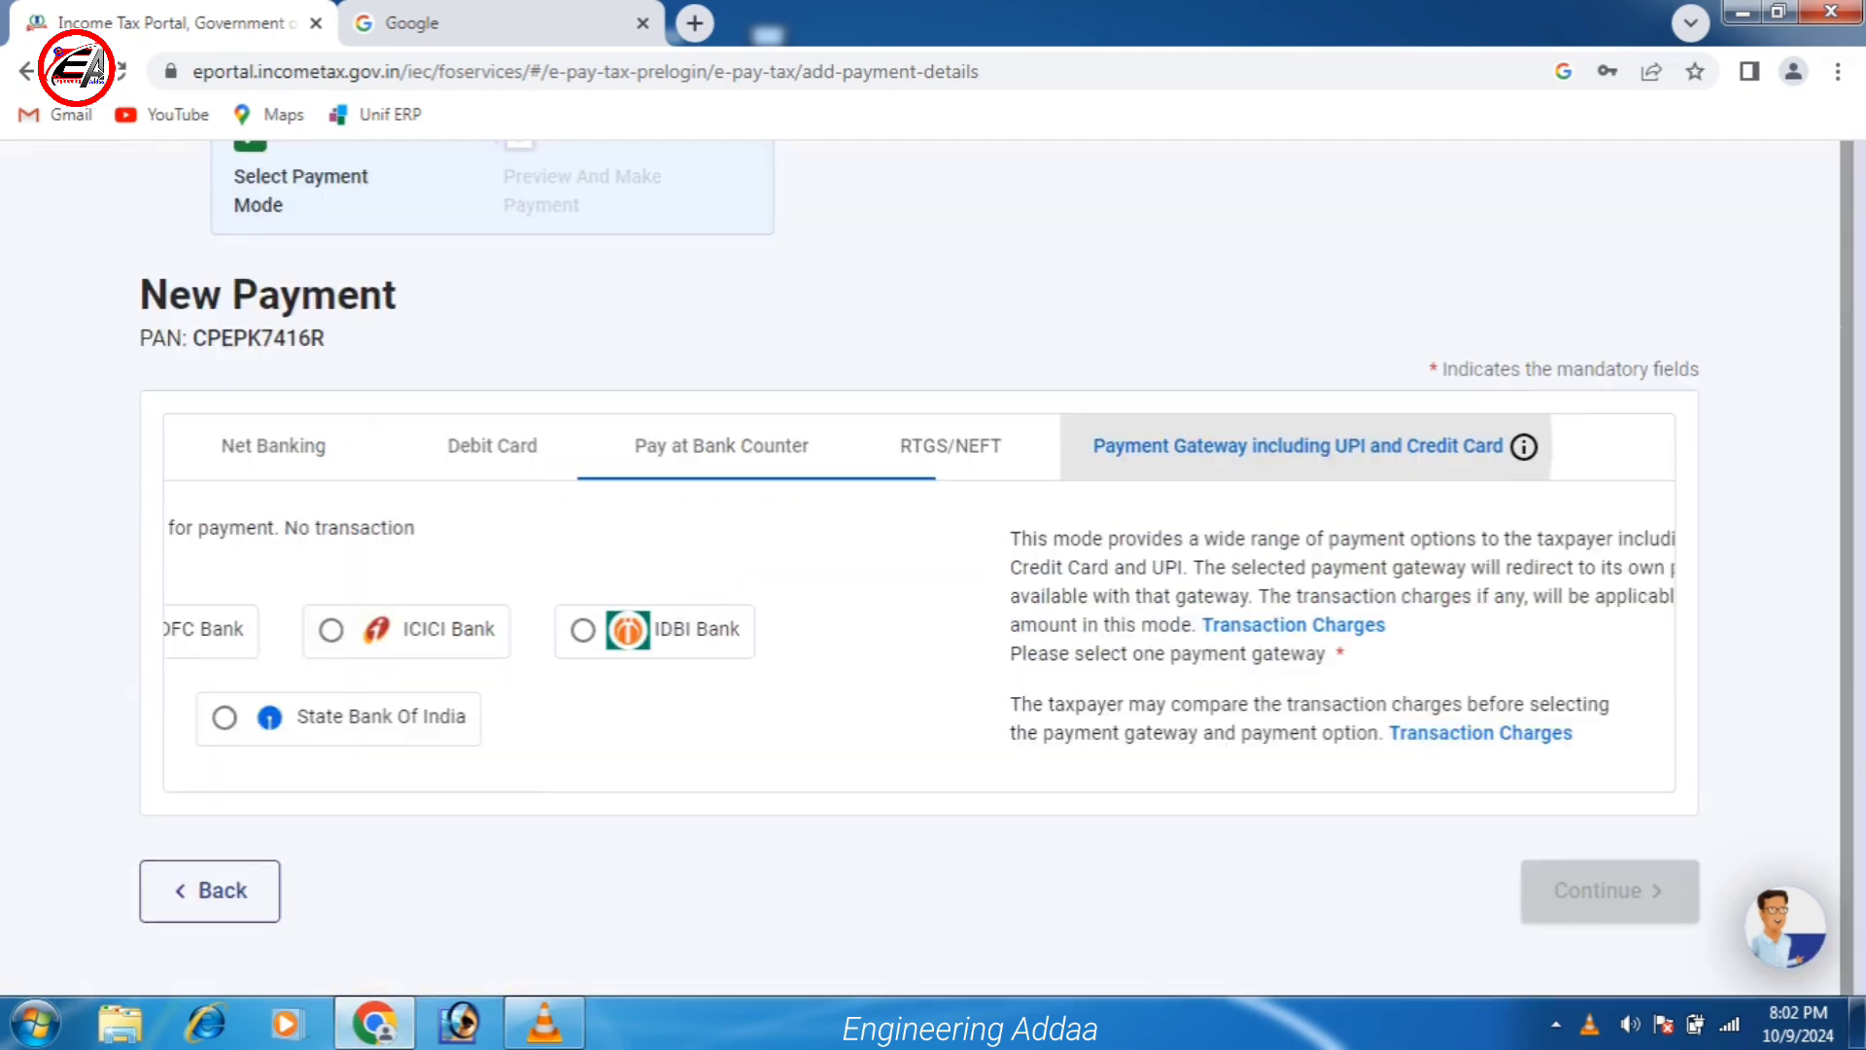
{"action": "scroll", "coordinate": [927, 630], "scroll_direction": "down", "scroll_amount": 1}
{"action": "scroll", "coordinate": [926, 630], "scroll_direction": "up", "scroll_amount": 1}
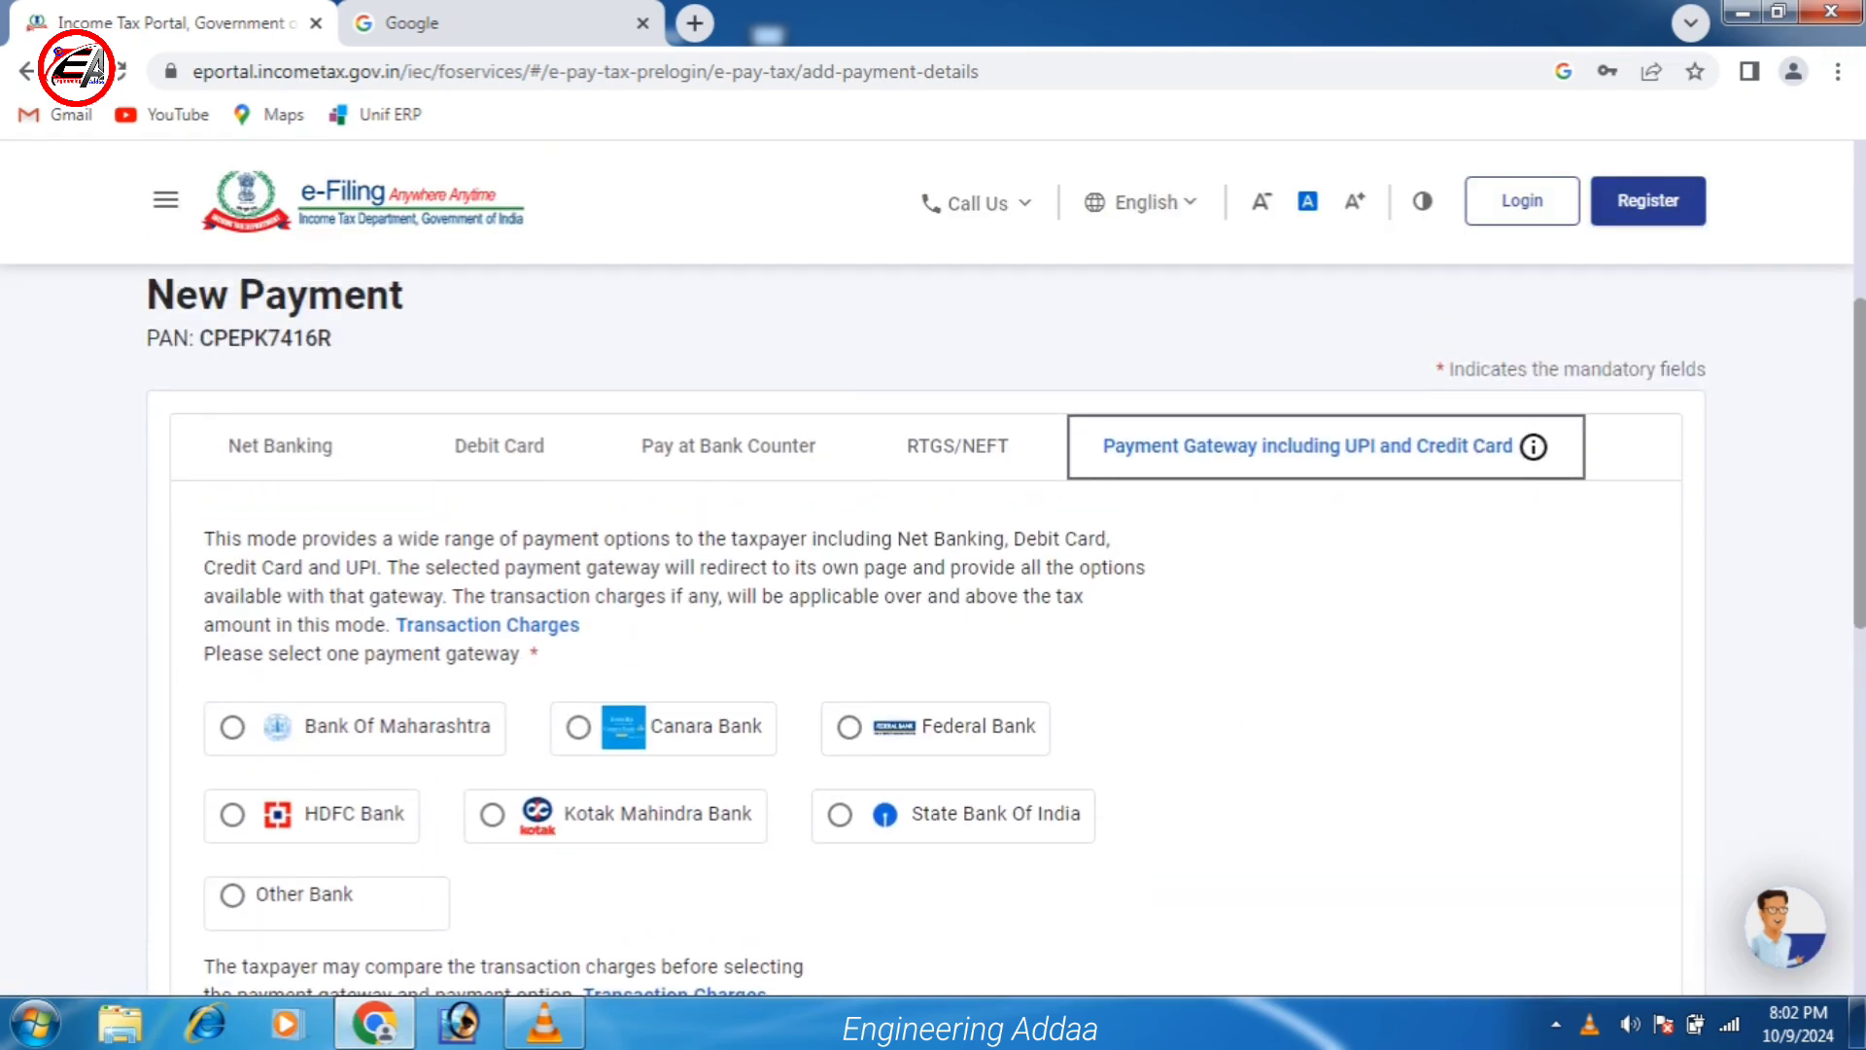
{"action": "scroll", "coordinate": [839, 677], "scroll_direction": "down", "scroll_amount": 1}
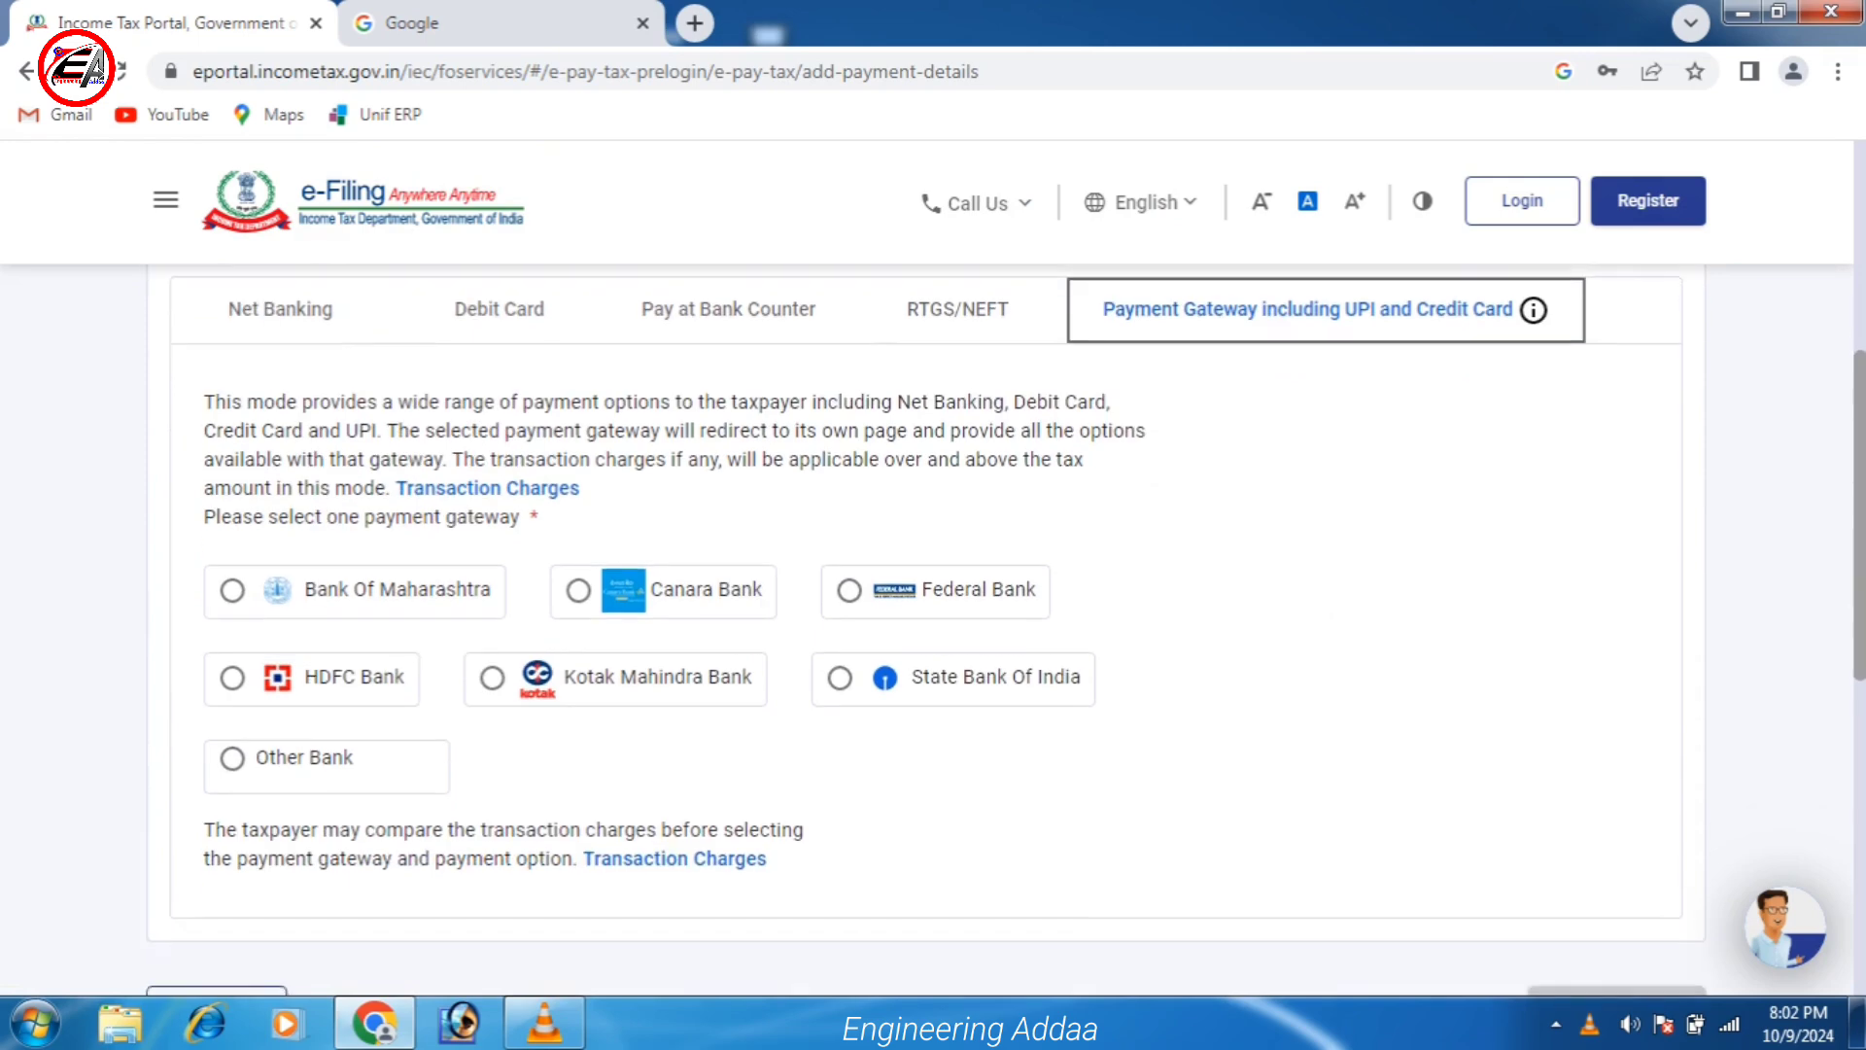
{"action": "left_click", "coordinate": [840, 677]}
{"action": "scroll", "coordinate": [840, 678], "scroll_direction": "down", "scroll_amount": 2}
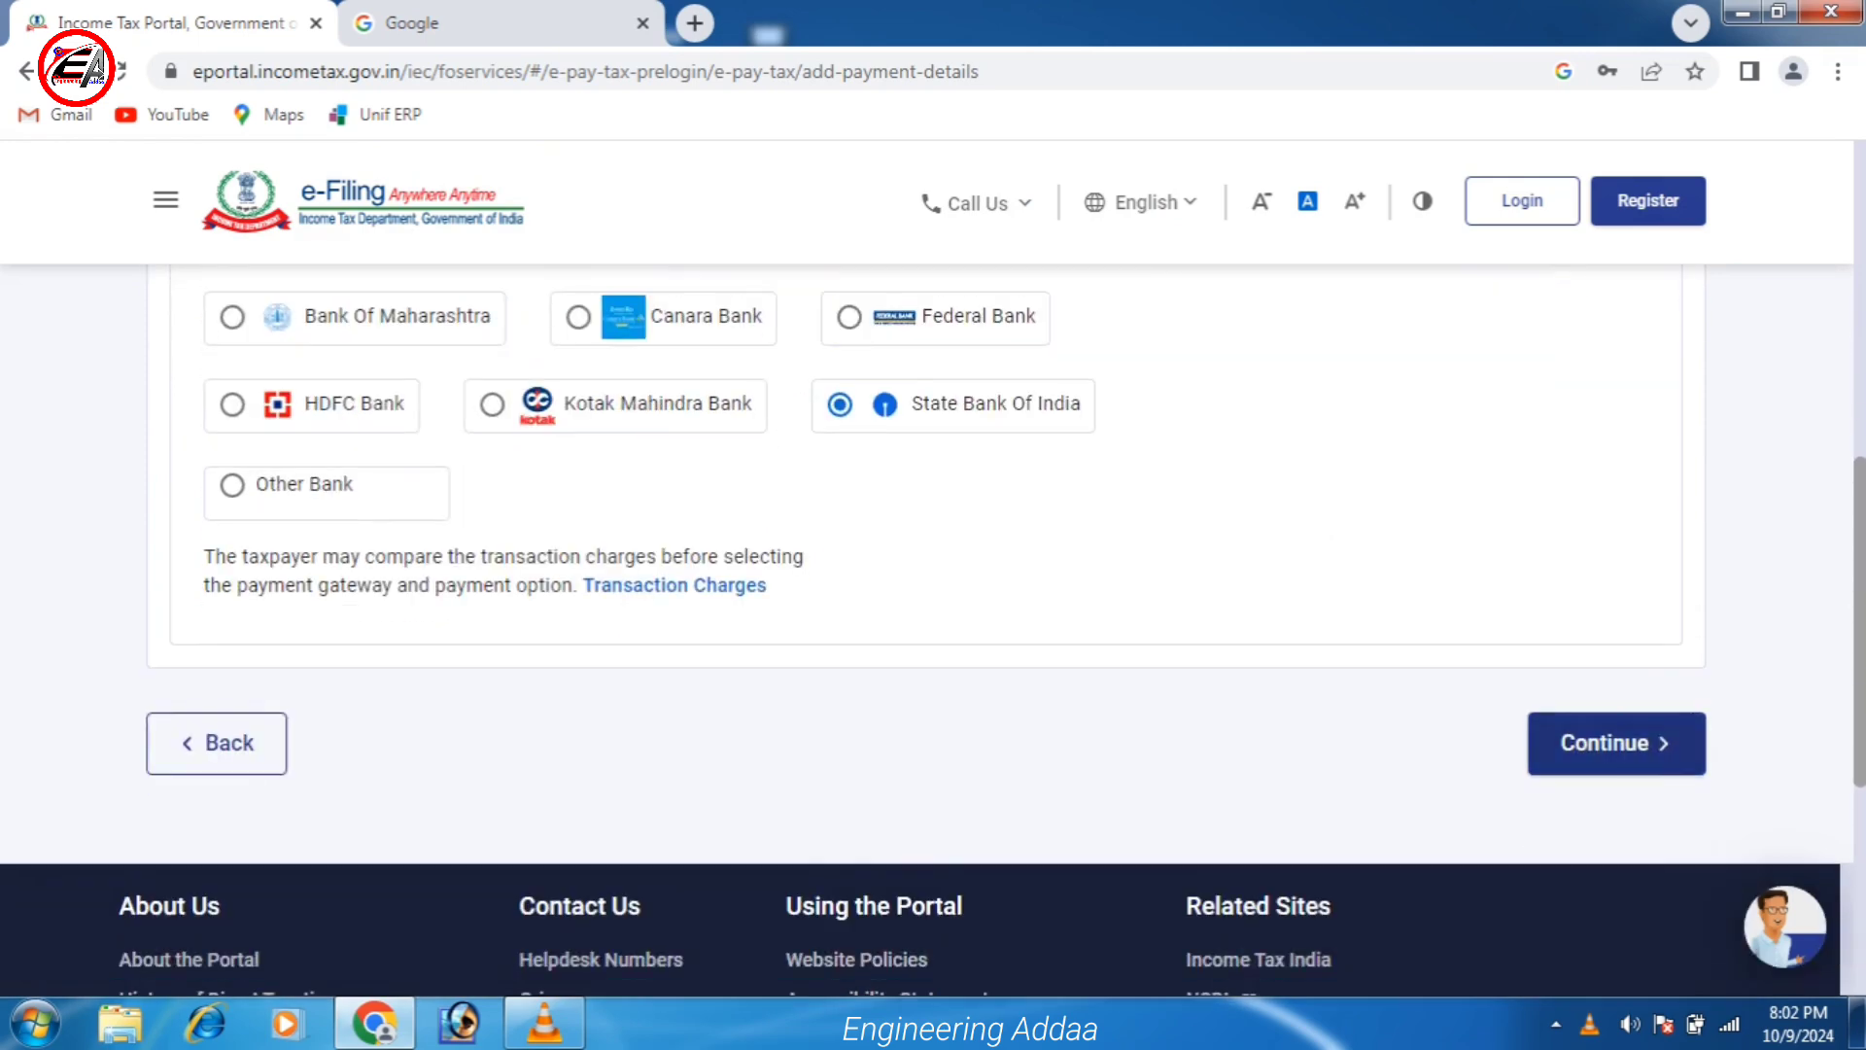
{"action": "left_click", "coordinate": [1614, 743]}
Review the ₹1,000 payment preview and choose Pay Now to reach the terms.
{"action": "scroll", "coordinate": [933, 583], "scroll_direction": "down", "scroll_amount": 10}
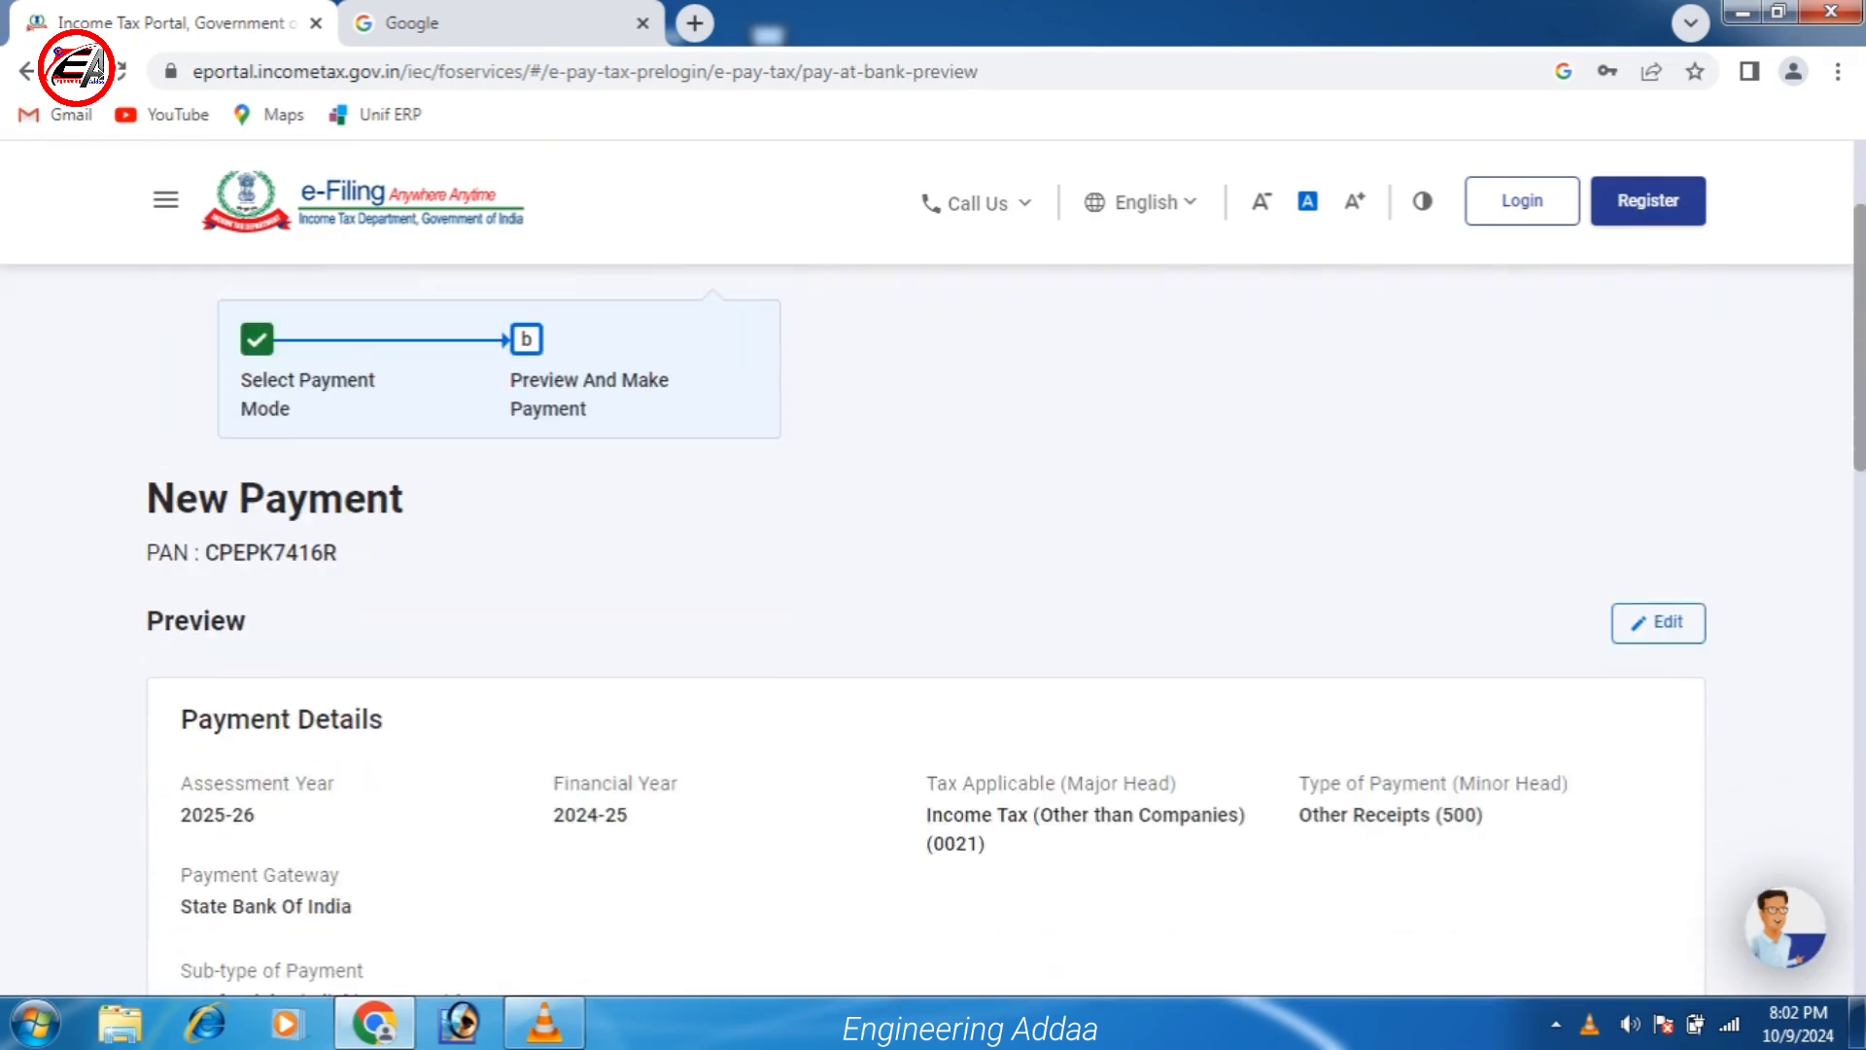
{"action": "scroll", "coordinate": [933, 583], "scroll_direction": "down", "scroll_amount": 2}
{"action": "scroll", "coordinate": [934, 583], "scroll_direction": "up", "scroll_amount": 3}
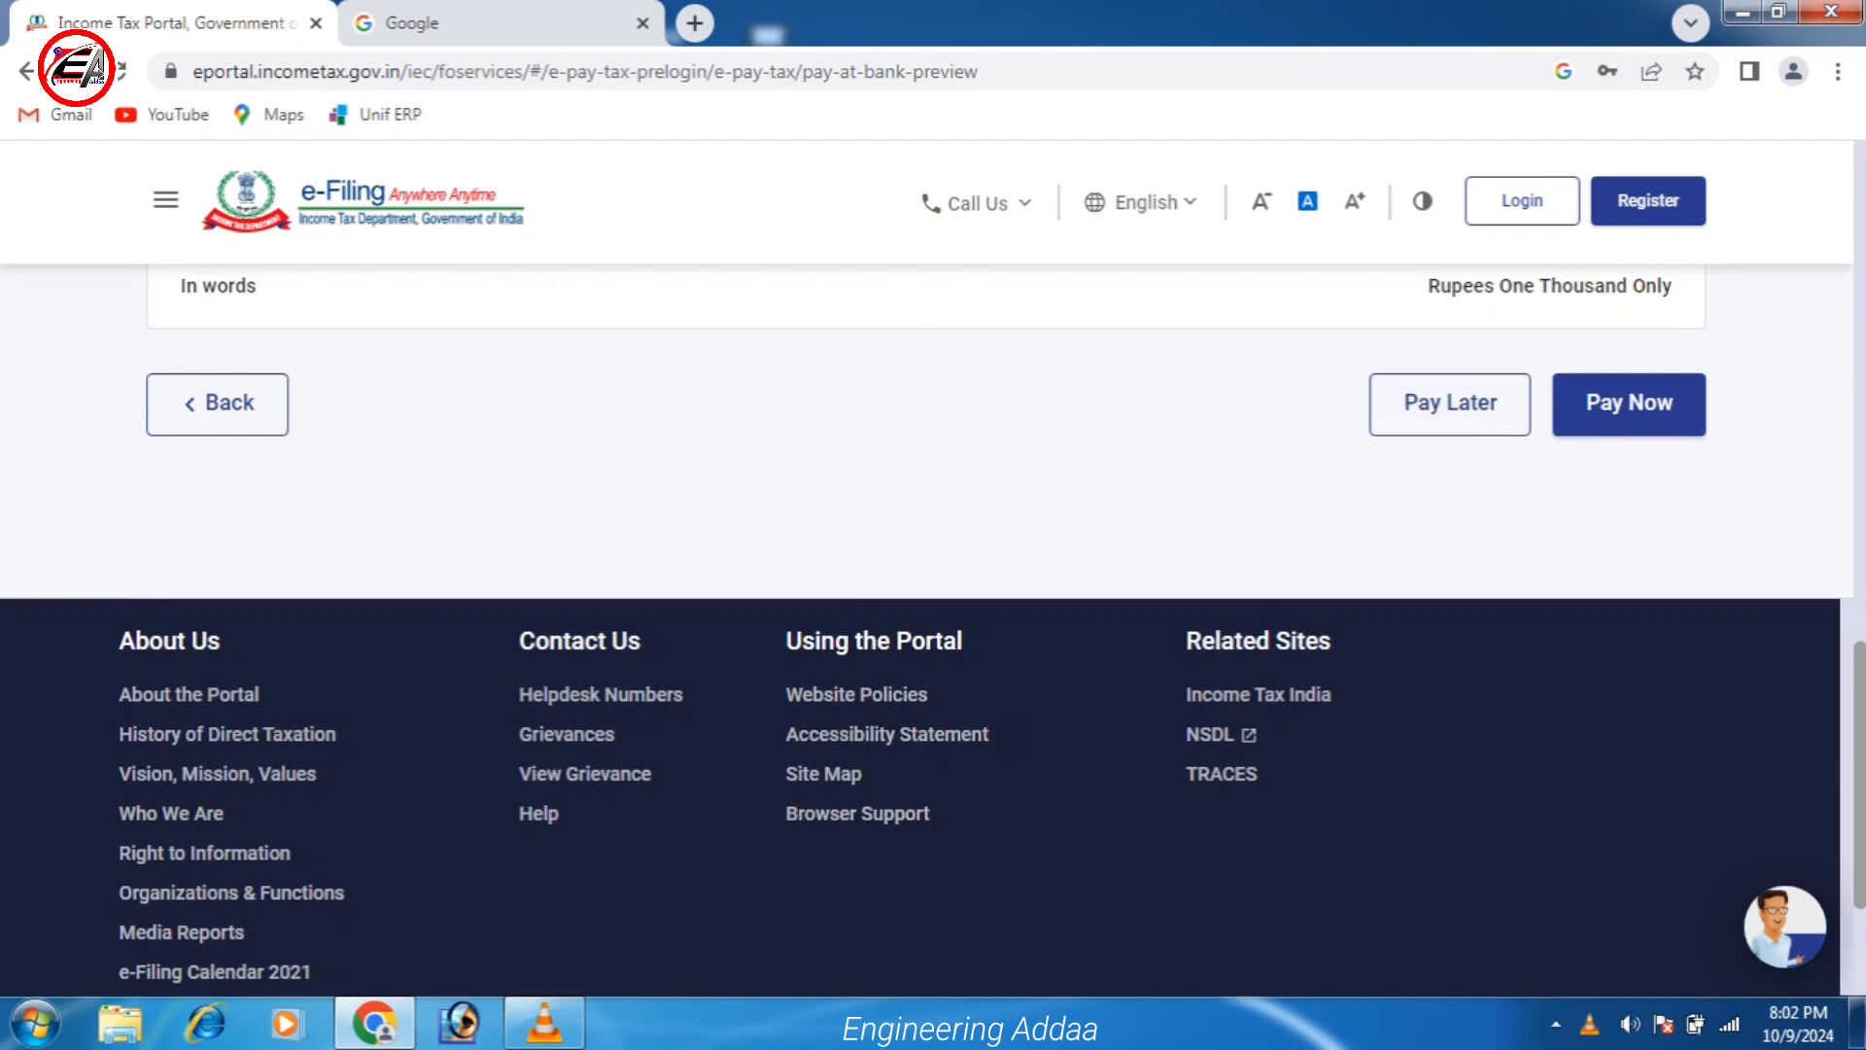
{"action": "scroll", "coordinate": [1629, 405], "scroll_direction": "up", "scroll_amount": 1}
{"action": "left_click", "coordinate": [1629, 473]}
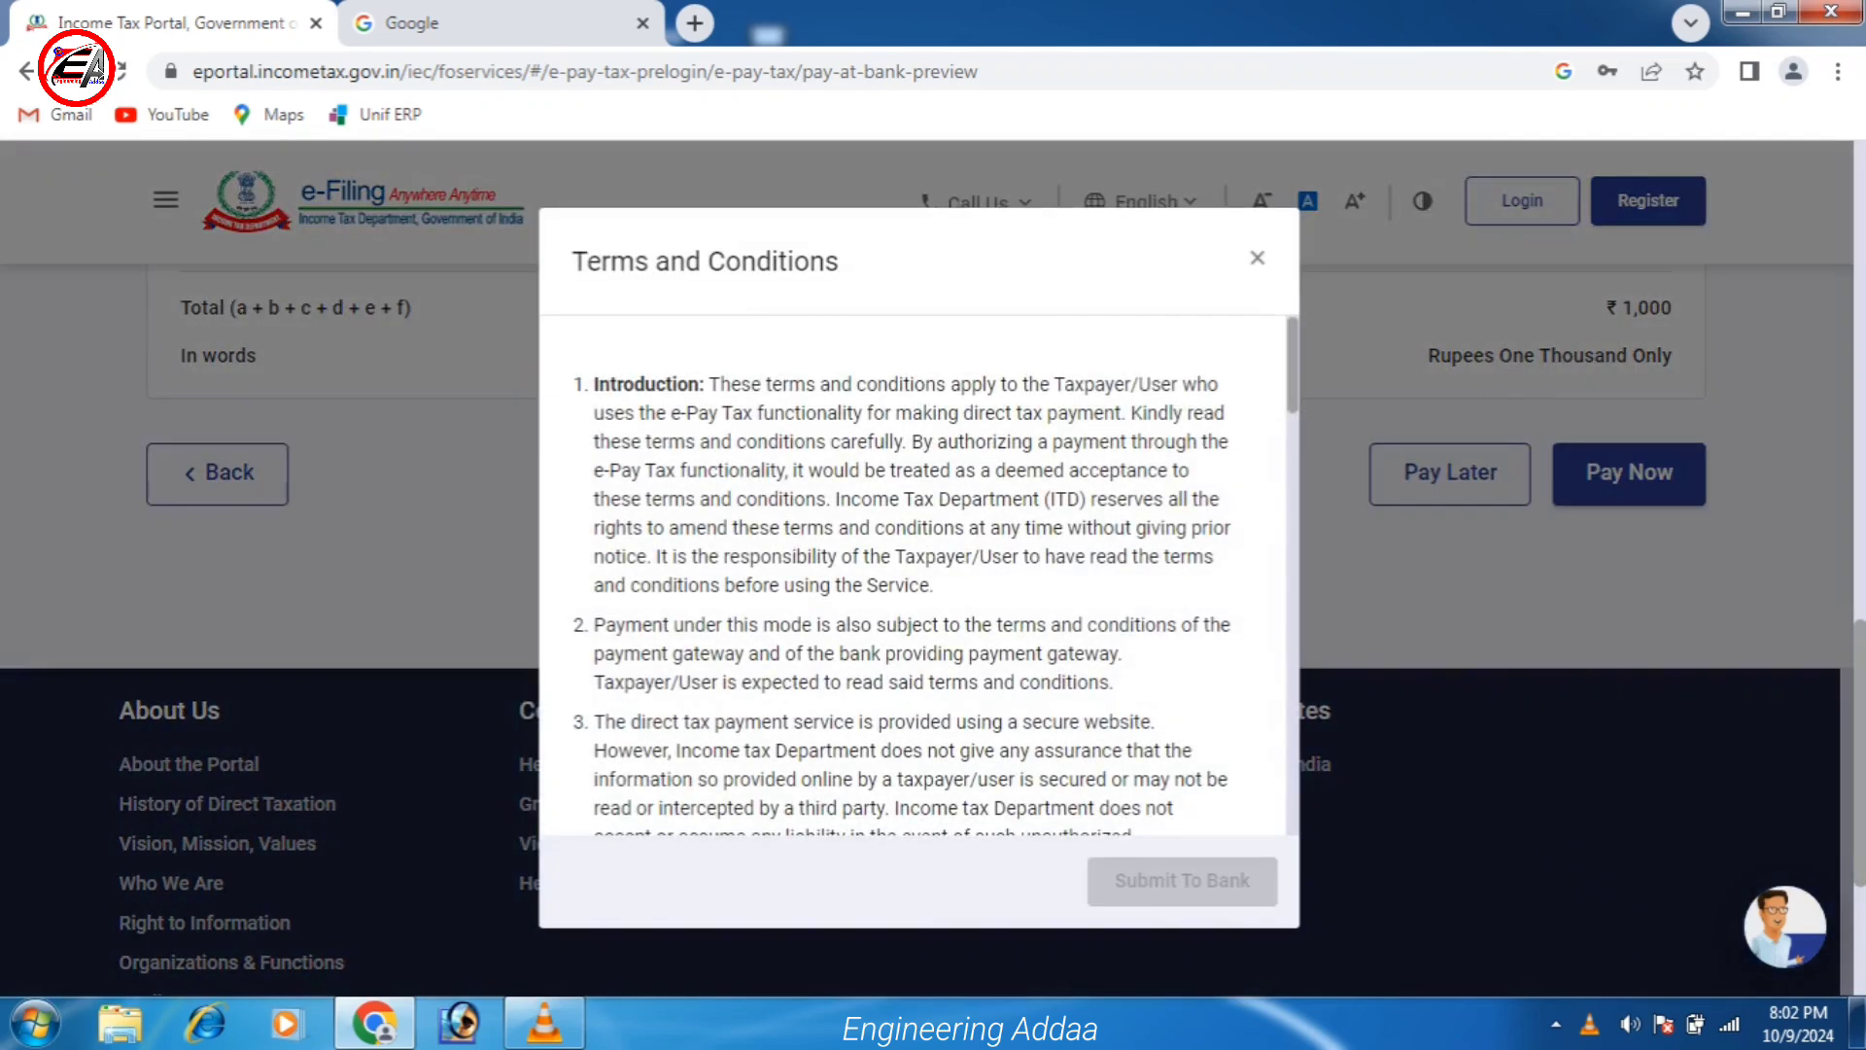
Agree to the e-Pay terms and conditions and submit the payment to State Bank of India.
{"action": "scroll", "coordinate": [914, 574], "scroll_direction": "down", "scroll_amount": 14}
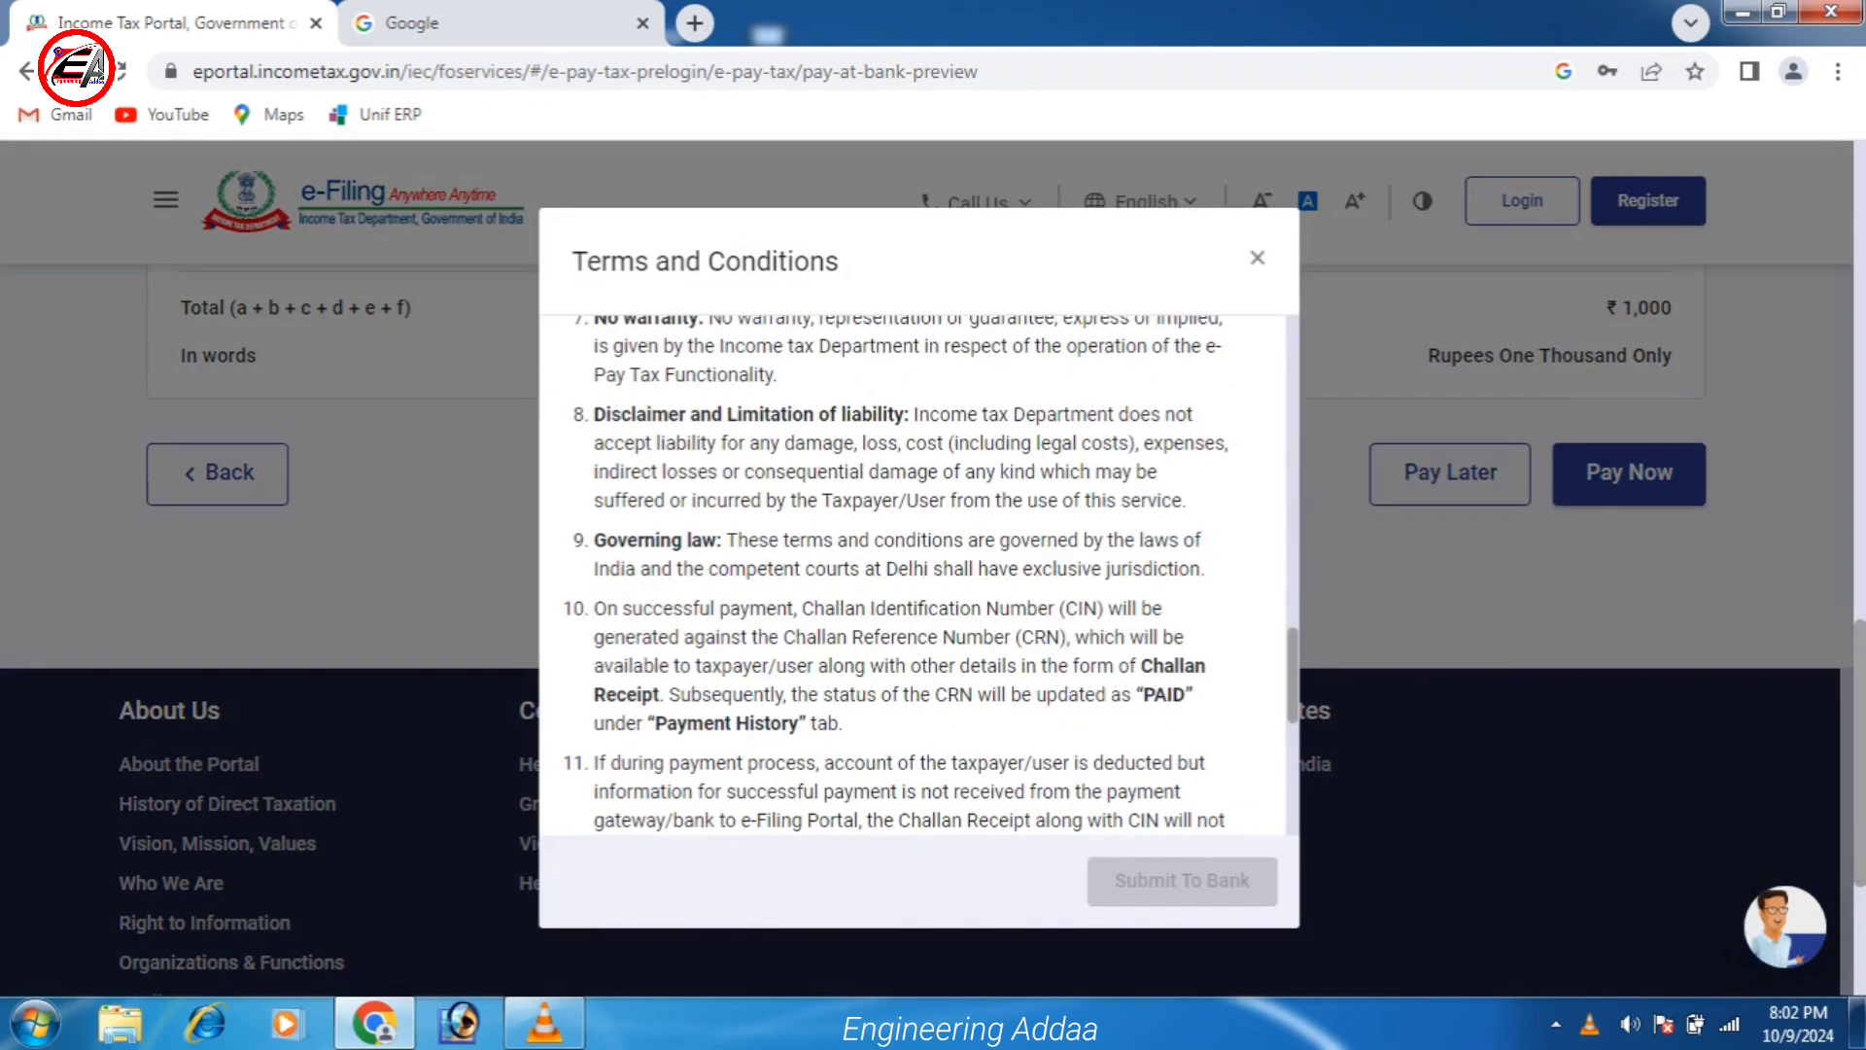
{"action": "scroll", "coordinate": [914, 574], "scroll_direction": "down", "scroll_amount": 5}
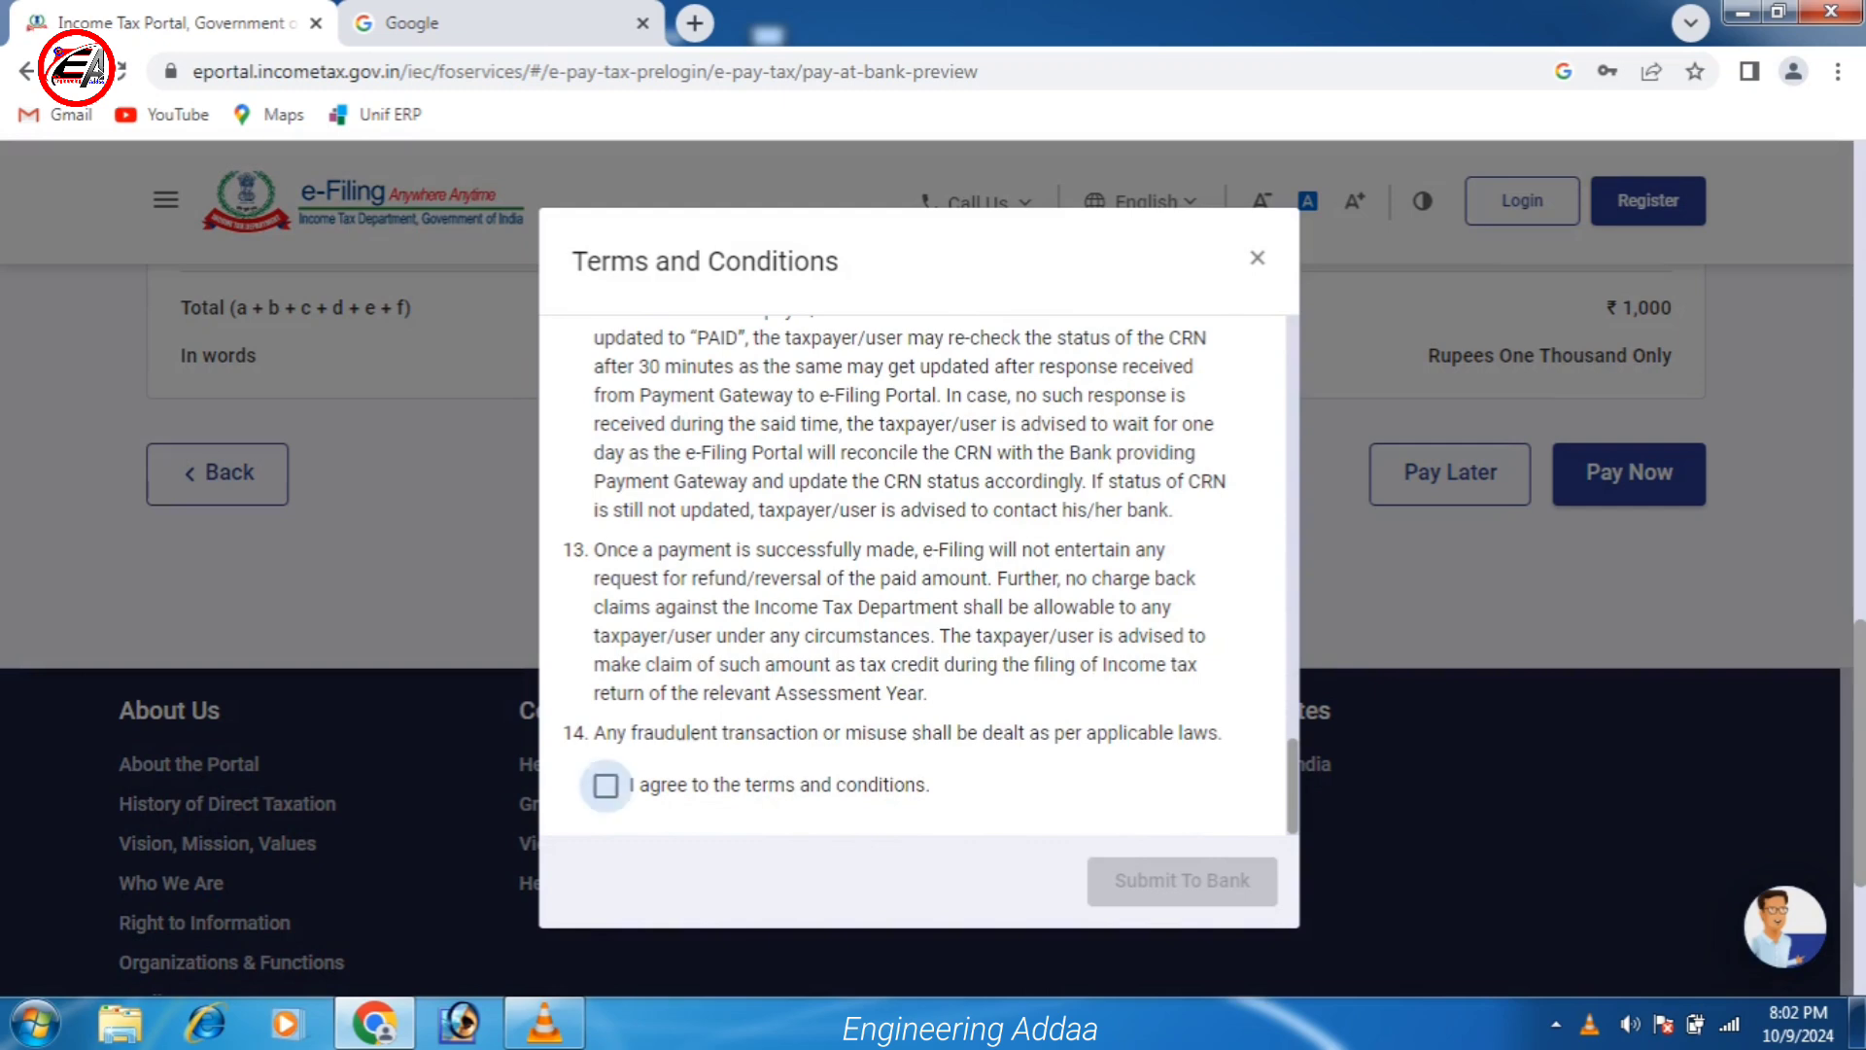
{"action": "left_click", "coordinate": [606, 786]}
{"action": "left_click", "coordinate": [1182, 880]}
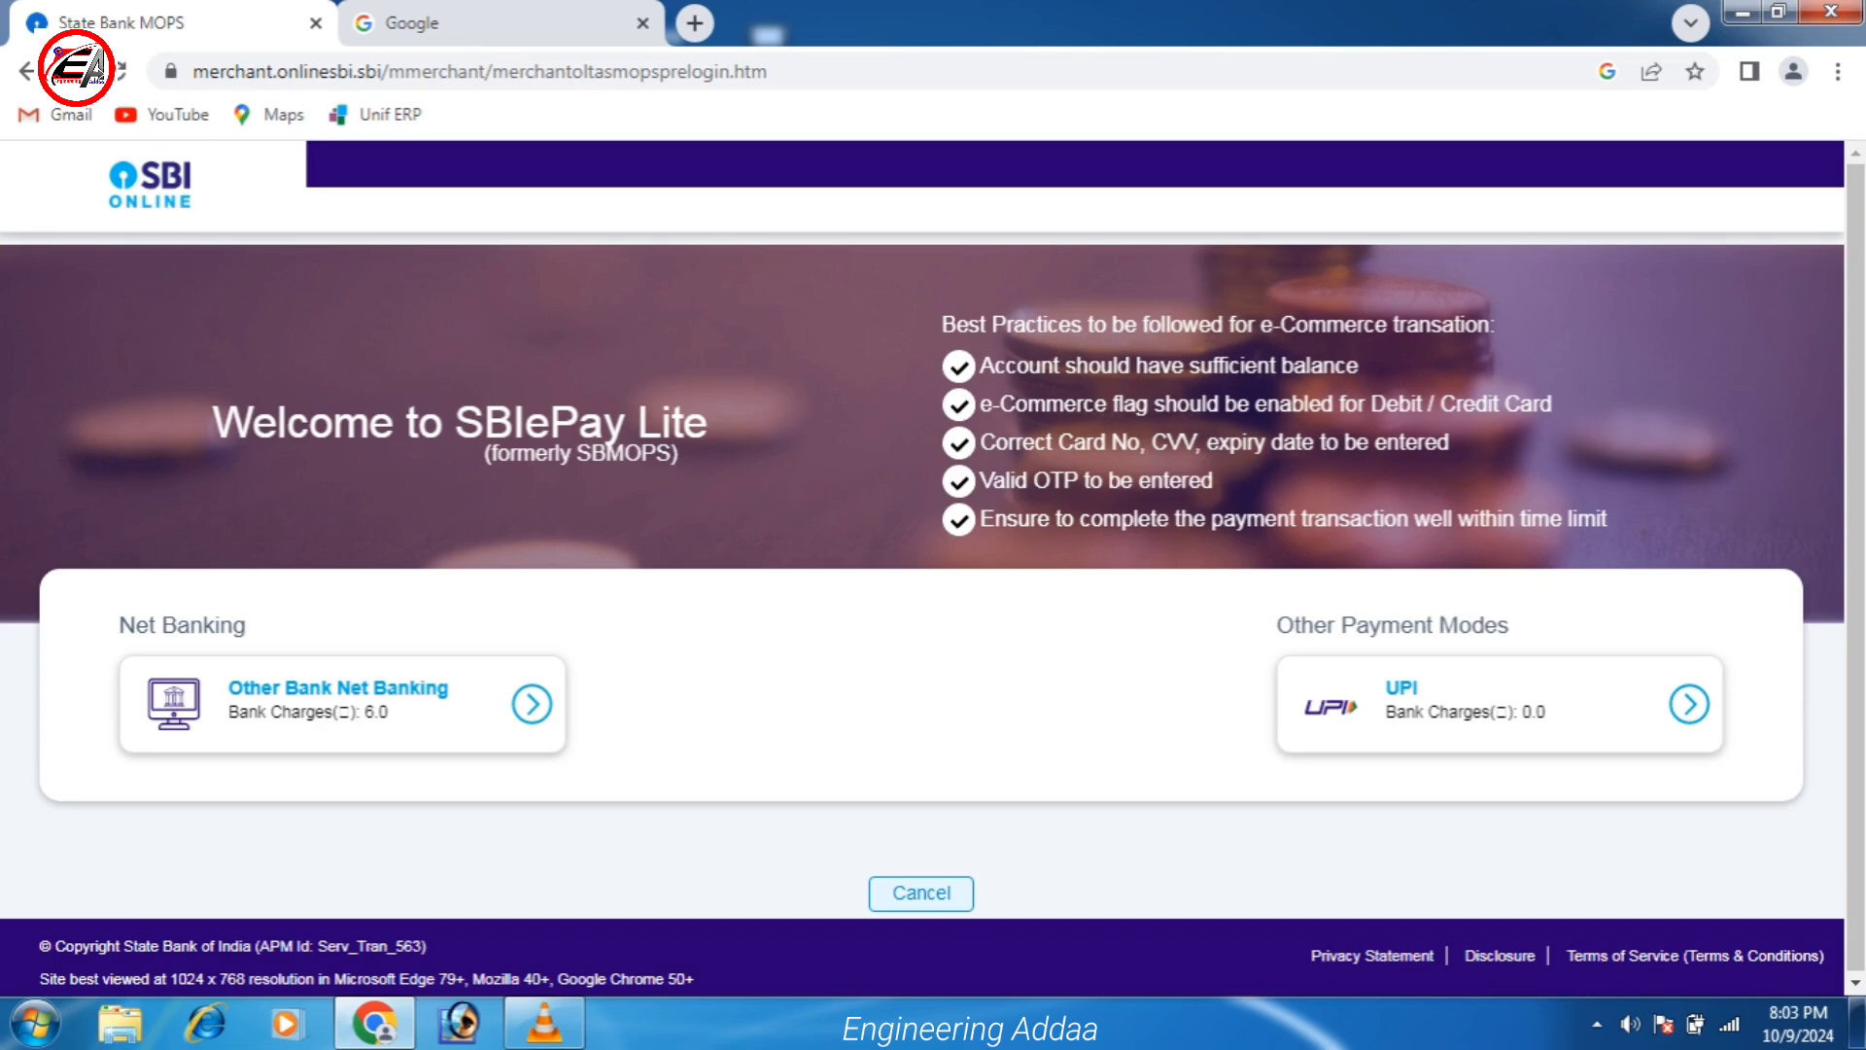
Pay the ₹1,000 fee by UPI QR code in SBIePay Lite and dismiss the success alert.
{"action": "scroll", "coordinate": [921, 583], "scroll_direction": "down", "scroll_amount": 1}
{"action": "scroll", "coordinate": [922, 583], "scroll_direction": "up", "scroll_amount": 1}
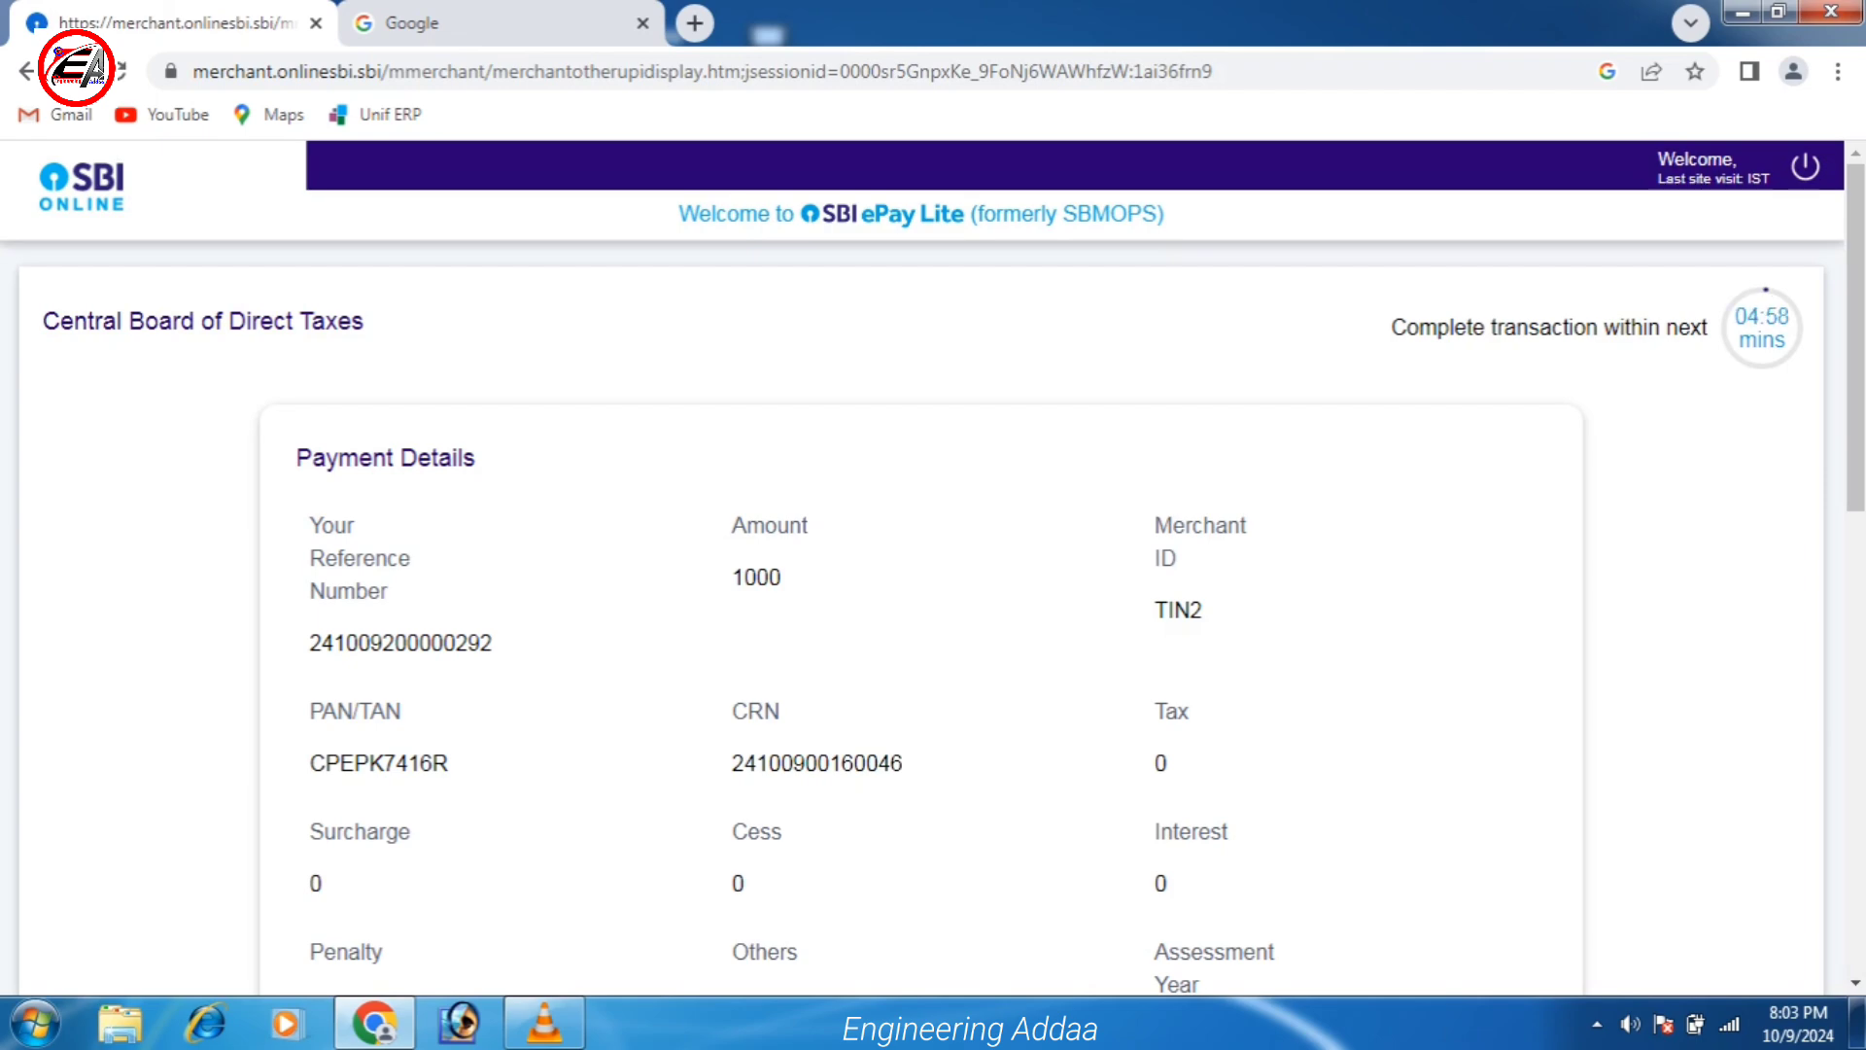
{"action": "scroll", "coordinate": [933, 583], "scroll_direction": "down", "scroll_amount": 10}
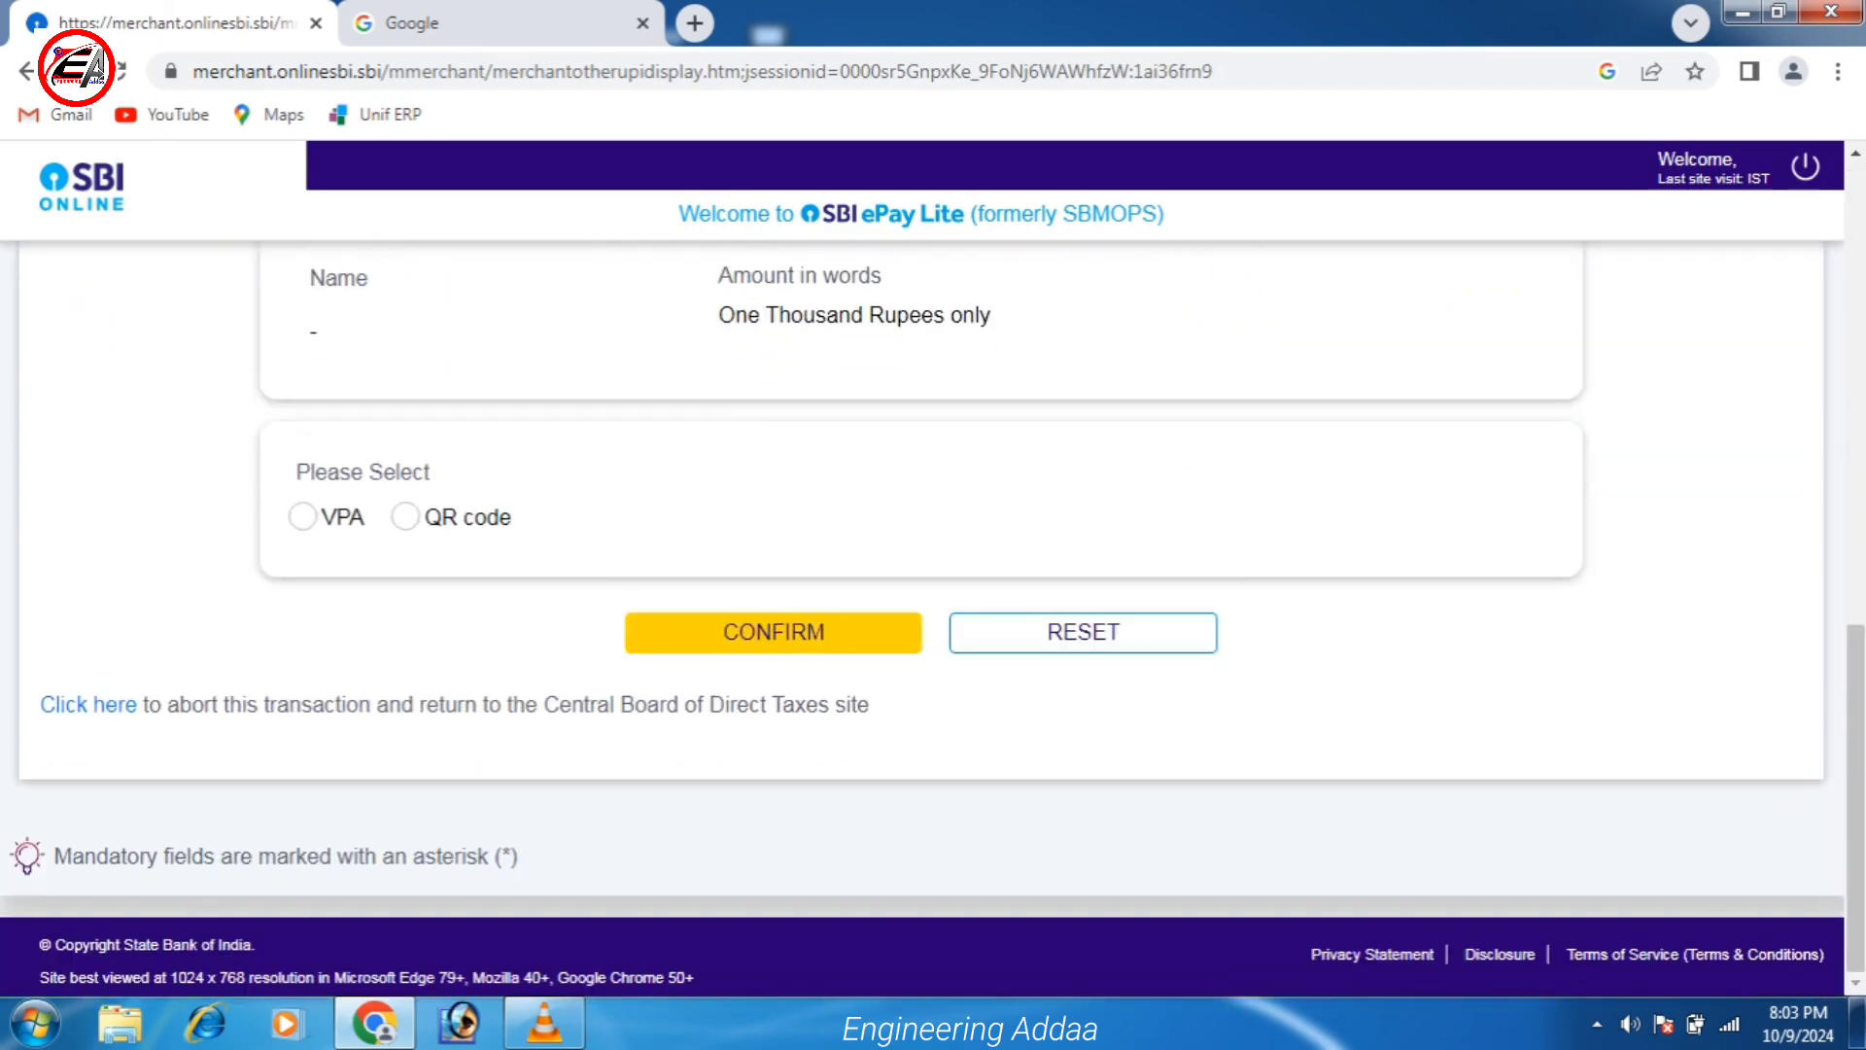
{"action": "left_click", "coordinate": [404, 516]}
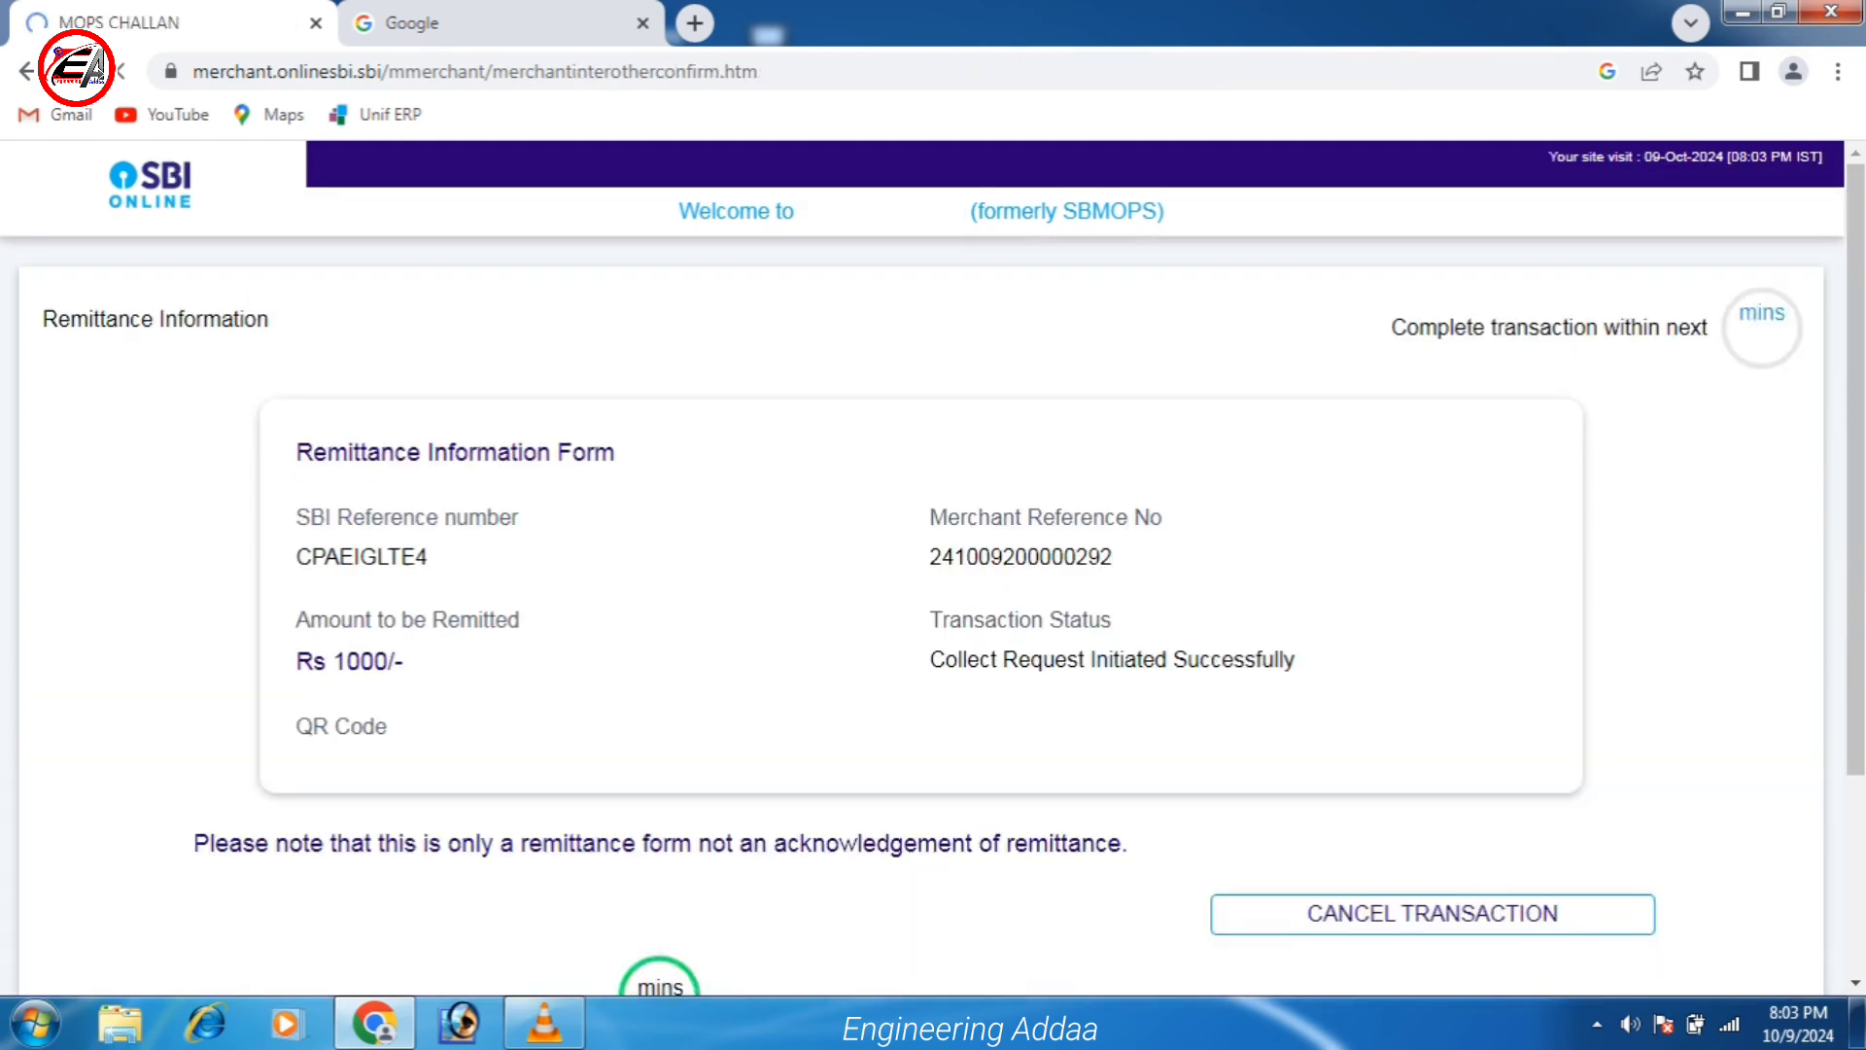
{"action": "scroll", "coordinate": [933, 583], "scroll_direction": "down", "scroll_amount": 3}
{"action": "scroll", "coordinate": [933, 583], "scroll_direction": "up", "scroll_amount": 2}
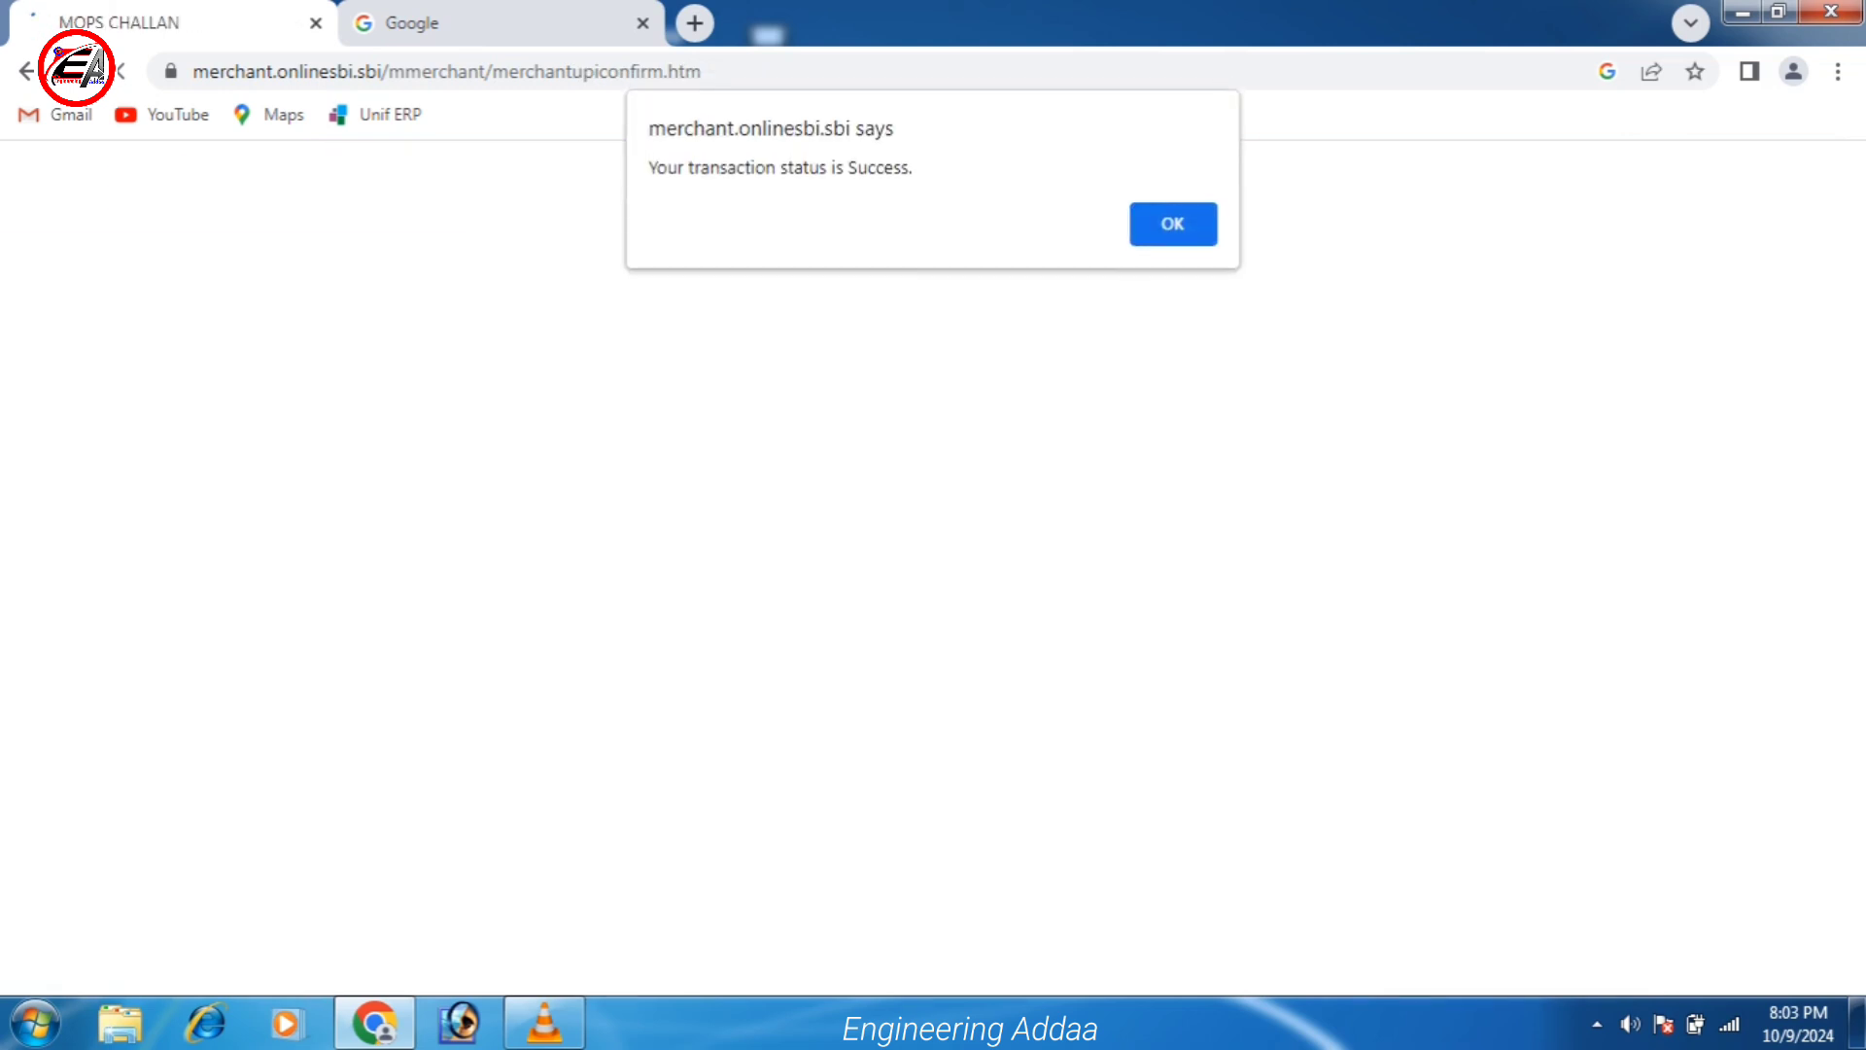
{"action": "key", "text": "Return"}
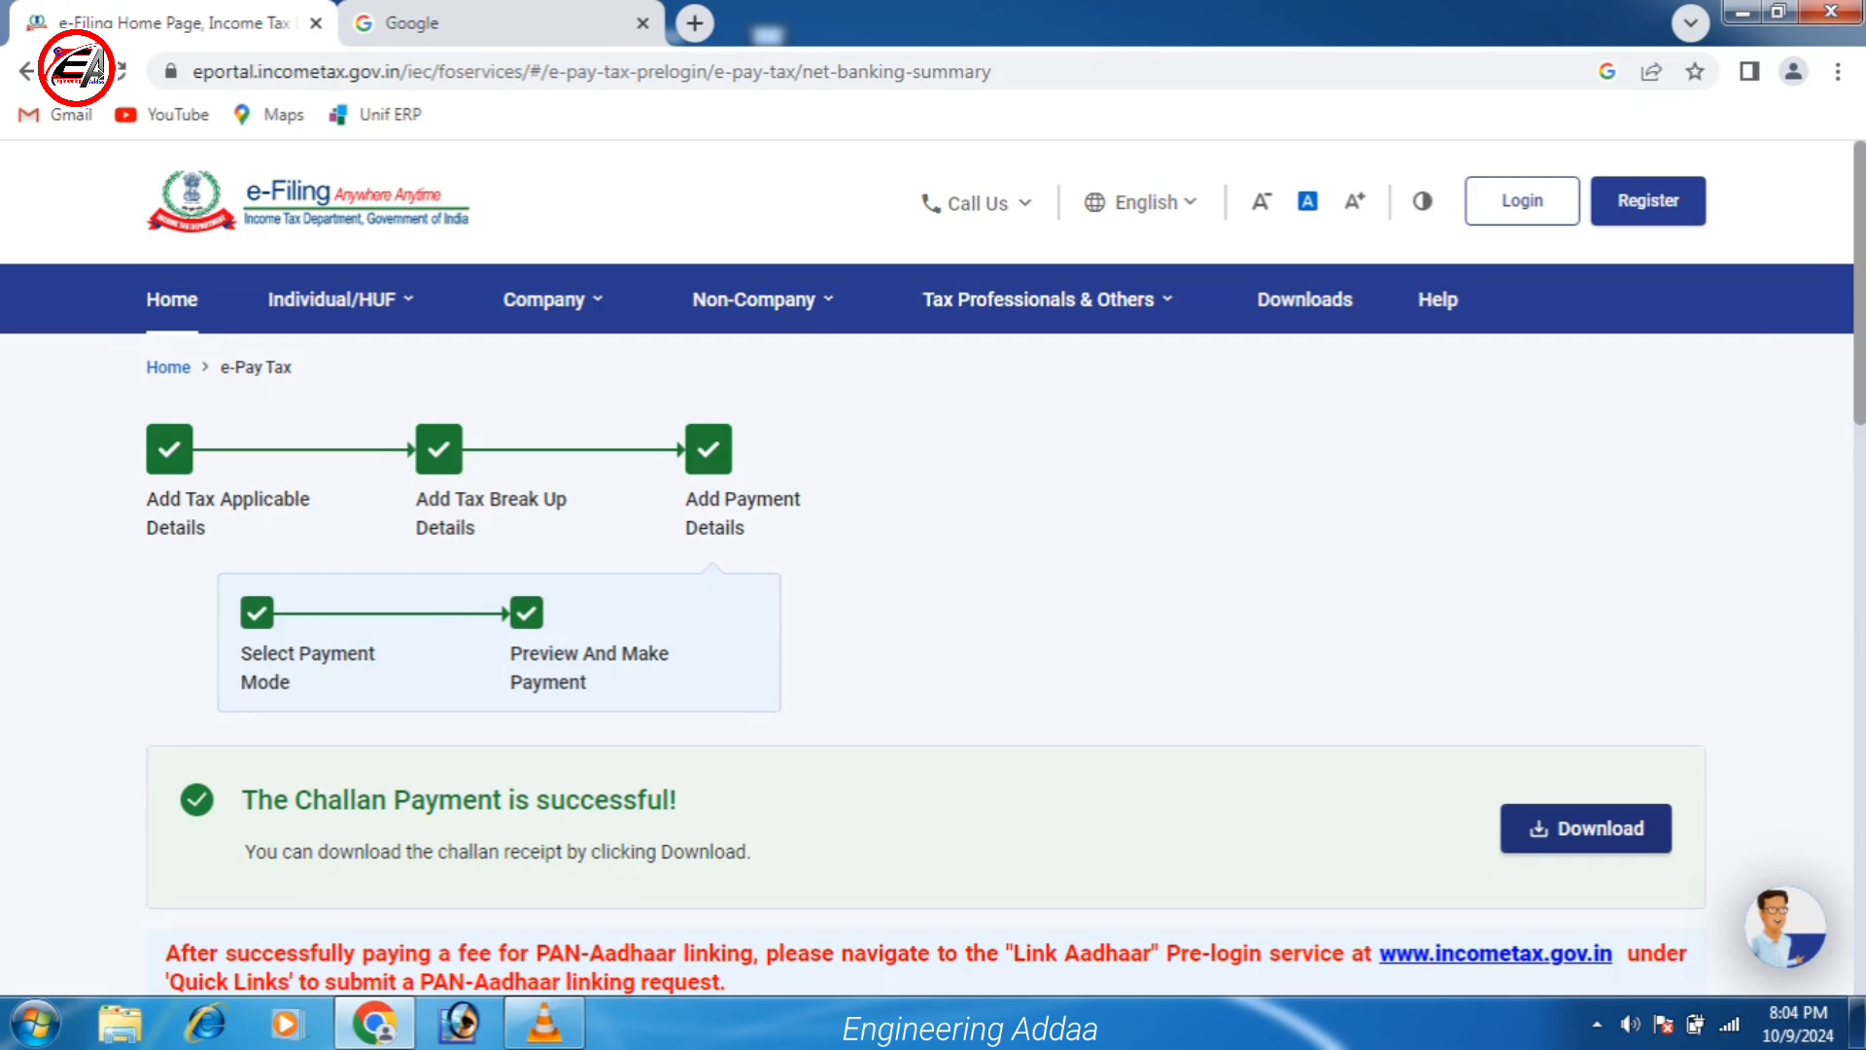
Download the challan receipt PDF from the payment-success page.
{"action": "left_click", "coordinate": [1585, 828]}
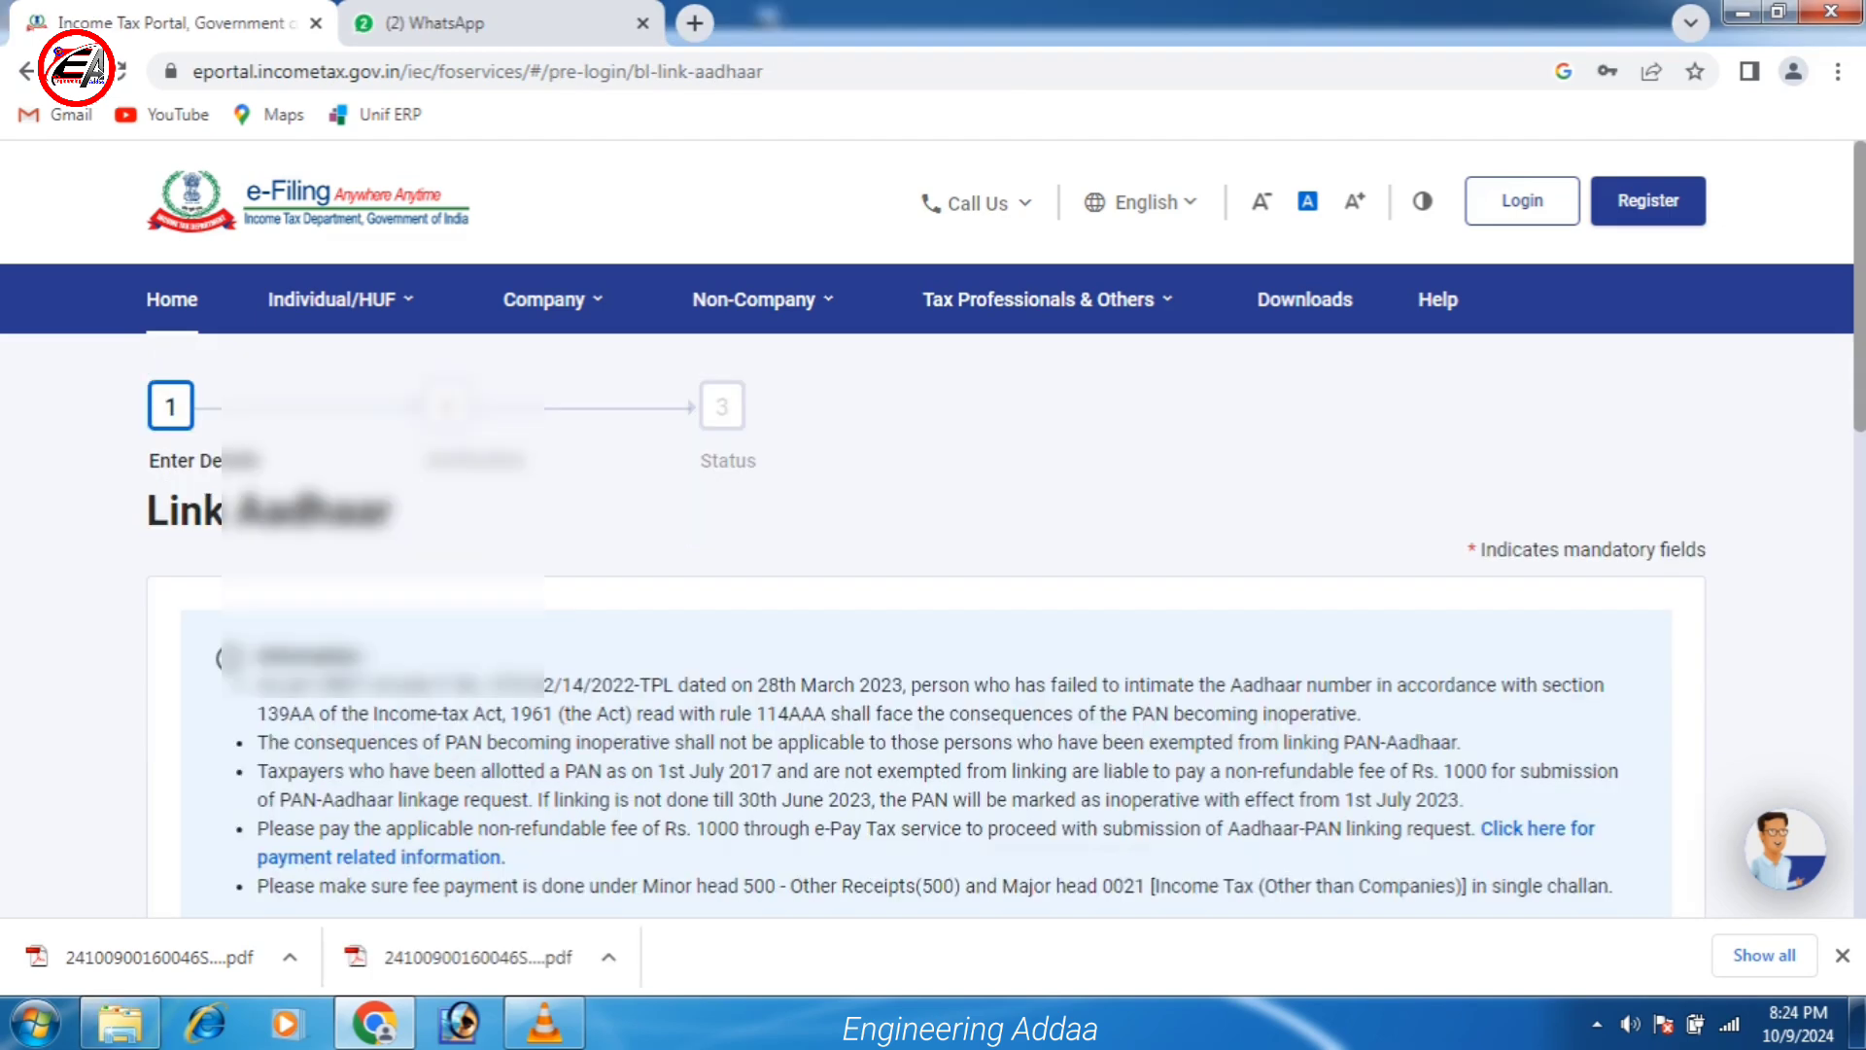
Enter the Aadhaar number, validate it, and continue past the payment verification to the linking form.
{"action": "scroll", "coordinate": [934, 569], "scroll_direction": "down", "scroll_amount": 12}
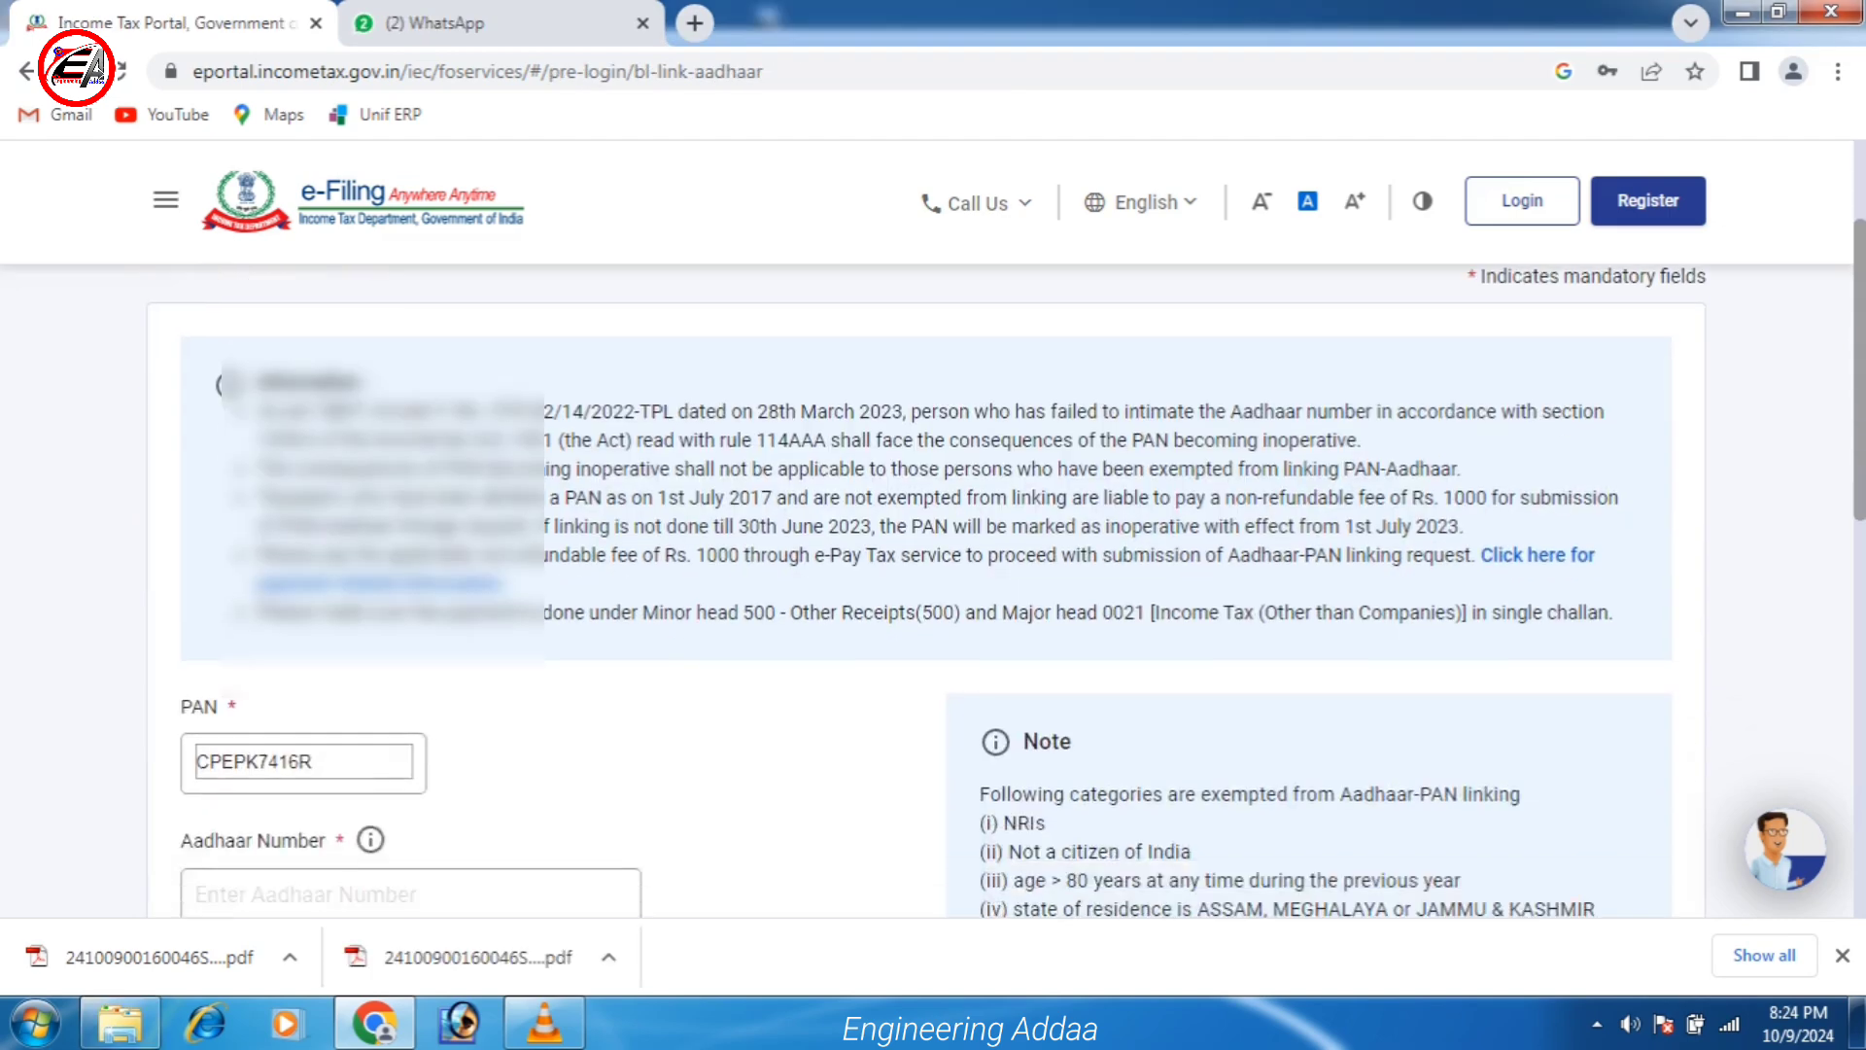
{"action": "scroll", "coordinate": [933, 568], "scroll_direction": "up", "scroll_amount": 4}
{"action": "left_click", "coordinate": [408, 486]}
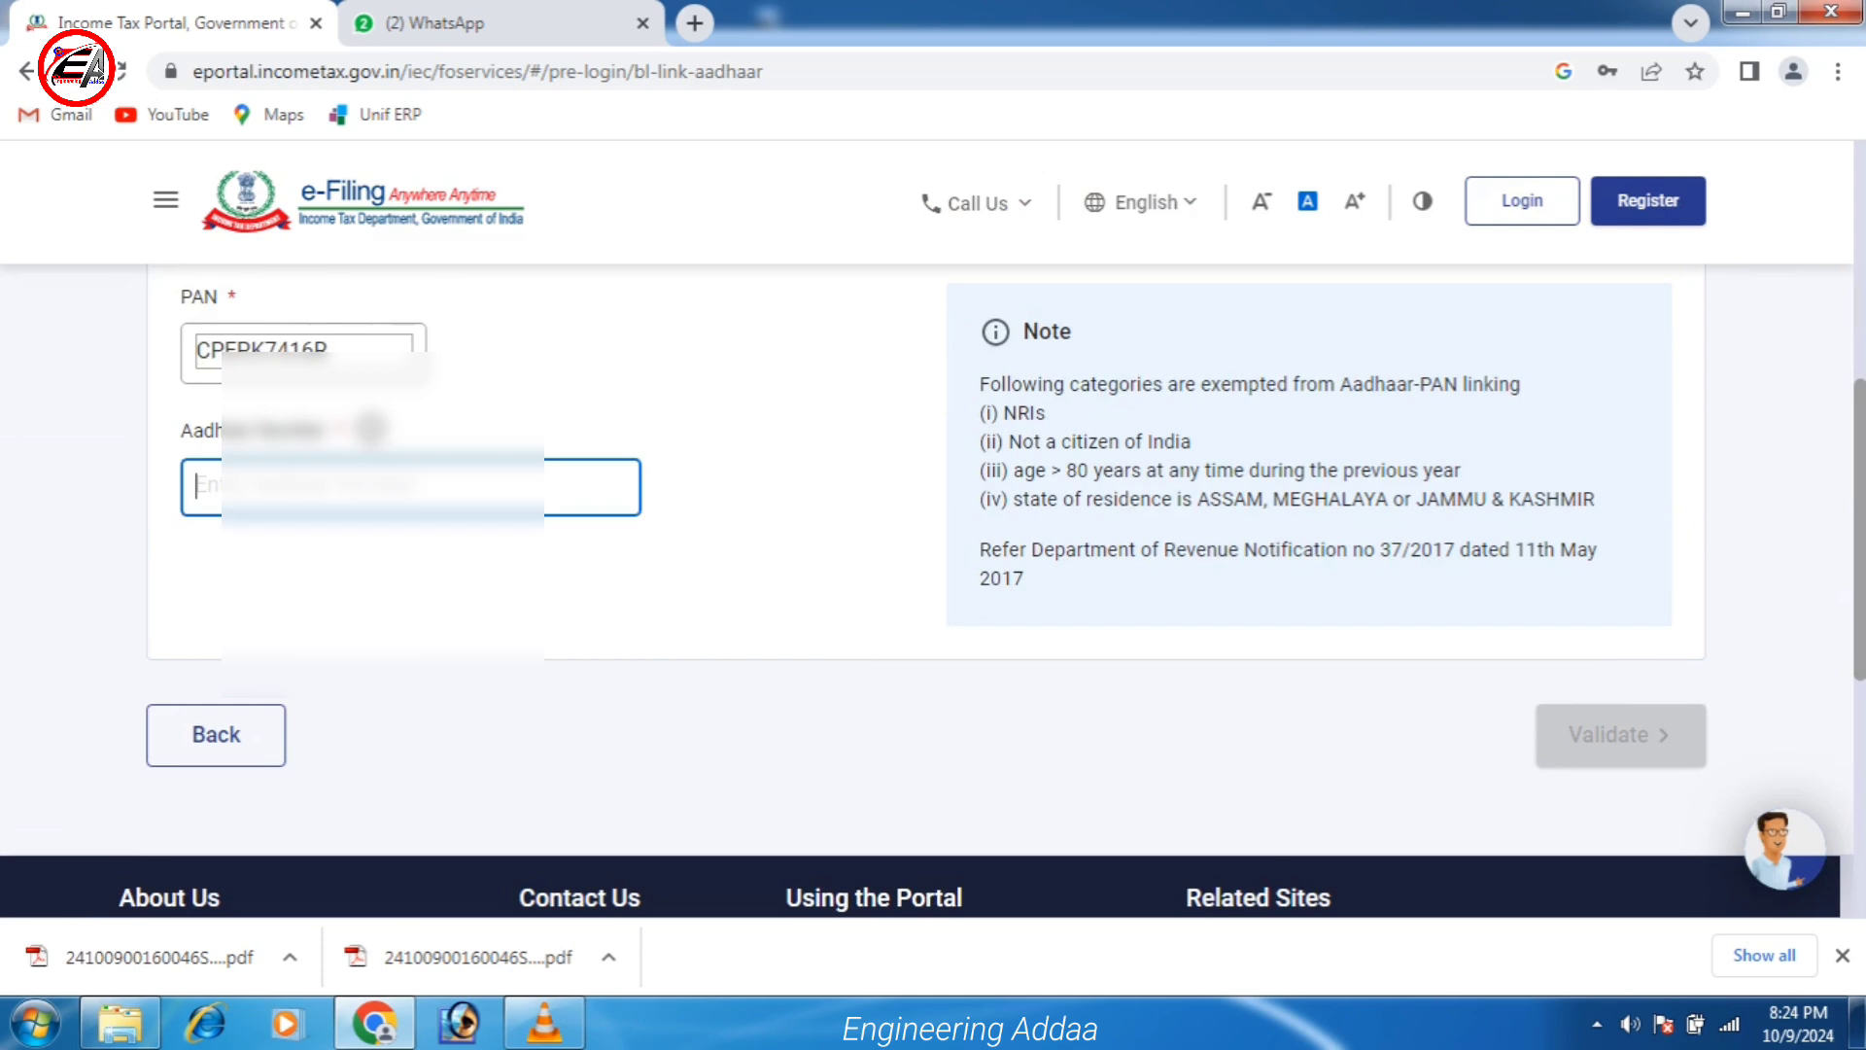
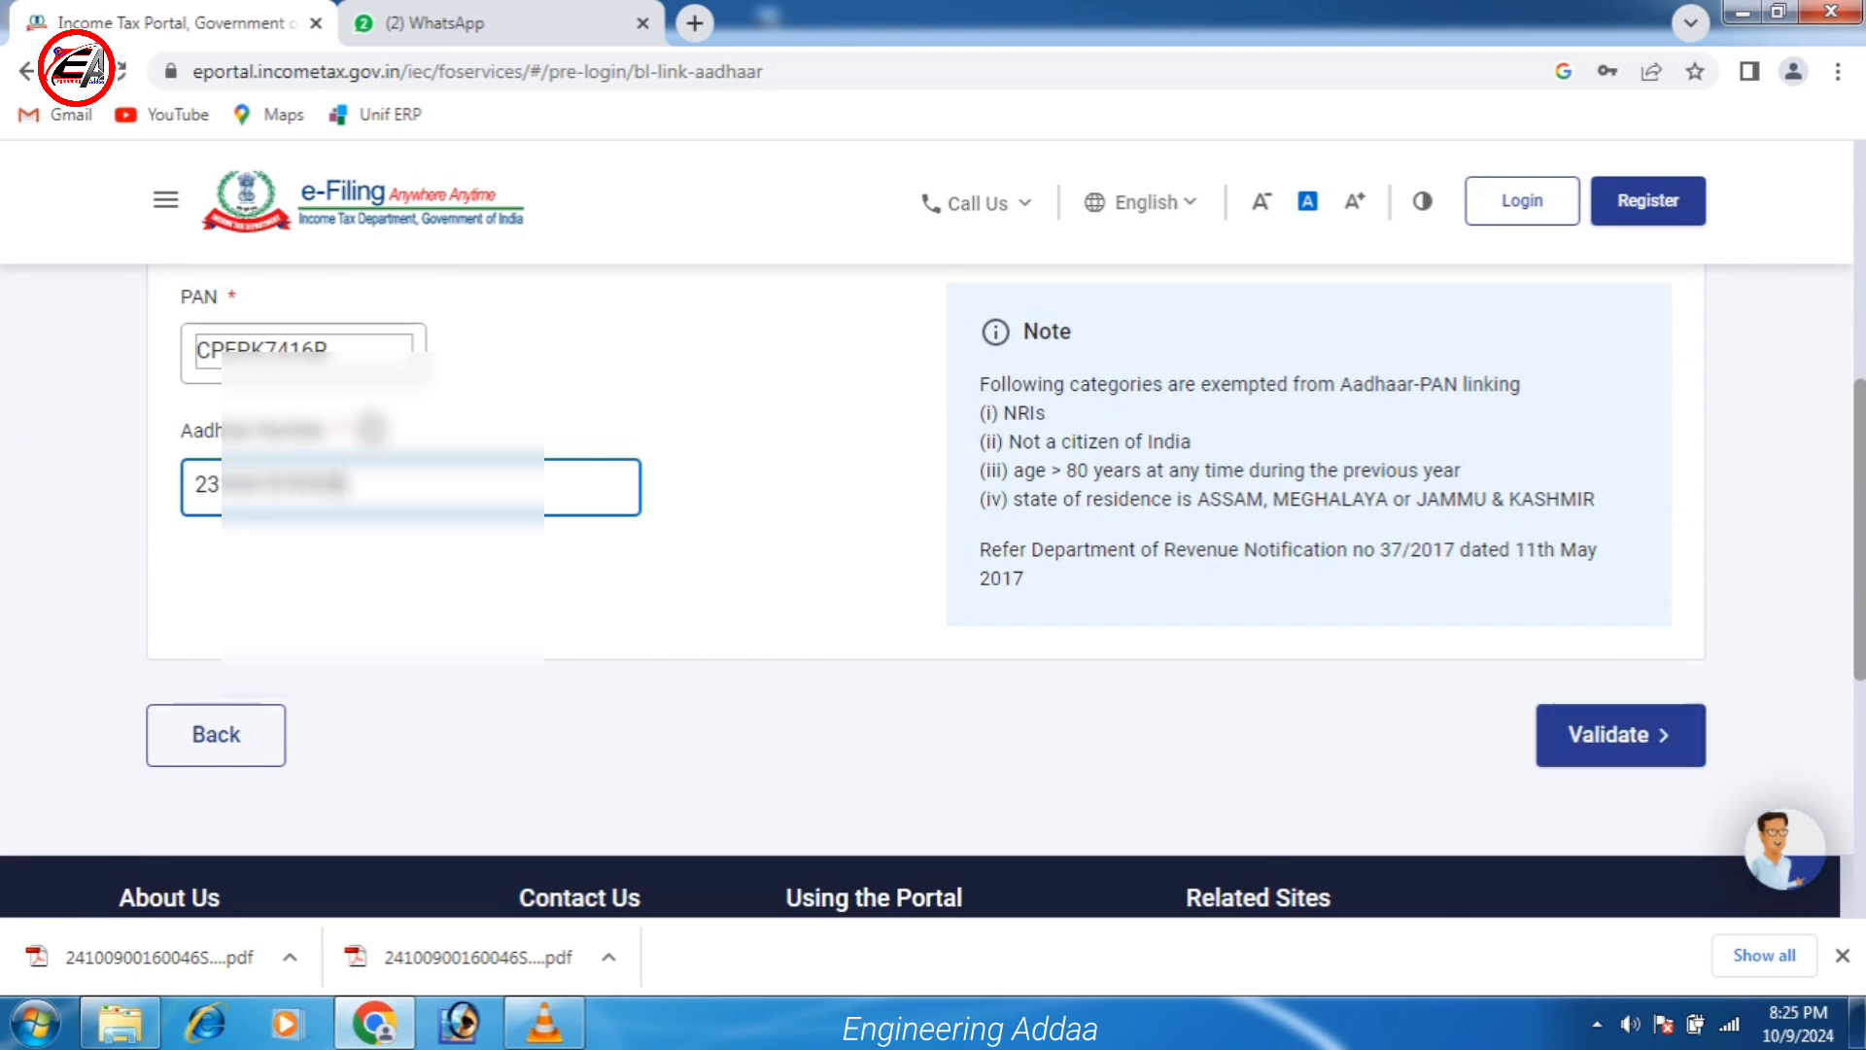
{"action": "key", "text": "Return"}
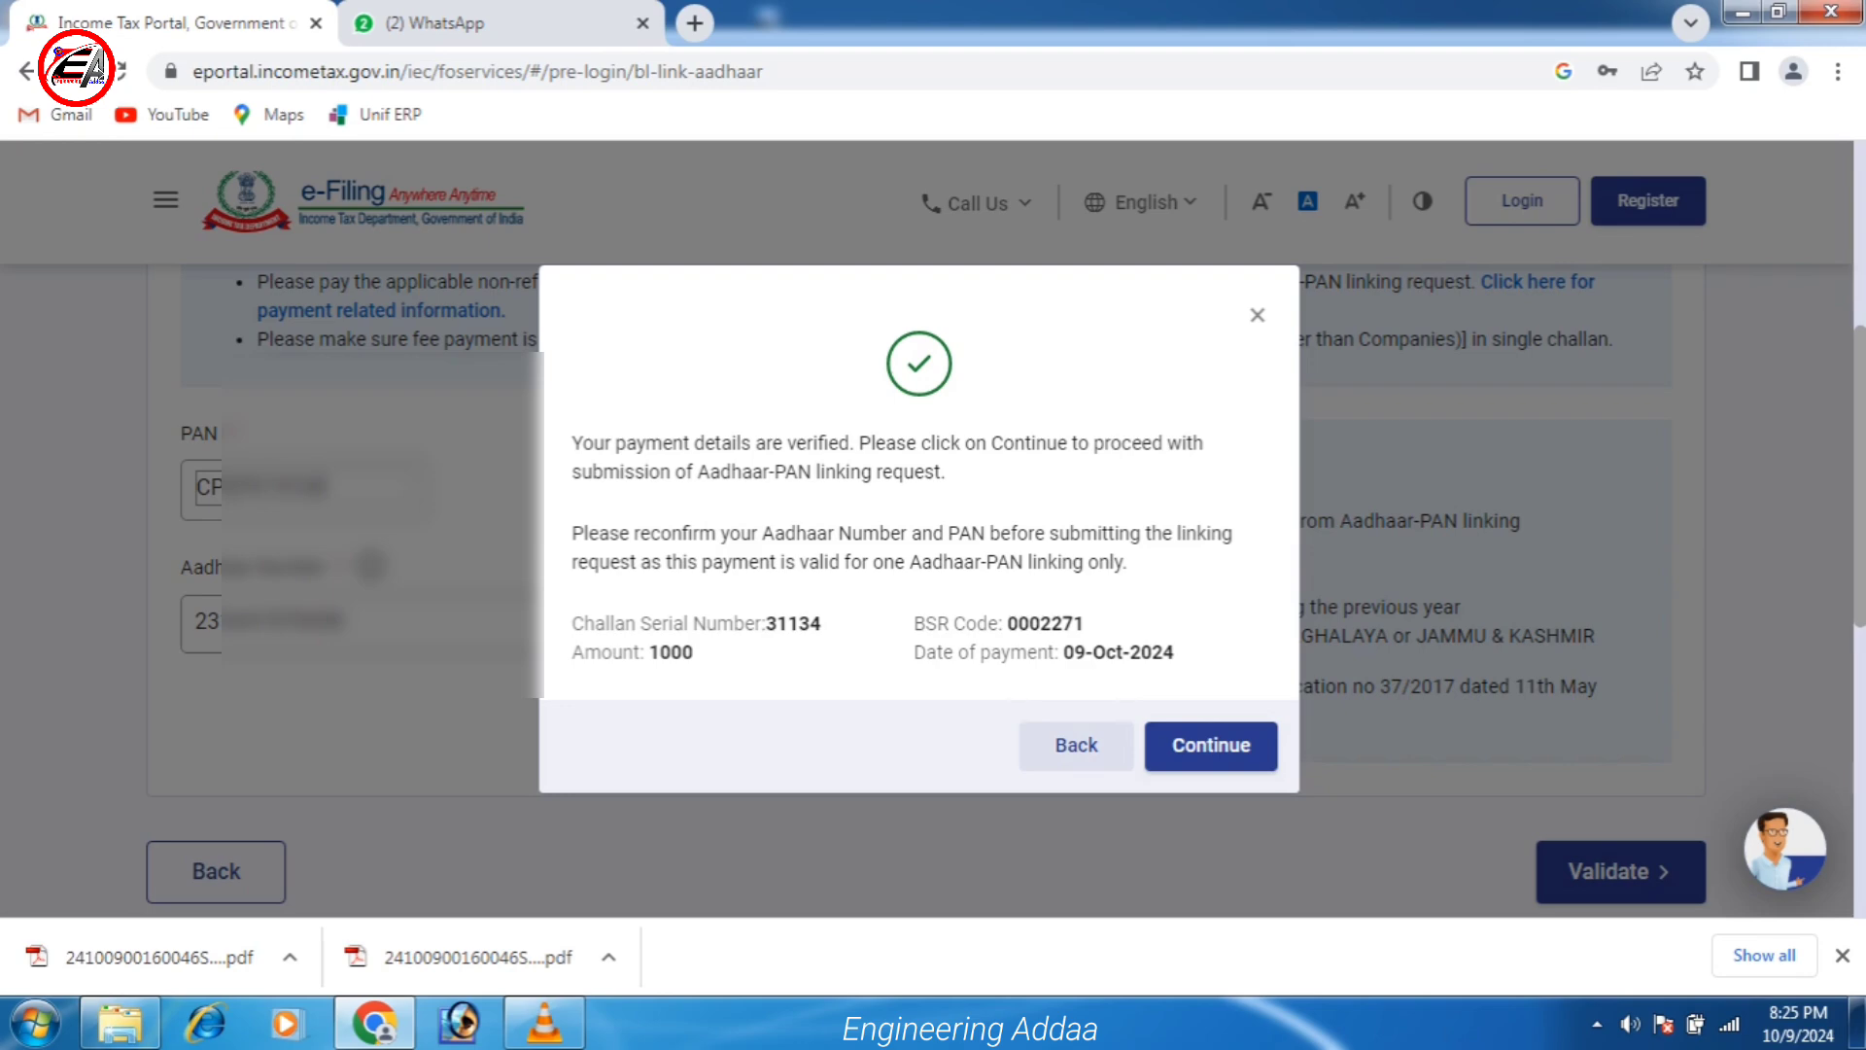
{"action": "left_click", "coordinate": [1211, 746]}
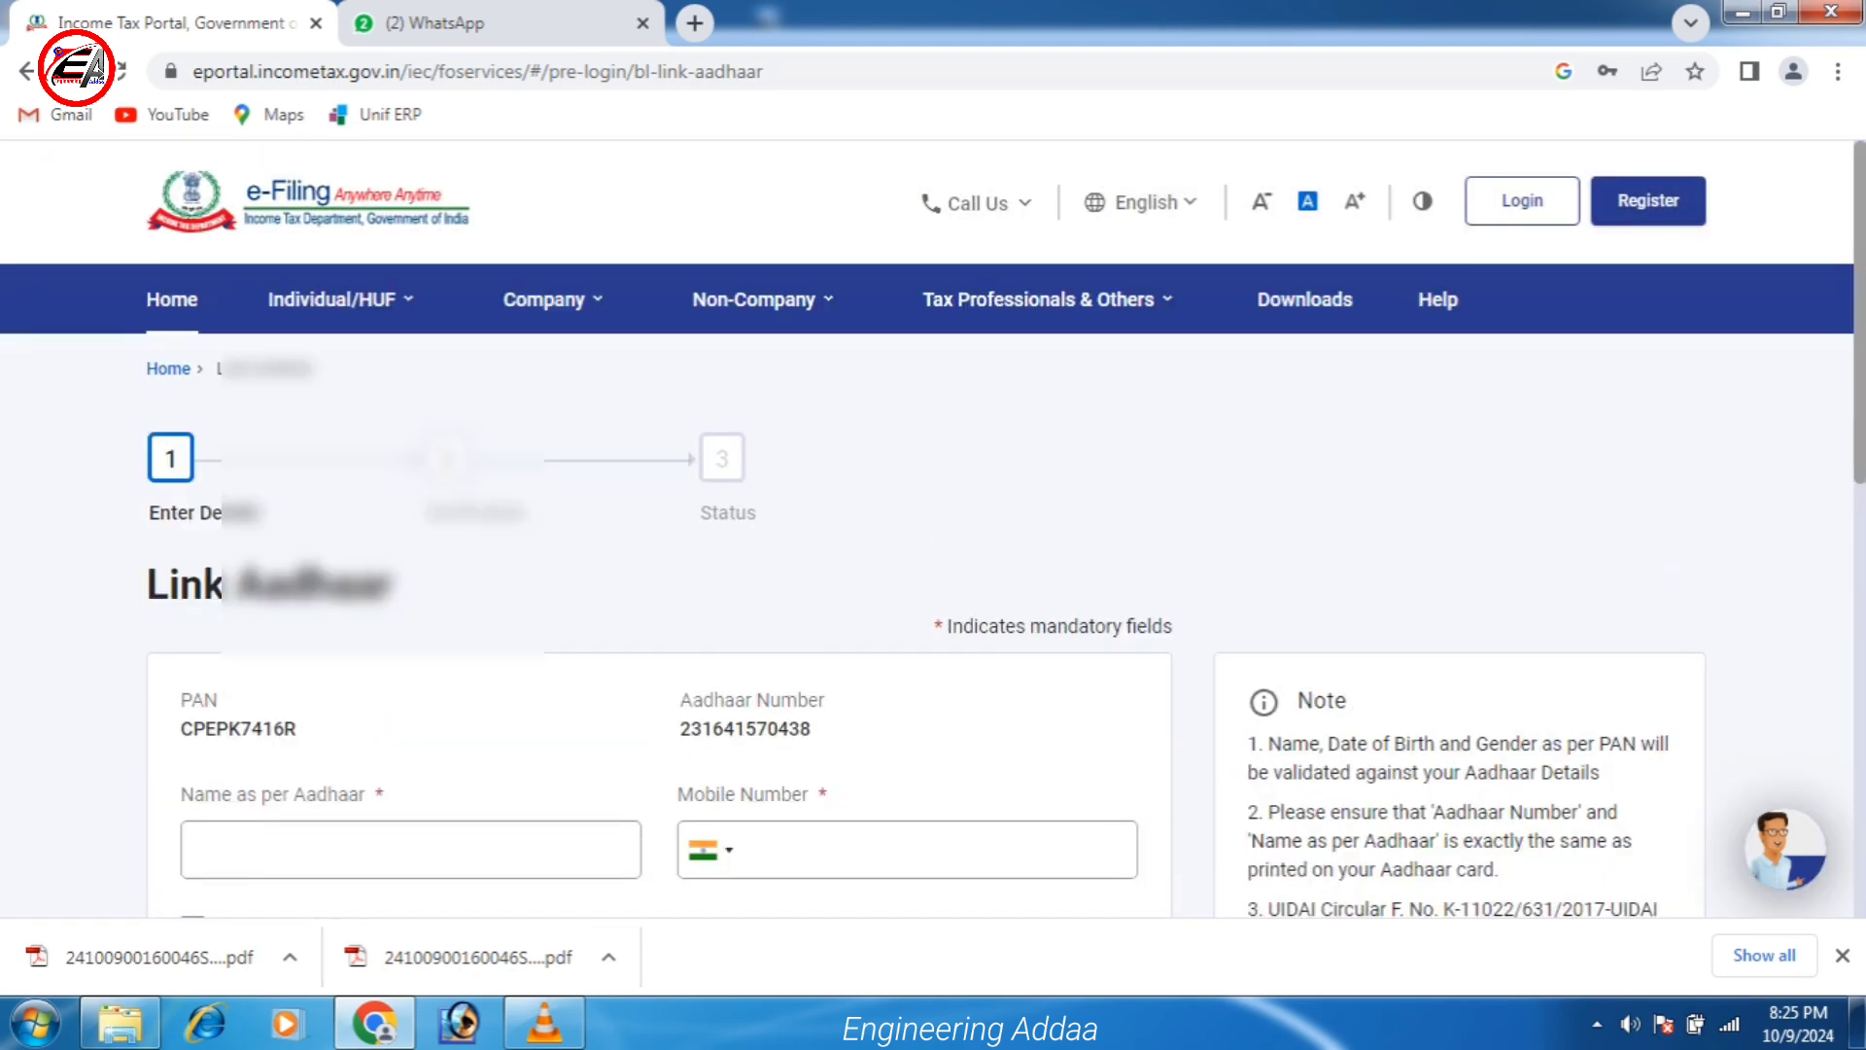
{"action": "scroll", "coordinate": [933, 583], "scroll_direction": "down", "scroll_amount": 2}
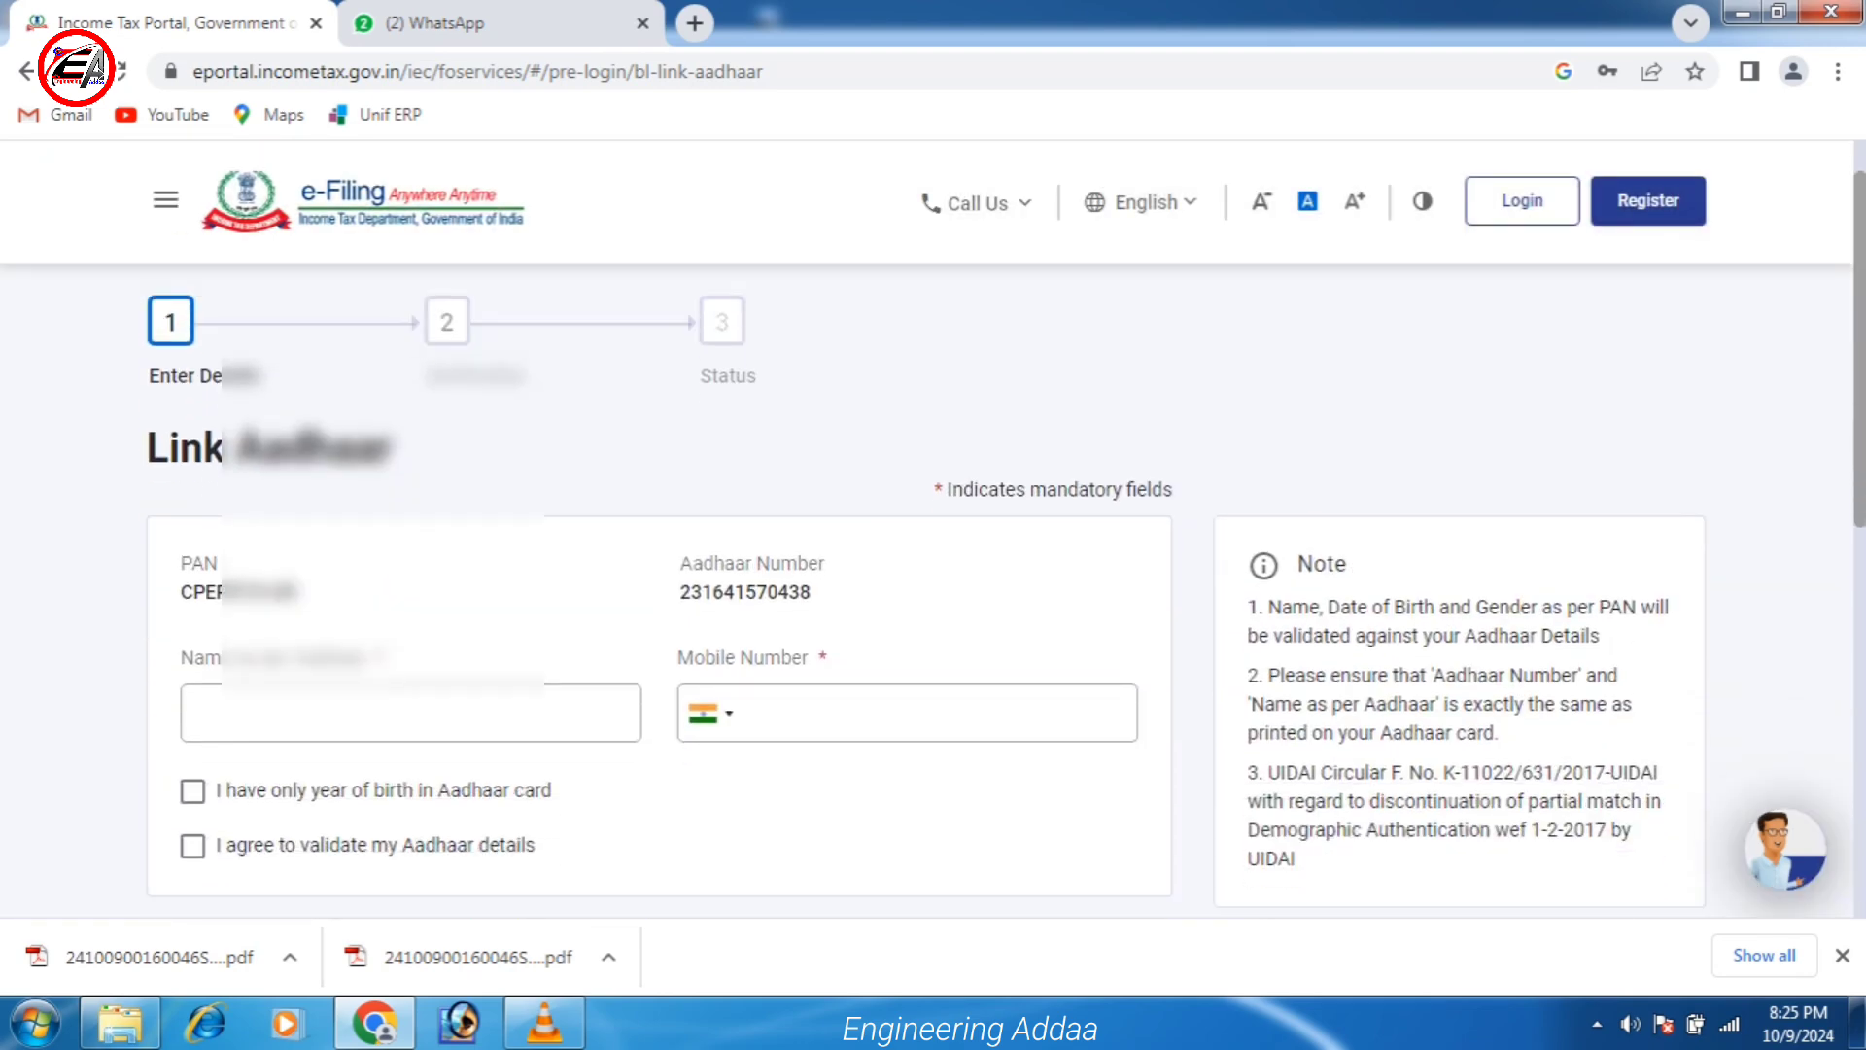